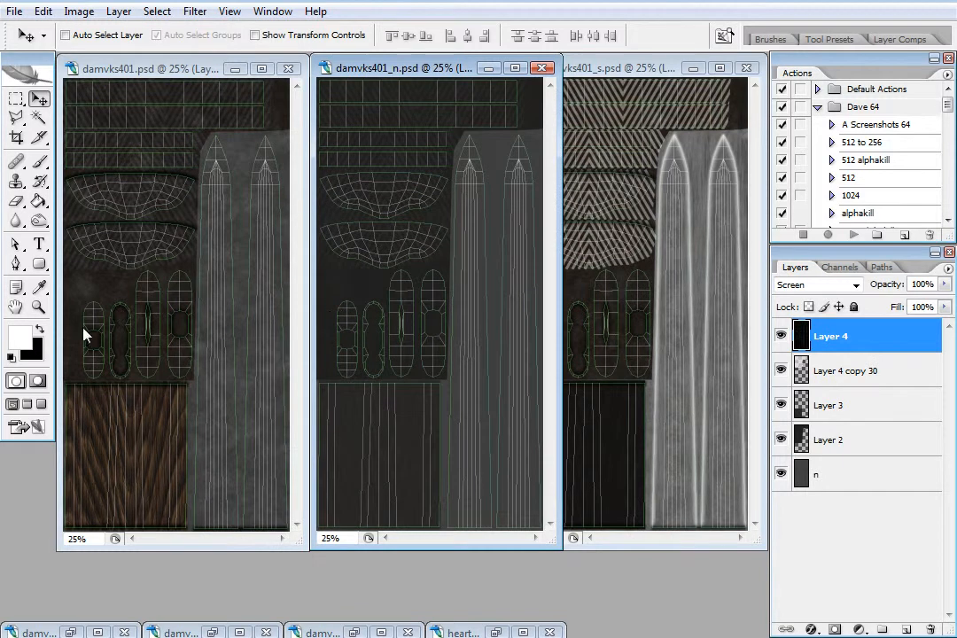
- Bring damvks401.psd forward, widen its window and magnify the upper part of the texture to 66.67%
{"action": "left_click", "coordinate": [38, 305]}
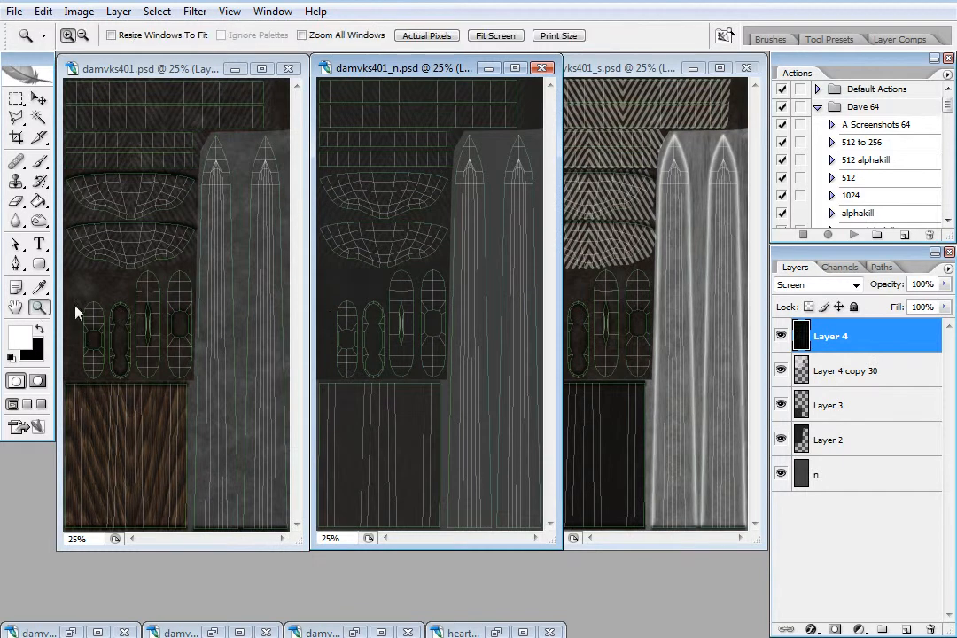
{"action": "left_click", "coordinate": [181, 69]}
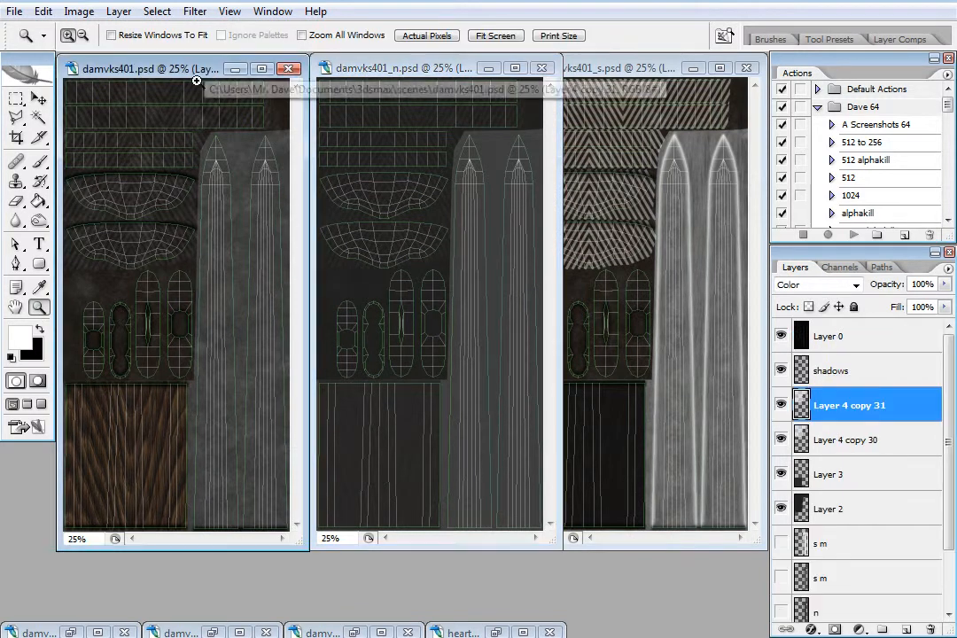
{"action": "right_click", "coordinate": [183, 243]}
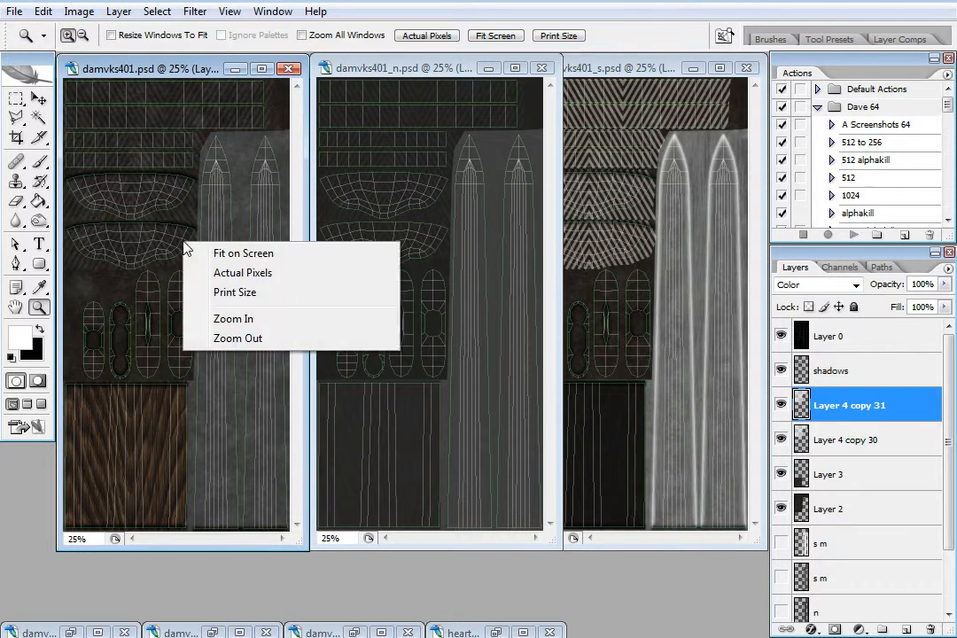
{"action": "left_click", "coordinate": [252, 256]}
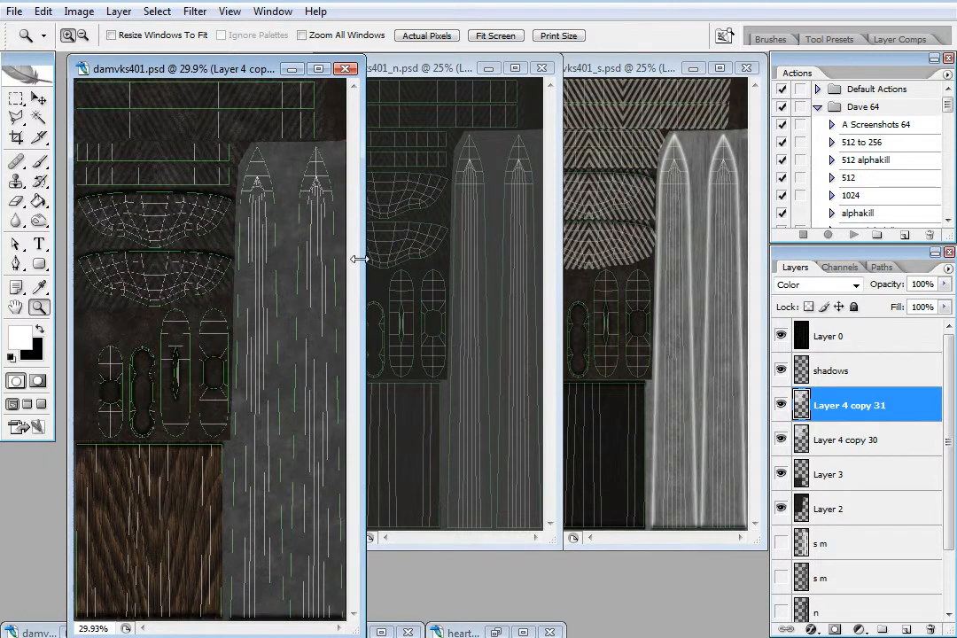
{"action": "left_click_drag", "start_coordinate": [356, 258], "coordinate": [752, 309]}
{"action": "left_click", "coordinate": [381, 147]}
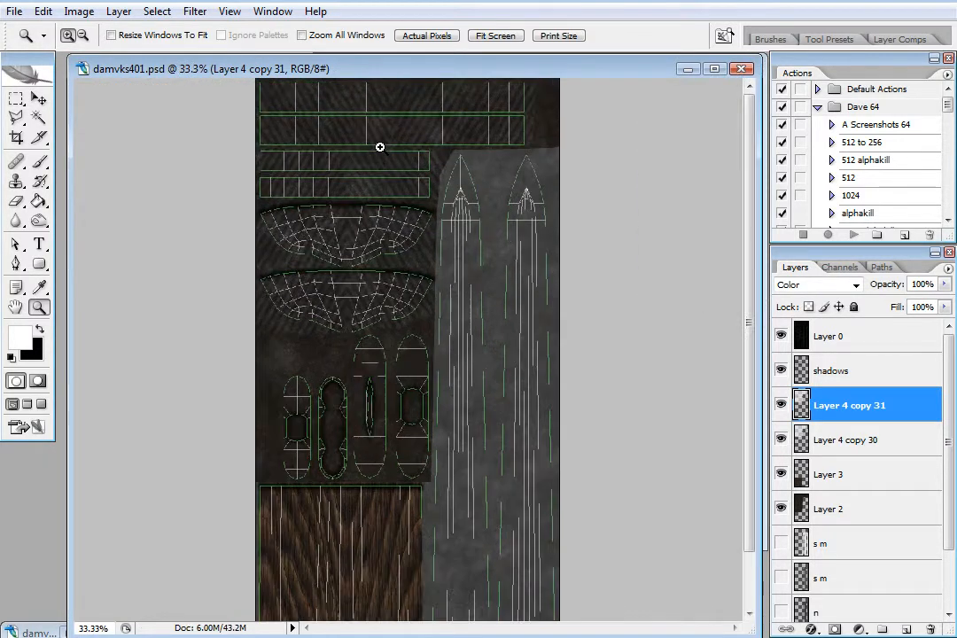
{"action": "left_click", "coordinate": [335, 176]}
{"action": "left_click", "coordinate": [437, 324]}
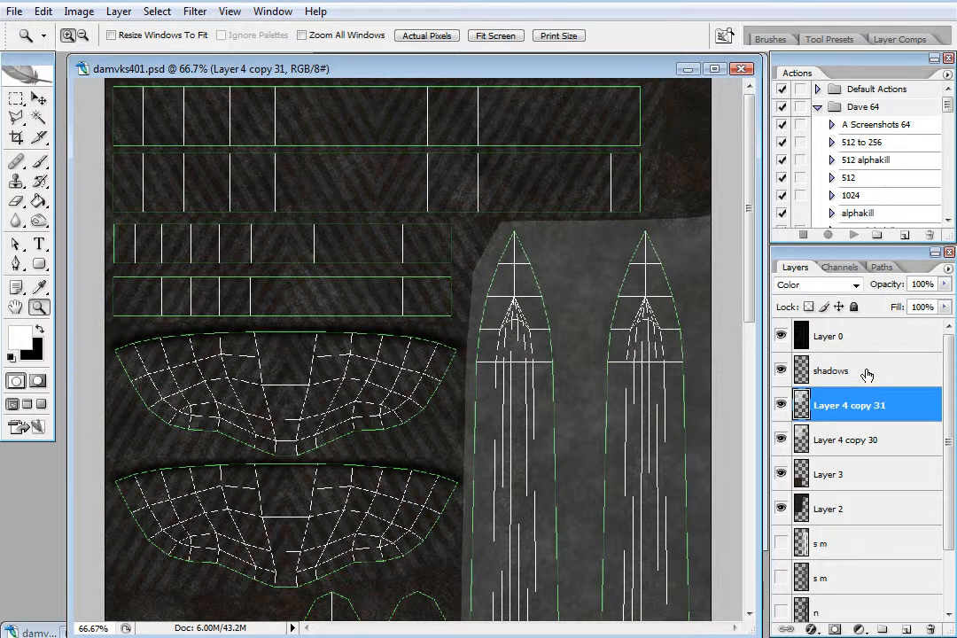
- Hide the Layer 0 wireframe and toggle layers d, Layer 4 copy 30 and Layer 4 copy 31 to compare their effect
{"action": "left_click", "coordinate": [781, 338]}
{"action": "left_click_drag", "start_coordinate": [947, 399], "coordinate": [945, 452]}
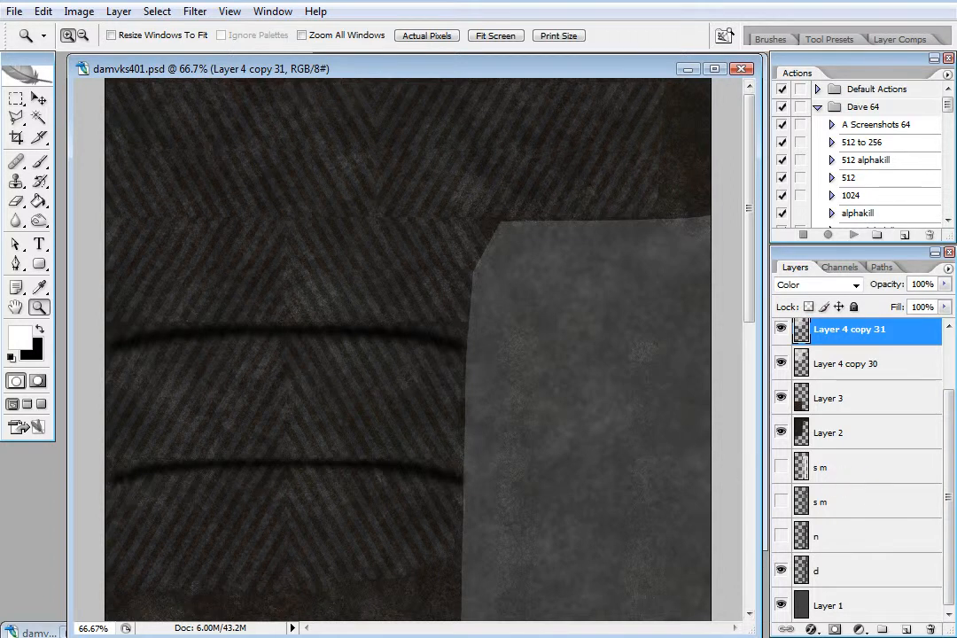
{"action": "left_click", "coordinate": [781, 572]}
{"action": "left_click", "coordinate": [781, 364]}
{"action": "scroll", "coordinate": [895, 390], "scroll_direction": "up", "scroll_amount": 2}
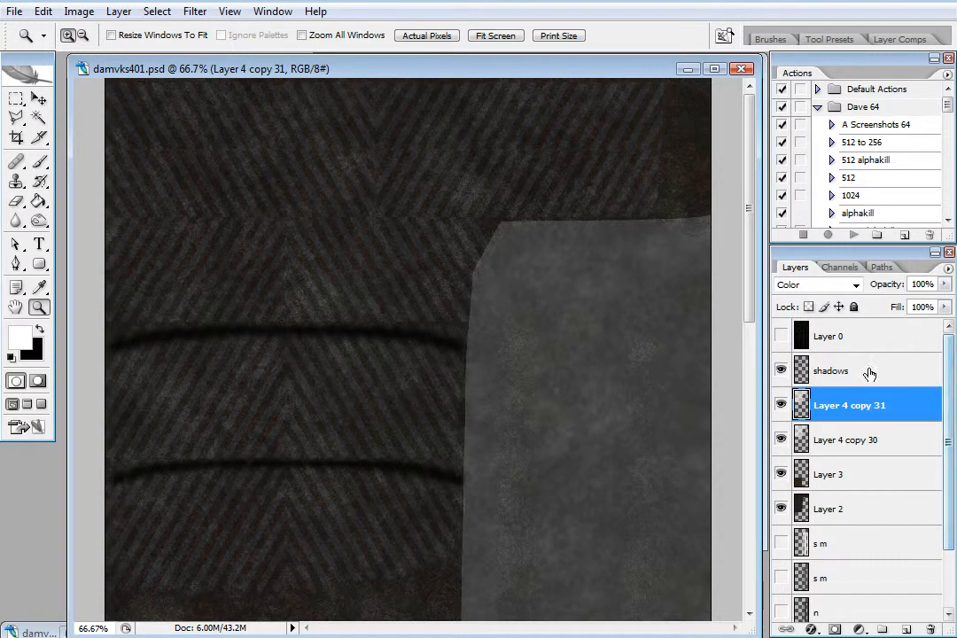
{"action": "left_click", "coordinate": [782, 405]}
{"action": "left_click", "coordinate": [782, 406]}
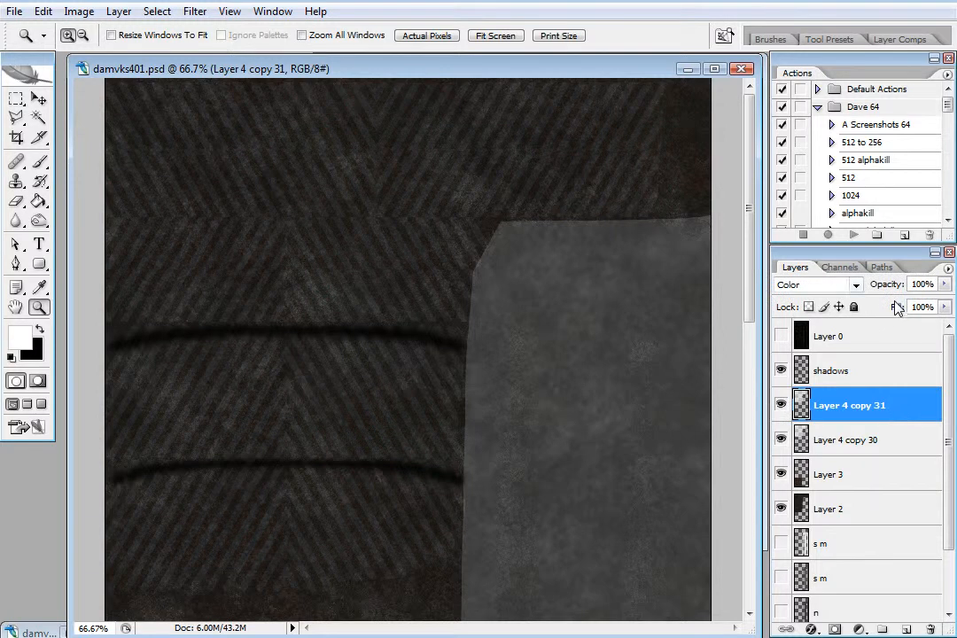
- Set Layer 4 copy 31 to Normal blending and fill a narrow vertical rectangle on the gray blade area with white
{"action": "left_click", "coordinate": [857, 285]}
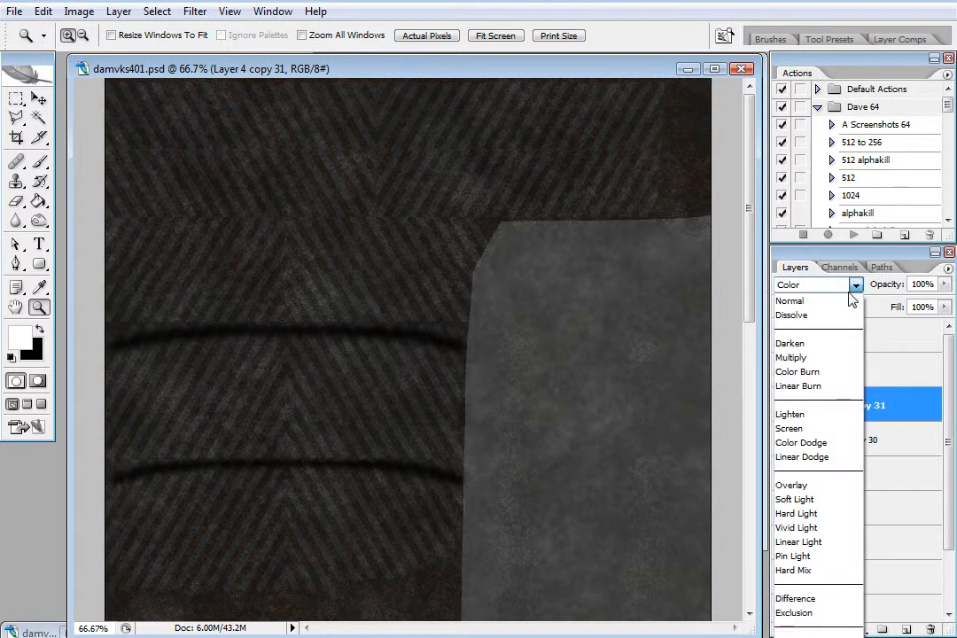
{"action": "left_click", "coordinate": [840, 302]}
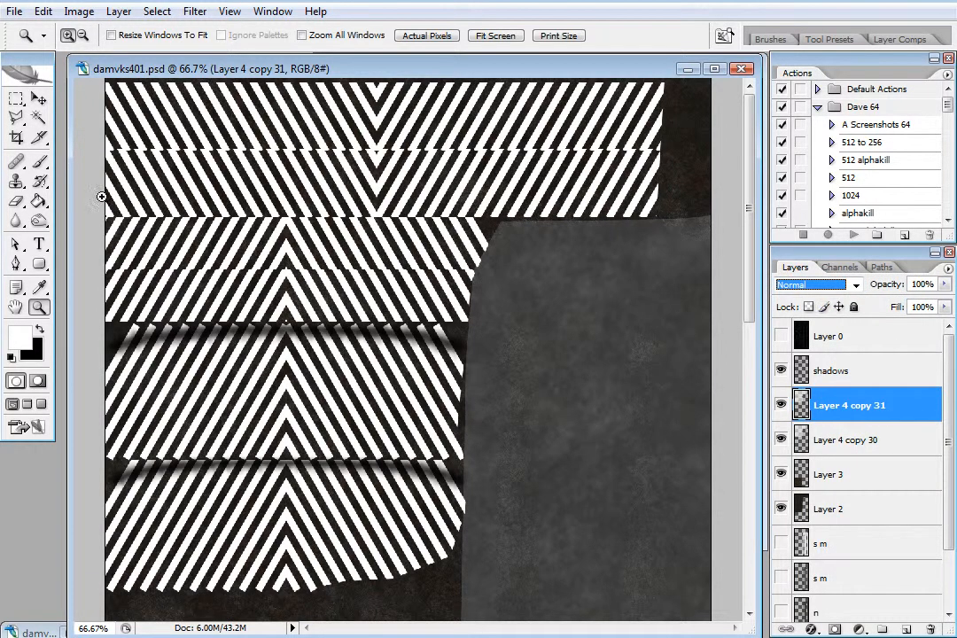
{"action": "key", "text": "m"}
{"action": "left_click_drag", "start_coordinate": [518, 279], "coordinate": [526, 385]}
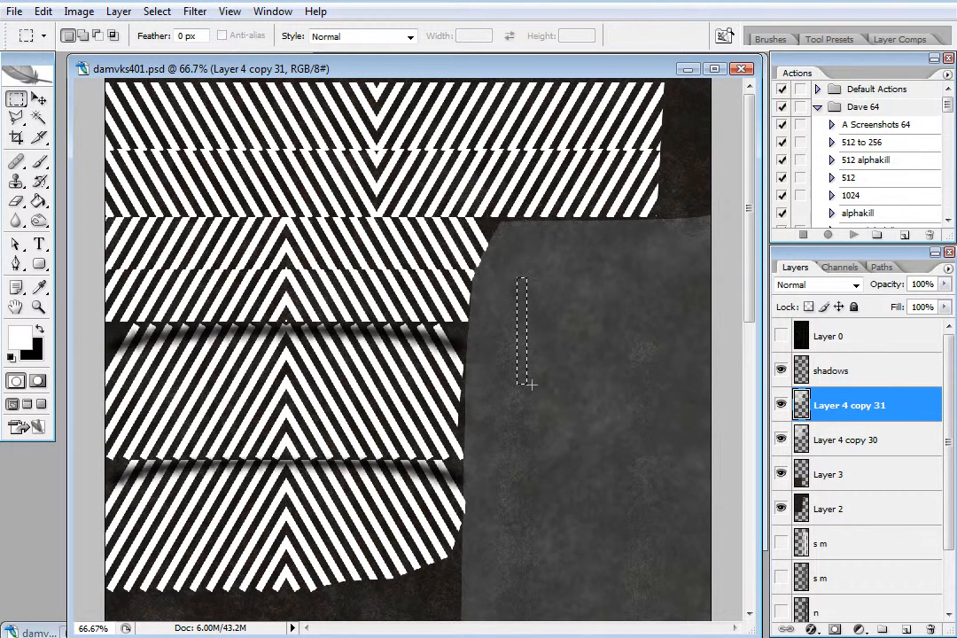
{"action": "key", "text": "alt+BackSpace"}
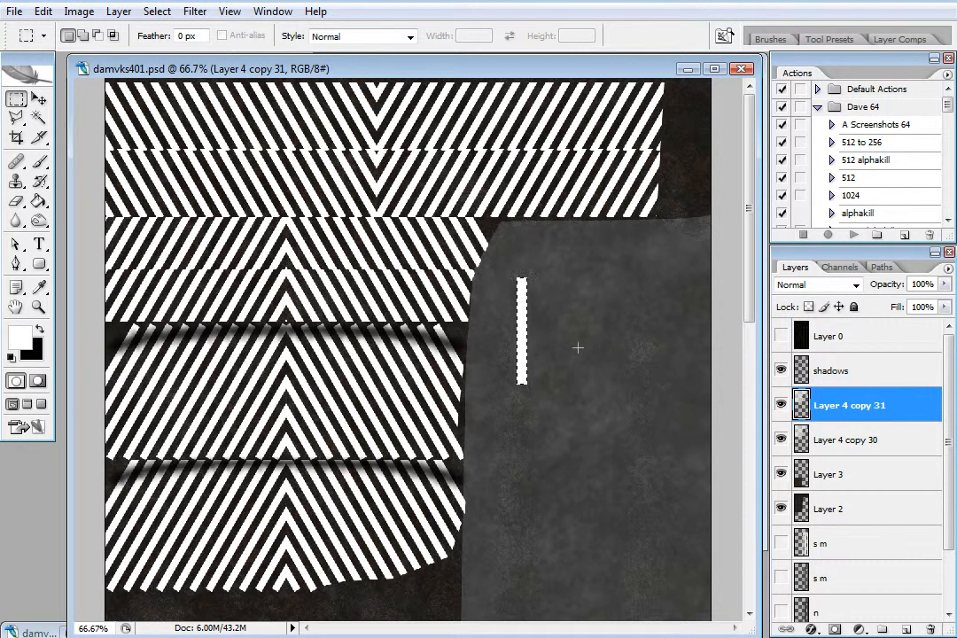
- Rotate the white bar to -30° and reposition it within the gray blade area
{"action": "key", "text": "ctrl+t"}
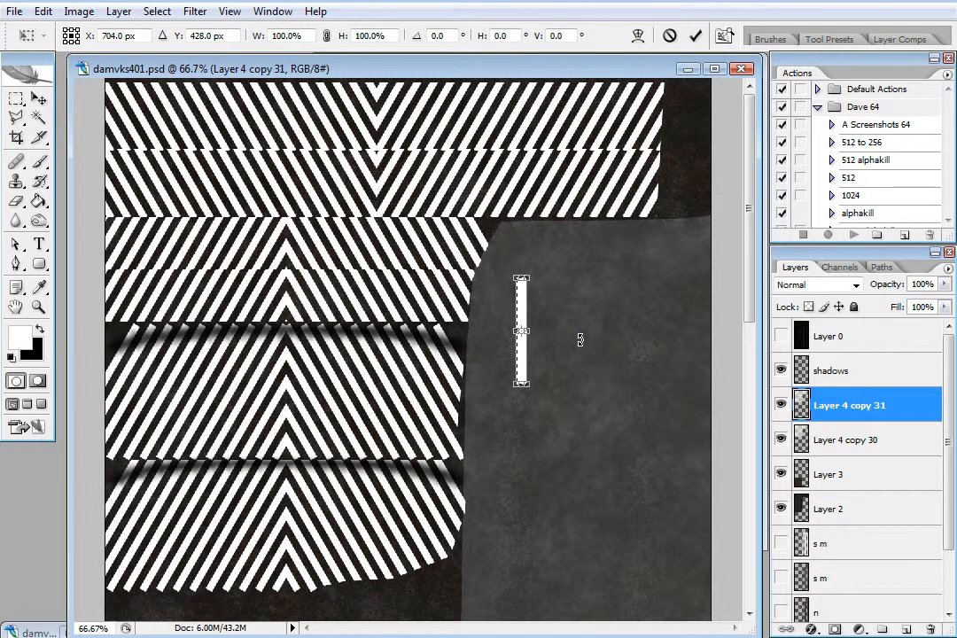
{"action": "left_click_drag", "start_coordinate": [577, 342], "coordinate": [573, 320]}
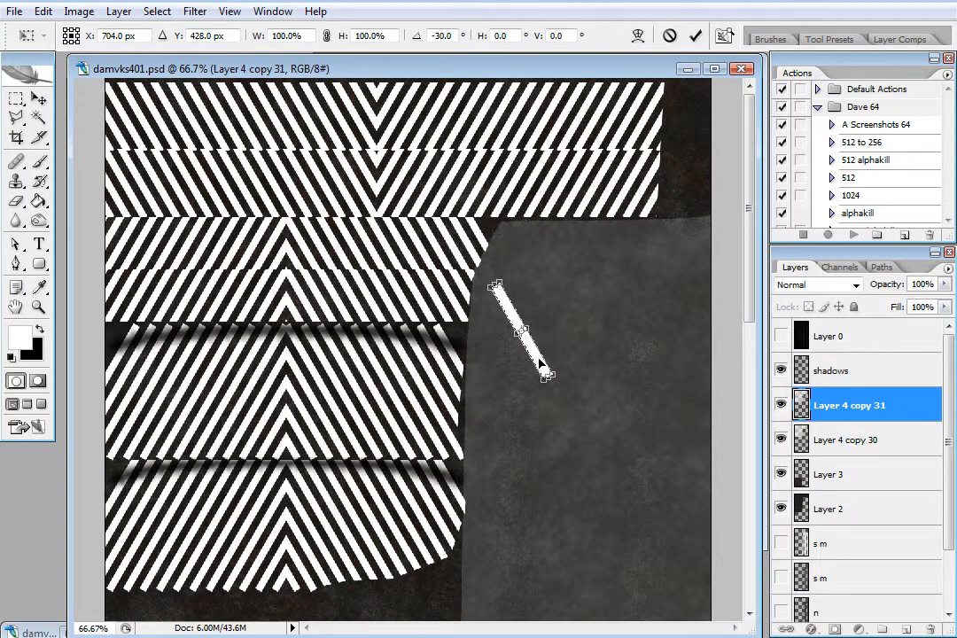
{"action": "left_click_drag", "start_coordinate": [571, 314], "coordinate": [588, 279]}
{"action": "key", "text": "Return"}
{"action": "left_click_drag", "start_coordinate": [532, 354], "coordinate": [564, 378]}
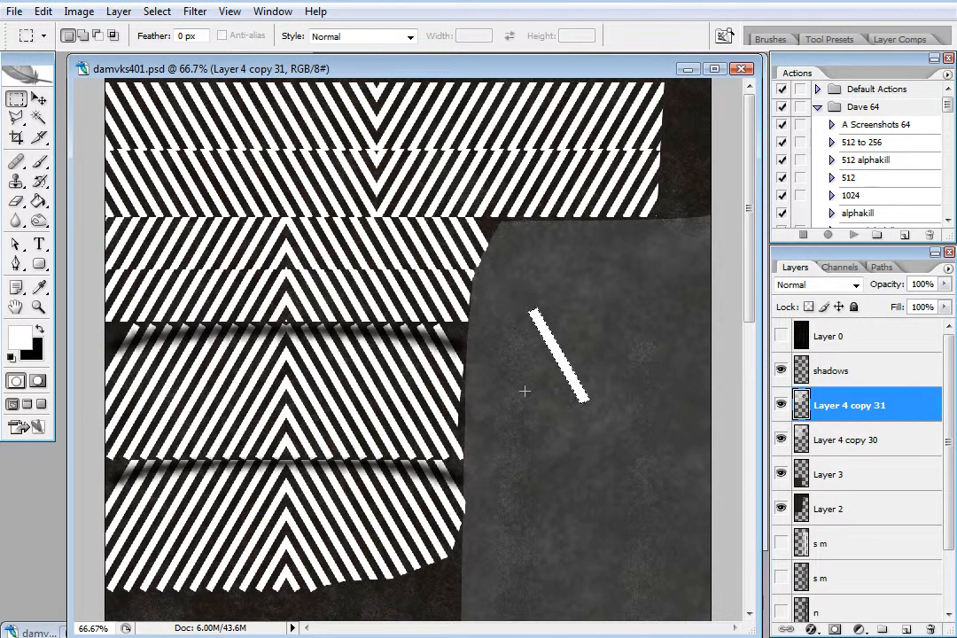
{"action": "left_click_drag", "start_coordinate": [559, 357], "coordinate": [585, 333]}
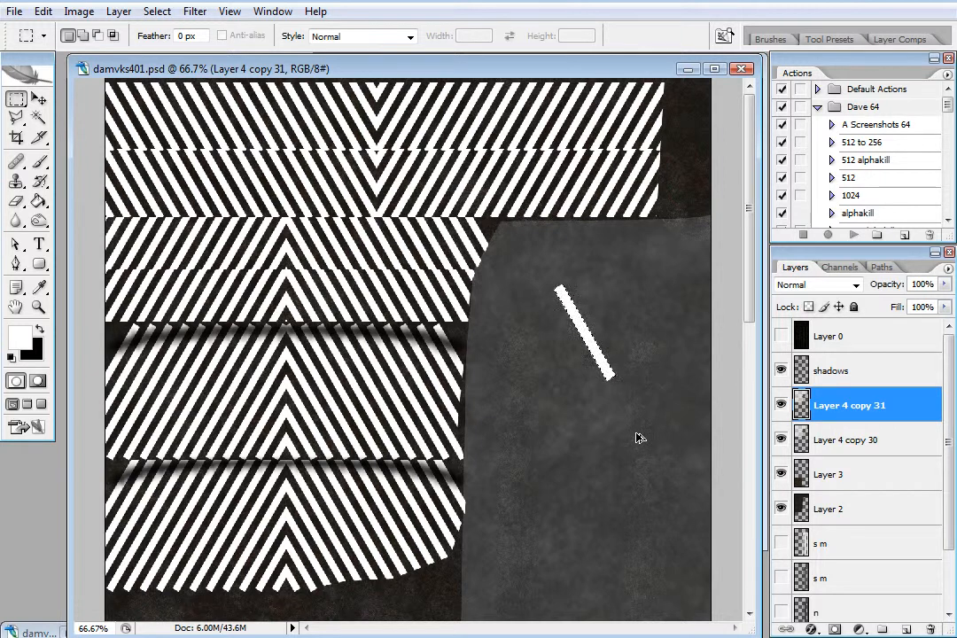
- Undo the white bar's moves, rotation and fill, and show the Layer 0 wireframe again
{"action": "key", "text": "ctrl+alt+z"}
{"action": "key", "text": "ctrl+alt+z"}
{"action": "key", "text": "ctrl+alt+z"}
{"action": "key", "text": "ctrl+alt+z"}
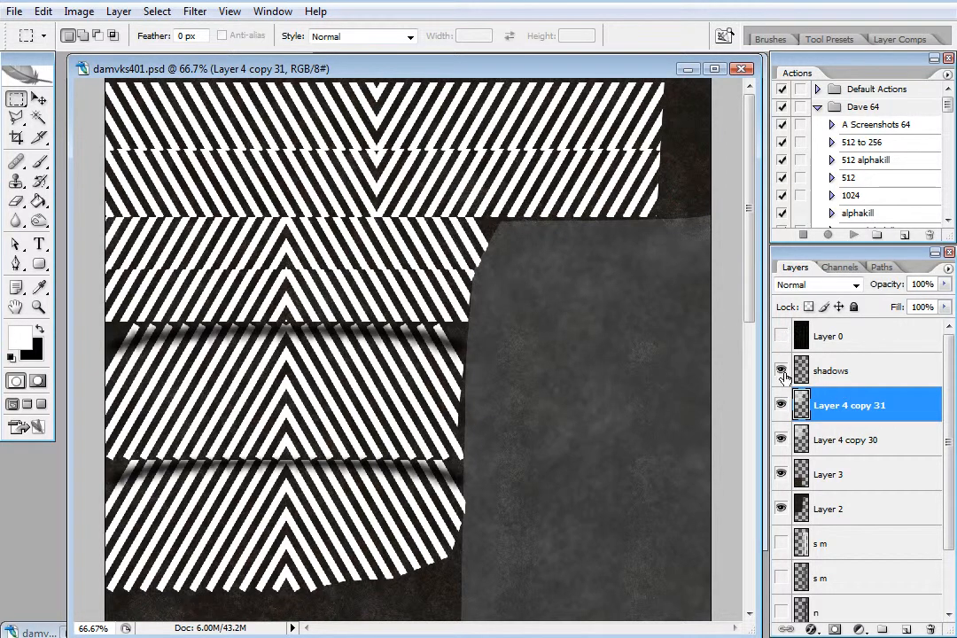
{"action": "left_click", "coordinate": [781, 336]}
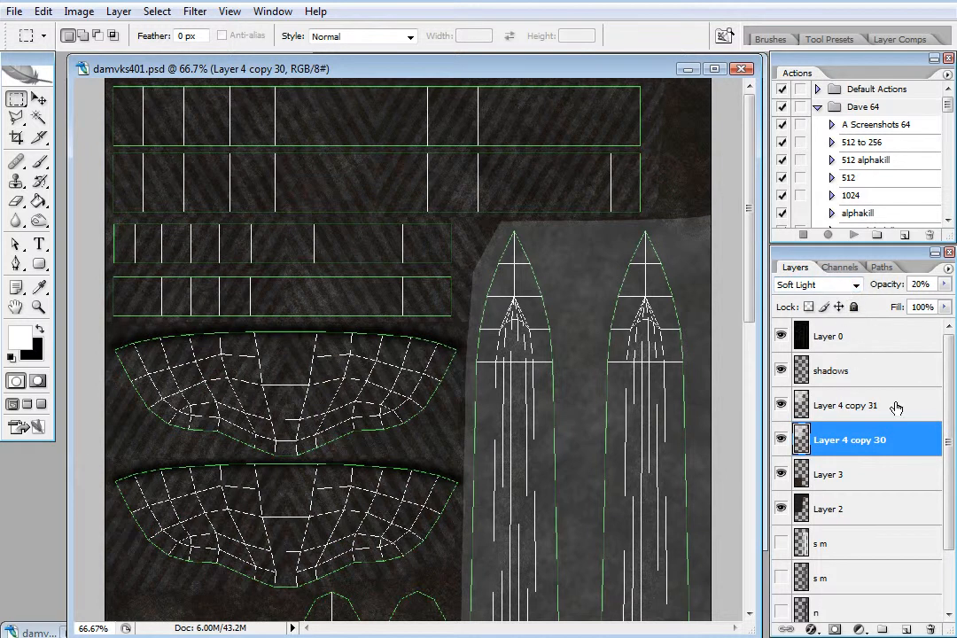
- Set Layer 4 copy 31 to Normal blending and toggle the shadows layer off and on over the stripes
{"action": "left_click", "coordinate": [897, 408]}
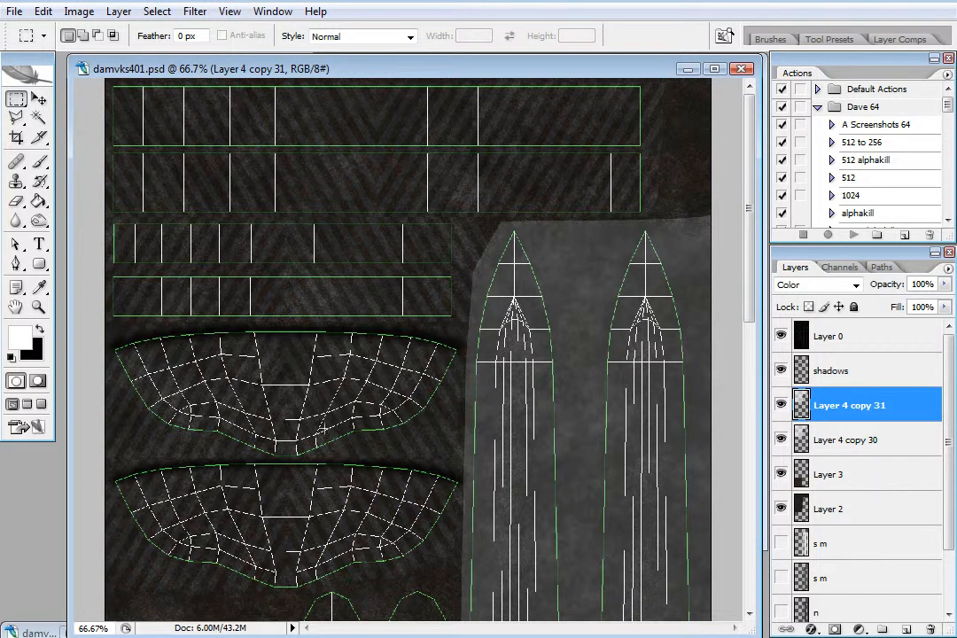
{"action": "left_click", "coordinate": [858, 293]}
{"action": "left_click", "coordinate": [851, 302]}
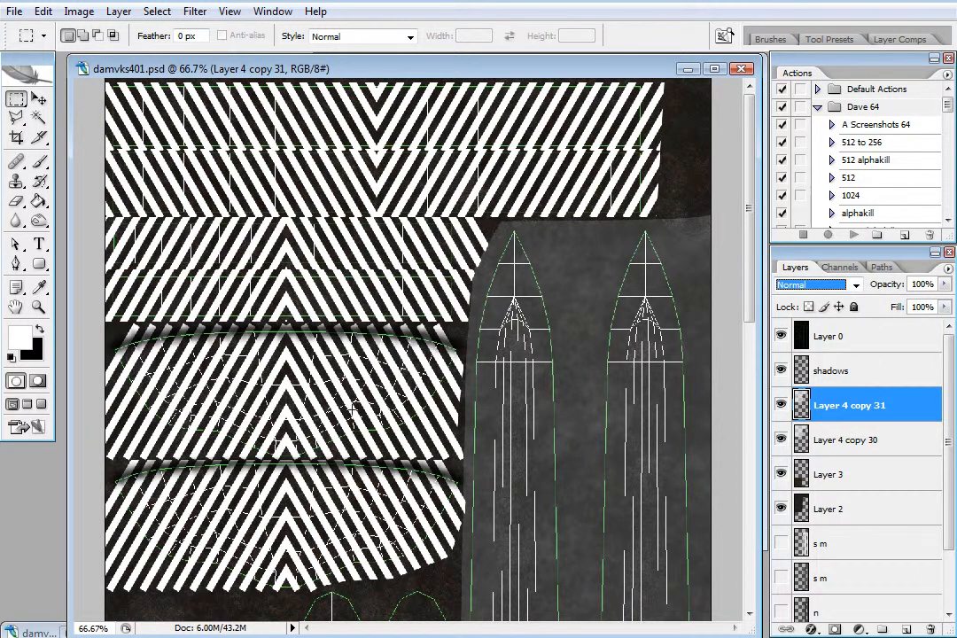
{"action": "left_click", "coordinate": [781, 372]}
{"action": "left_click", "coordinate": [781, 371]}
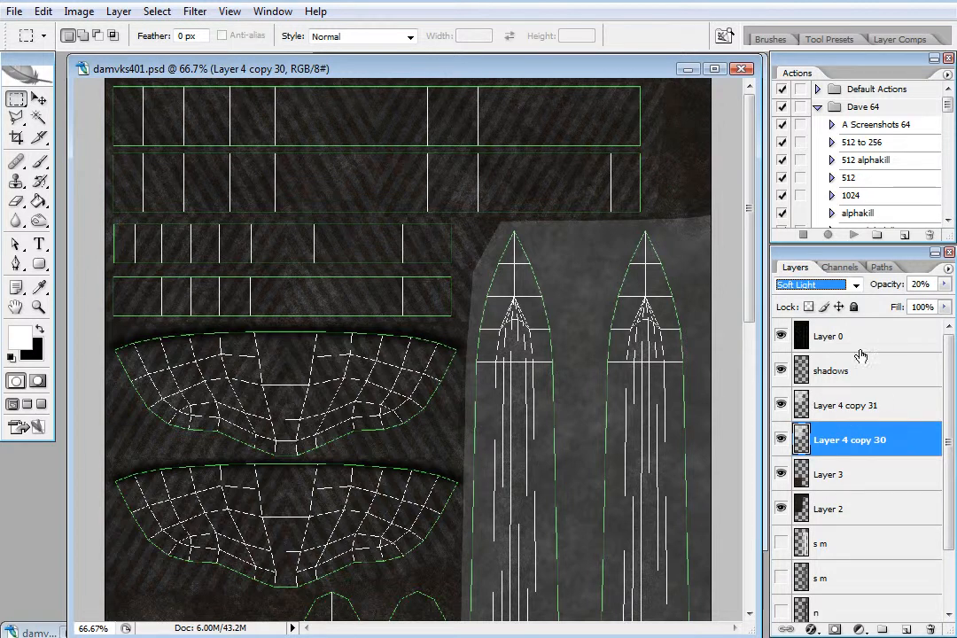
- Check the effect of Layer 4 copy 31 and examine the striped wrap texture at 100% magnification
{"action": "left_click", "coordinate": [780, 405]}
{"action": "left_click", "coordinate": [38, 307]}
{"action": "left_click", "coordinate": [305, 235]}
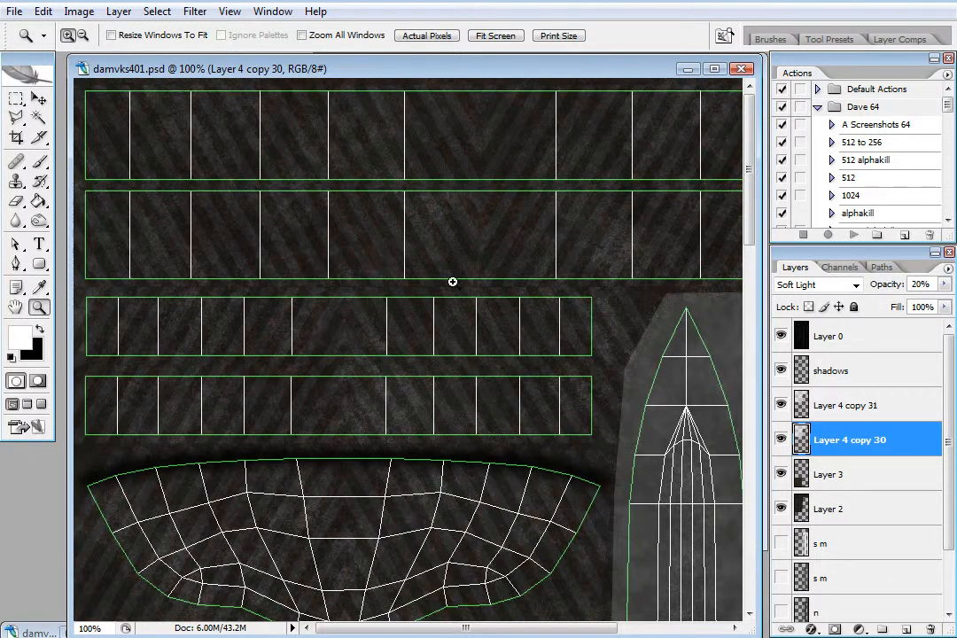
{"action": "right_click", "coordinate": [330, 211]}
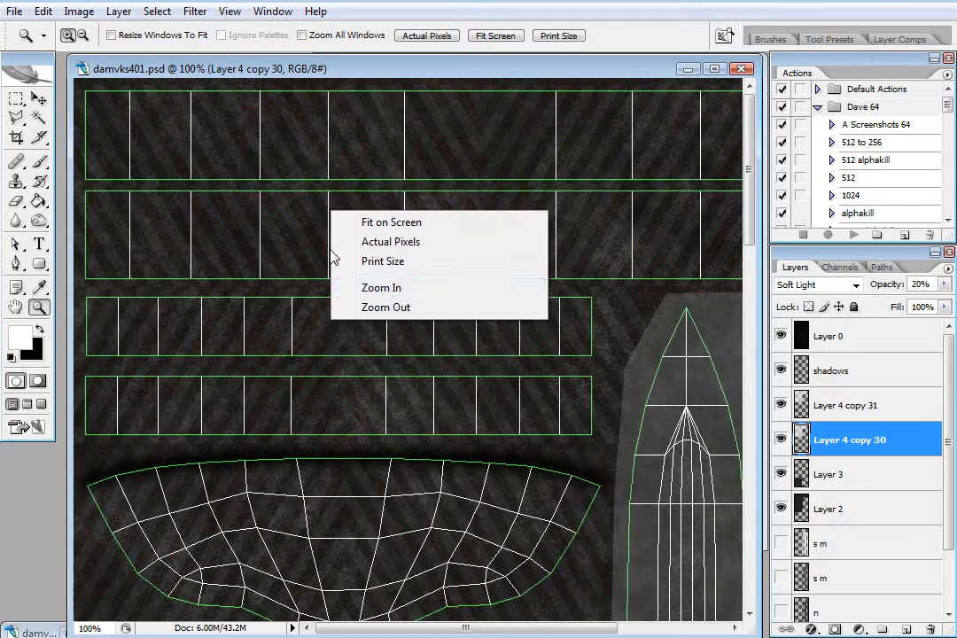
{"action": "left_click", "coordinate": [405, 308]}
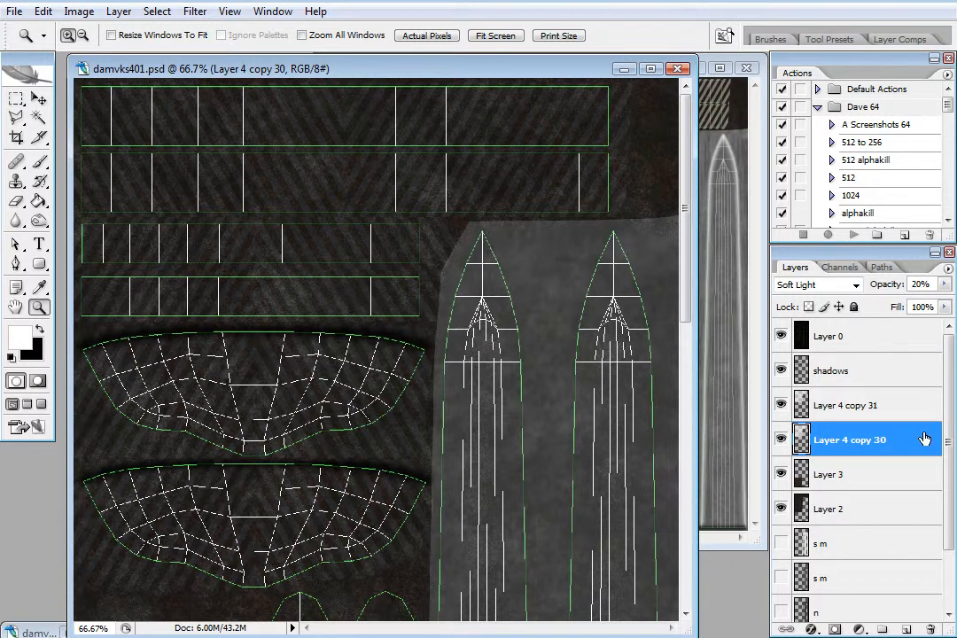
- Magnify the blade area to 200% and hide the Layer 0 wireframe over it
{"action": "scroll", "coordinate": [878, 452], "scroll_direction": "down", "scroll_amount": 3}
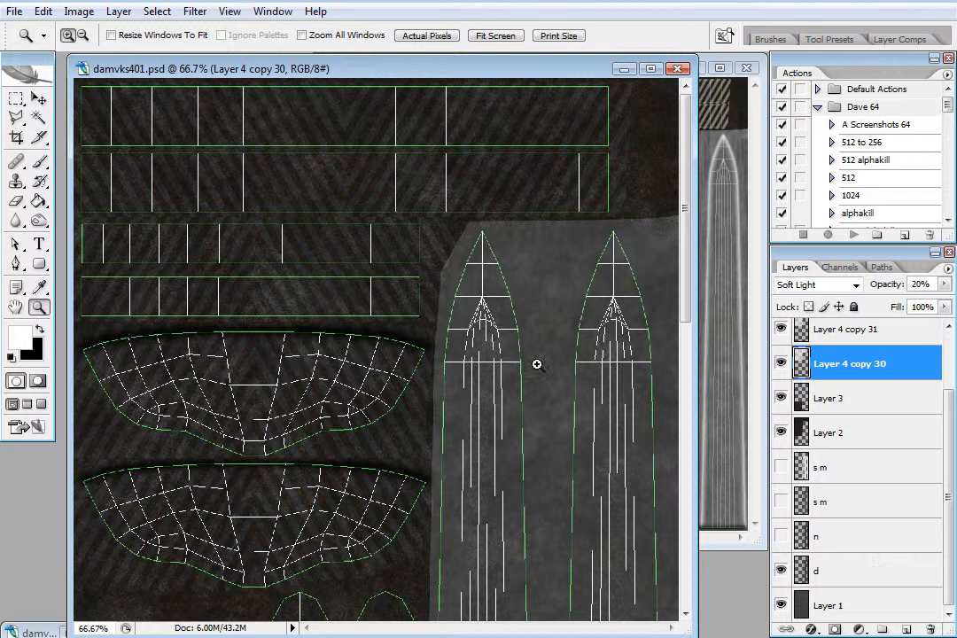
{"action": "left_click", "coordinate": [581, 382]}
{"action": "left_click", "coordinate": [567, 322]}
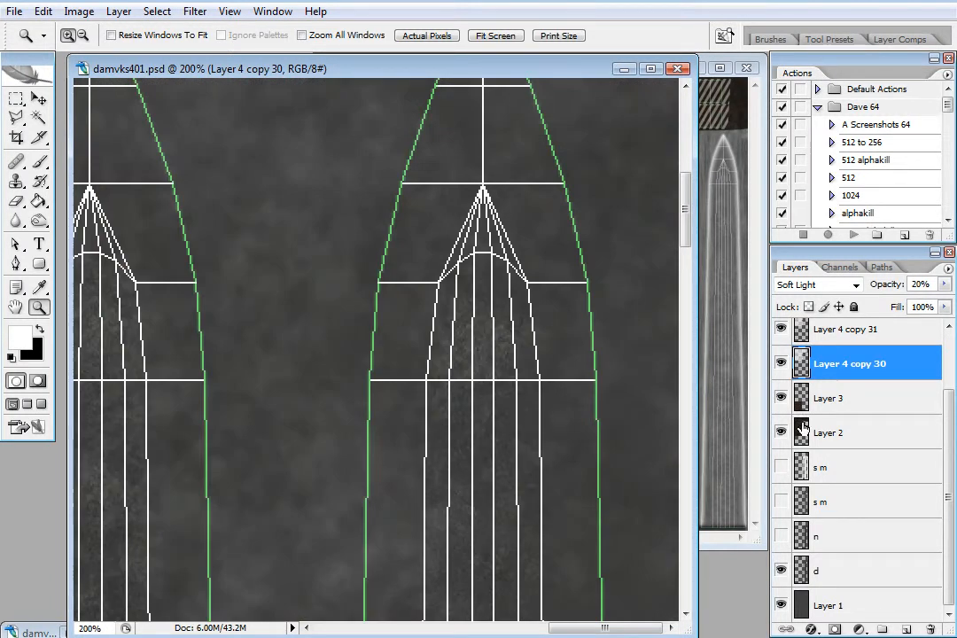
{"action": "left_click_drag", "start_coordinate": [951, 416], "coordinate": [951, 367]}
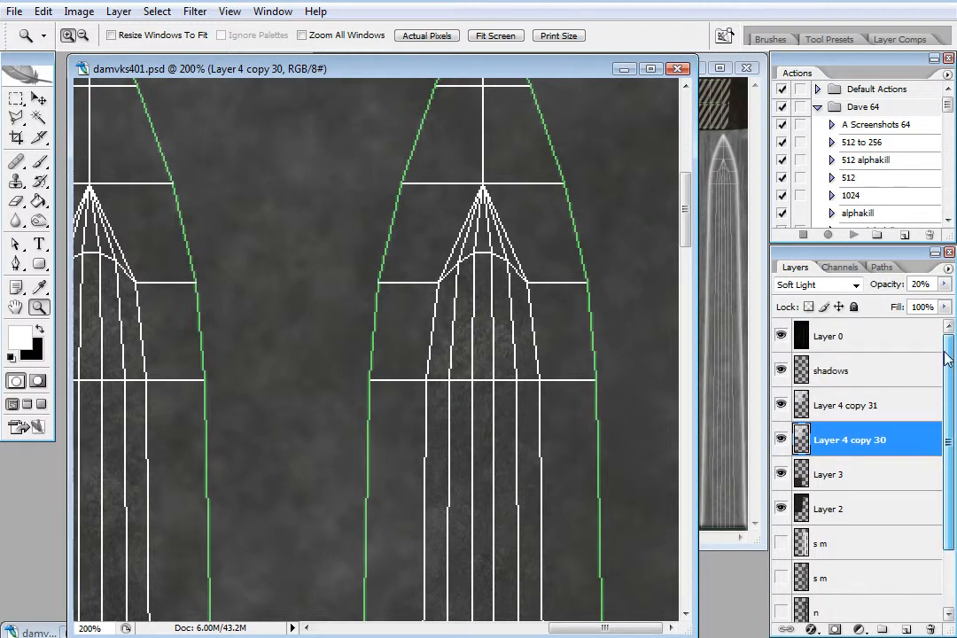
{"action": "left_click", "coordinate": [781, 336]}
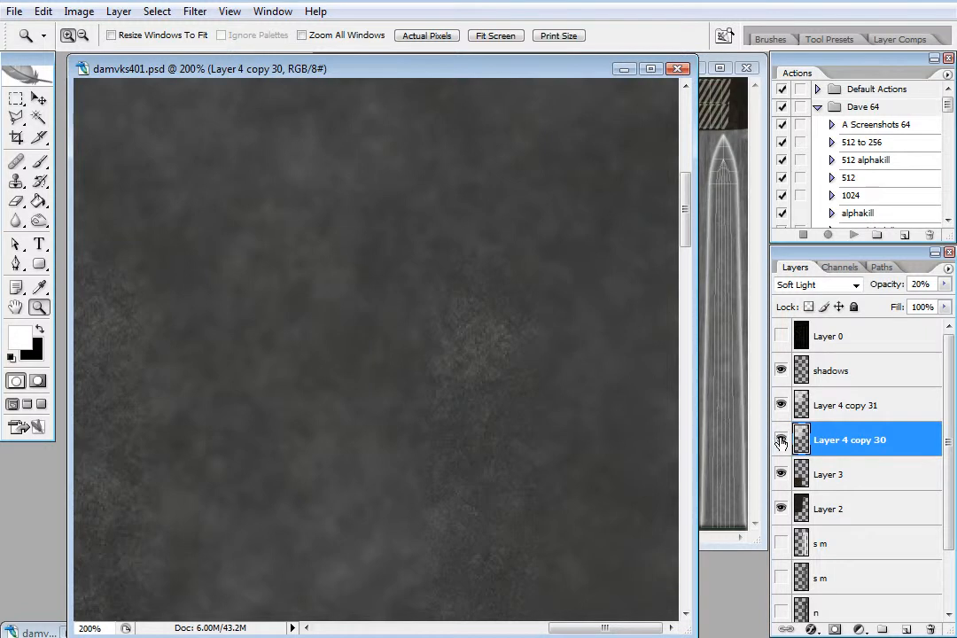
- Show layer d and toggle layer n on and off to compare their grunge detail on the blade
{"action": "left_click_drag", "start_coordinate": [947, 484], "coordinate": [947, 554]}
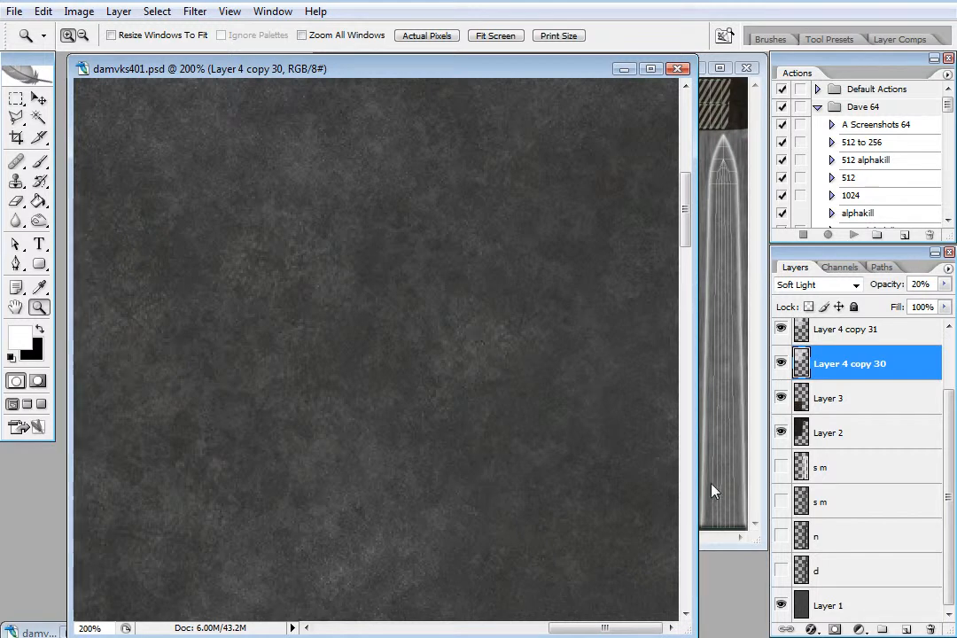
{"action": "left_click", "coordinate": [780, 575]}
{"action": "left_click", "coordinate": [780, 543]}
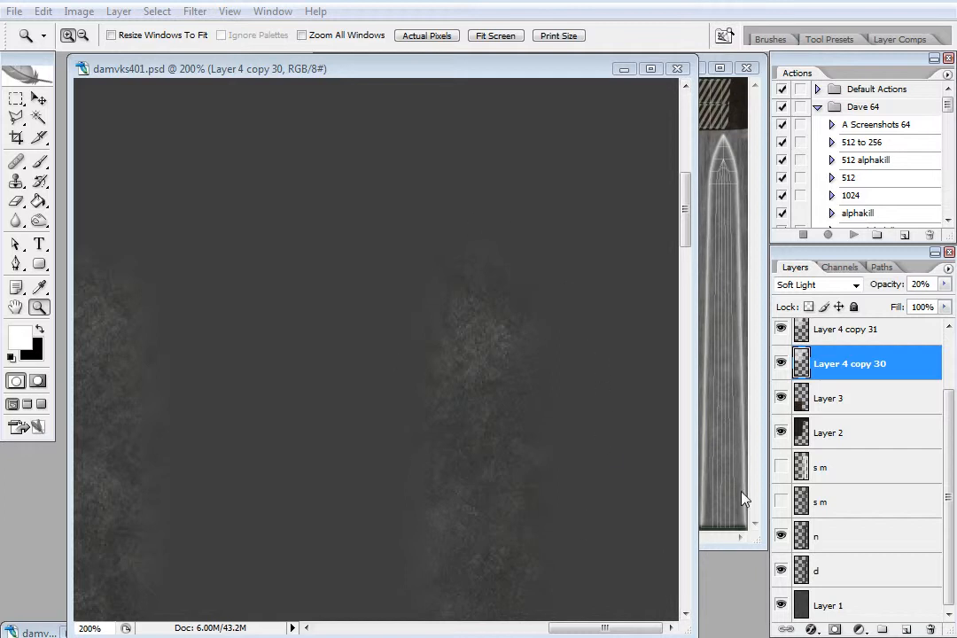
{"action": "left_click", "coordinate": [781, 535]}
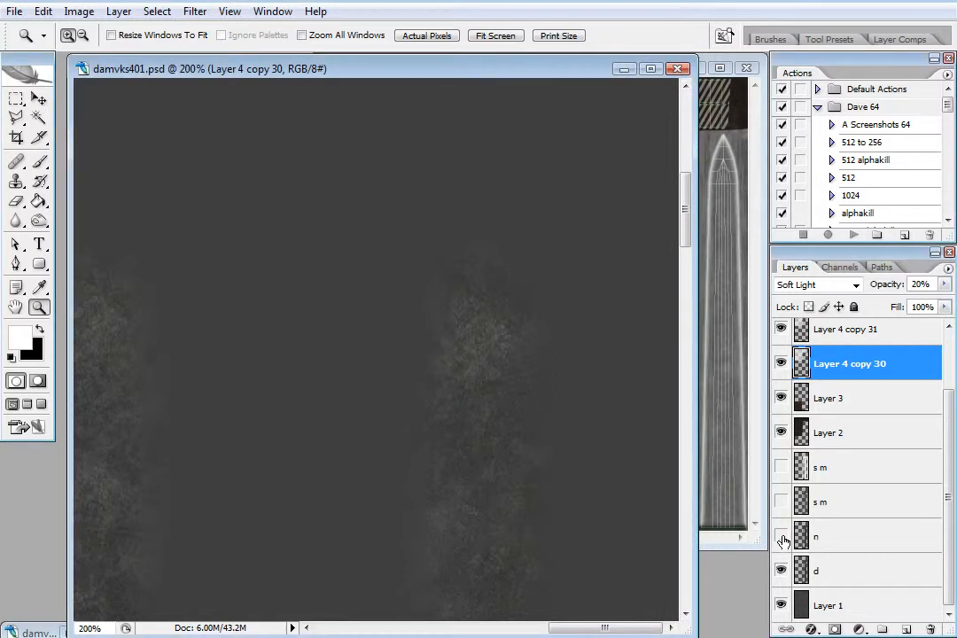
- Show both s m layers and examine the edge highlights and metal streaks farther down the blade
{"action": "left_click", "coordinate": [781, 503]}
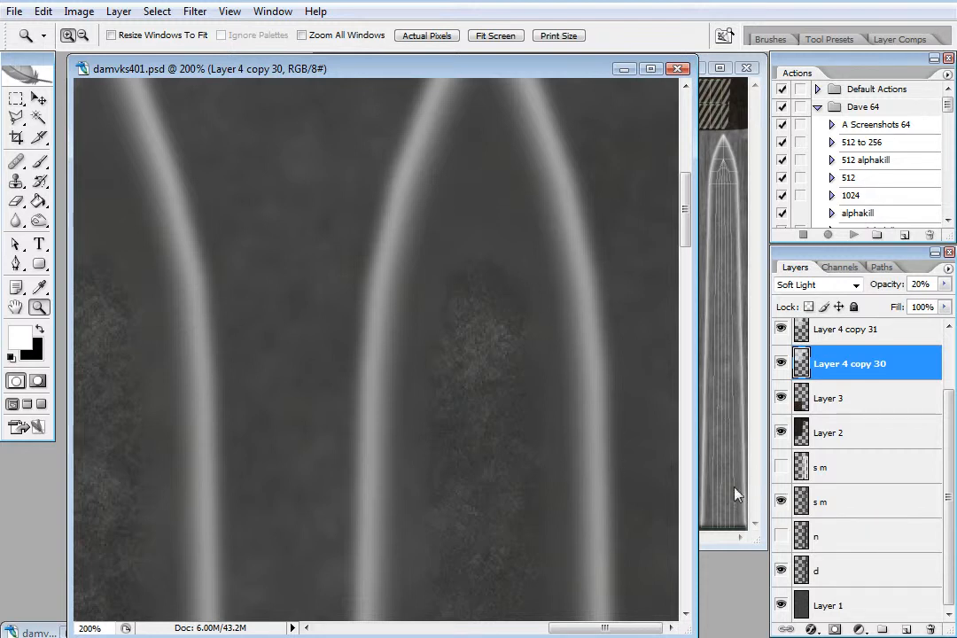
{"action": "left_click", "coordinate": [781, 467]}
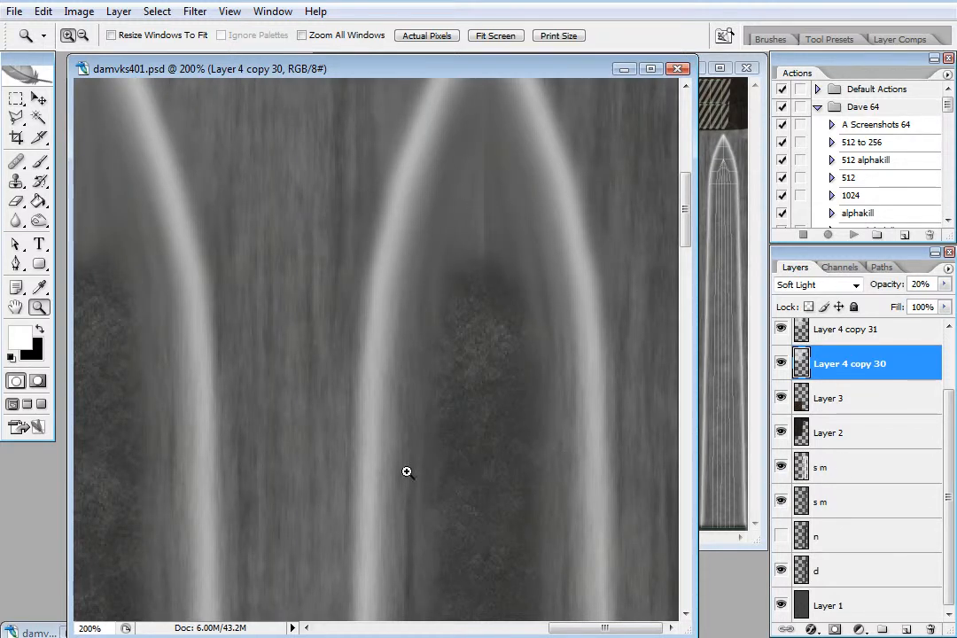
{"action": "mouse_move", "coordinate": [686, 206]}
{"action": "left_mouse_down"}
{"action": "mouse_move", "coordinate": [686, 352]}
{"action": "mouse_move", "coordinate": [698, 372]}
{"action": "mouse_move", "coordinate": [722, 246]}
{"action": "left_mouse_up"}
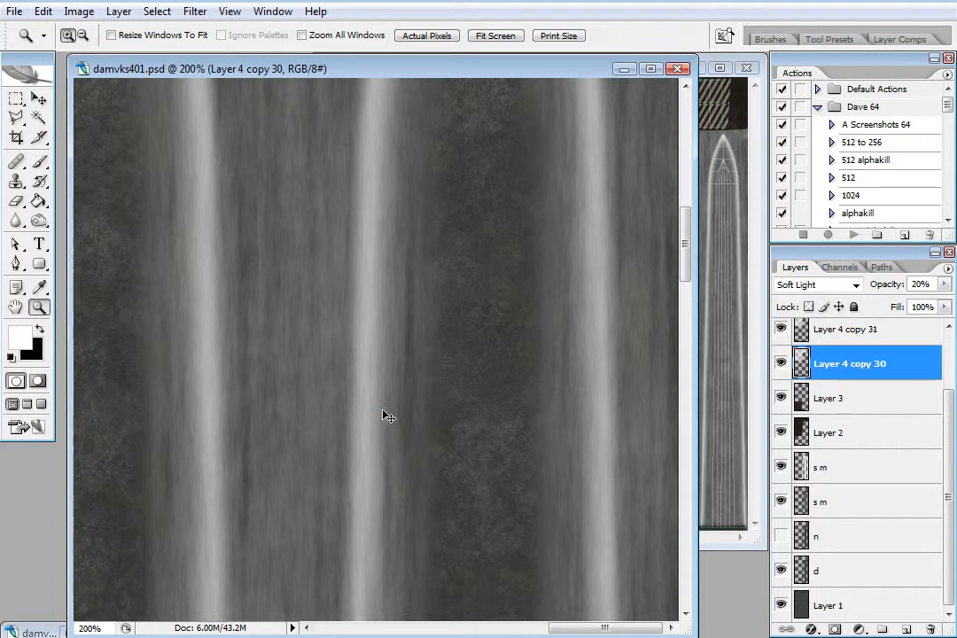
- Create a 1024 by 1024 pixel, 72 pixels/inch RGB document with a transparent background and fill its layer with white
{"action": "key", "text": "ctrl+n"}
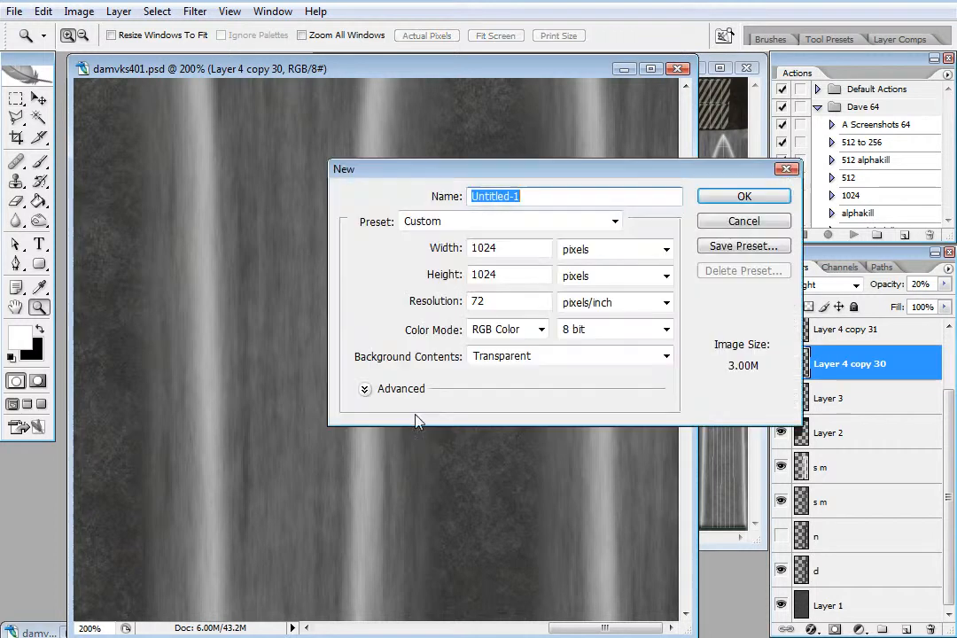
{"action": "left_click", "coordinate": [744, 197]}
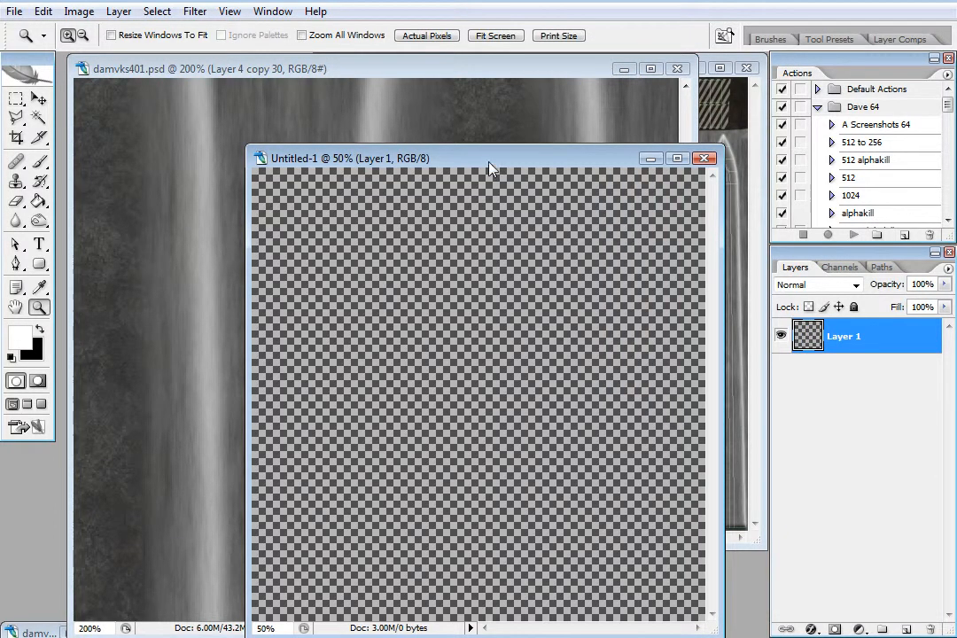
{"action": "left_click_drag", "start_coordinate": [488, 166], "coordinate": [472, 145]}
{"action": "key", "text": "alt+BackSpace"}
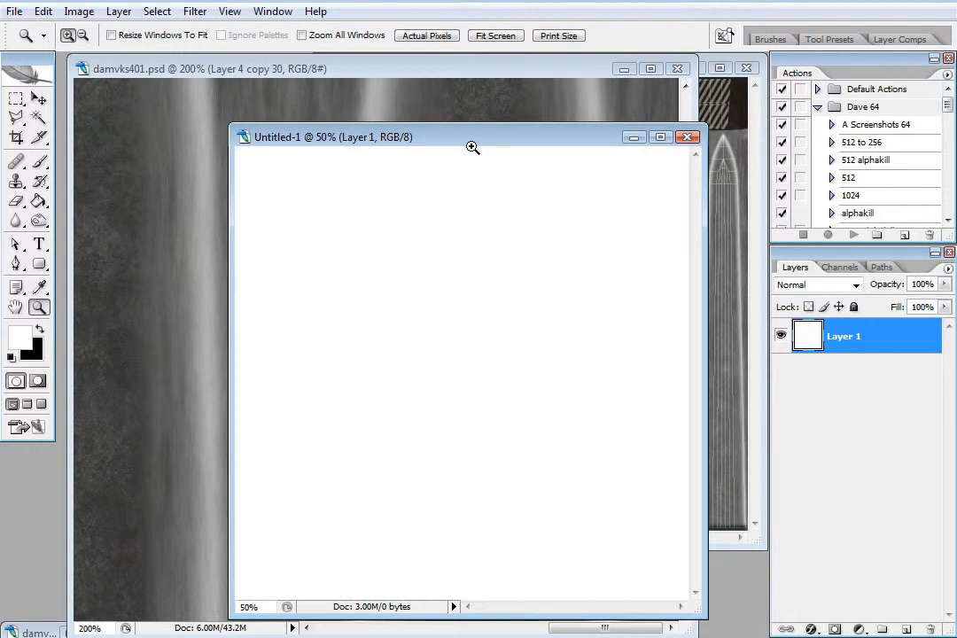
{"action": "left_click", "coordinate": [195, 11]}
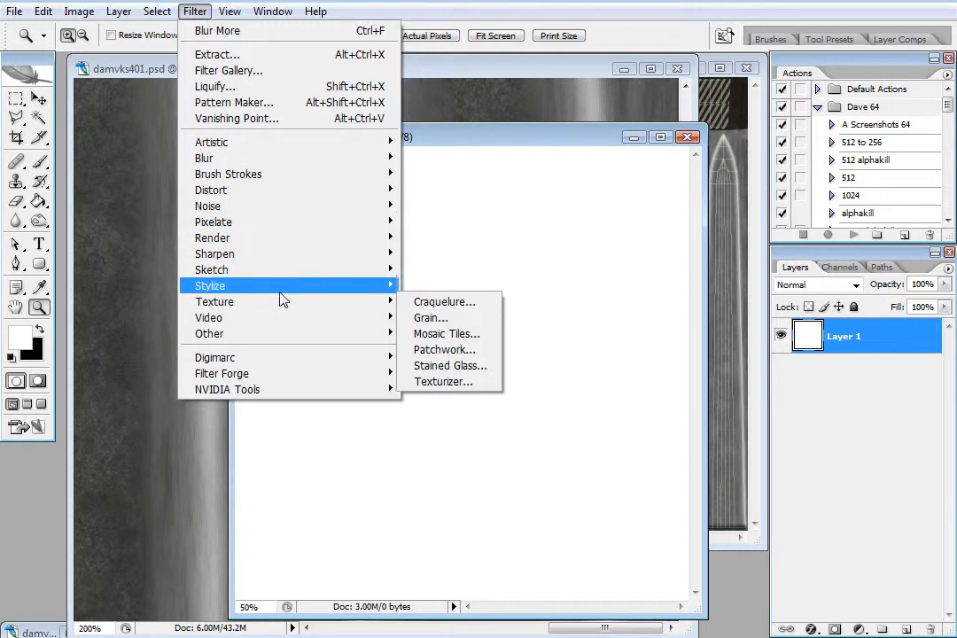
{"action": "mouse_move", "coordinate": [292, 298]}
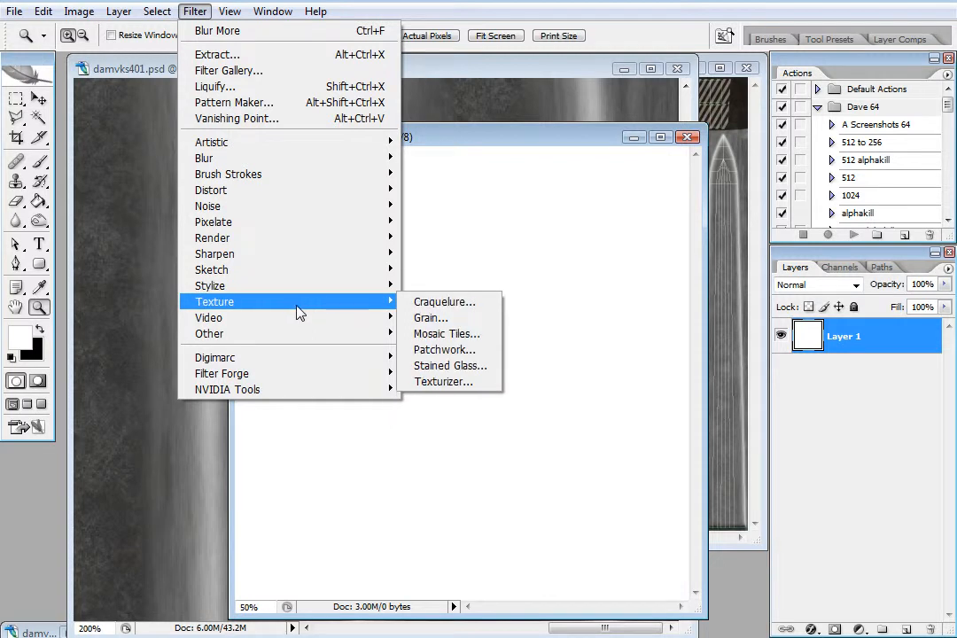
{"action": "mouse_move", "coordinate": [291, 325]}
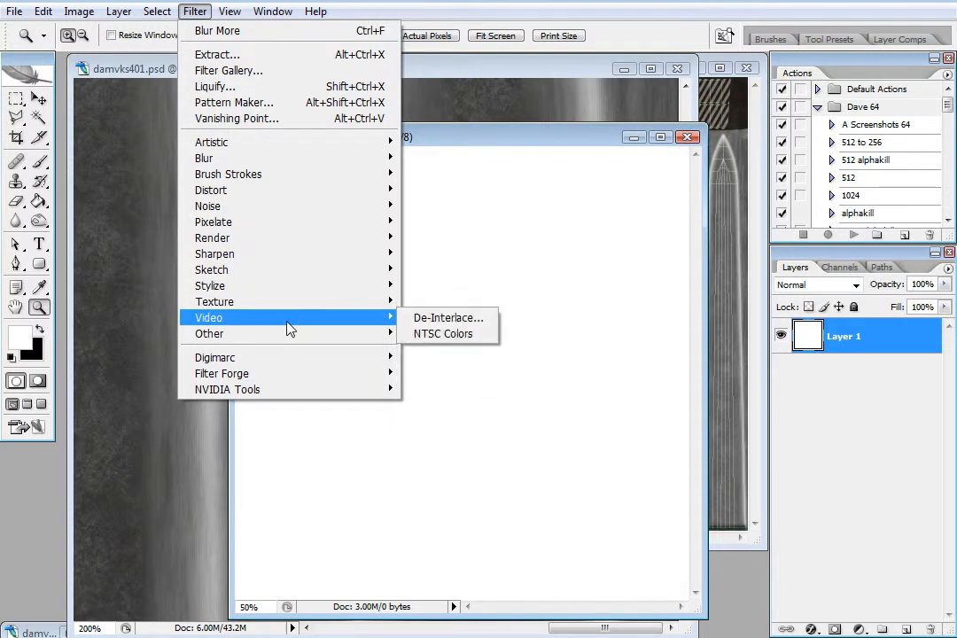
{"action": "mouse_move", "coordinate": [338, 269]}
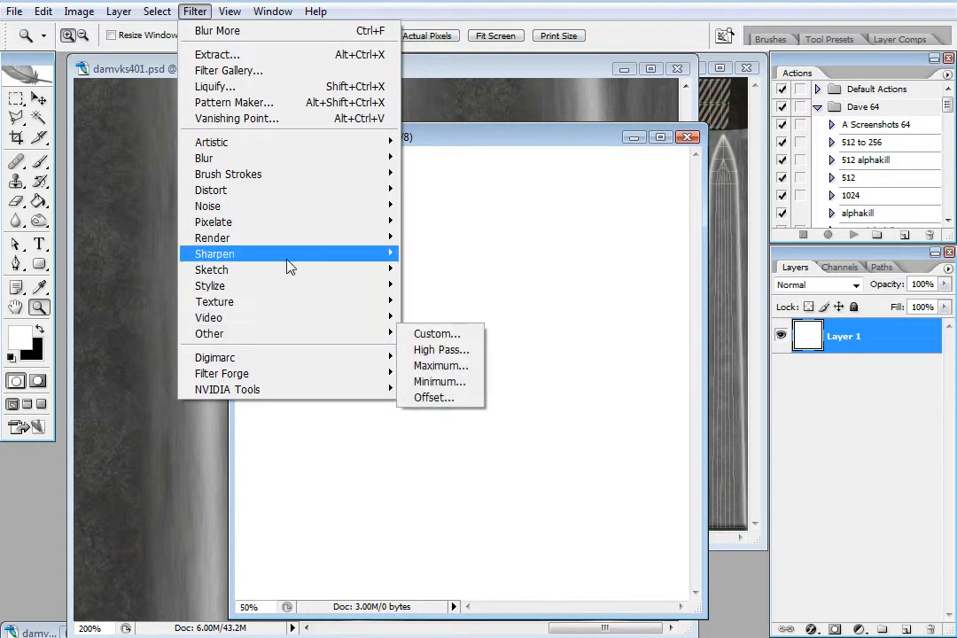
{"action": "mouse_move", "coordinate": [284, 229]}
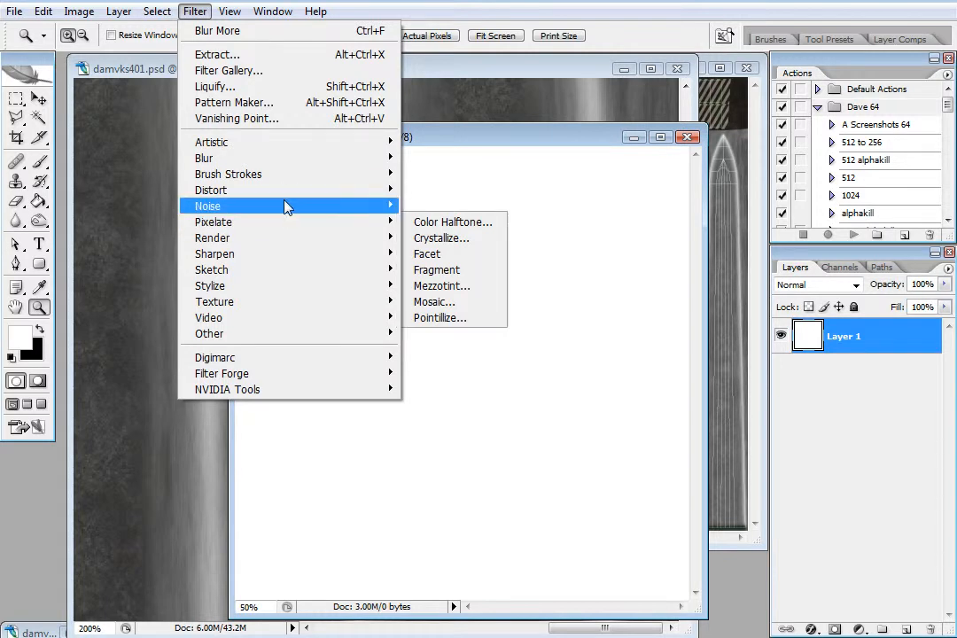
{"action": "mouse_move", "coordinate": [304, 193]}
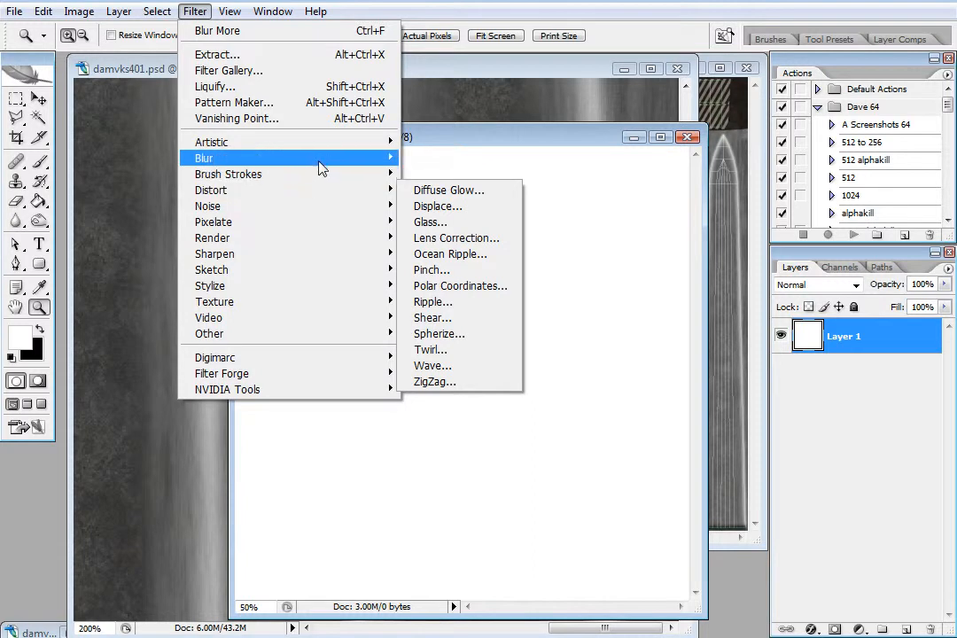
{"action": "mouse_move", "coordinate": [337, 148]}
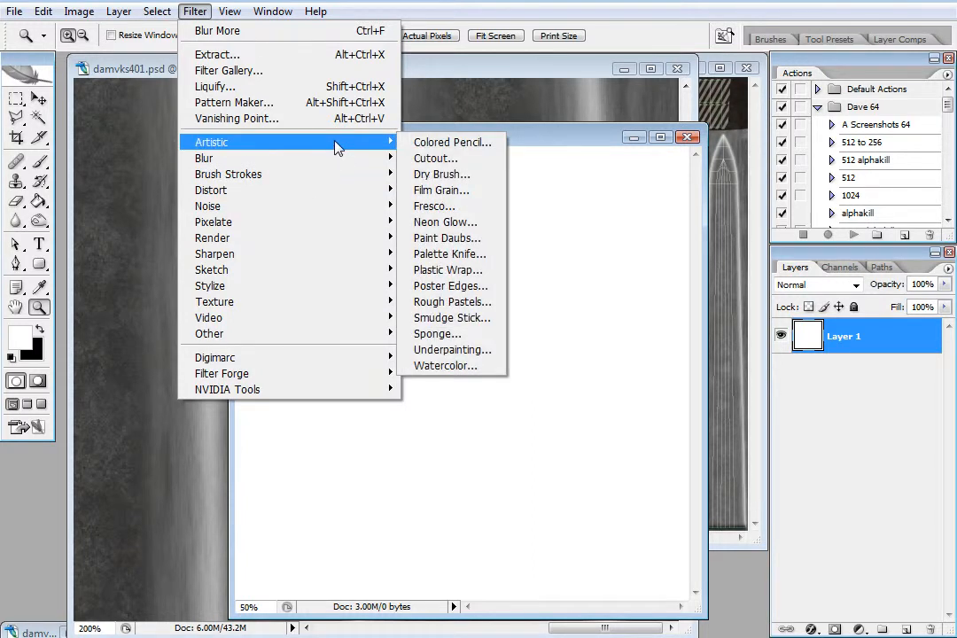
{"action": "left_click", "coordinate": [475, 144]}
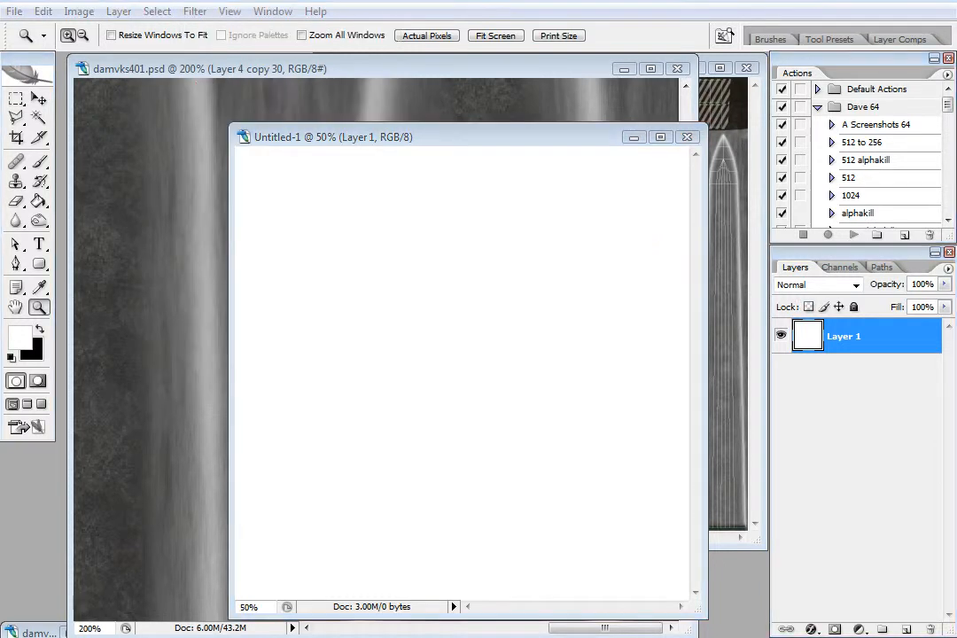
- Try the Clouds filter on the white layer, compare it with the blade texture, and undo it
{"action": "left_click", "coordinate": [195, 11]}
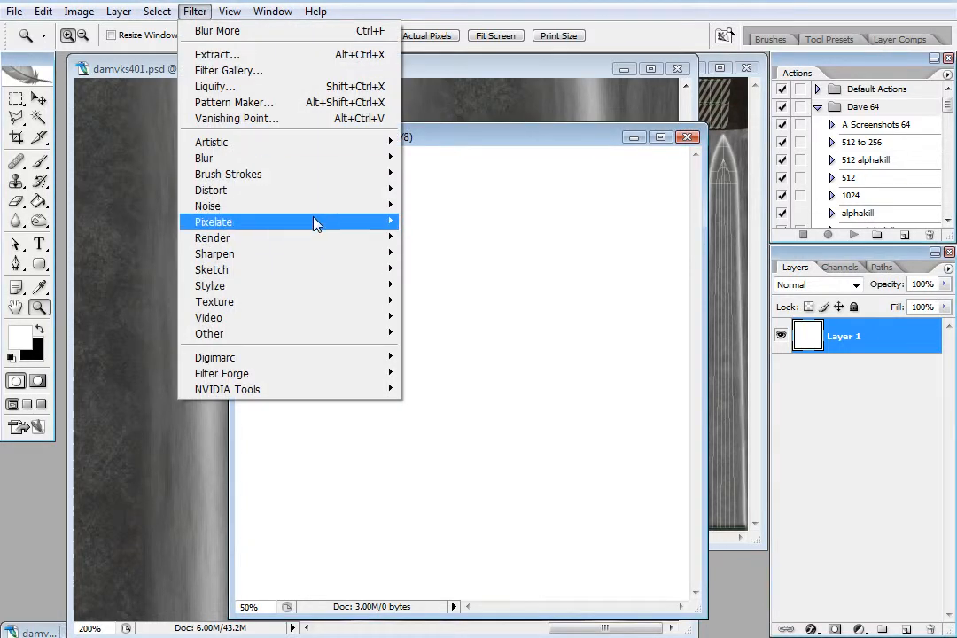
{"action": "mouse_move", "coordinate": [336, 241]}
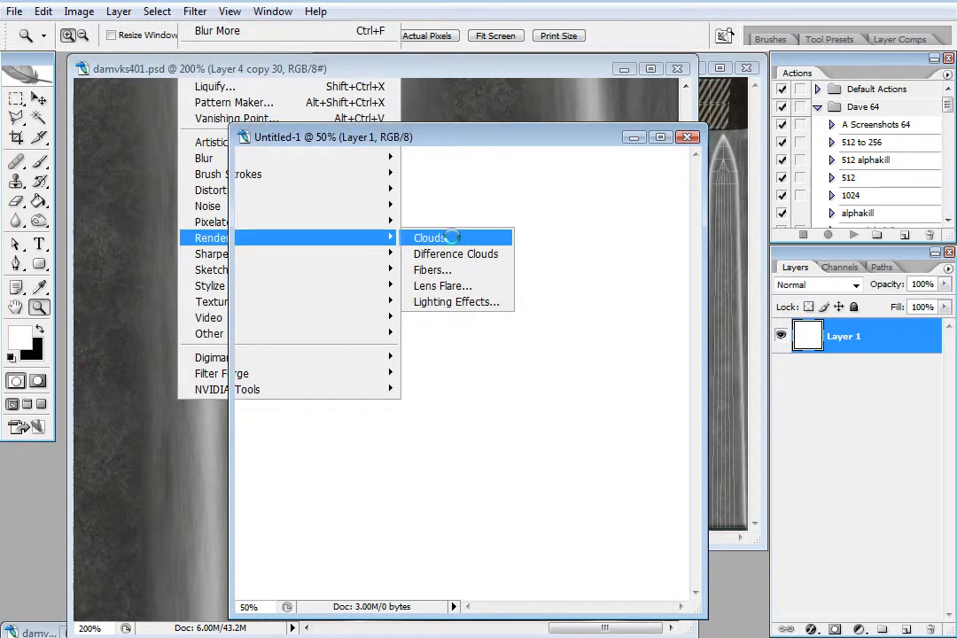
{"action": "left_click", "coordinate": [454, 241]}
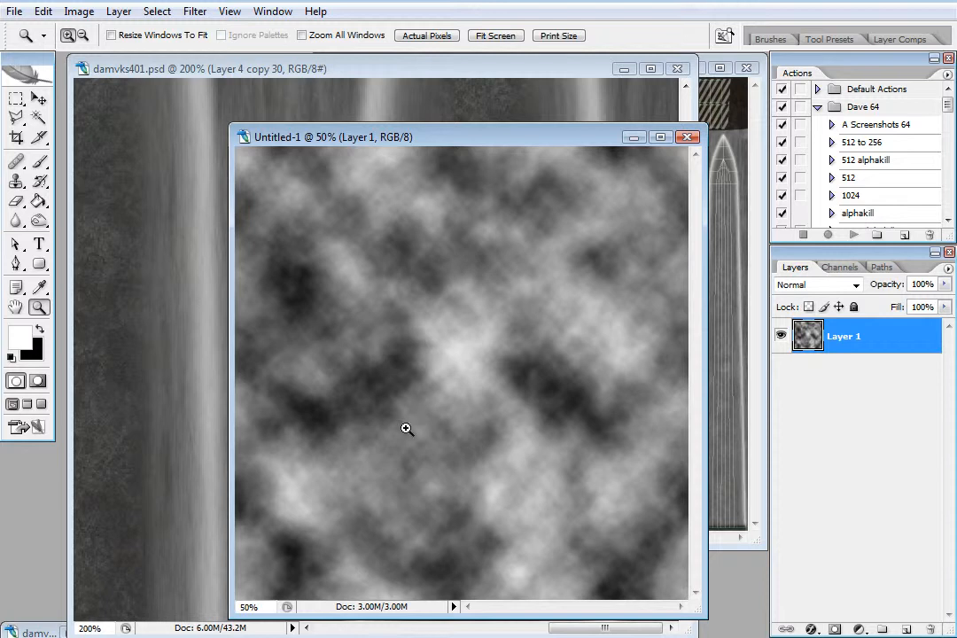
{"action": "left_click_drag", "start_coordinate": [454, 142], "coordinate": [2, 182]}
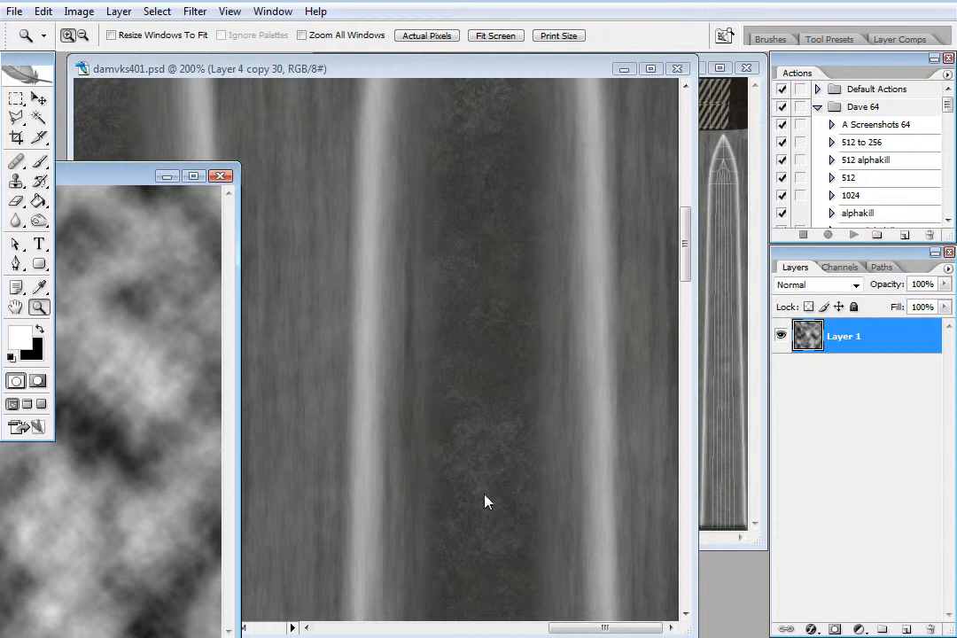
{"action": "left_click_drag", "start_coordinate": [109, 183], "coordinate": [567, 143]}
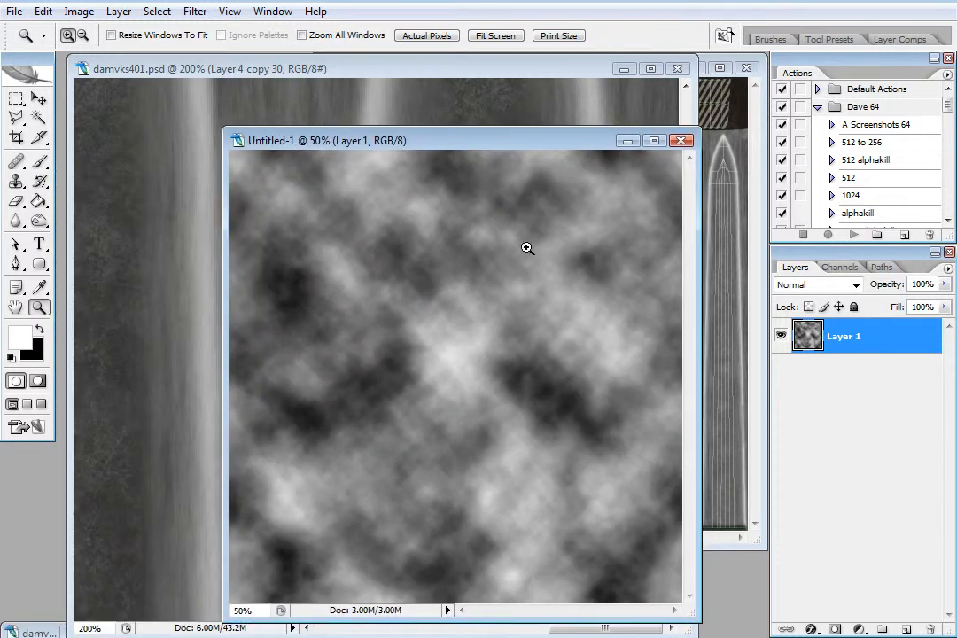
{"action": "key", "text": "ctrl+z"}
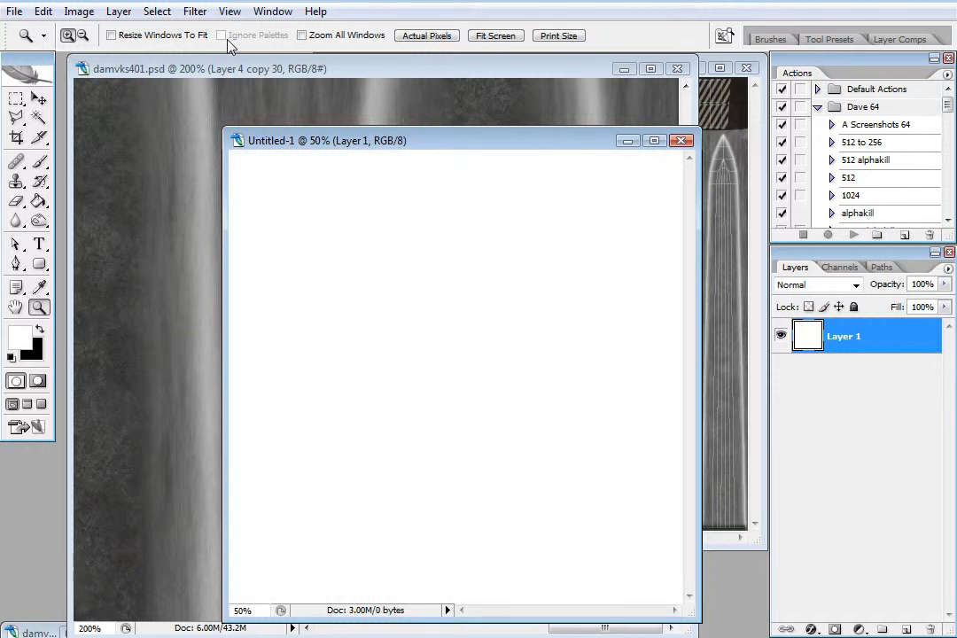
- Apply the Fibers filter to the white layer with variance 16, strength 4 and a randomized pattern
{"action": "left_click", "coordinate": [195, 11]}
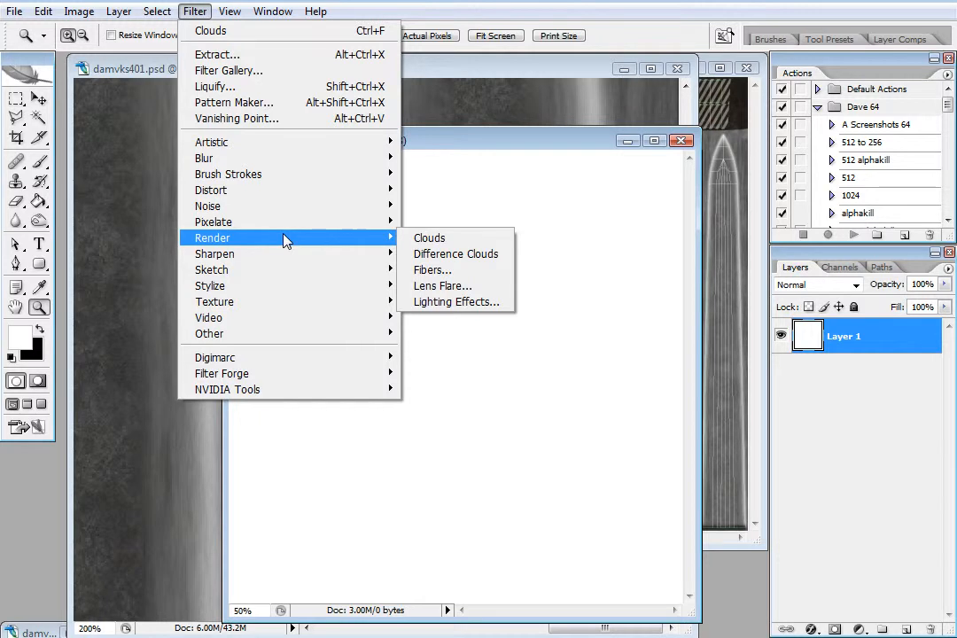
{"action": "left_click", "coordinate": [462, 269]}
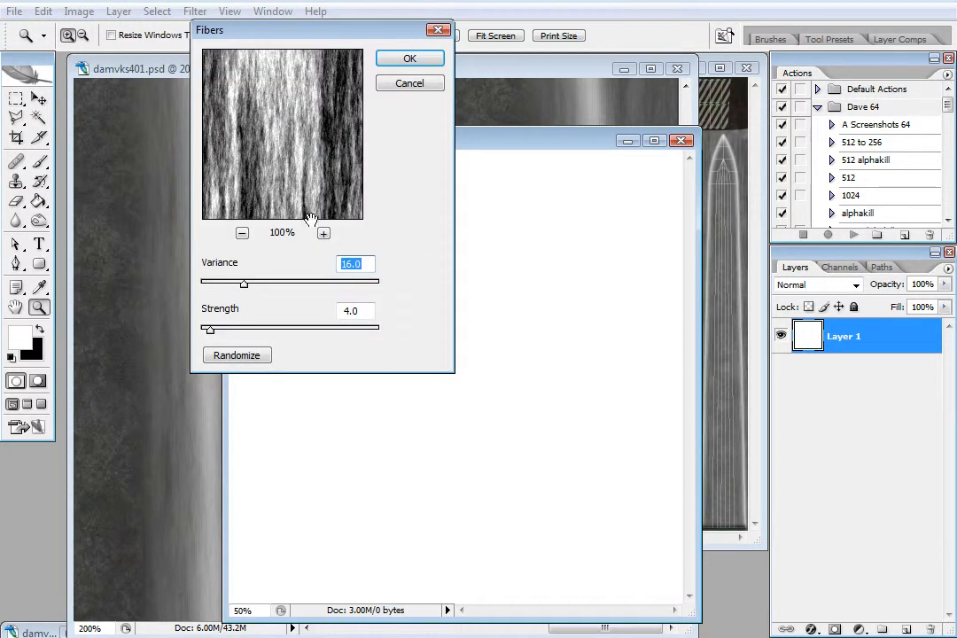
{"action": "left_click", "coordinate": [254, 359]}
{"action": "left_click", "coordinate": [255, 359]}
{"action": "left_click", "coordinate": [255, 359]}
{"action": "left_click", "coordinate": [254, 359]}
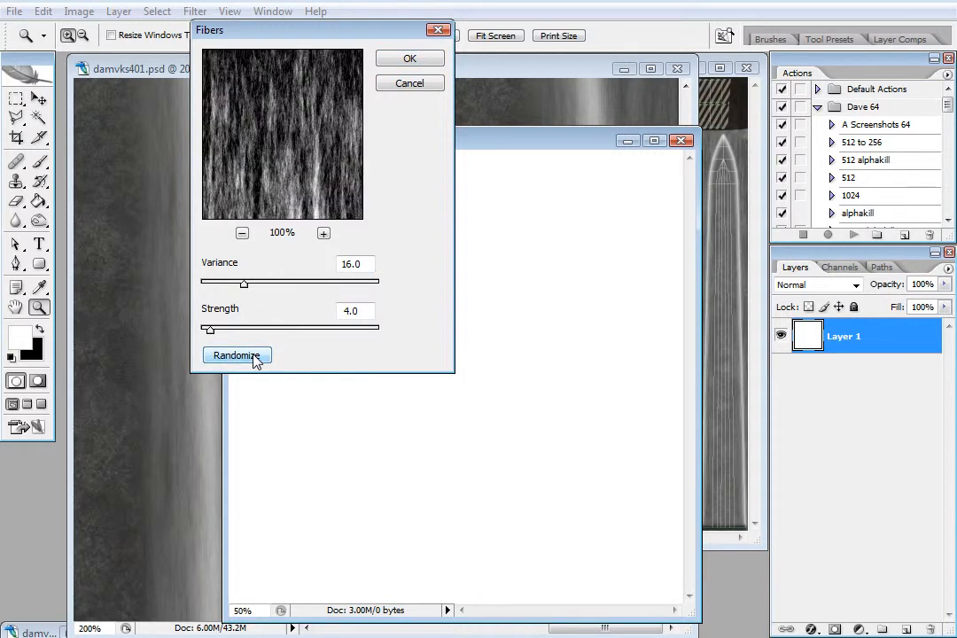
{"action": "left_click", "coordinate": [411, 60]}
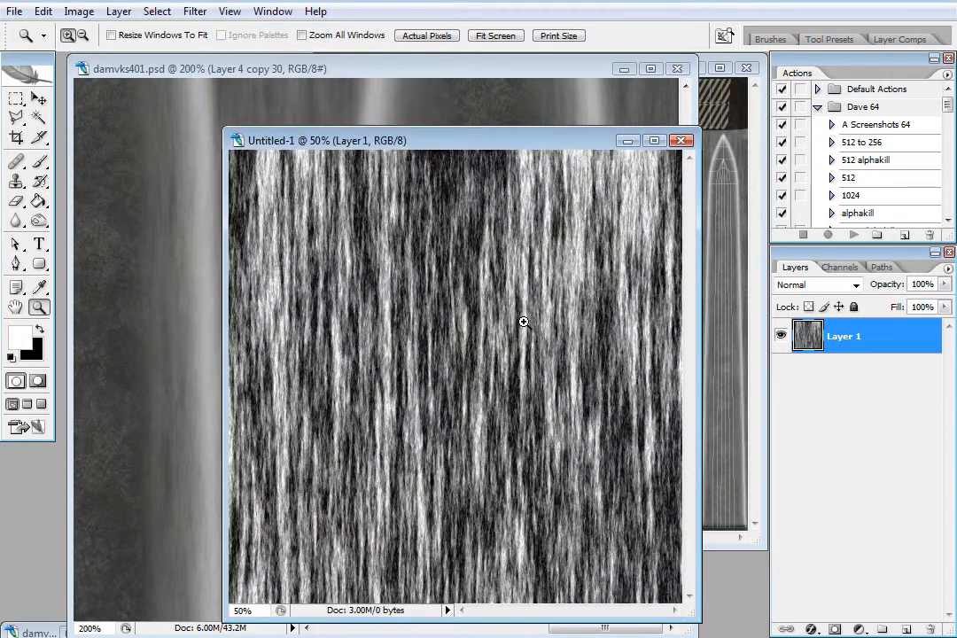
- Copy the entire fiber image, close its document without saving, and fit damvks401.psd on screen
{"action": "key", "text": "ctrl+a"}
{"action": "key", "text": "ctrl+w"}
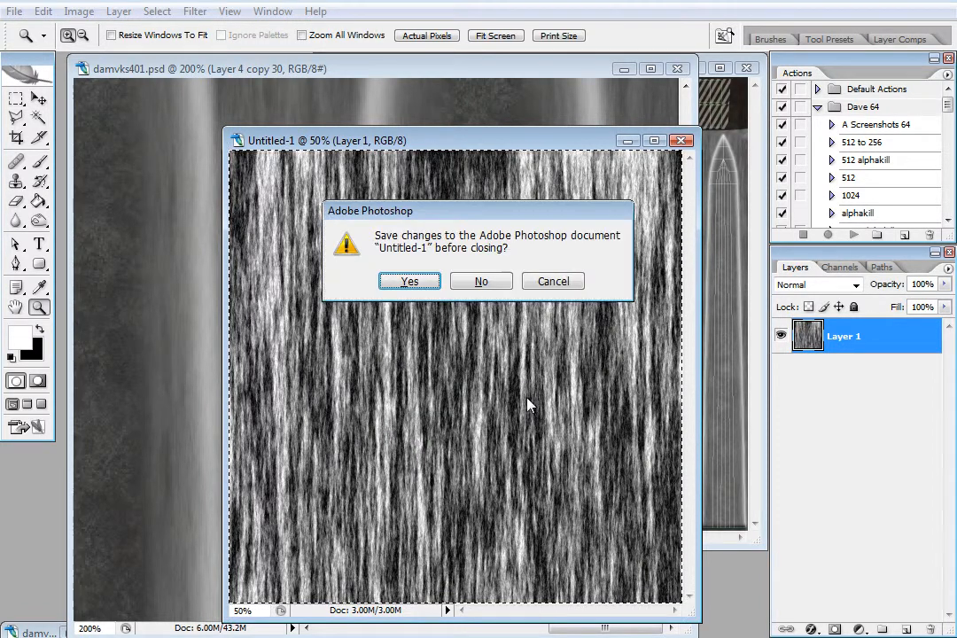
{"action": "left_click", "coordinate": [490, 283]}
{"action": "right_click", "coordinate": [449, 290]}
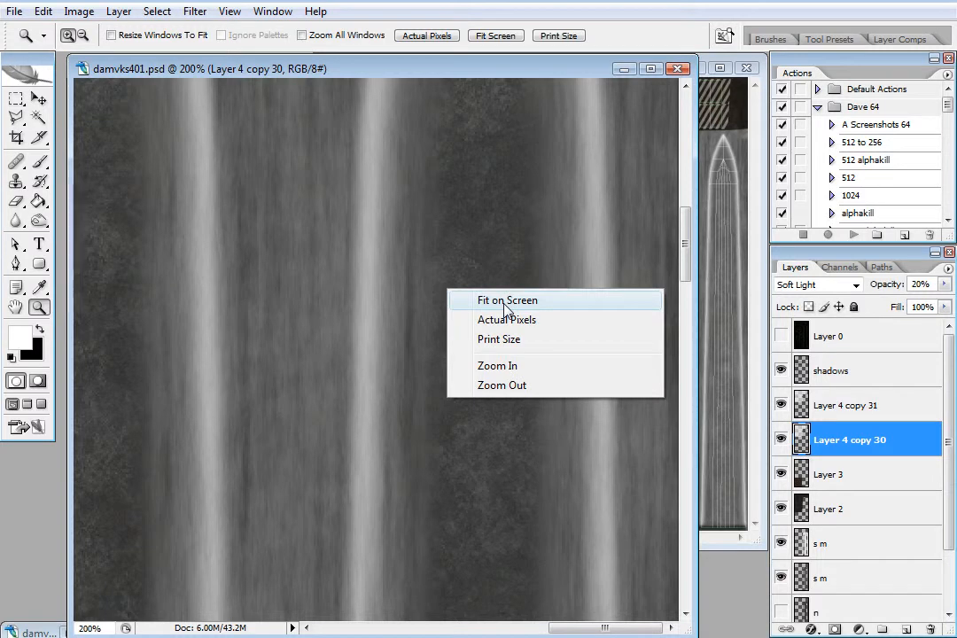
{"action": "left_click", "coordinate": [507, 302]}
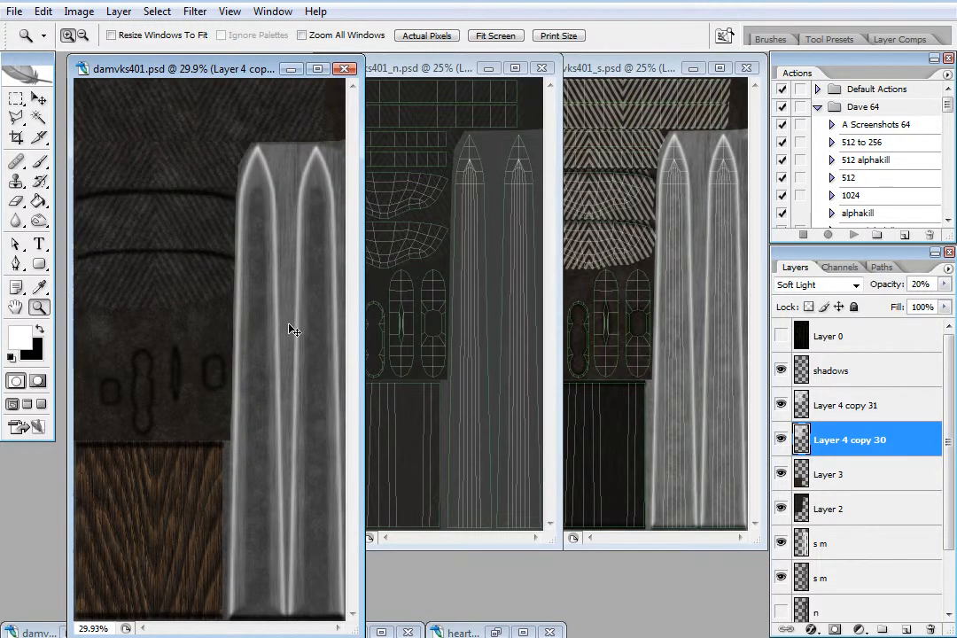
- Paste the fibers over the lower half of damvks401.psd and place a duplicate over the upper half
{"action": "key", "text": "ctrl+v"}
{"action": "key", "text": "v"}
{"action": "left_click_drag", "start_coordinate": [295, 331], "coordinate": [298, 175]}
{"action": "mouse_move", "coordinate": [294, 276]}
{"action": "left_mouse_down"}
{"action": "mouse_move", "coordinate": [292, 239]}
{"action": "mouse_move", "coordinate": [288, 274]}
{"action": "left_mouse_up"}
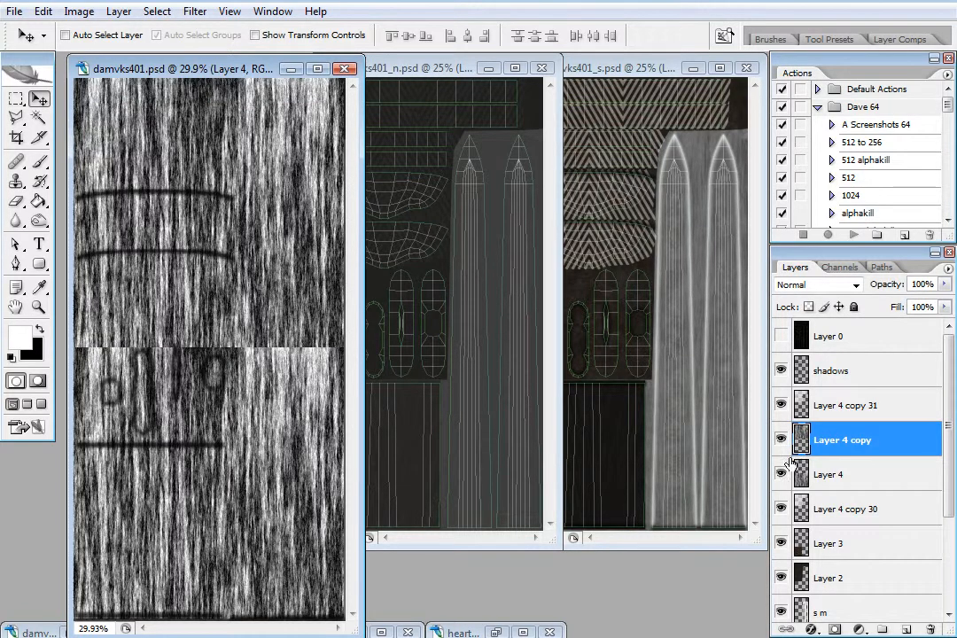
- Show the Layer 0 wireframe and lower Layer 4 copy so it overlaps the fibers beneath it
{"action": "left_click", "coordinate": [780, 336]}
{"action": "left_click_drag", "start_coordinate": [286, 243], "coordinate": [286, 289]}
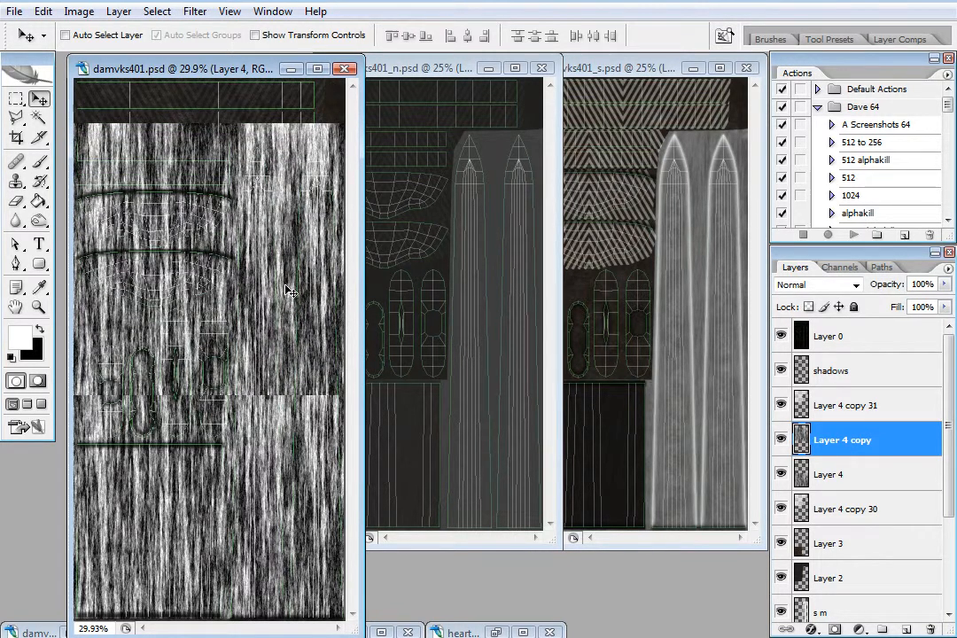
- Widen the document window and blend the seam between the two fiber layers with a 150-pixel eraser
{"action": "left_click", "coordinate": [15, 203]}
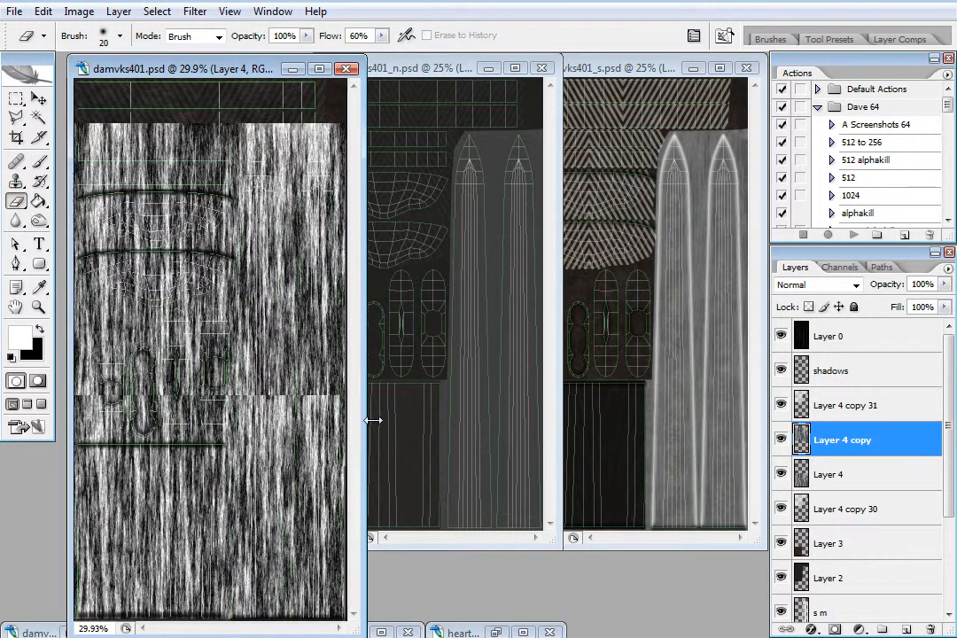
{"action": "left_click_drag", "start_coordinate": [364, 421], "coordinate": [664, 455]}
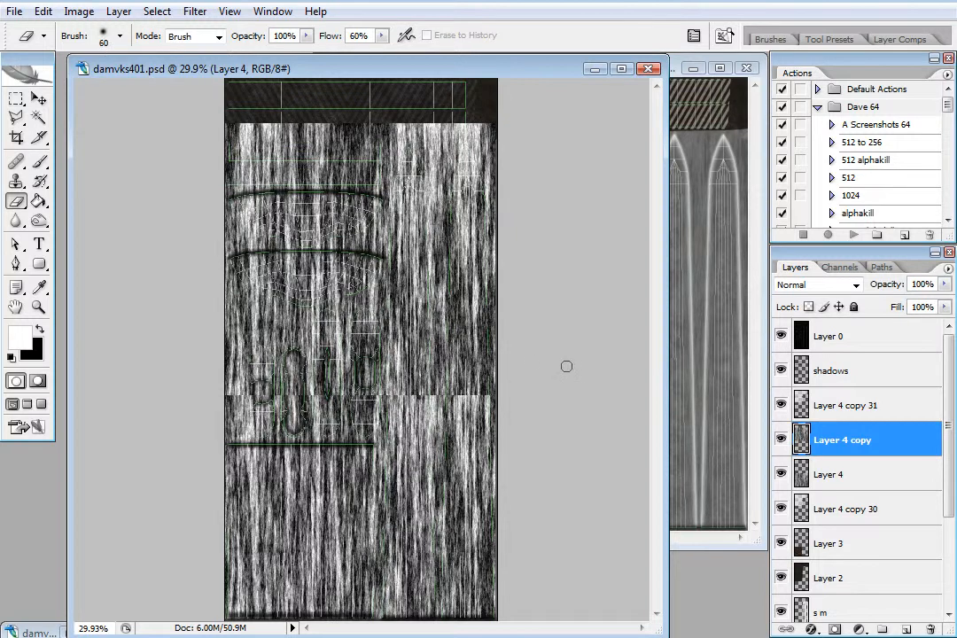
{"action": "key", "text": "bracketright"}
{"action": "key", "text": "bracketright"}
{"action": "key", "text": "bracketright"}
{"action": "key", "text": "bracketright"}
{"action": "key", "text": "bracketright"}
{"action": "key", "text": "bracketright"}
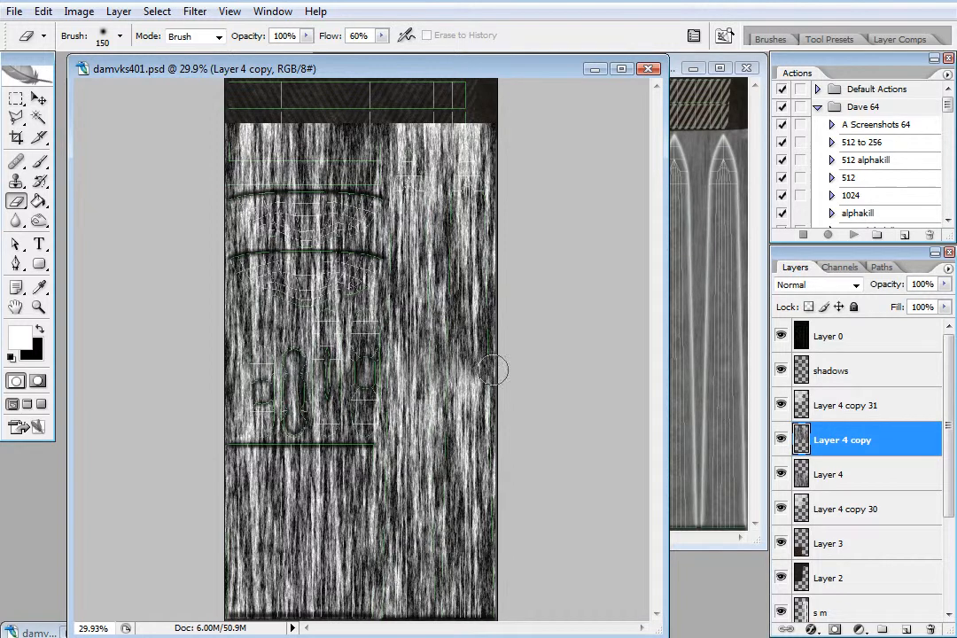
- Delete Layer 4 copy and stretch Layer 4 upward to 178% height so its fibers cover the blade area
{"action": "right_click", "coordinate": [878, 446]}
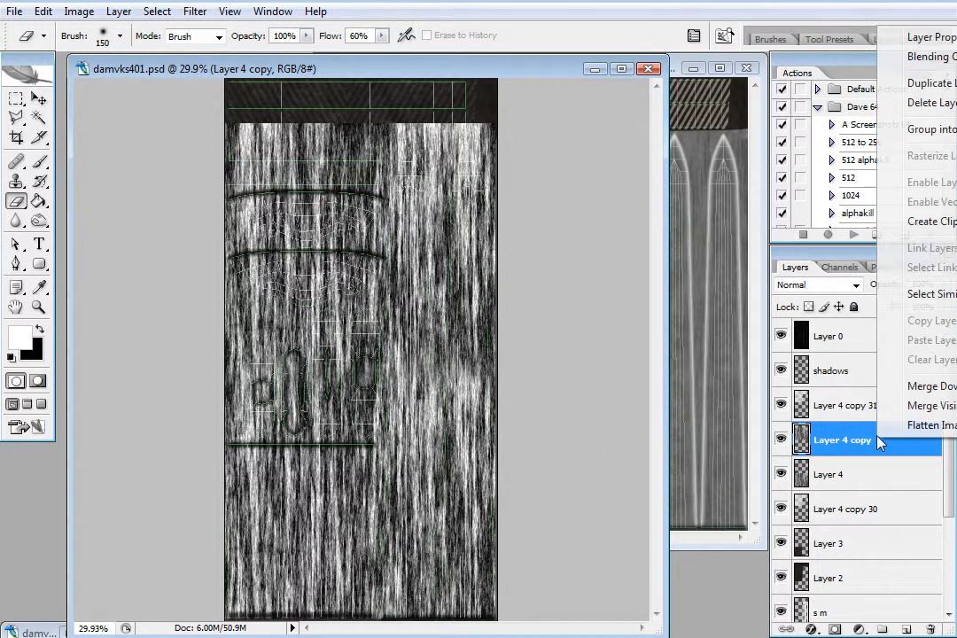
{"action": "left_click", "coordinate": [933, 103]}
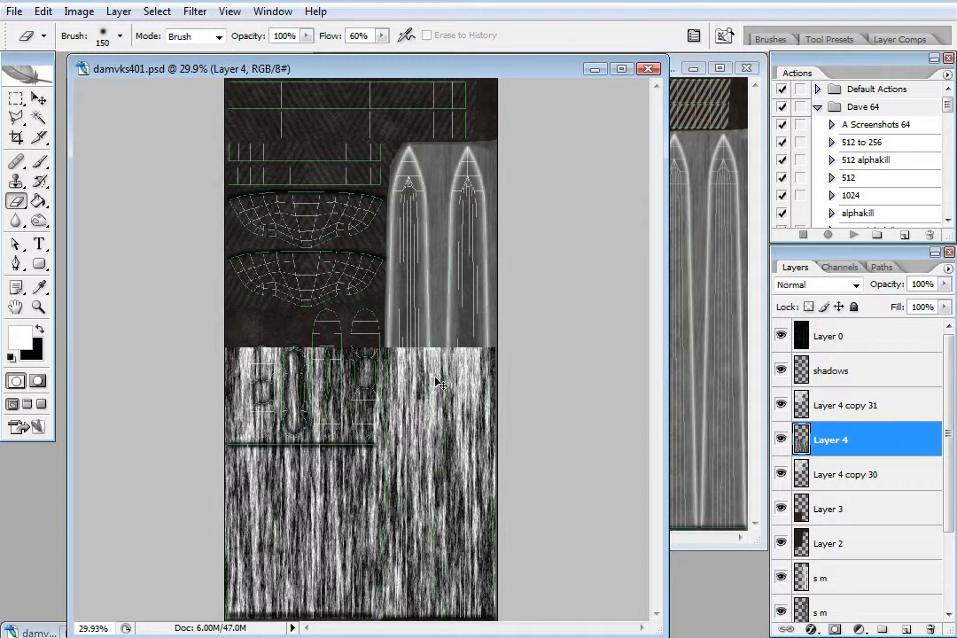
{"action": "key", "text": "ctrl+t"}
{"action": "left_click_drag", "start_coordinate": [358, 347], "coordinate": [371, 135]}
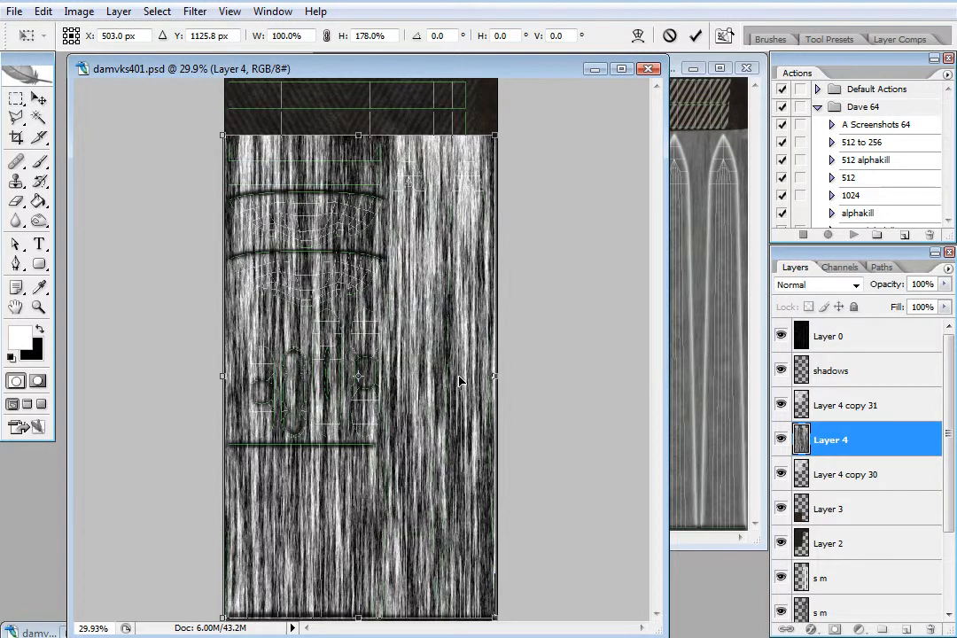
{"action": "key", "text": "Return"}
{"action": "key", "text": "e"}
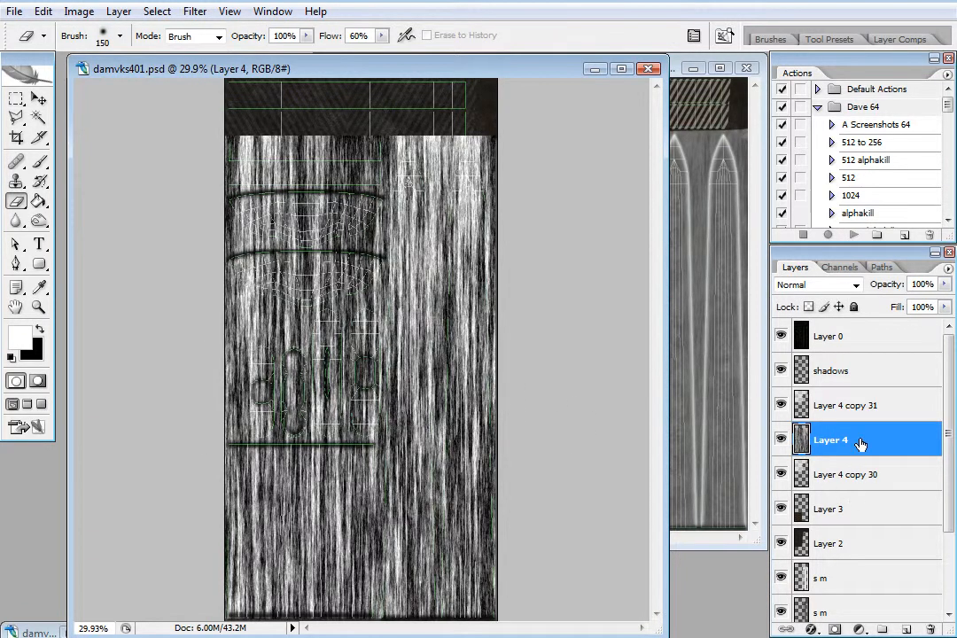
- Hide both s m layers beneath the new fiber layer
{"action": "left_click_drag", "start_coordinate": [948, 475], "coordinate": [951, 552]}
{"action": "left_click", "coordinate": [781, 468]}
{"action": "left_click", "coordinate": [781, 501]}
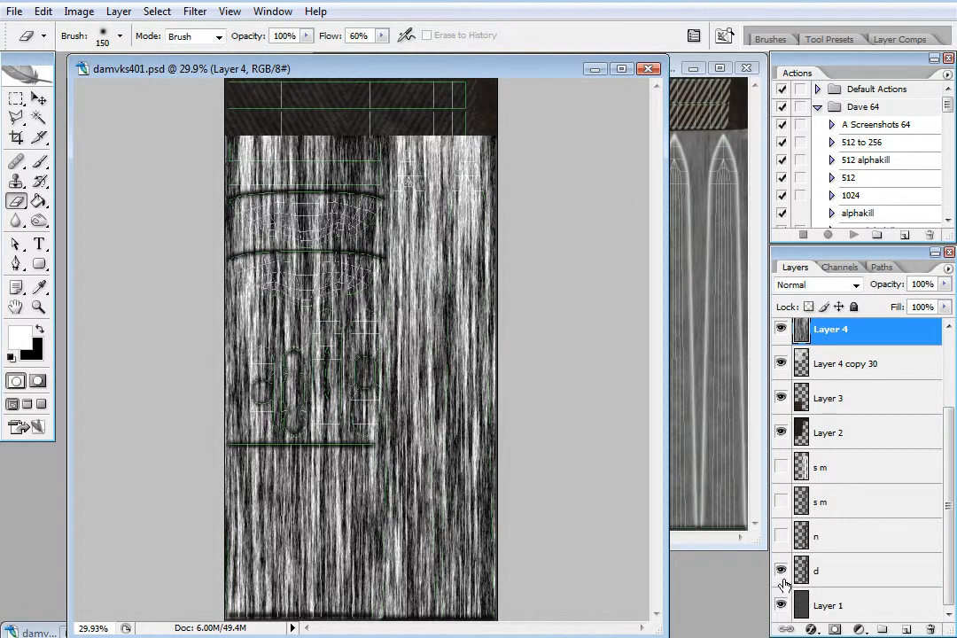
{"action": "scroll", "coordinate": [931, 430], "scroll_direction": "up", "scroll_amount": 3}
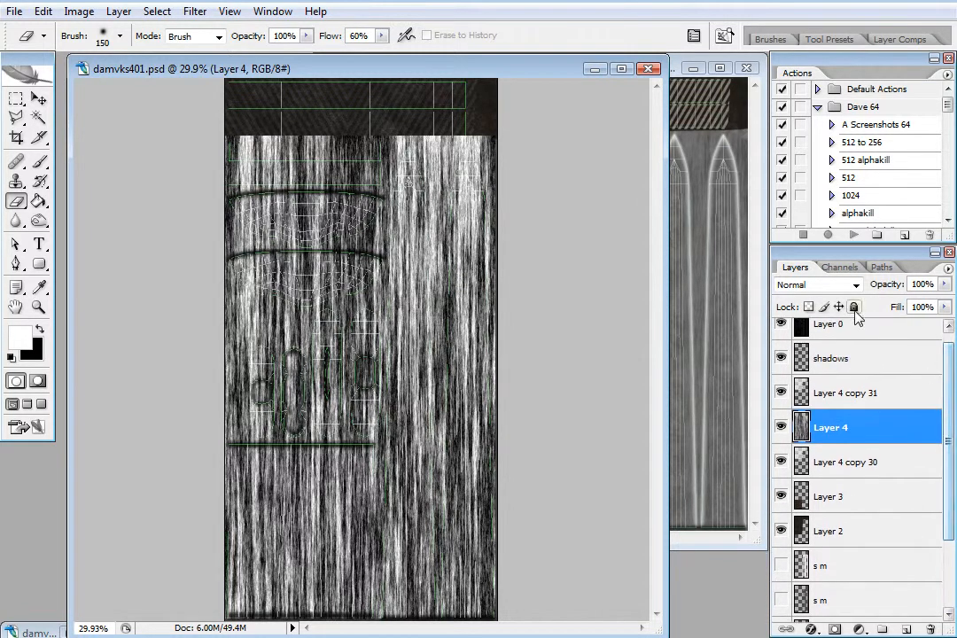
- Set Layer 4's blend mode to Soft Light
{"action": "left_click", "coordinate": [856, 287]}
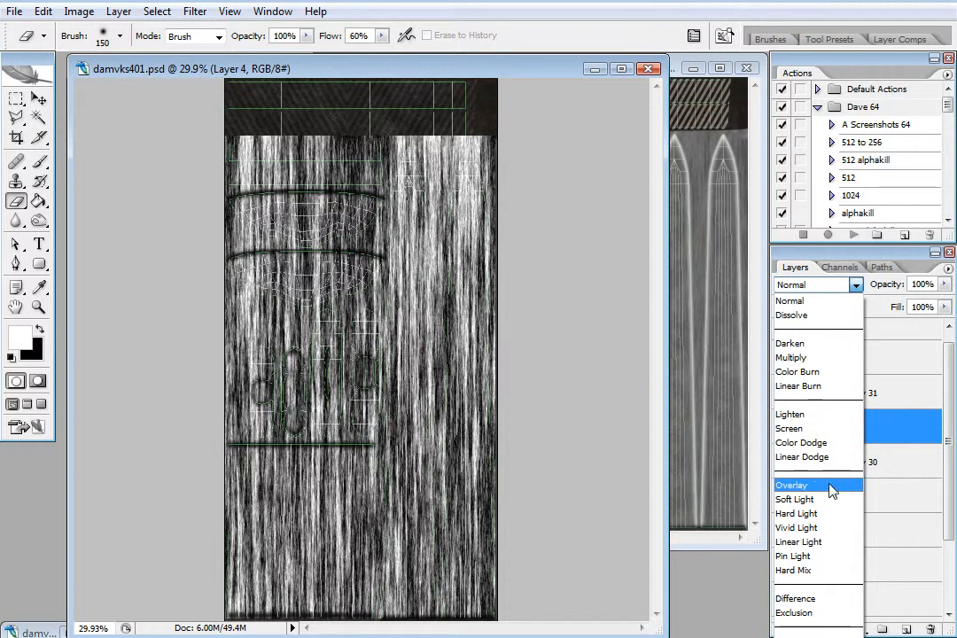
{"action": "left_click", "coordinate": [835, 501]}
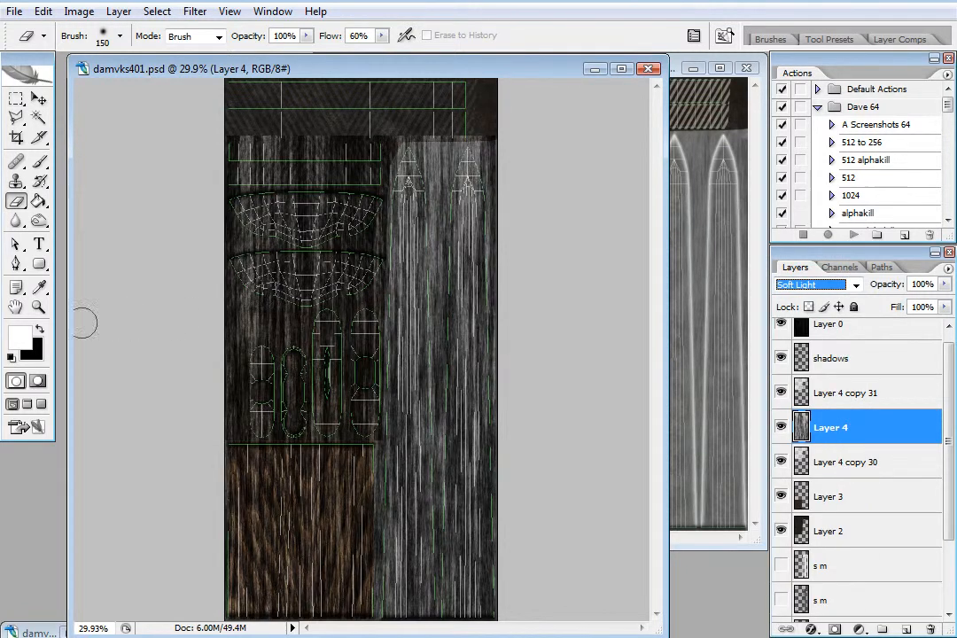
- Select a rectangular area of Layer 4 around the tip of the rightmost blade at 100% zoom
{"action": "left_click", "coordinate": [38, 307]}
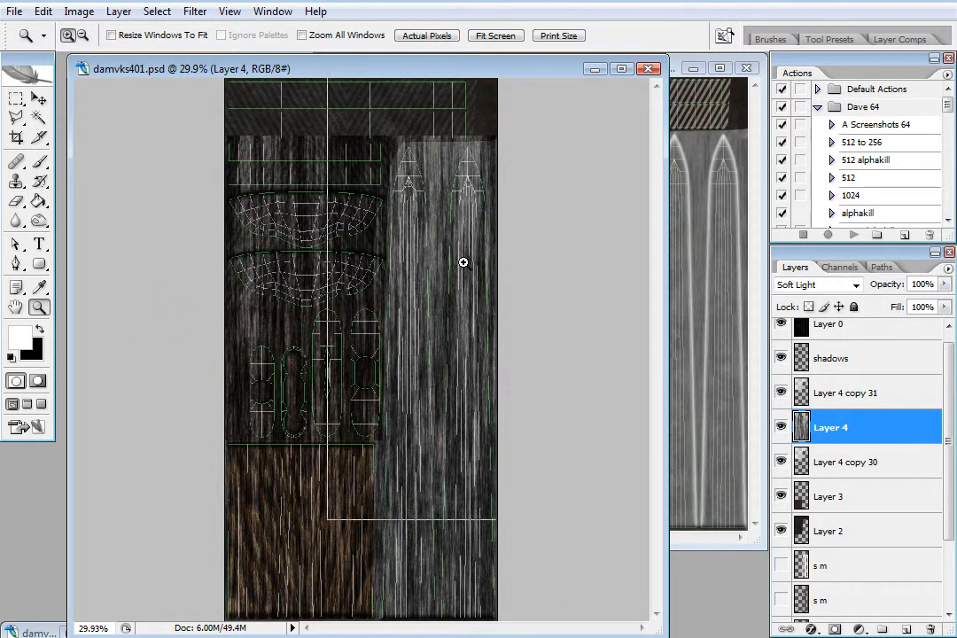
{"action": "left_click", "coordinate": [473, 295]}
{"action": "left_click", "coordinate": [497, 297]}
{"action": "left_click", "coordinate": [542, 311]}
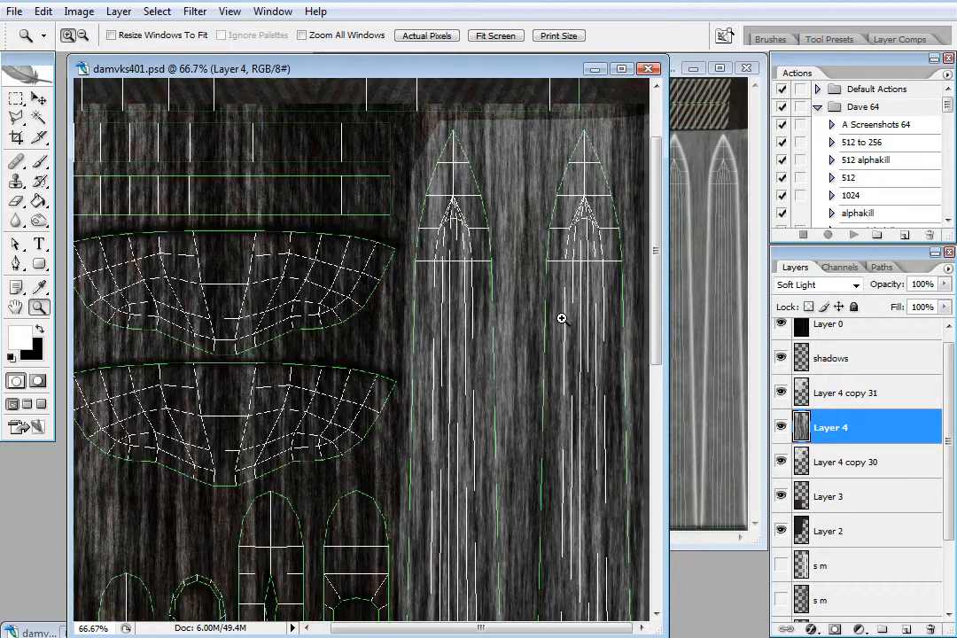
{"action": "left_click", "coordinate": [612, 323]}
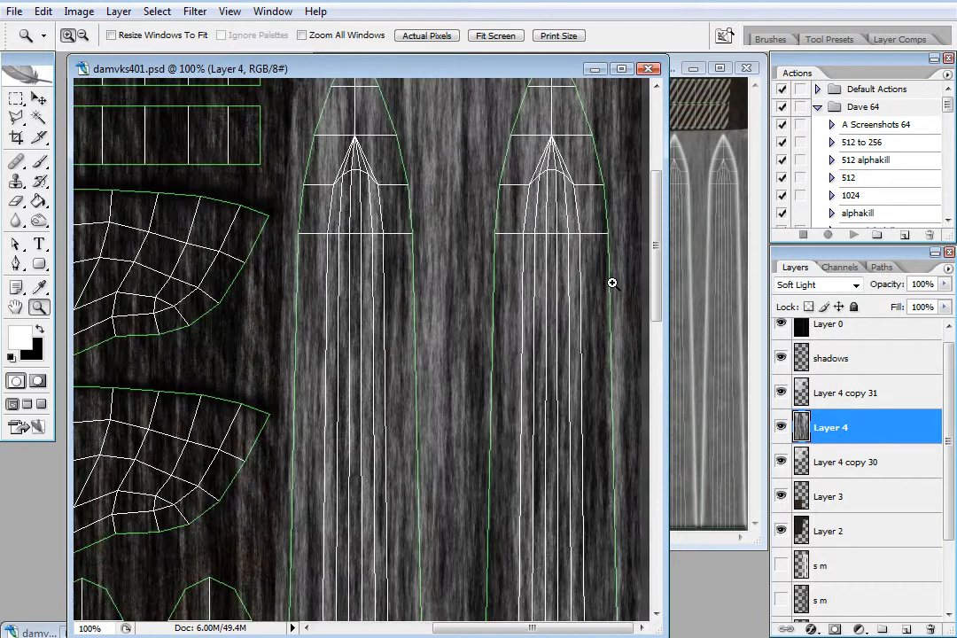
{"action": "left_click_drag", "start_coordinate": [659, 279], "coordinate": [658, 237]}
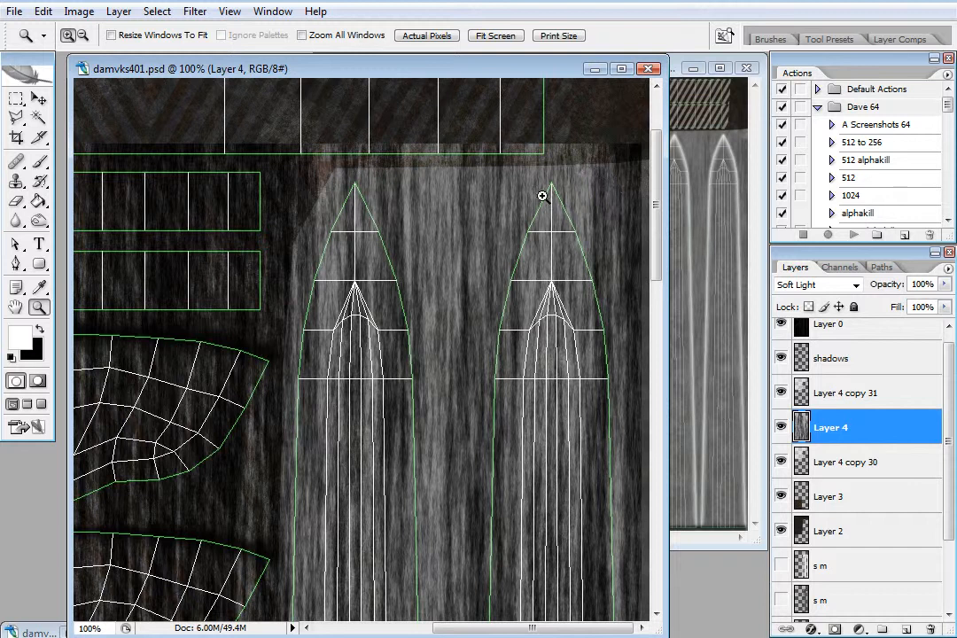
{"action": "left_click", "coordinate": [15, 98]}
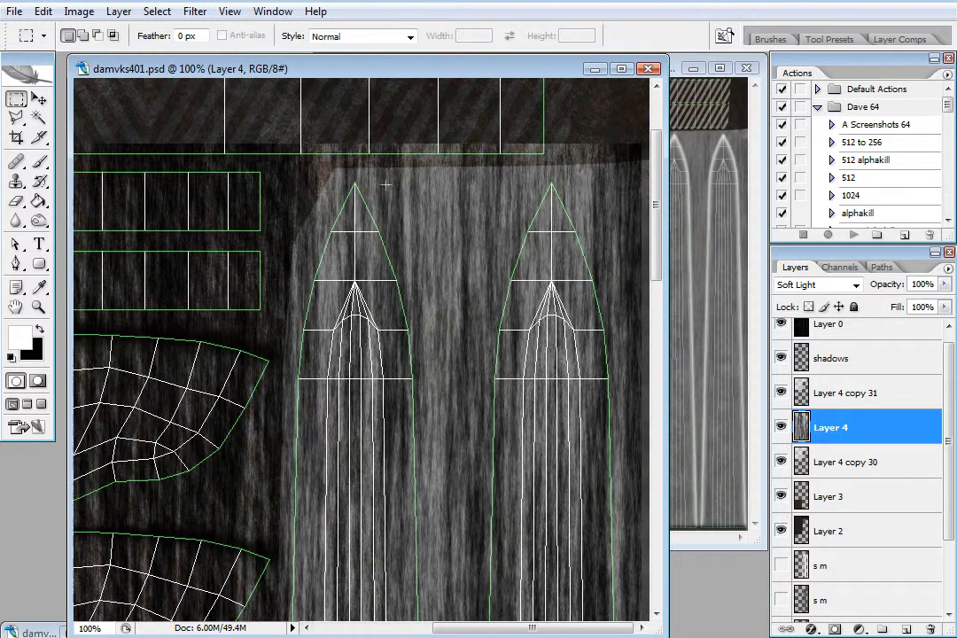
{"action": "left_click_drag", "start_coordinate": [578, 270], "coordinate": [635, 443]}
- Warp the selected fibers by pulling the upper corners inward so the streaks curve along the blade's pointed tip
{"action": "left_click", "coordinate": [47, 11]}
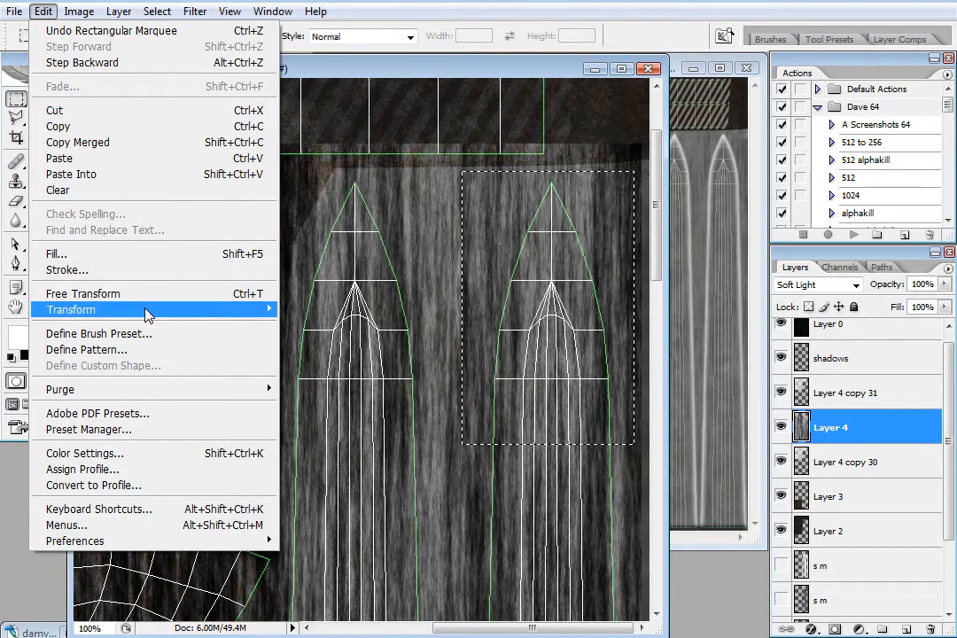
{"action": "mouse_move", "coordinate": [147, 310]}
{"action": "left_click", "coordinate": [433, 414]}
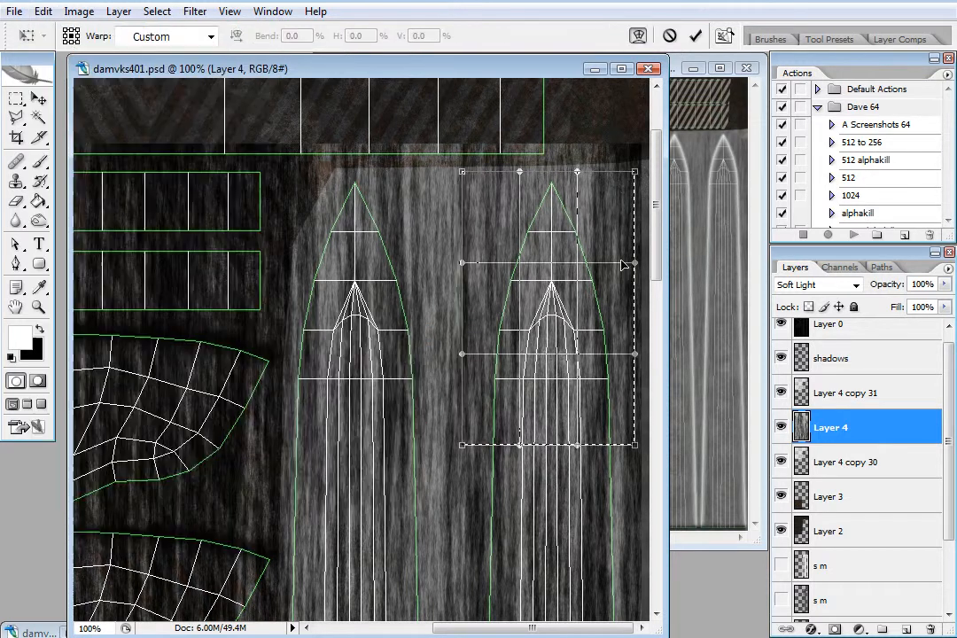
{"action": "left_click_drag", "start_coordinate": [625, 183], "coordinate": [588, 177]}
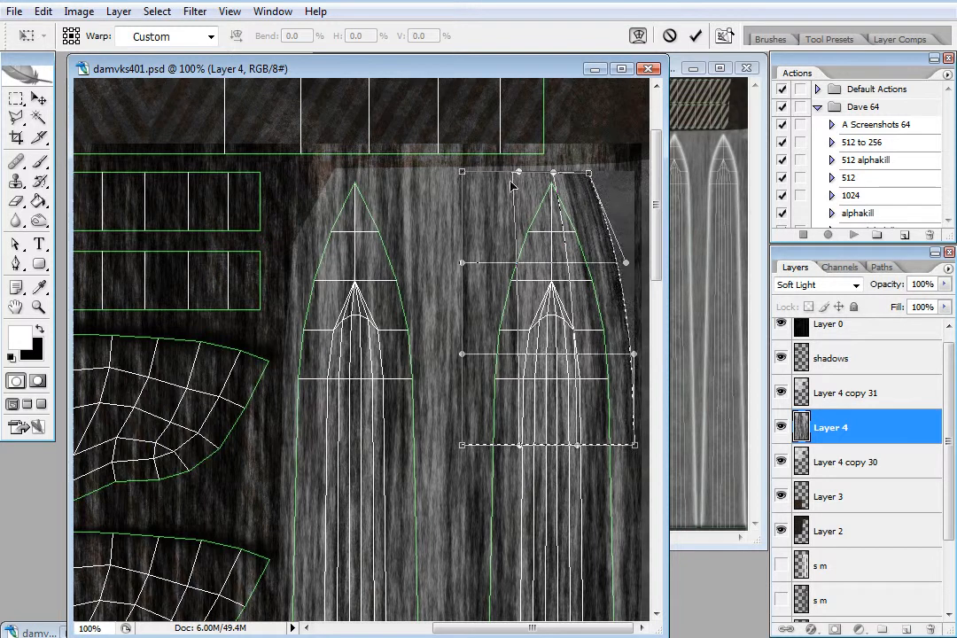
{"action": "left_click_drag", "start_coordinate": [463, 173], "coordinate": [502, 177]}
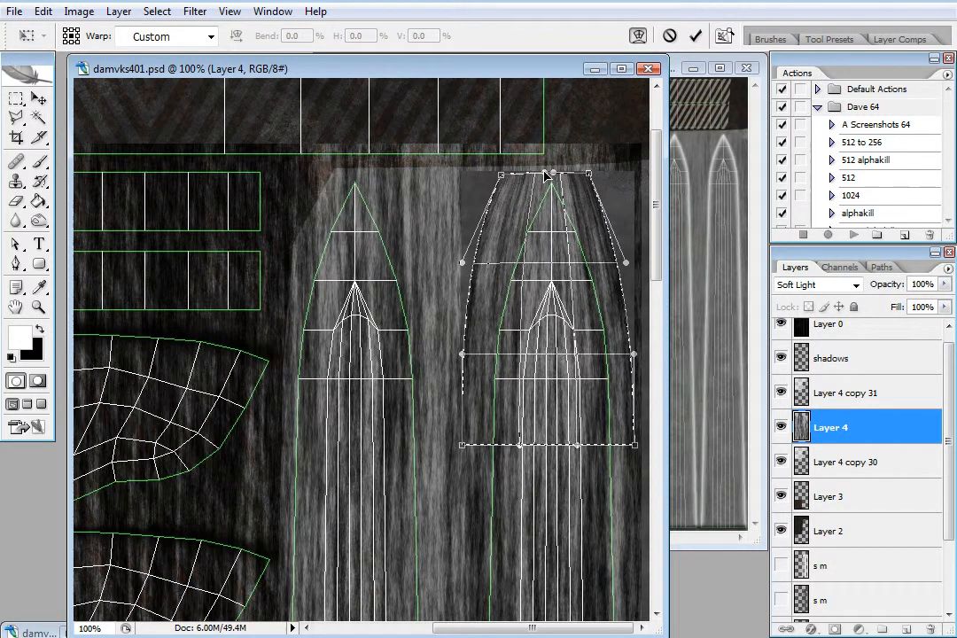
{"action": "left_click_drag", "start_coordinate": [576, 187], "coordinate": [554, 177]}
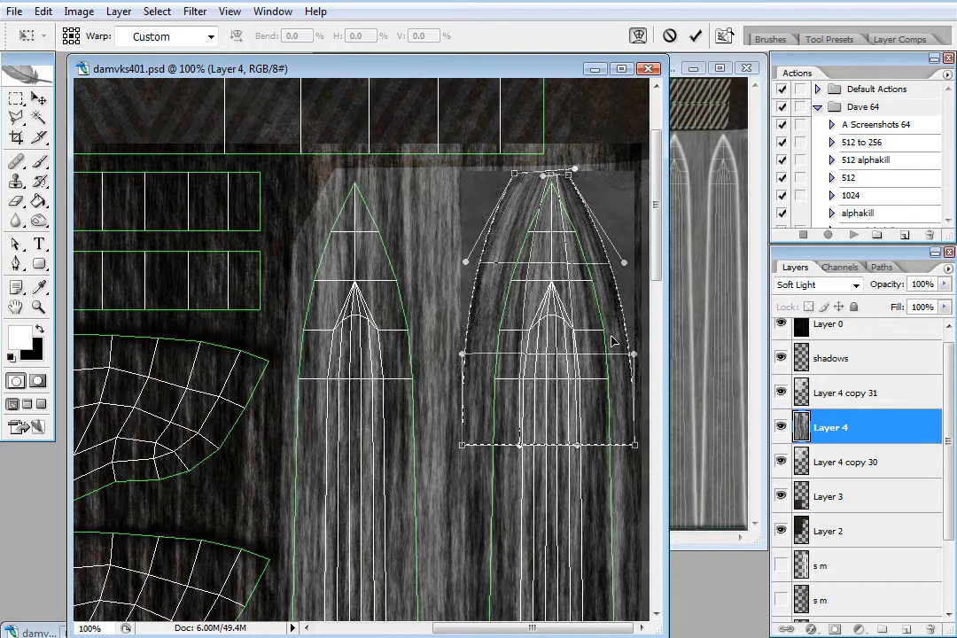
{"action": "key", "text": "Return"}
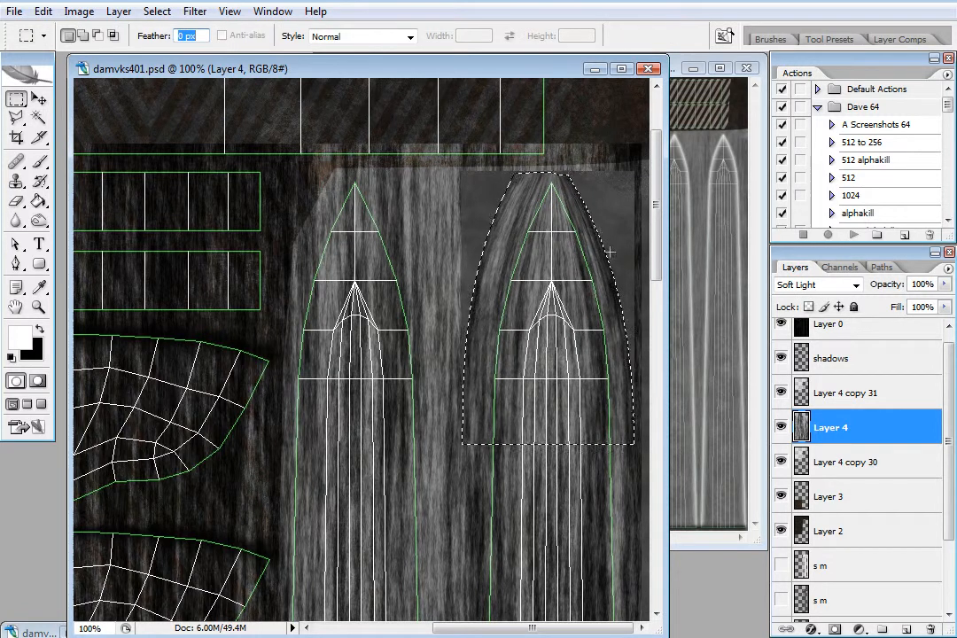
- Deselect the warped area and delete Layer 4
{"action": "left_click", "coordinate": [38, 307]}
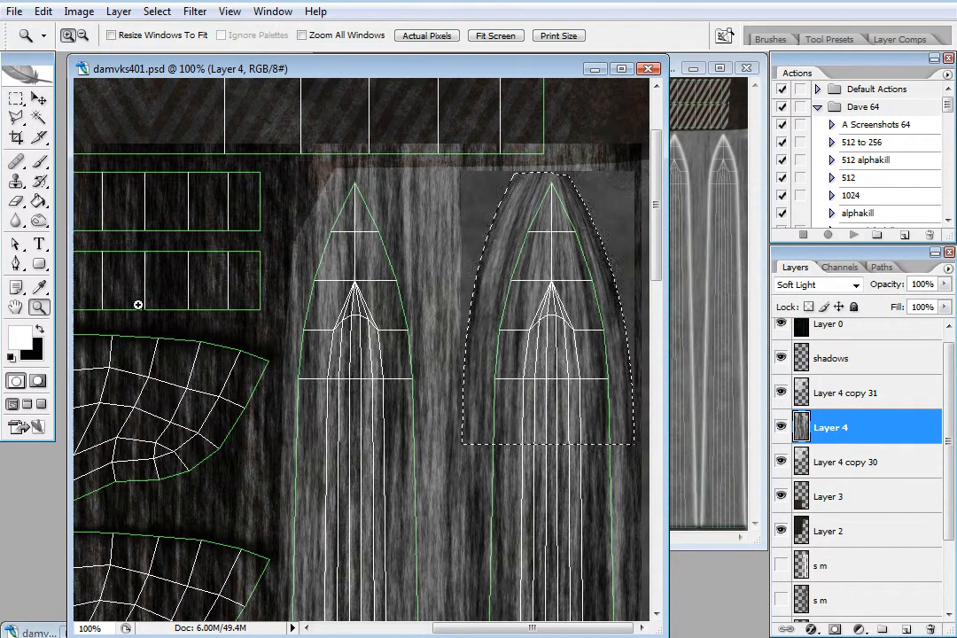
{"action": "right_click", "coordinate": [429, 269]}
{"action": "left_click", "coordinate": [487, 298]}
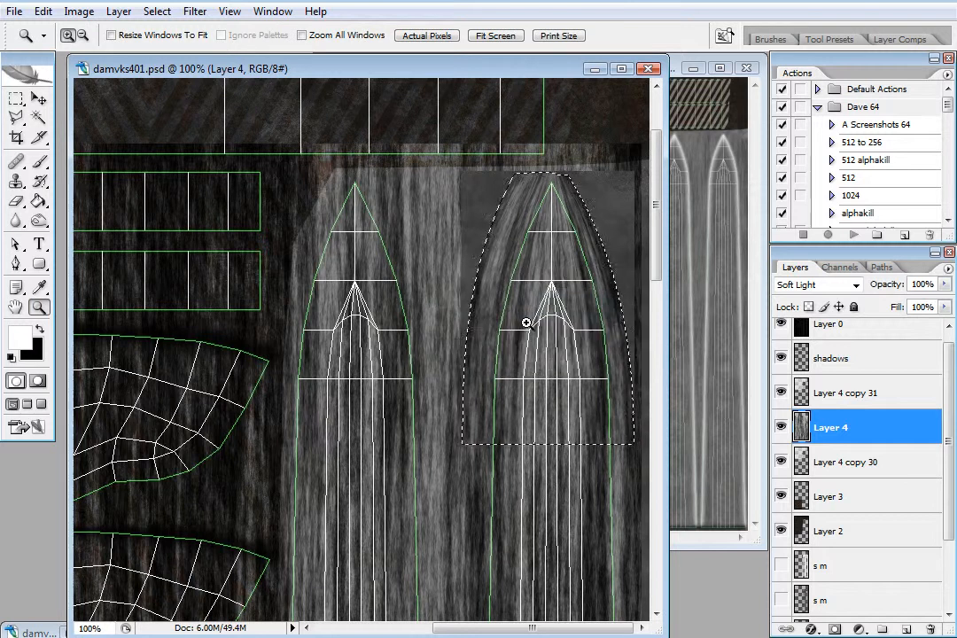
{"action": "key", "text": "ctrl+d"}
{"action": "right_click", "coordinate": [865, 436]}
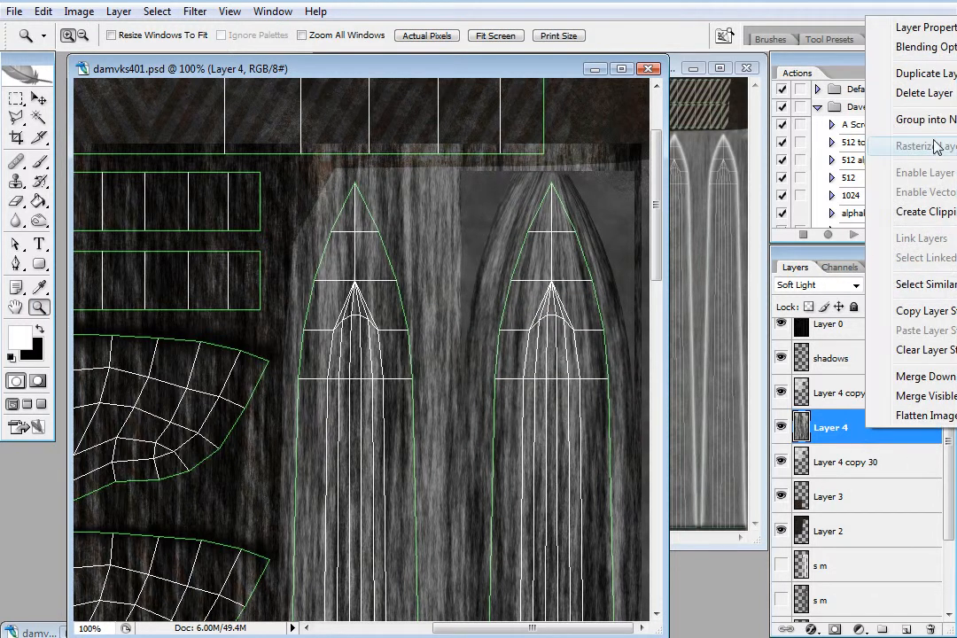
{"action": "left_click", "coordinate": [925, 93]}
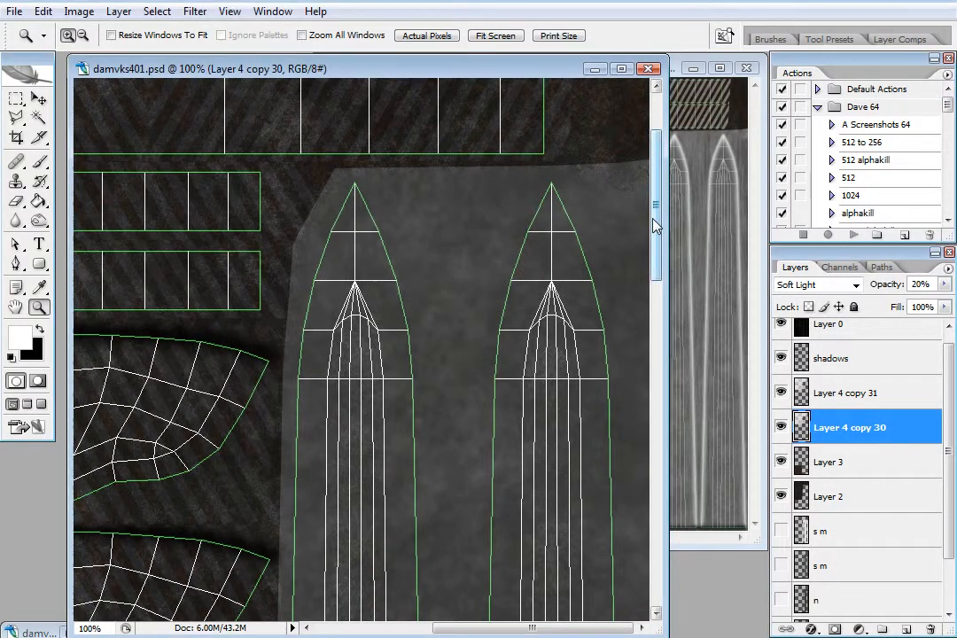
- Examine the mottled dark metal texture around the rounded hardware pieces below the guard shapes
{"action": "mouse_move", "coordinate": [658, 245]}
{"action": "left_mouse_down"}
{"action": "mouse_move", "coordinate": [662, 316]}
{"action": "mouse_move", "coordinate": [662, 267]}
{"action": "left_mouse_up"}
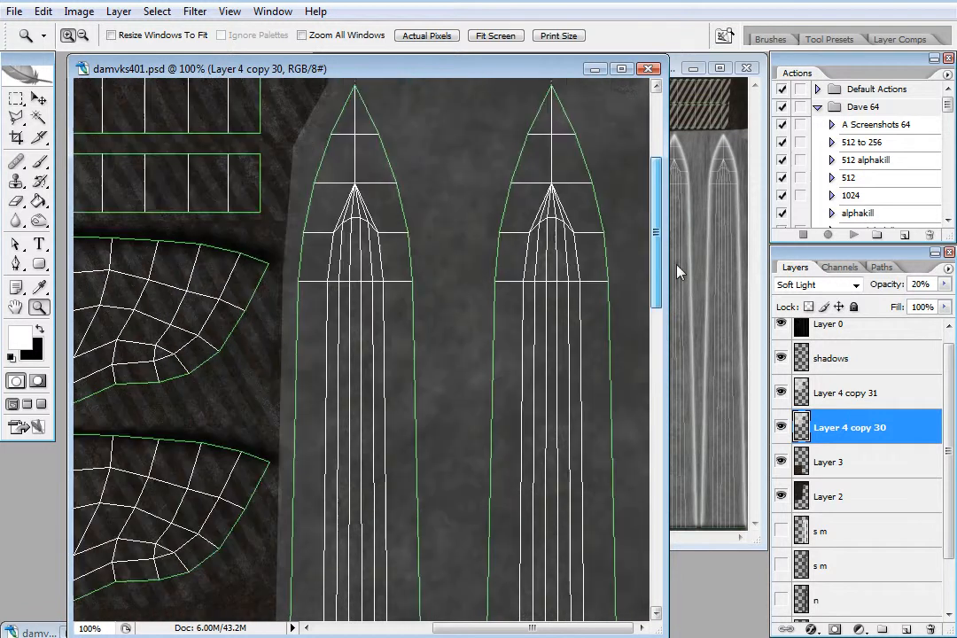
{"action": "right_click", "coordinate": [317, 279]}
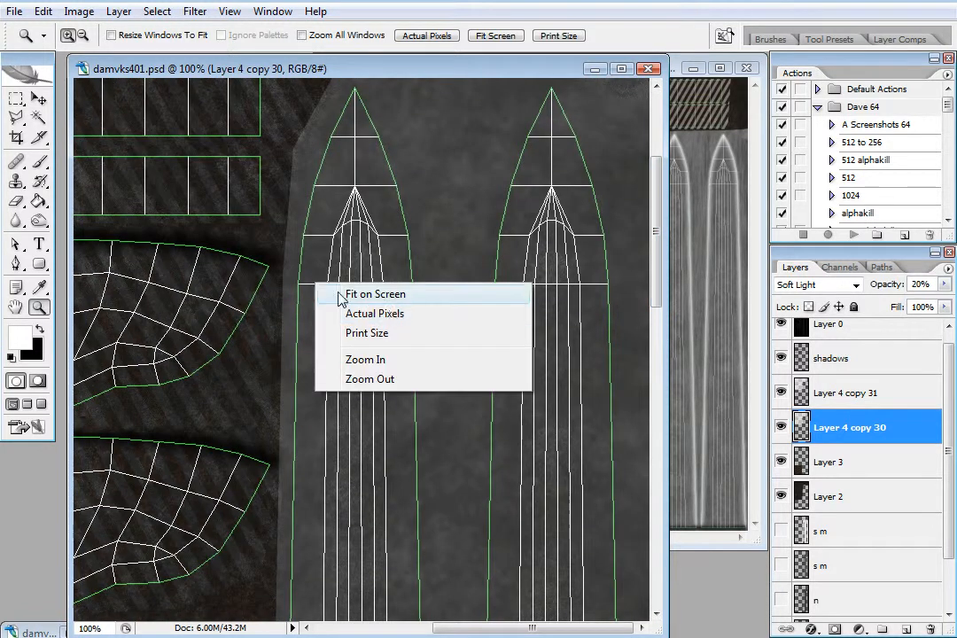
{"action": "left_click", "coordinate": [390, 313]}
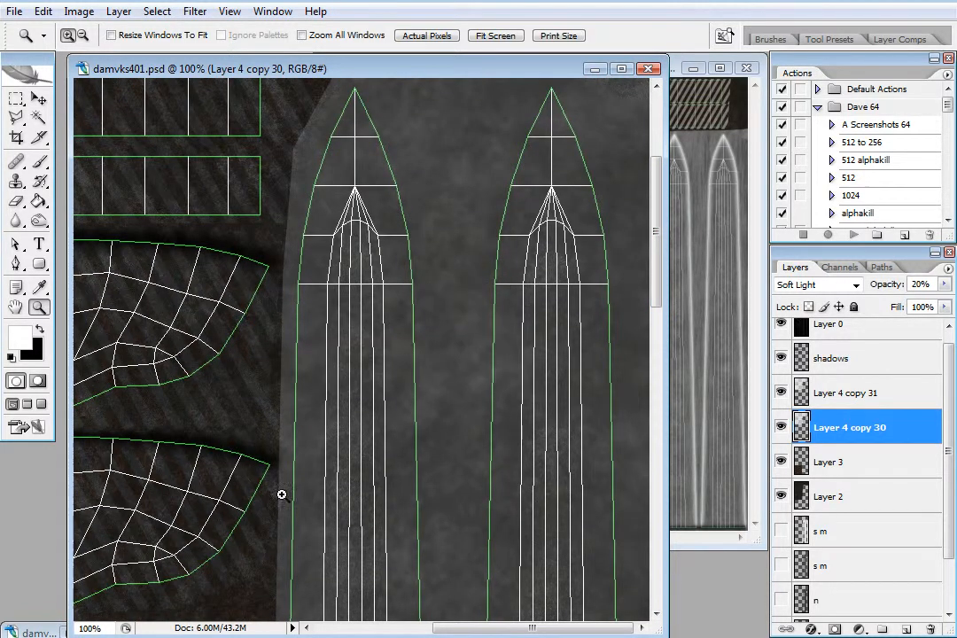
{"action": "left_click_drag", "start_coordinate": [658, 312], "coordinate": [656, 402]}
{"action": "left_click_drag", "start_coordinate": [534, 627], "coordinate": [415, 629]}
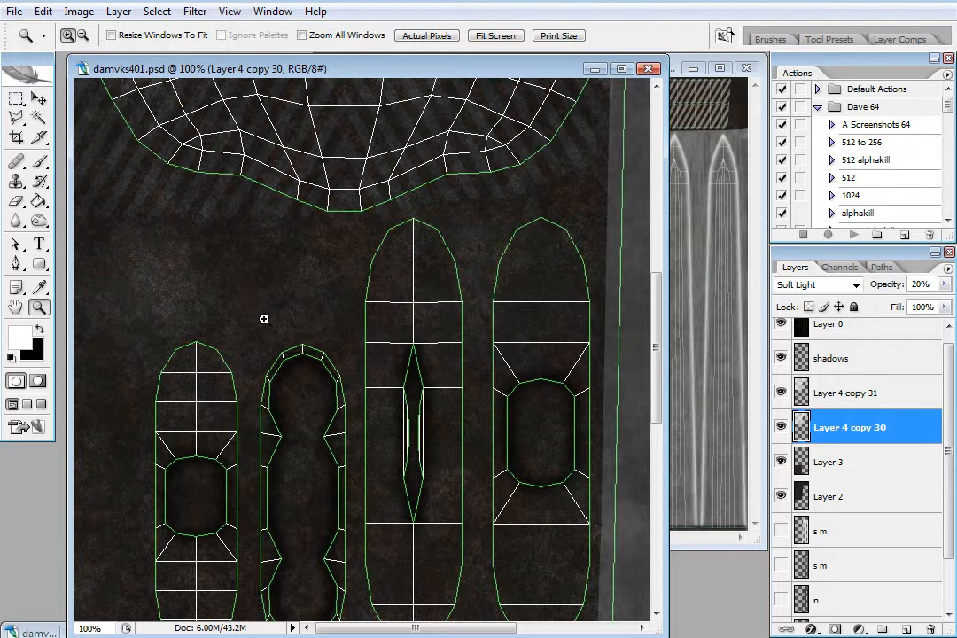
- Create a new transparent document and fill its layer with white
{"action": "key", "text": "ctrl+n"}
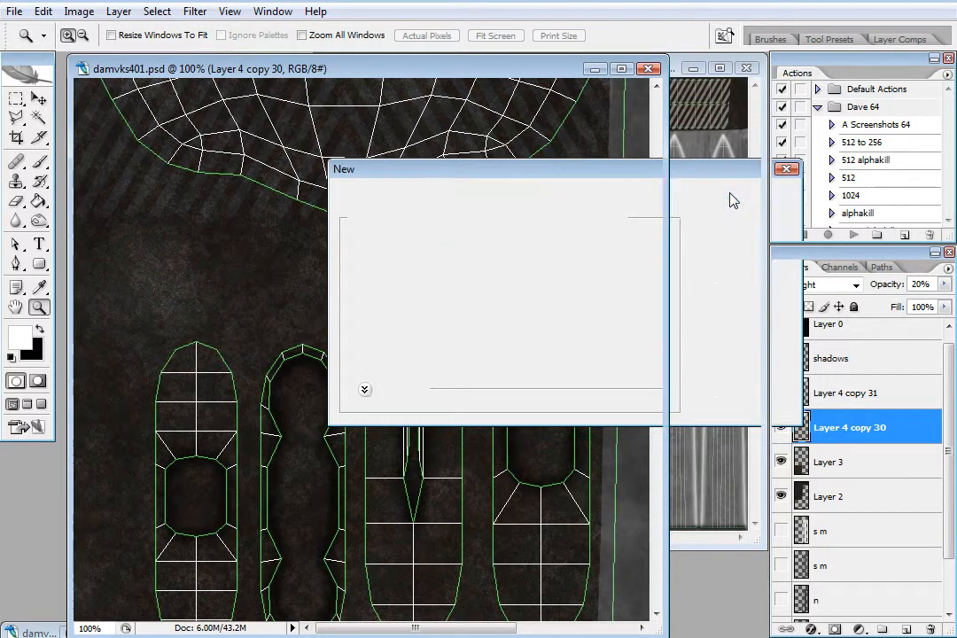
{"action": "left_click", "coordinate": [734, 196]}
{"action": "left_click_drag", "start_coordinate": [419, 158], "coordinate": [415, 106]}
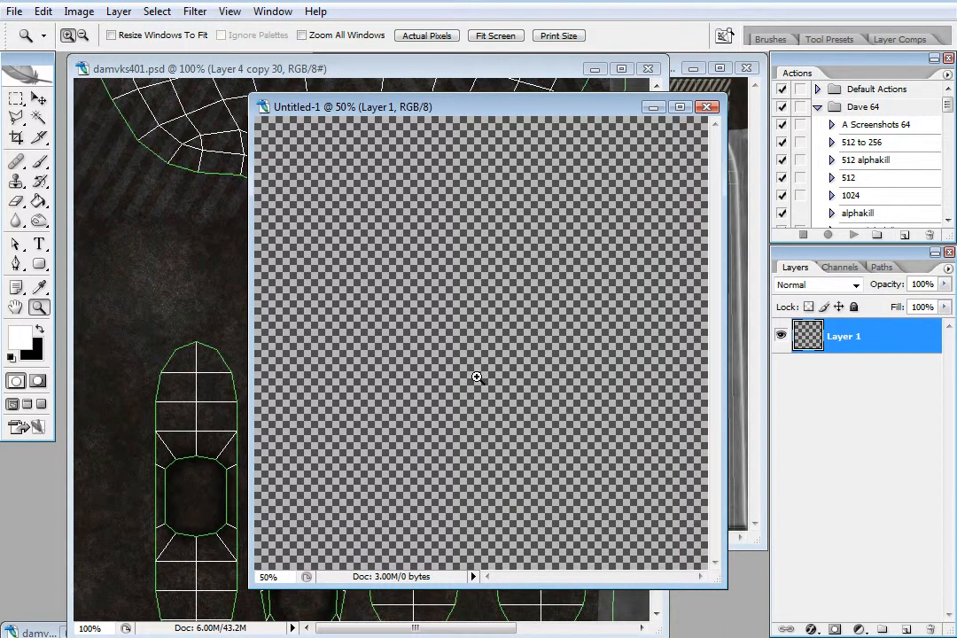
{"action": "key", "text": "alt+BackSpace"}
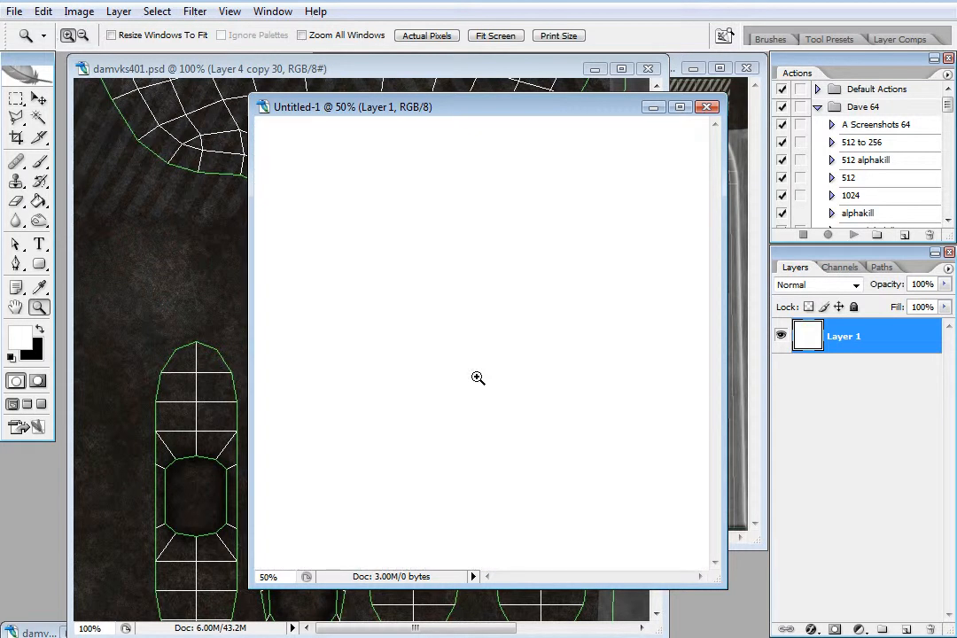
- Render black-and-white clouds on Layer 1 of the new document
{"action": "left_click", "coordinate": [195, 11]}
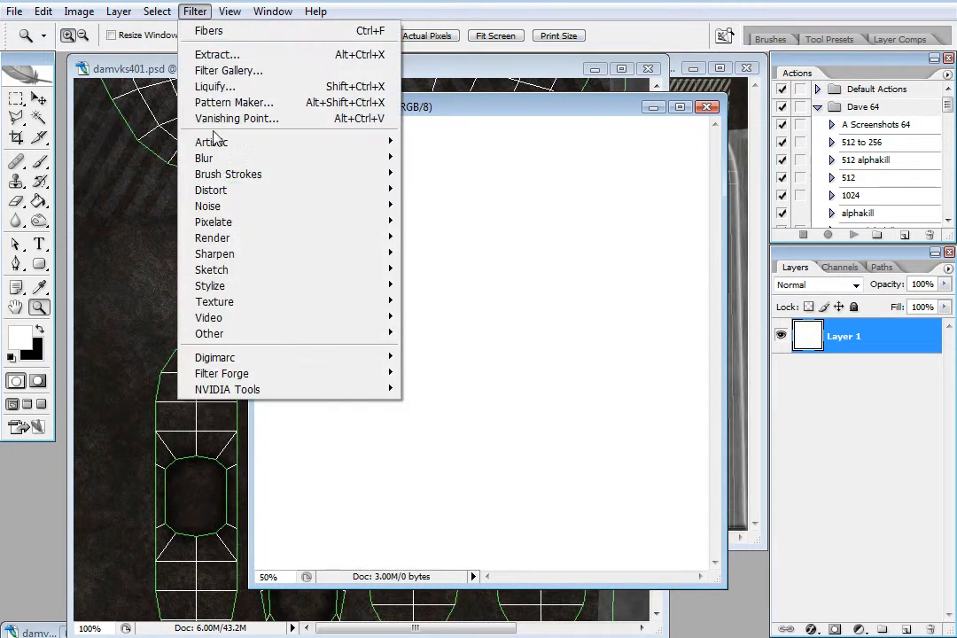
{"action": "mouse_move", "coordinate": [352, 240]}
{"action": "left_click", "coordinate": [431, 238]}
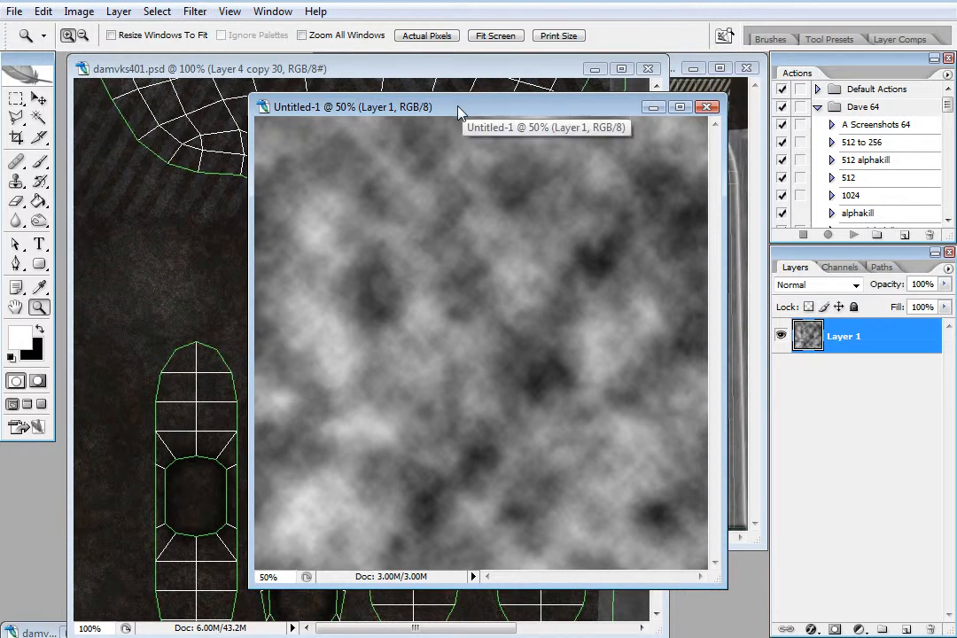
- Select the lighter cloud patches with Color Range by adding several sampled light grays at fuzziness 40
{"action": "left_click", "coordinate": [38, 118]}
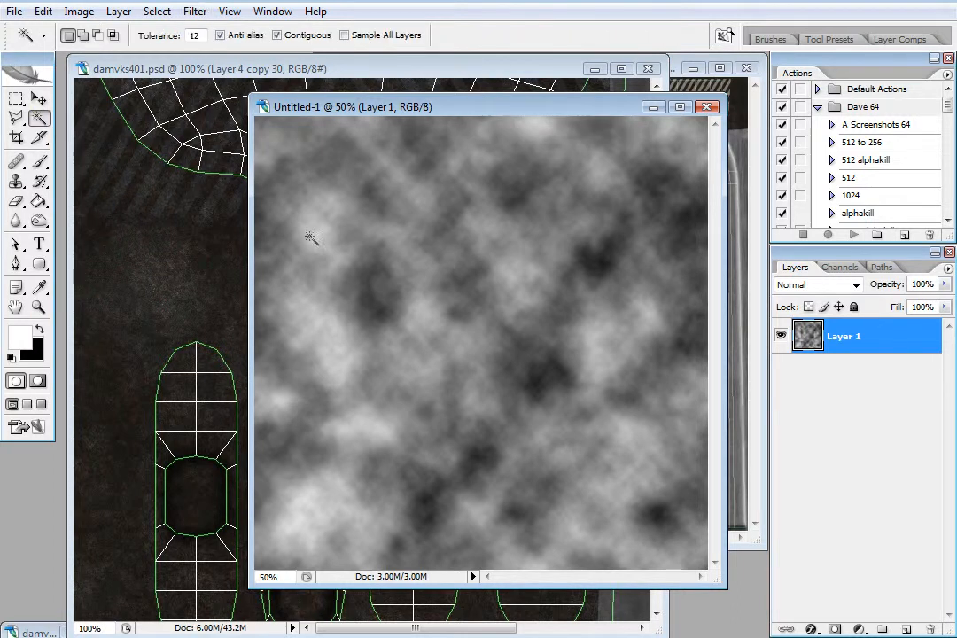
{"action": "right_click", "coordinate": [524, 270]}
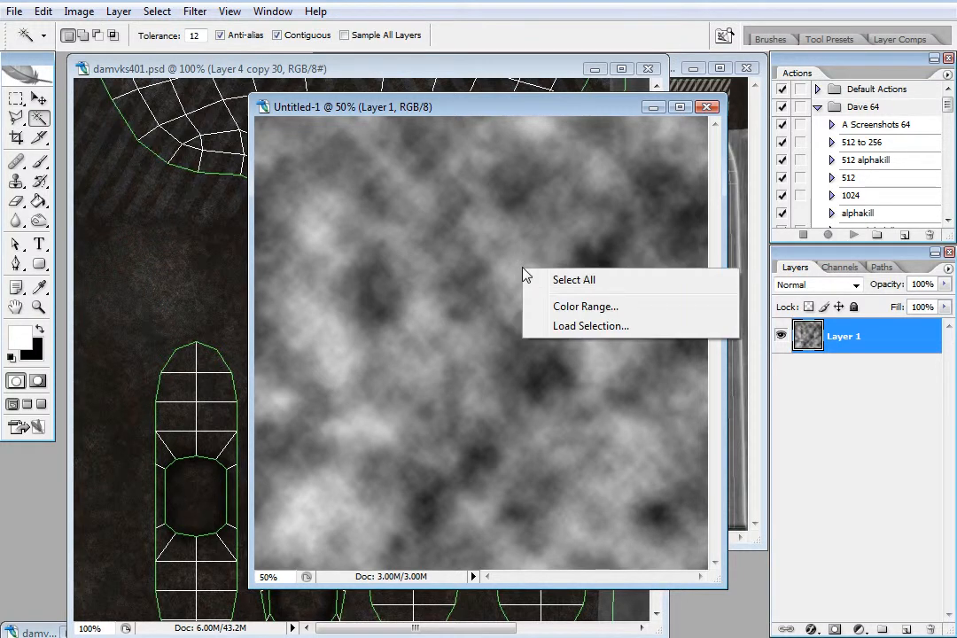
{"action": "left_click", "coordinate": [585, 306]}
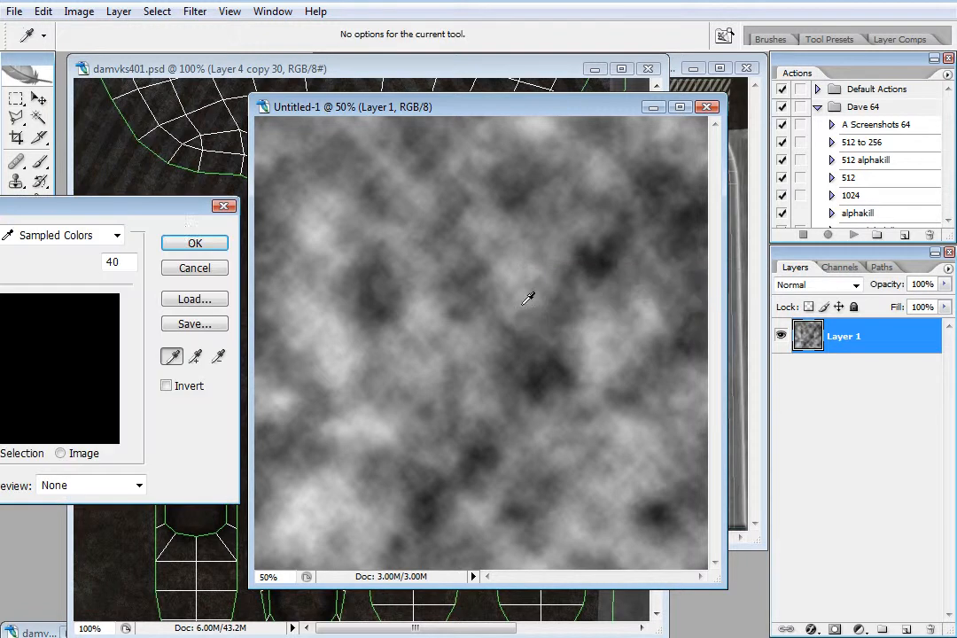
{"action": "left_click_drag", "start_coordinate": [126, 214], "coordinate": [302, 200]}
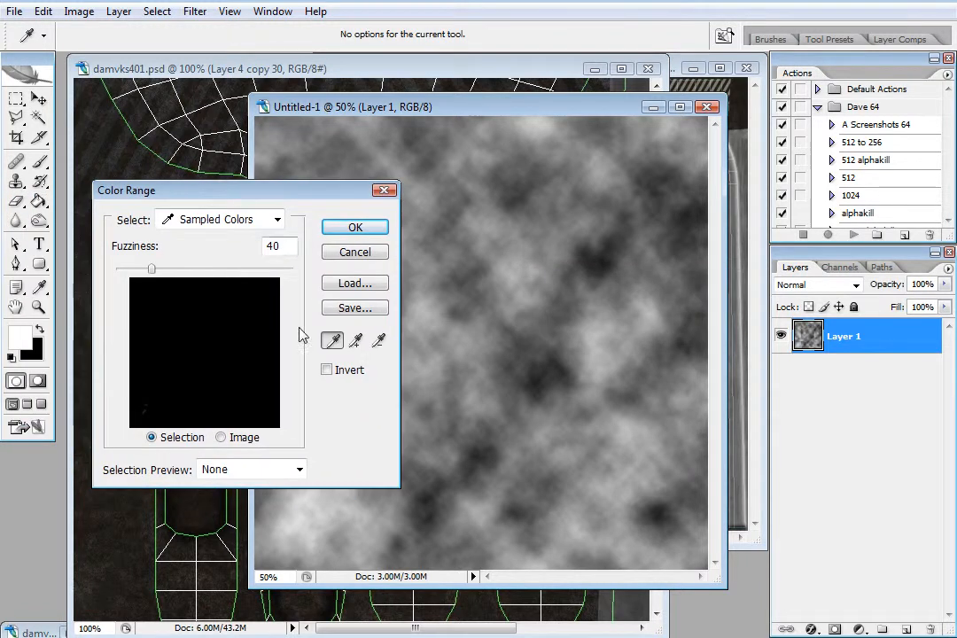
{"action": "left_click", "coordinate": [520, 272]}
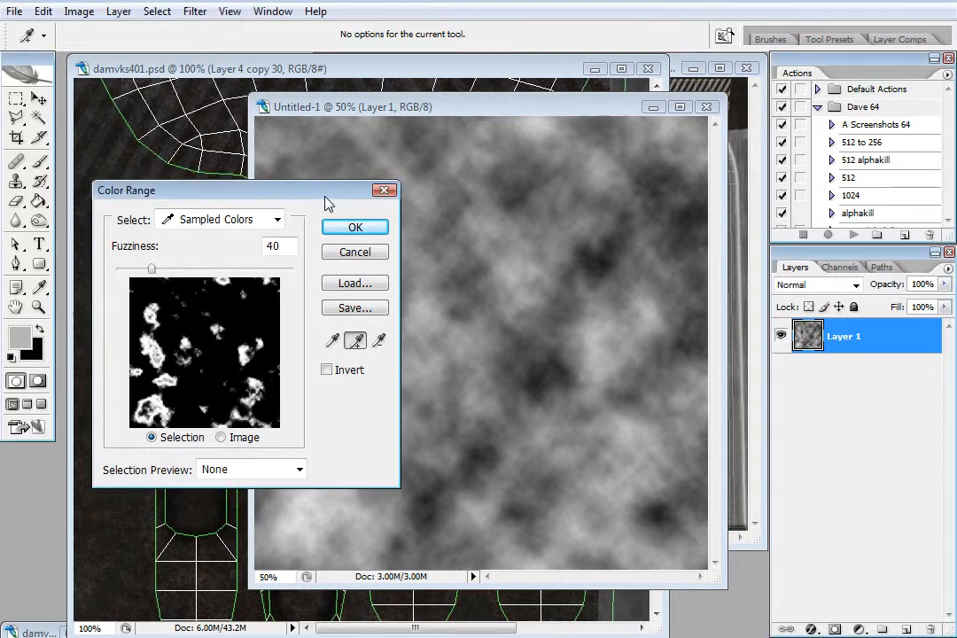
{"action": "left_click", "coordinate": [608, 333]}
{"action": "left_click", "coordinate": [622, 332]}
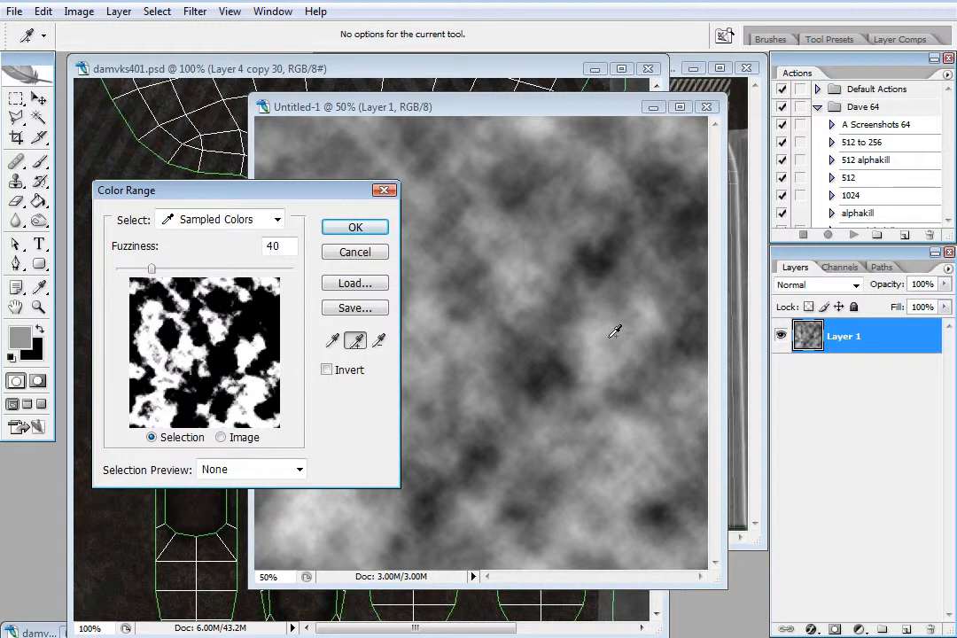
{"action": "left_click", "coordinate": [602, 330]}
{"action": "left_click", "coordinate": [618, 334]}
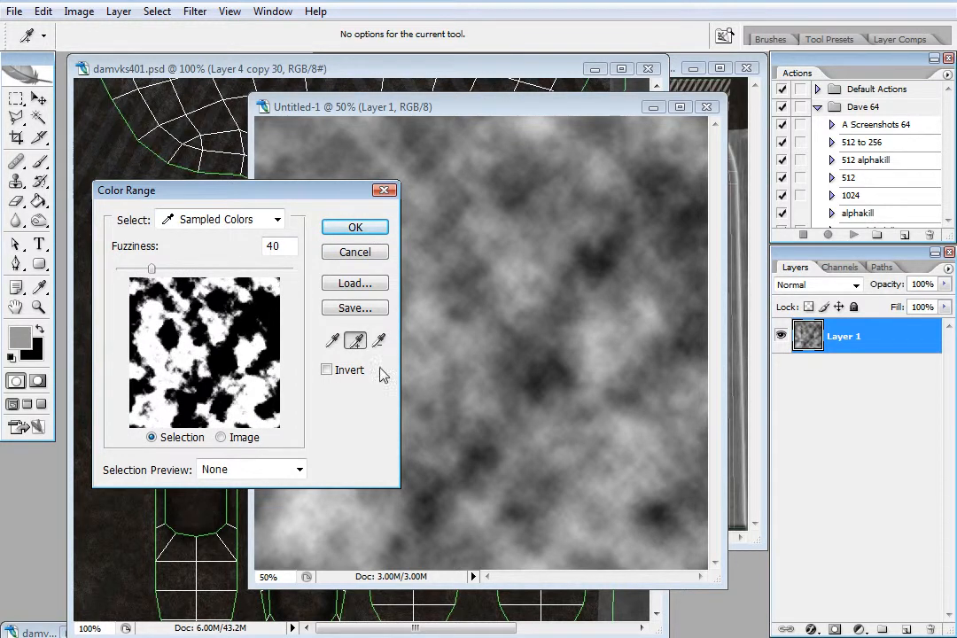
{"action": "left_click", "coordinate": [356, 229]}
- Feather the light-patch selection by 1 pixel and copy those patches from Layer 1 to a new layer
{"action": "key", "text": "w"}
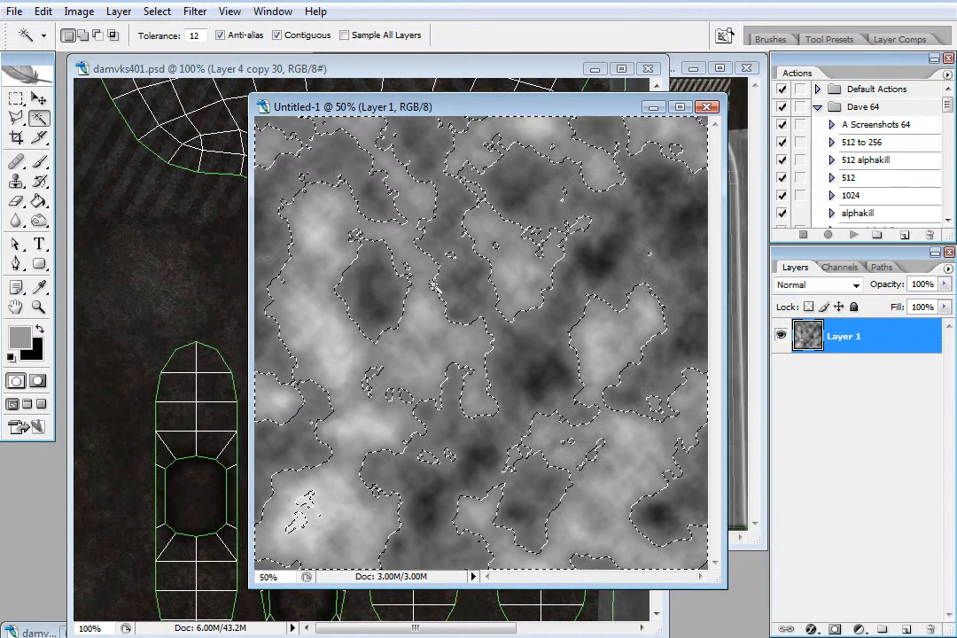
{"action": "right_click", "coordinate": [523, 276]}
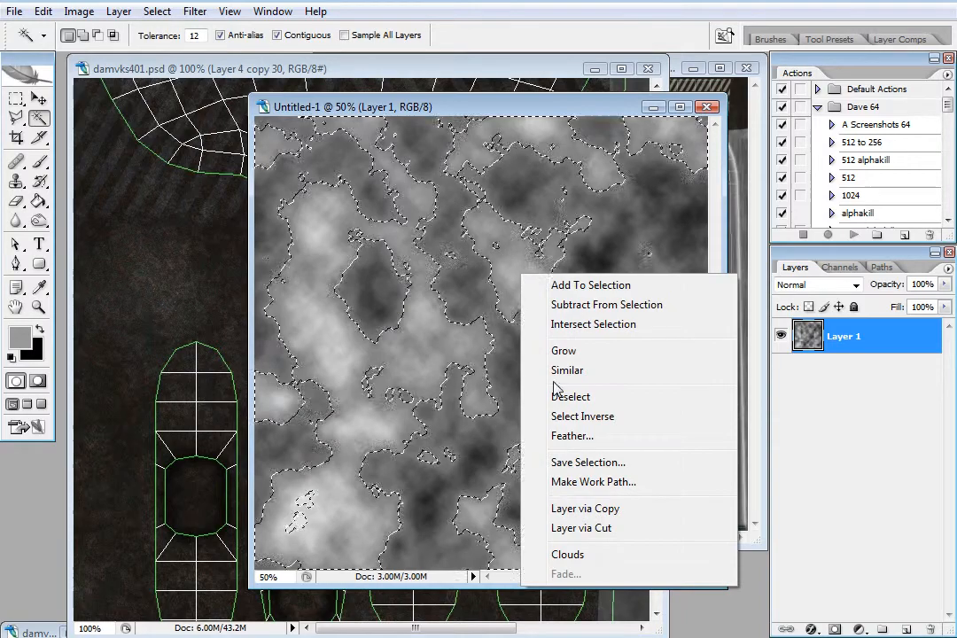
{"action": "left_click", "coordinate": [573, 436]}
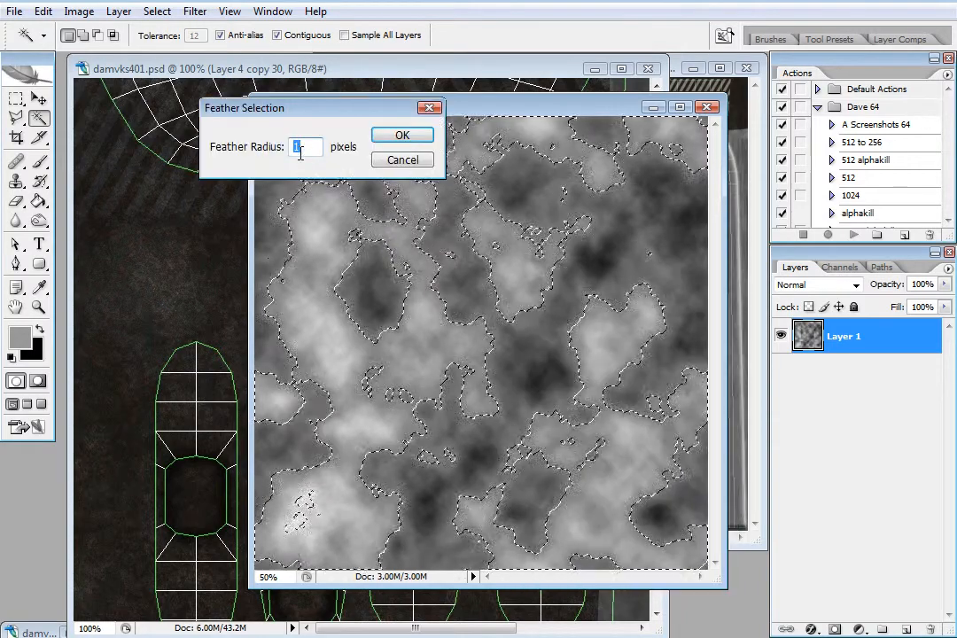
{"action": "left_click", "coordinate": [387, 134]}
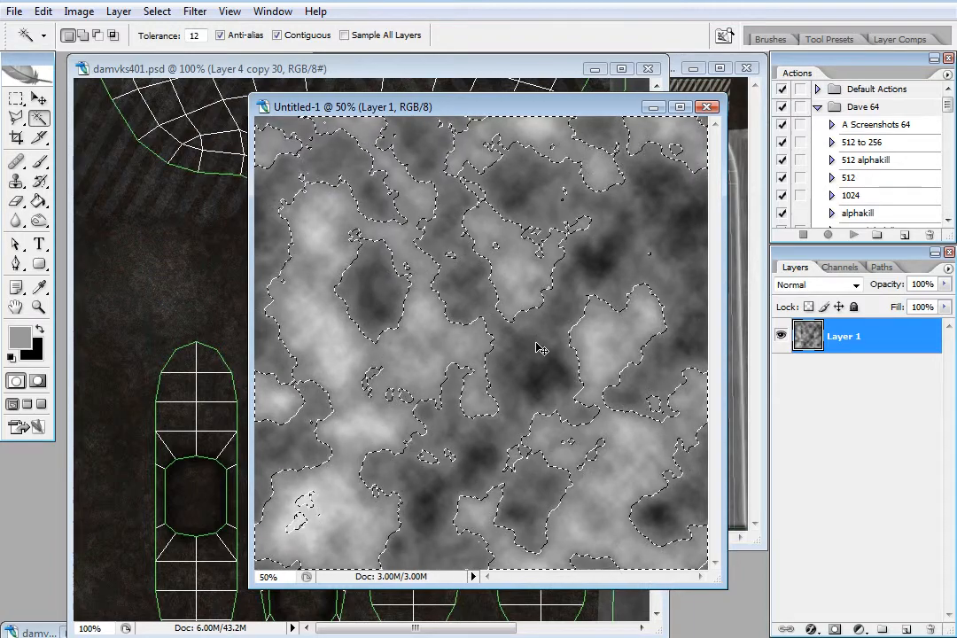
{"action": "key", "text": "ctrl+j"}
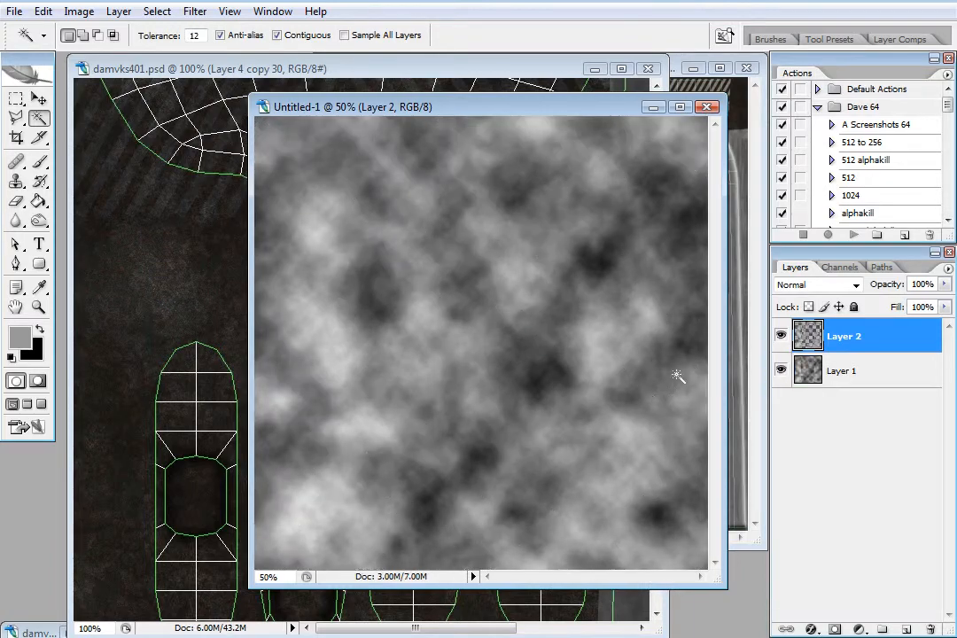
{"action": "left_click", "coordinate": [781, 371]}
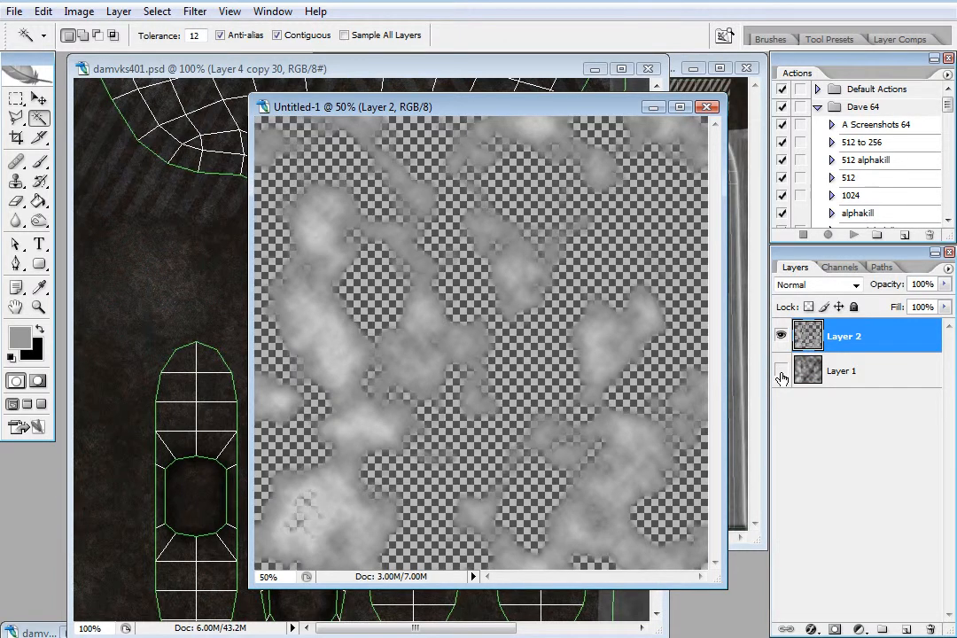
{"action": "left_click", "coordinate": [781, 371]}
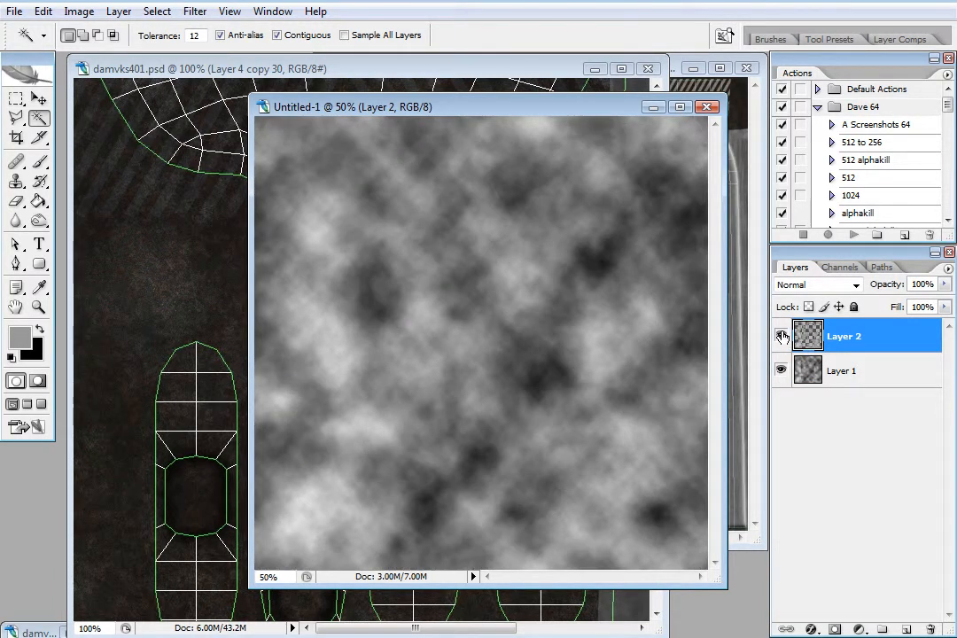
- Hide Layer 2 and select the darkest cloud patches on Layer 1 with Color Range, adding sampled dark grays at fuzziness 40
{"action": "left_click", "coordinate": [782, 336]}
{"action": "left_click", "coordinate": [825, 372]}
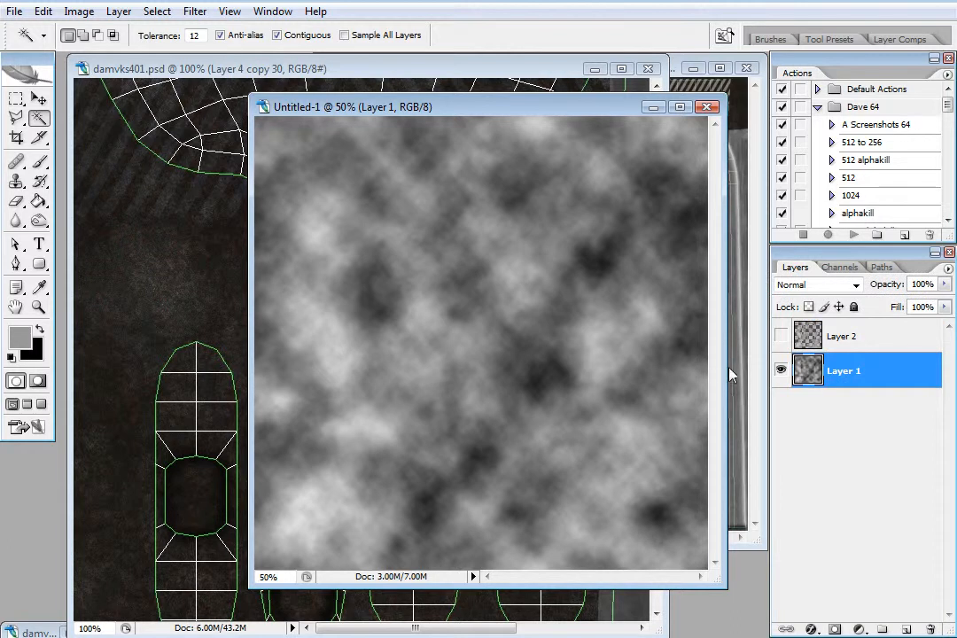
{"action": "right_click", "coordinate": [595, 265]}
{"action": "left_click", "coordinate": [654, 305]}
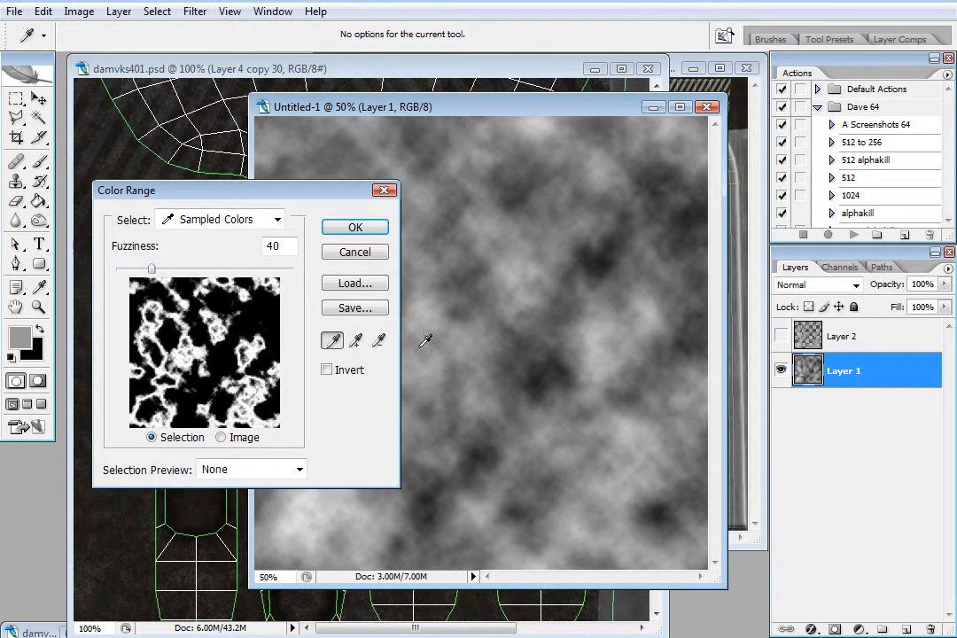
{"action": "left_click", "coordinate": [611, 259]}
{"action": "left_click", "coordinate": [355, 341]}
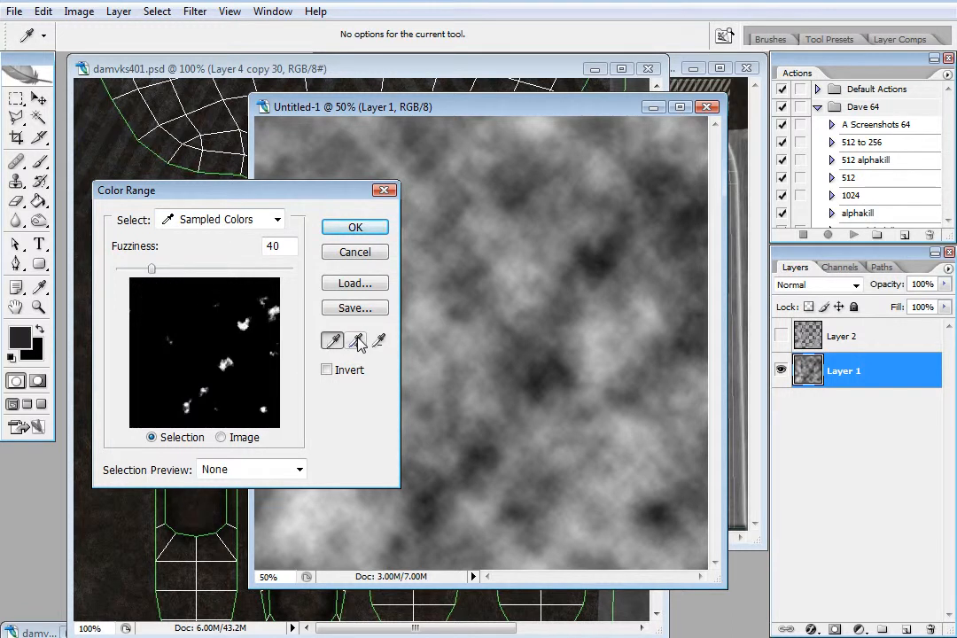
{"action": "left_click", "coordinate": [615, 241]}
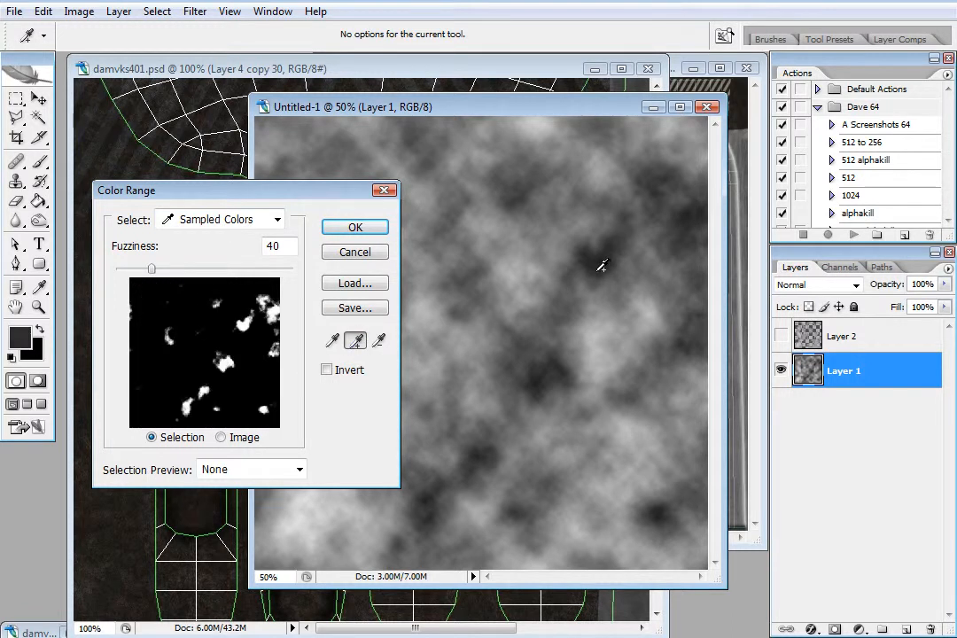
{"action": "left_click", "coordinate": [624, 242]}
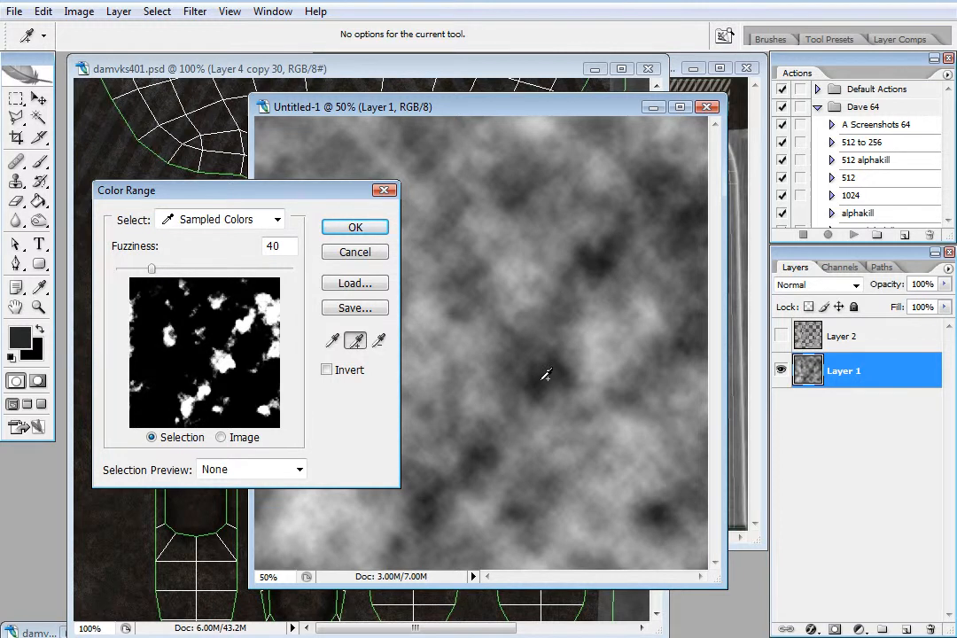
{"action": "left_click", "coordinate": [351, 227]}
- Feather the dark-patch selection by 1 pixel and copy those patches to their own layer above Layer 1
{"action": "right_click", "coordinate": [532, 375]}
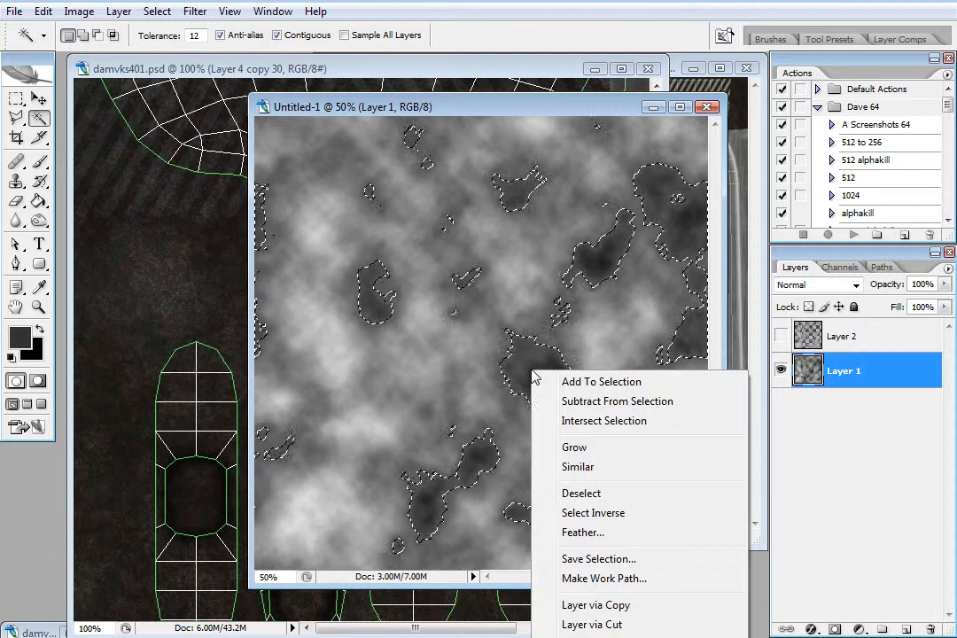
{"action": "left_click", "coordinate": [625, 535]}
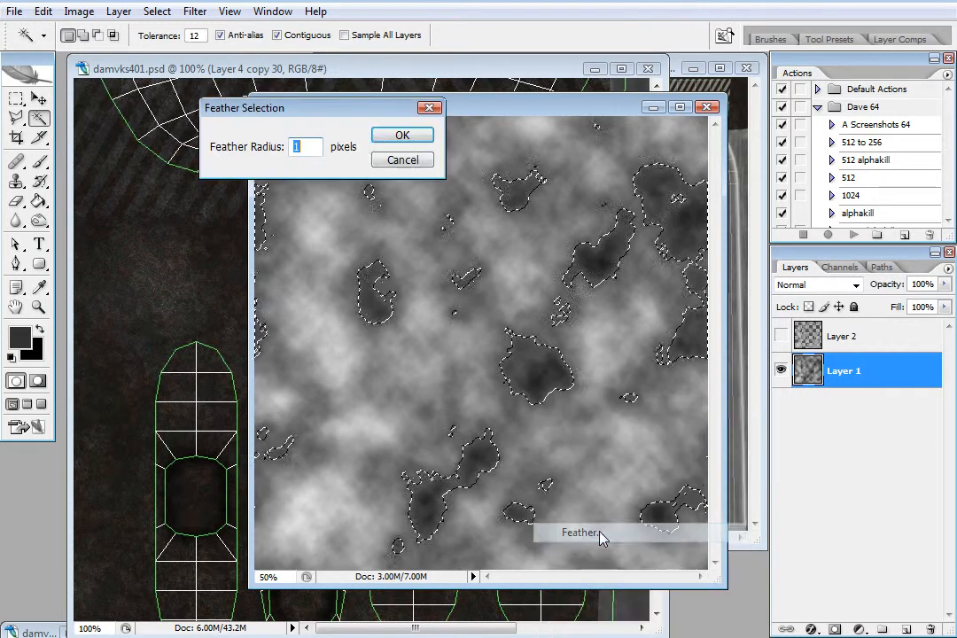
{"action": "left_click", "coordinate": [396, 137]}
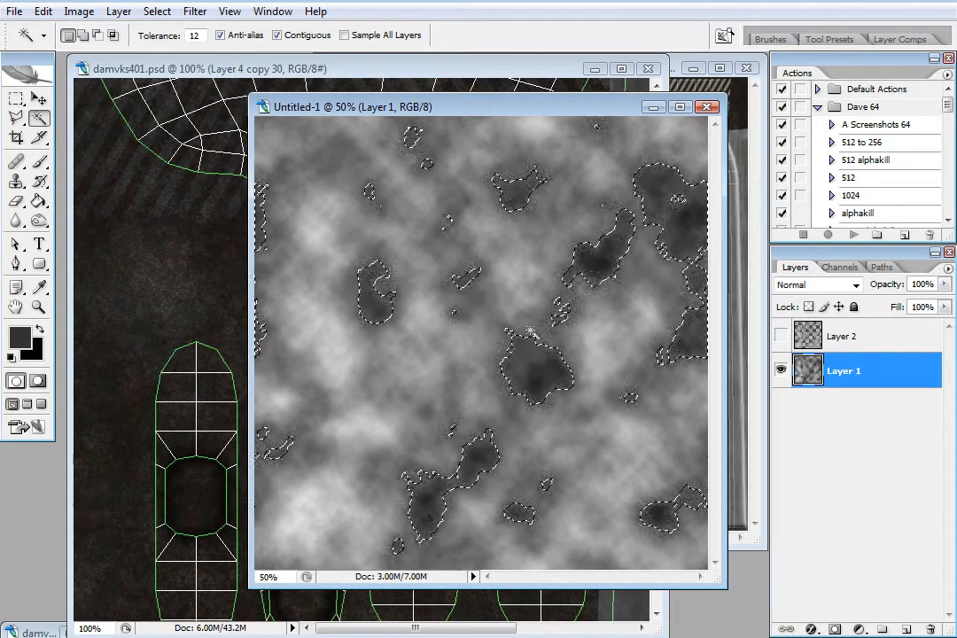
{"action": "key", "text": "ctrl+j"}
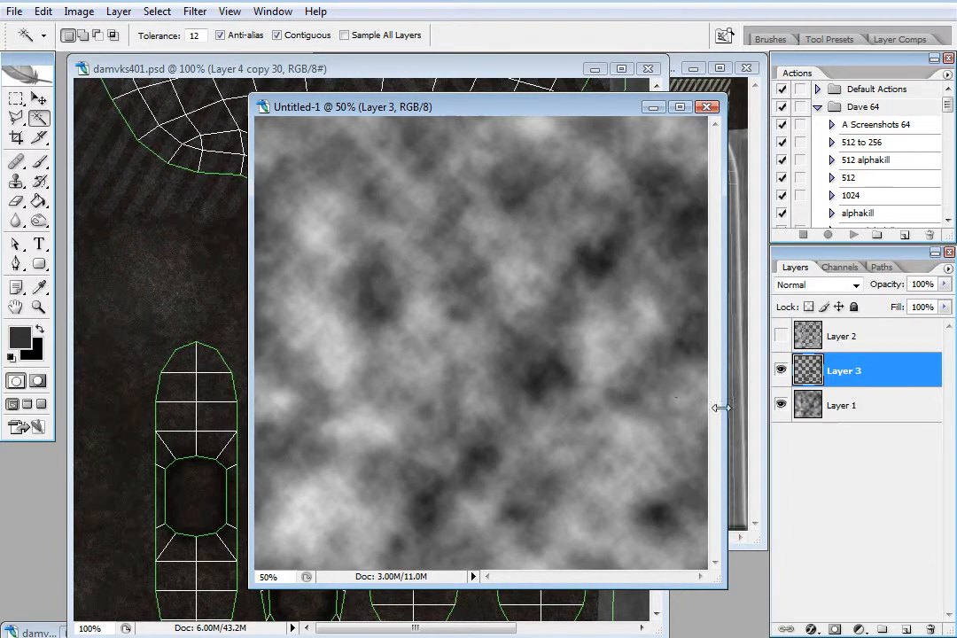
{"action": "left_click", "coordinate": [781, 405]}
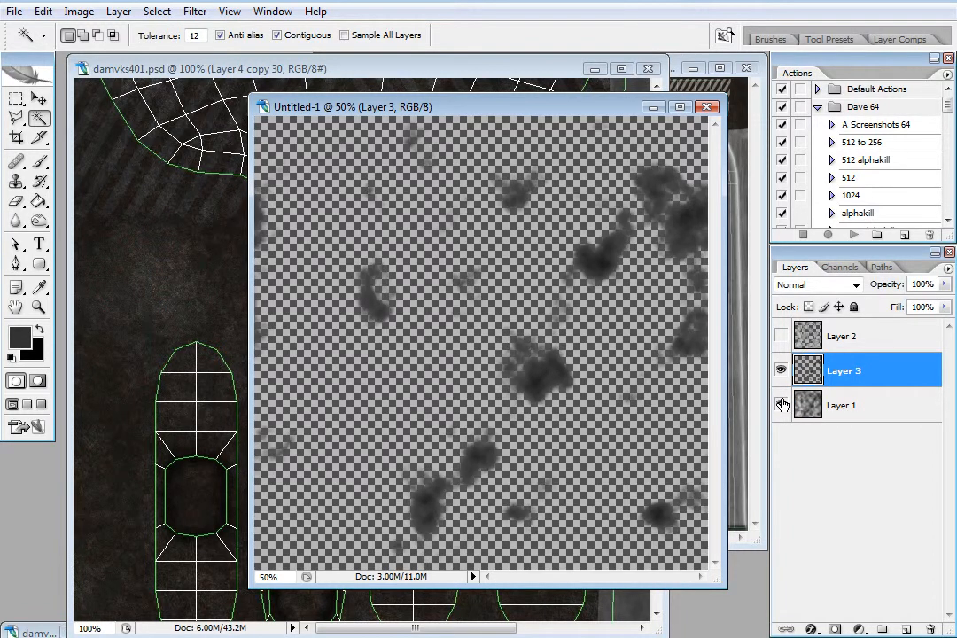
{"action": "left_click", "coordinate": [781, 405]}
- Colorize the clouds on Layer 1 reddish brown with Hue/Saturation at hue 18 and saturation 25
{"action": "left_click", "coordinate": [854, 411]}
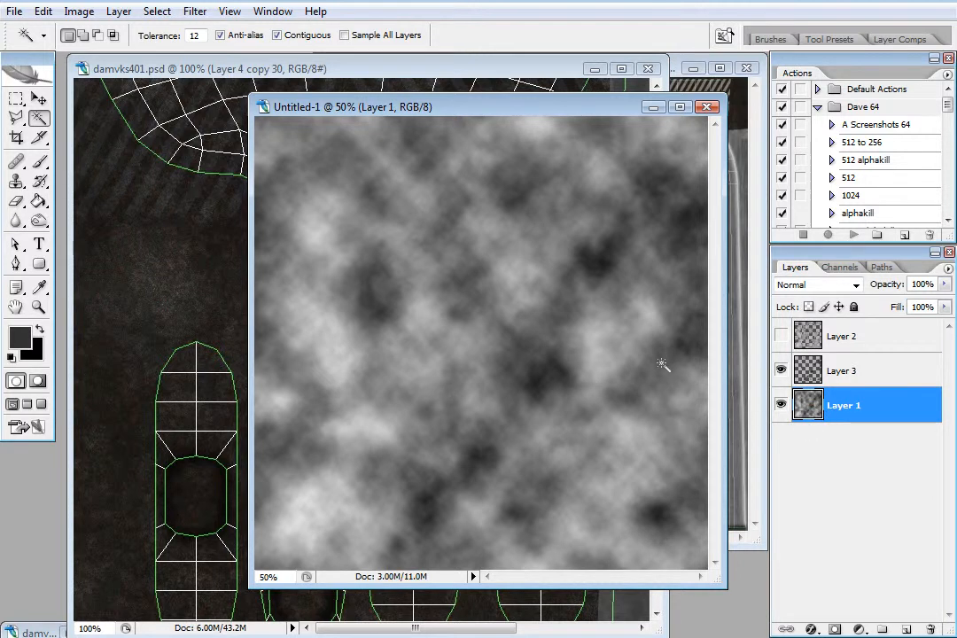
{"action": "key", "text": "i"}
{"action": "key", "text": "ctrl+u"}
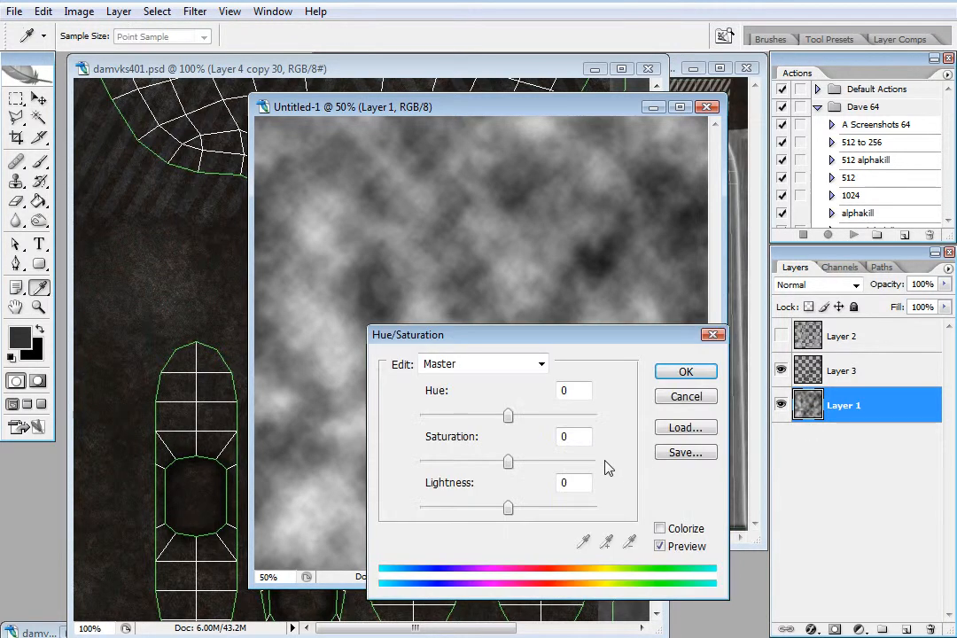
{"action": "left_click", "coordinate": [661, 529]}
{"action": "left_click_drag", "start_coordinate": [422, 417], "coordinate": [429, 418]}
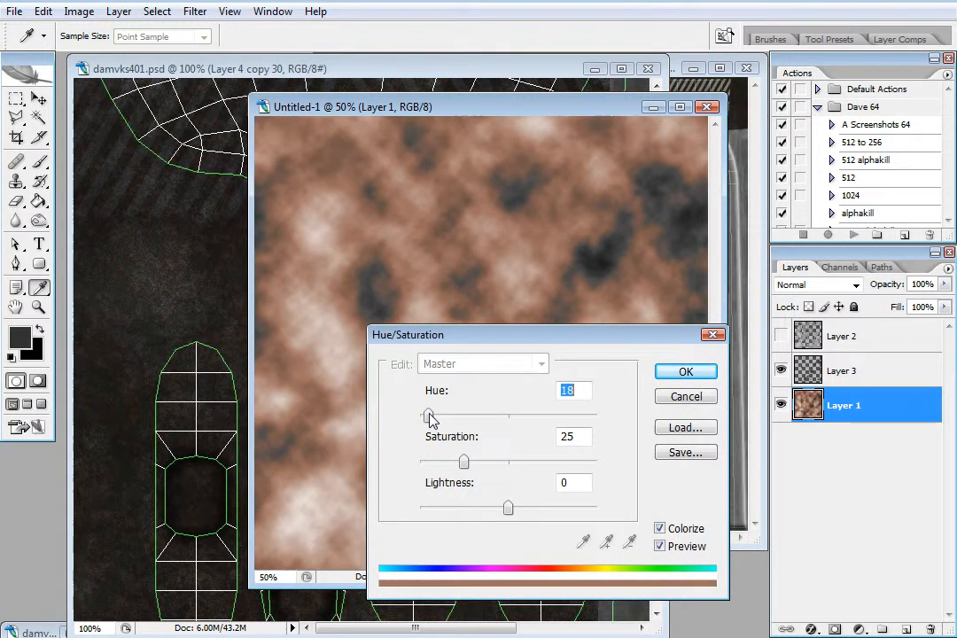
{"action": "left_click", "coordinate": [685, 373]}
{"action": "key", "text": "w"}
- Show Layer 2 and colorize its light patches tan with Hue/Saturation at hue 36 and saturation 25
{"action": "left_click", "coordinate": [882, 373]}
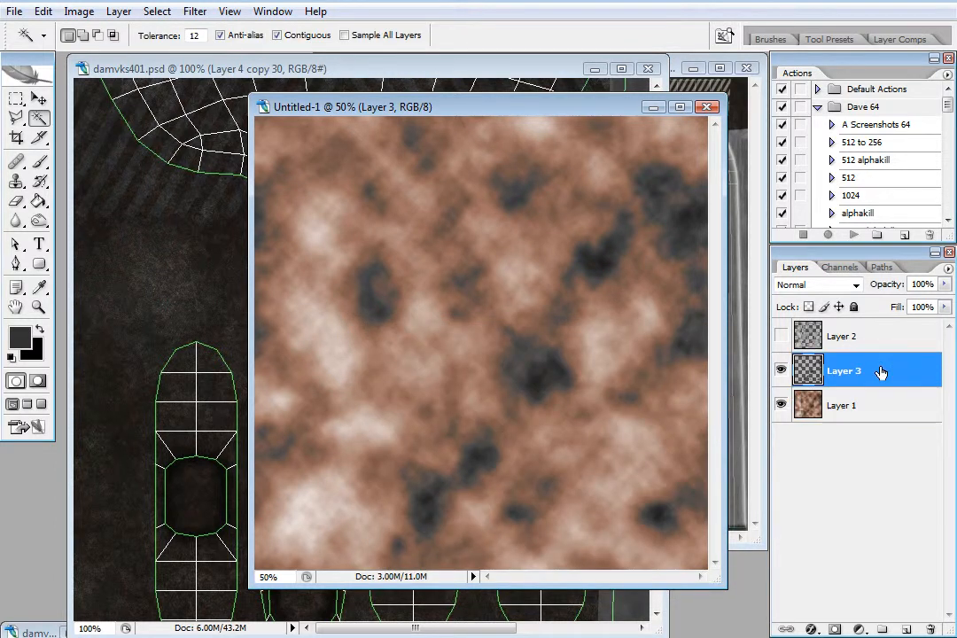
{"action": "left_click", "coordinate": [813, 344]}
{"action": "left_click", "coordinate": [781, 335]}
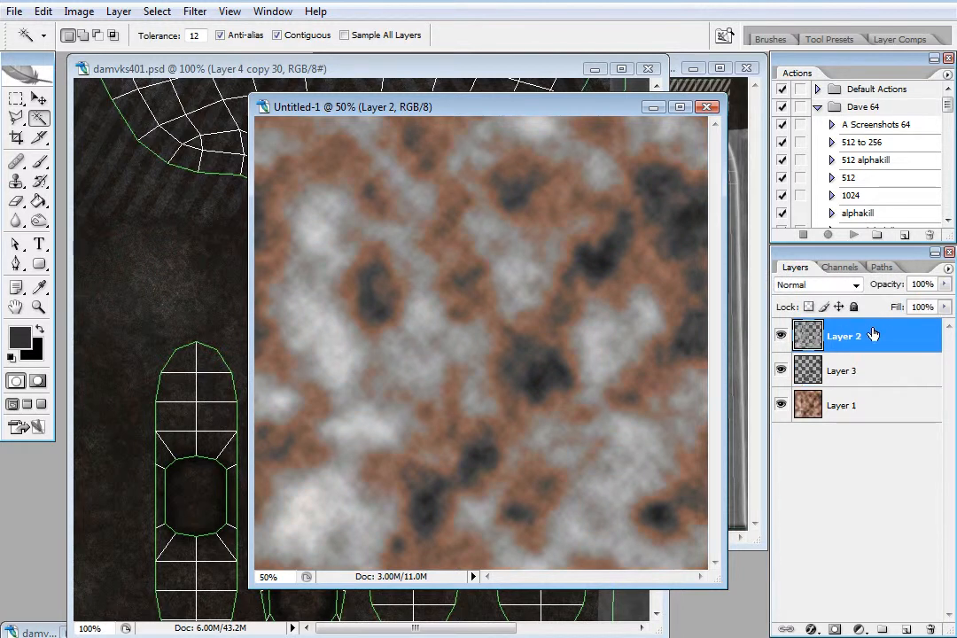
{"action": "key", "text": "i"}
{"action": "key", "text": "ctrl+u"}
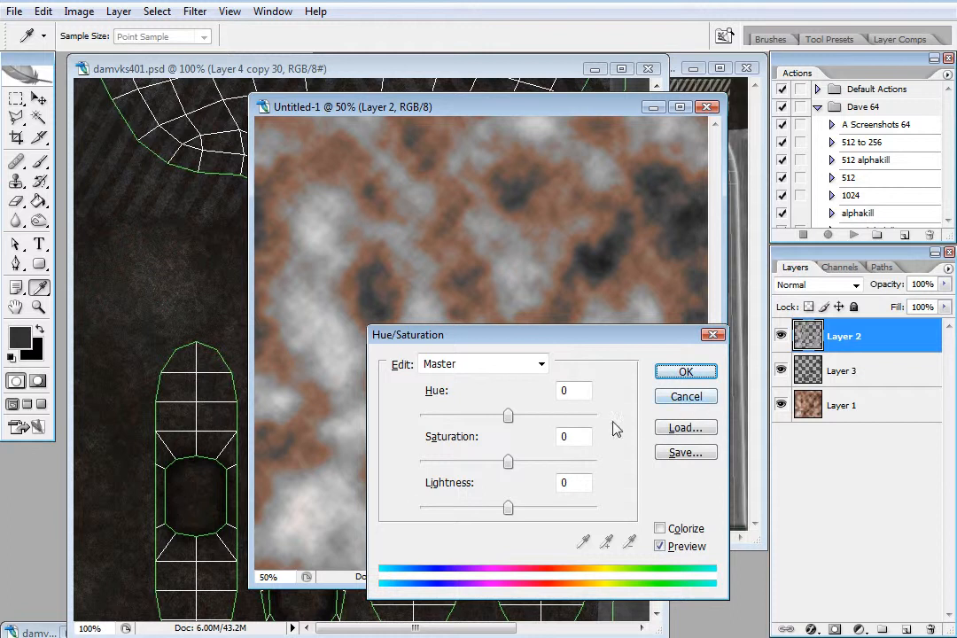
{"action": "left_click", "coordinate": [660, 529]}
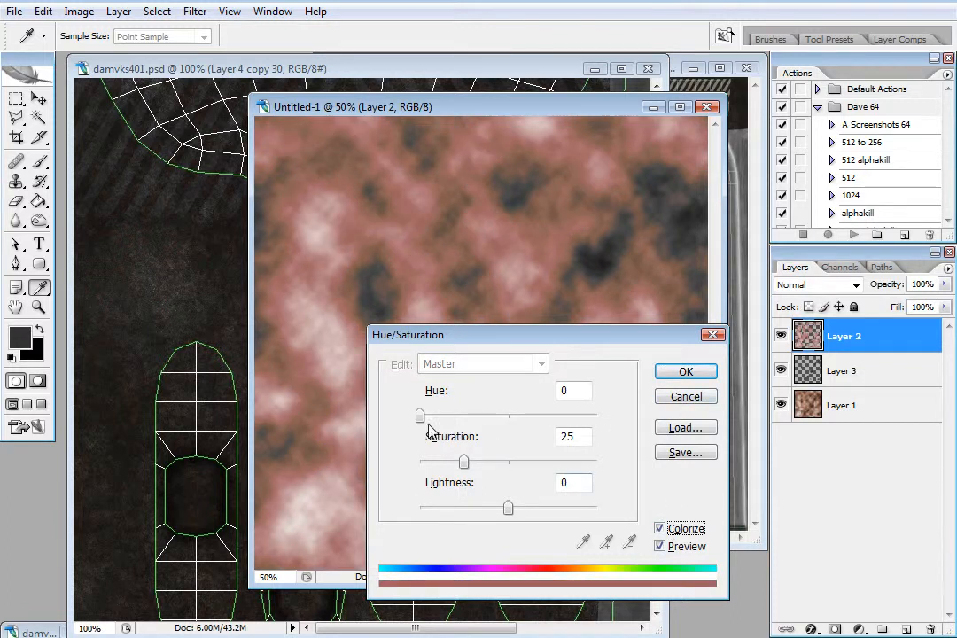
{"action": "left_click_drag", "start_coordinate": [421, 416], "coordinate": [438, 421]}
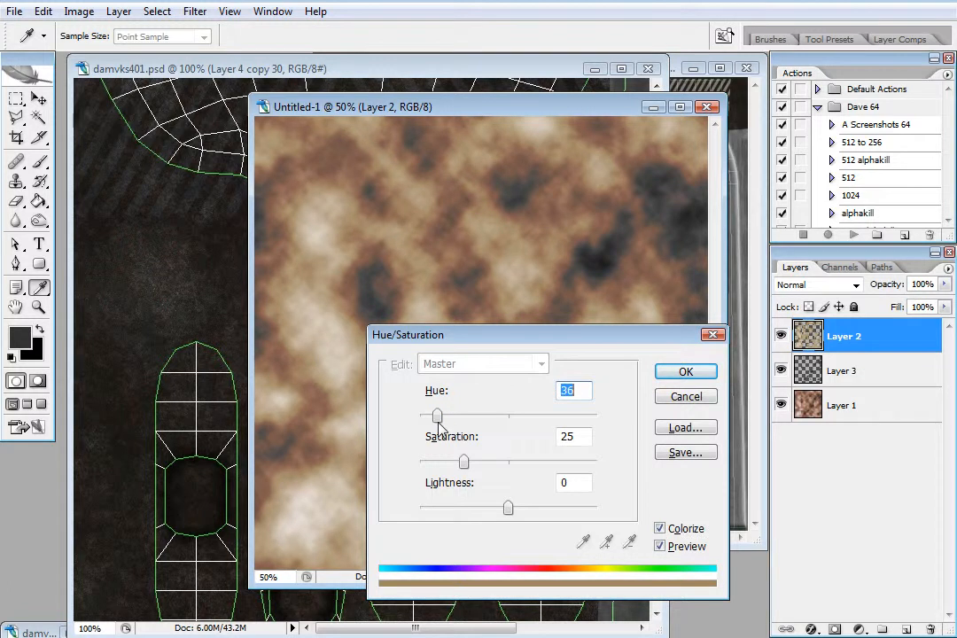
{"action": "left_click", "coordinate": [670, 369]}
{"action": "key", "text": "w"}
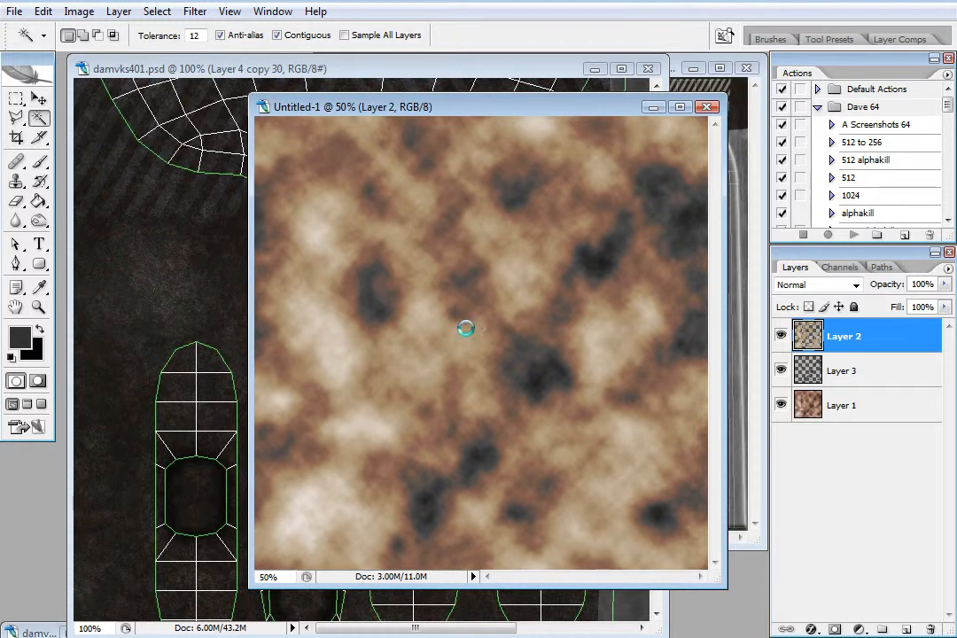
- Merge all visible layers and paste a full copy of the merged texture as a new layer
{"action": "key", "text": "ctrl+shift+e"}
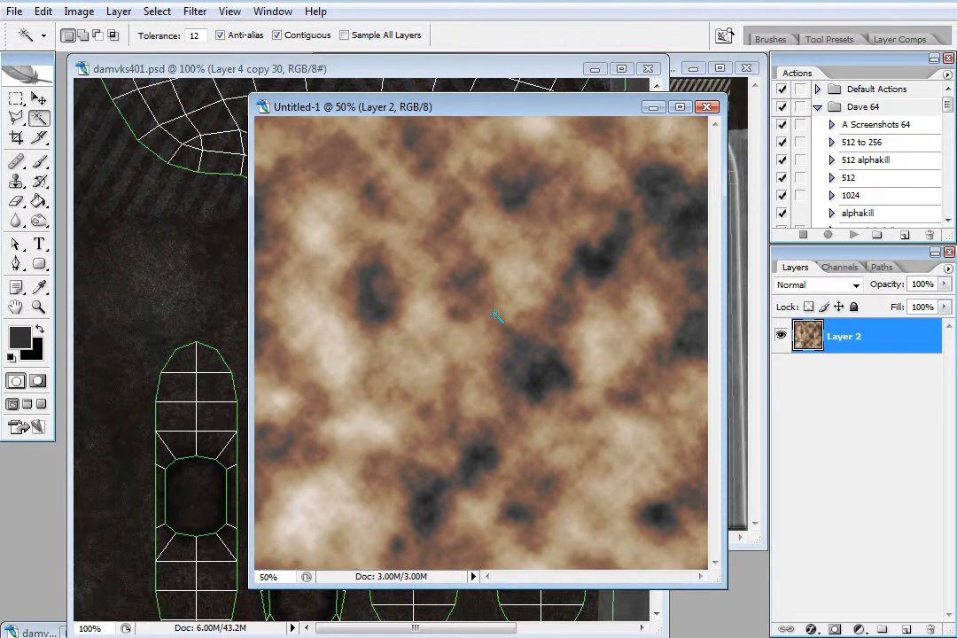
{"action": "key", "text": "ctrl+a"}
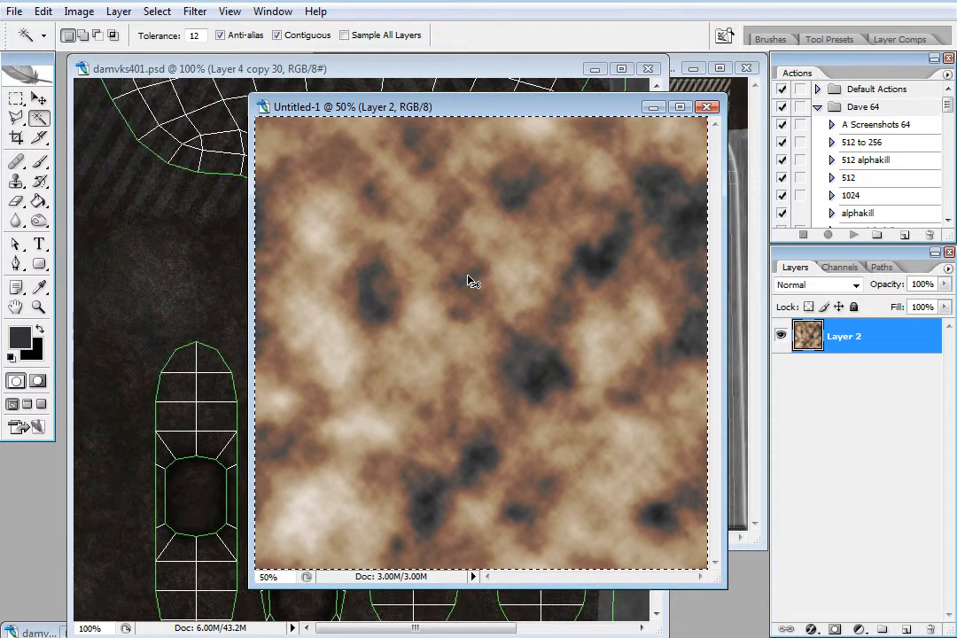
{"action": "key", "text": "ctrl+c"}
{"action": "key", "text": "ctrl+v"}
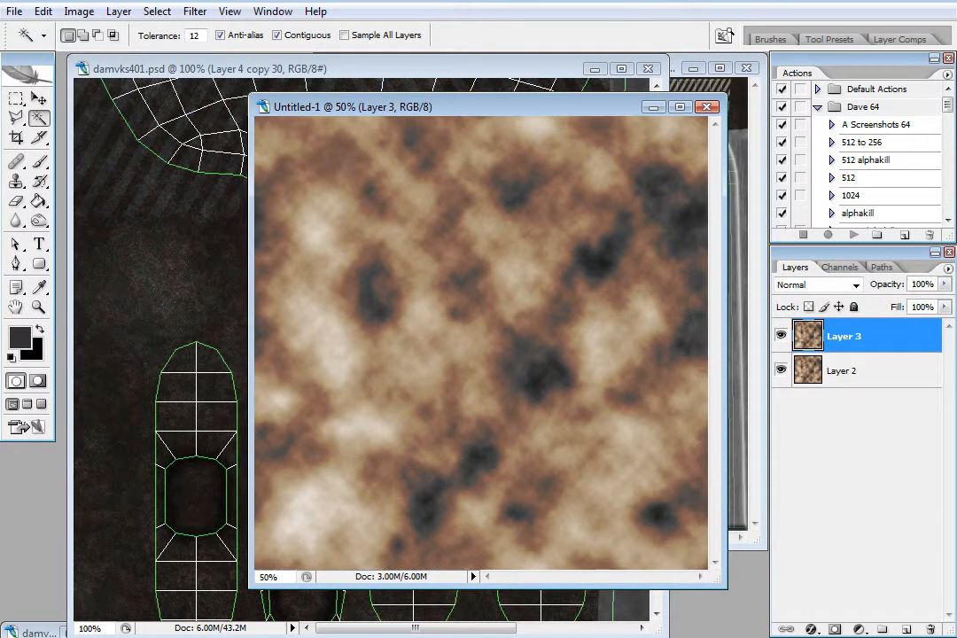
- Rotate the pasted texture copy on Layer 3 by 90° clockwise
{"action": "left_click", "coordinate": [43, 12]}
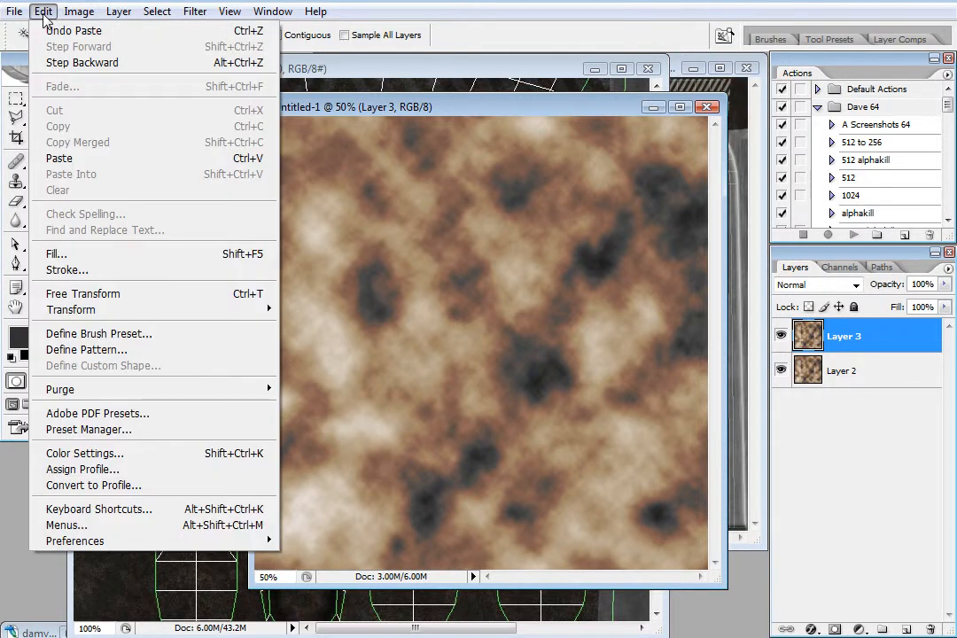
{"action": "mouse_move", "coordinate": [133, 311]}
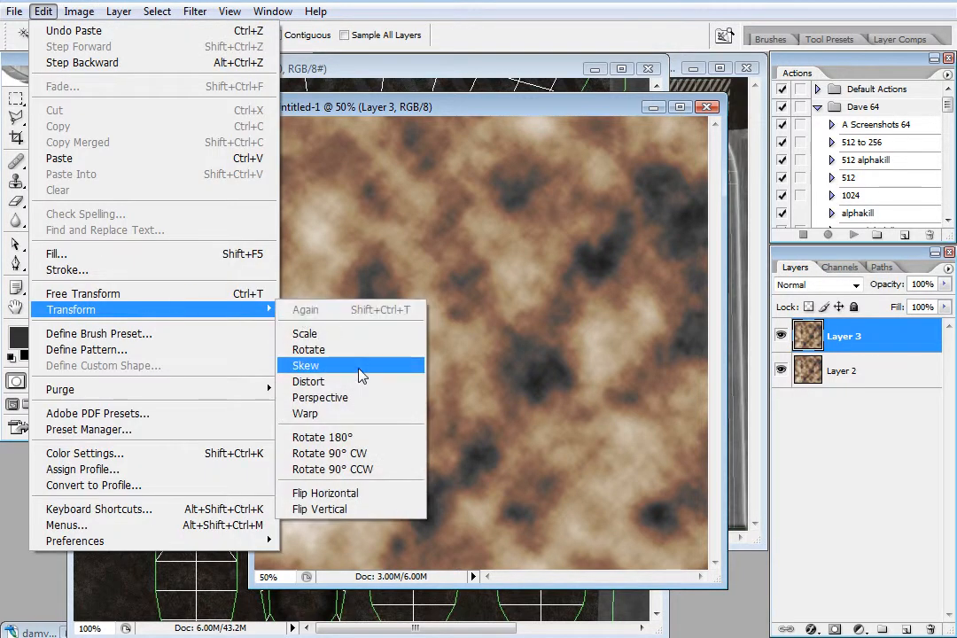
{"action": "left_click", "coordinate": [384, 454]}
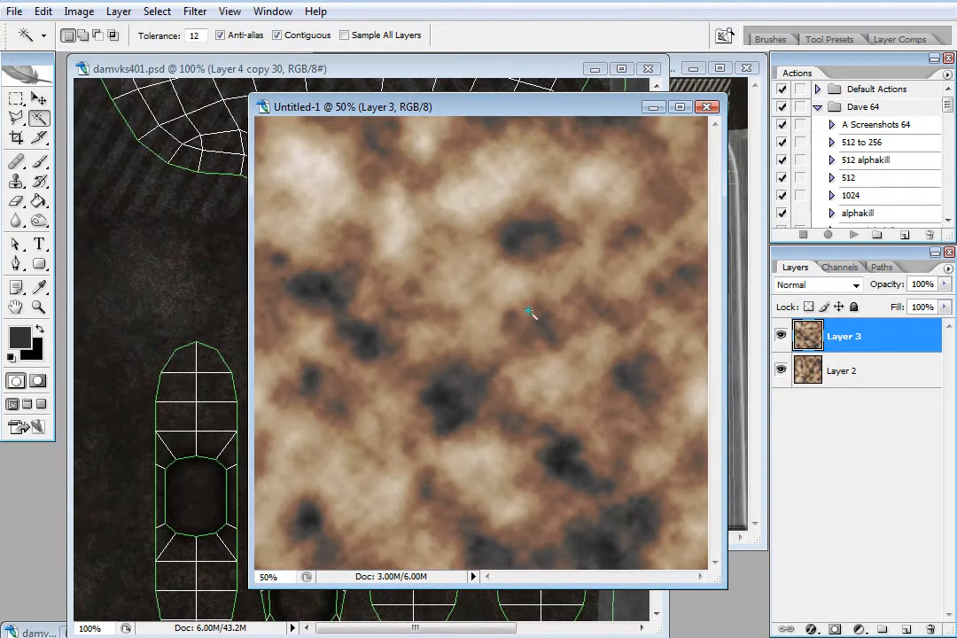
- Try Layer 3 at 50% opacity over Layer 2, and restore it to 100%
{"action": "key", "text": "v"}
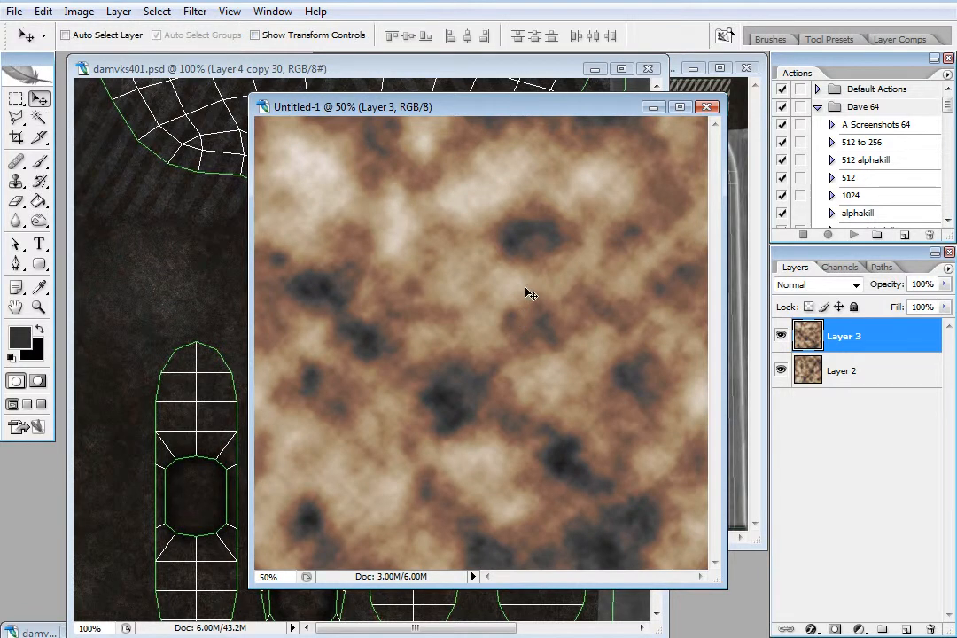
{"action": "key", "text": "5"}
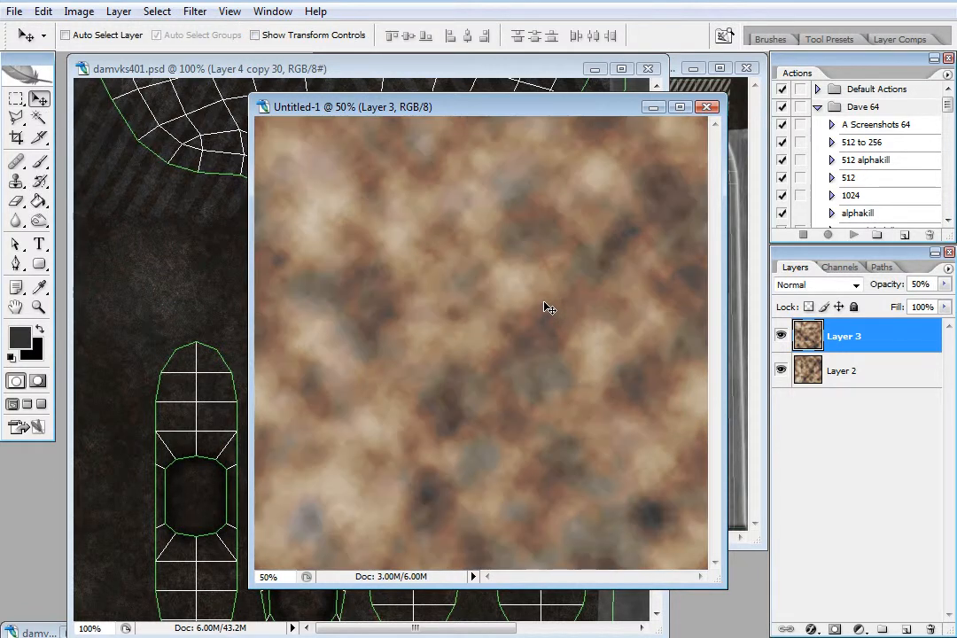
{"action": "key", "text": "0"}
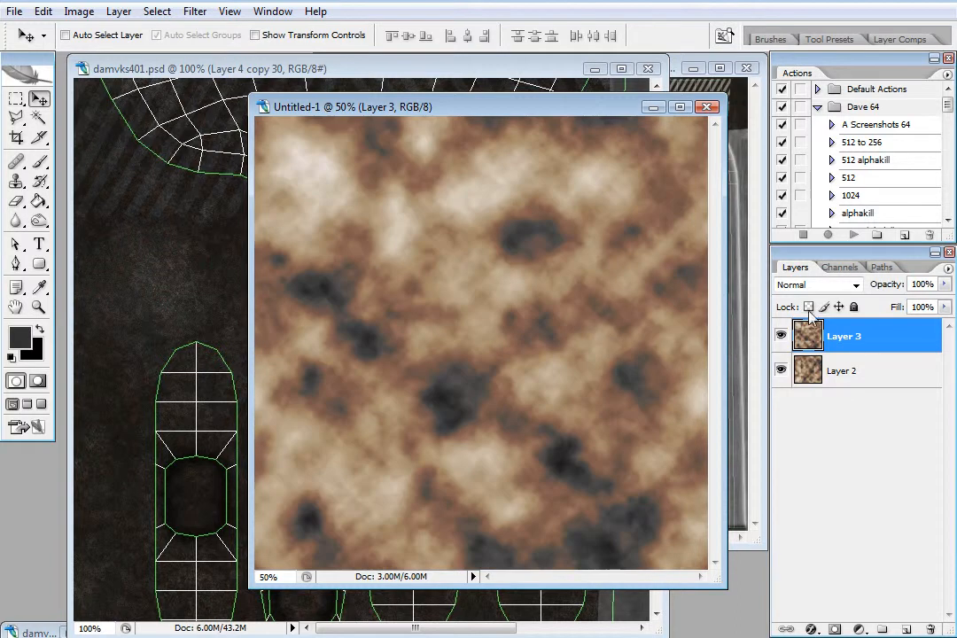
- Set Layer 3's blend mode to Darken over Layer 2 and merge the visible layers into one
{"action": "left_click", "coordinate": [855, 285]}
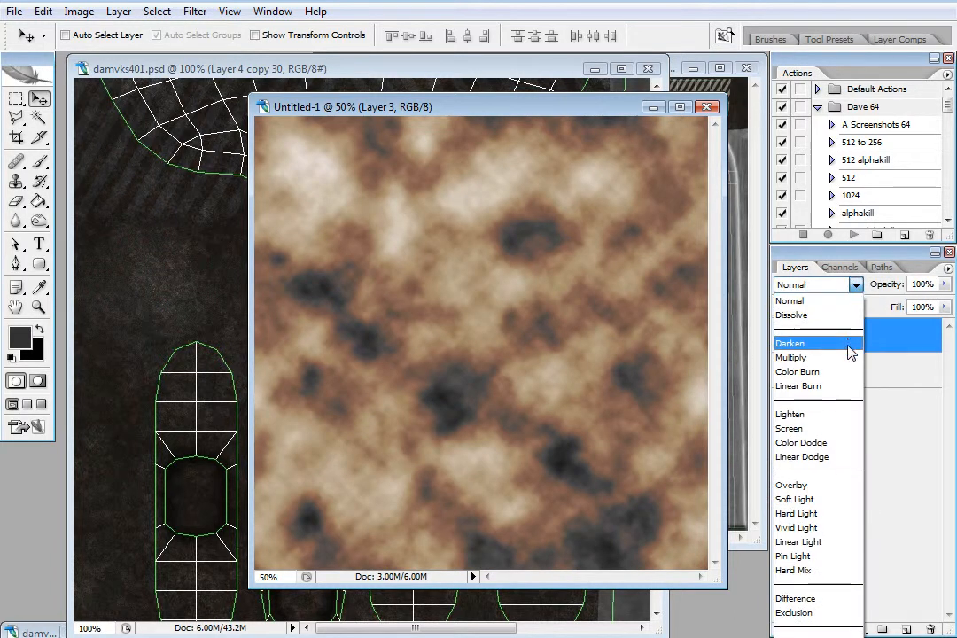
{"action": "left_click", "coordinate": [791, 345]}
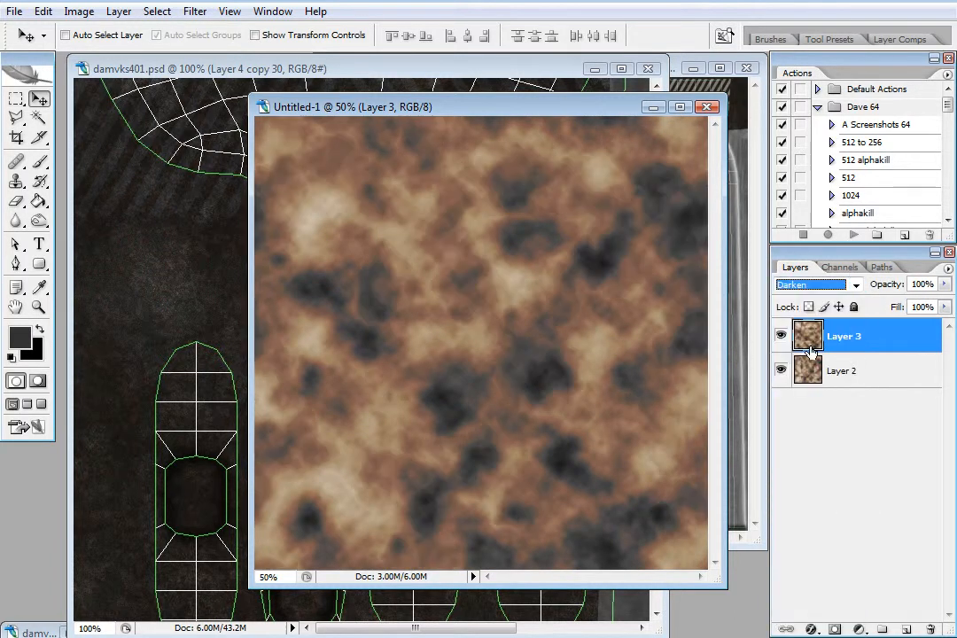
{"action": "left_click", "coordinate": [526, 300]}
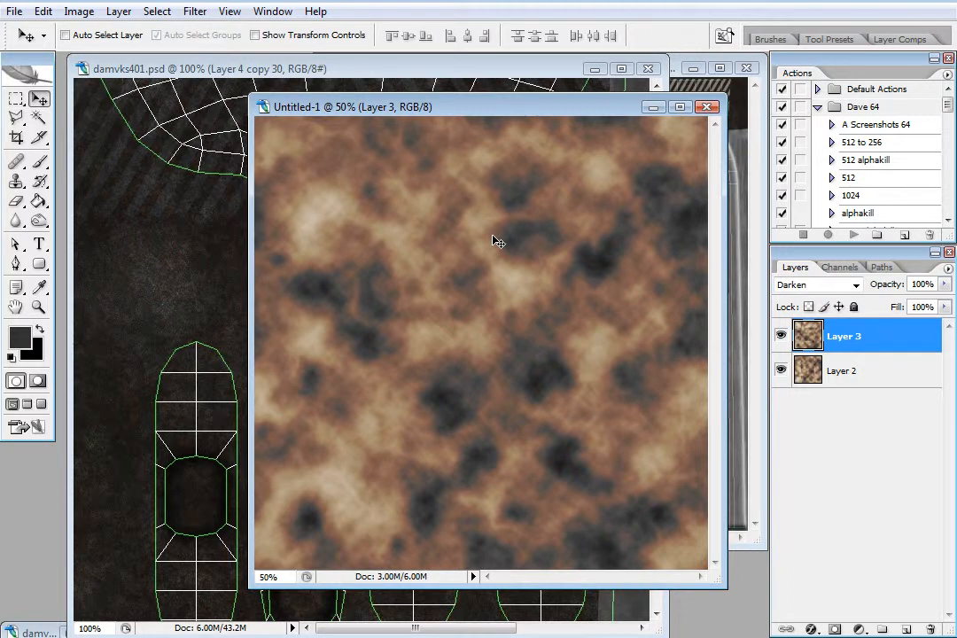
{"action": "key", "text": "ctrl+shift+e"}
- Add 3% monochromatic Gaussian noise to the merged texture on Layer 3
{"action": "left_click", "coordinate": [195, 11]}
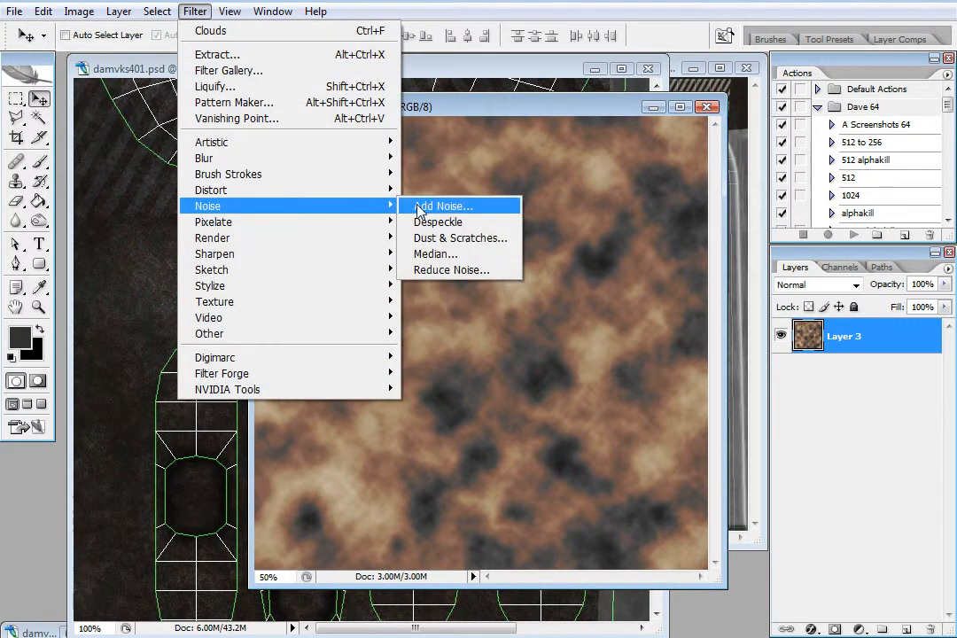
{"action": "left_click", "coordinate": [417, 146]}
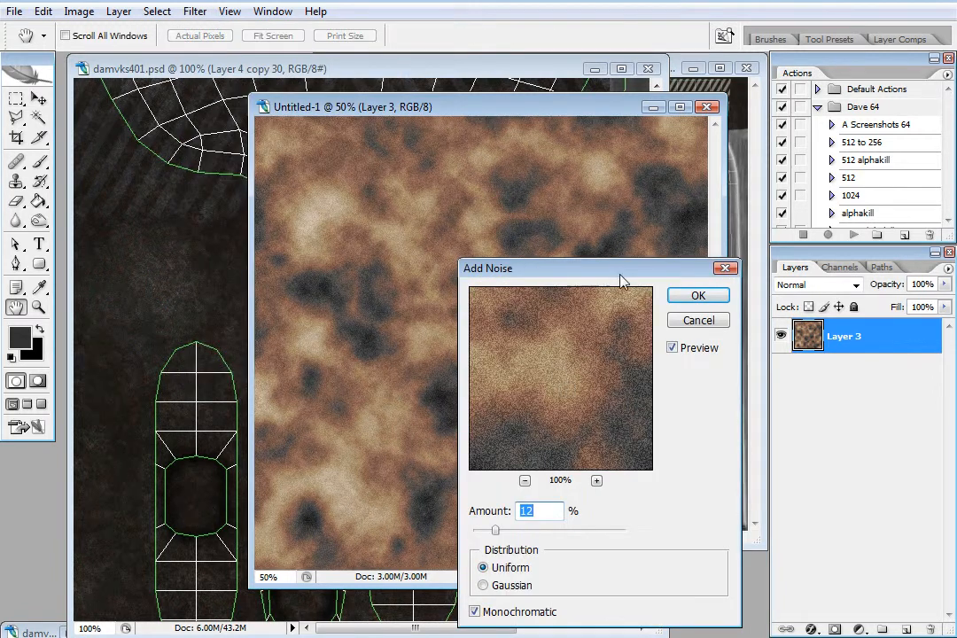
{"action": "left_click_drag", "start_coordinate": [620, 277], "coordinate": [273, 191]}
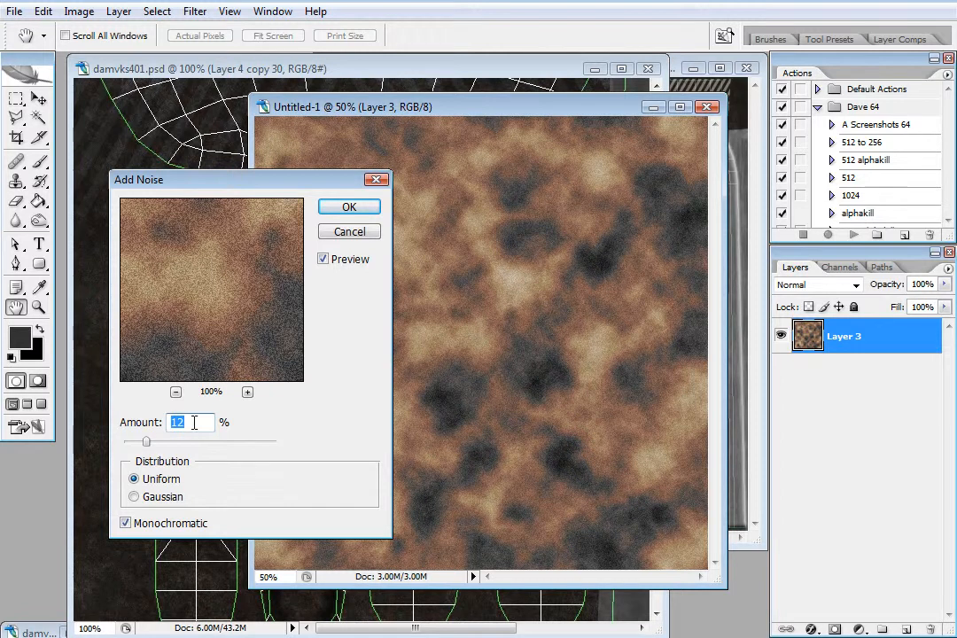
{"action": "type", "text": "3"}
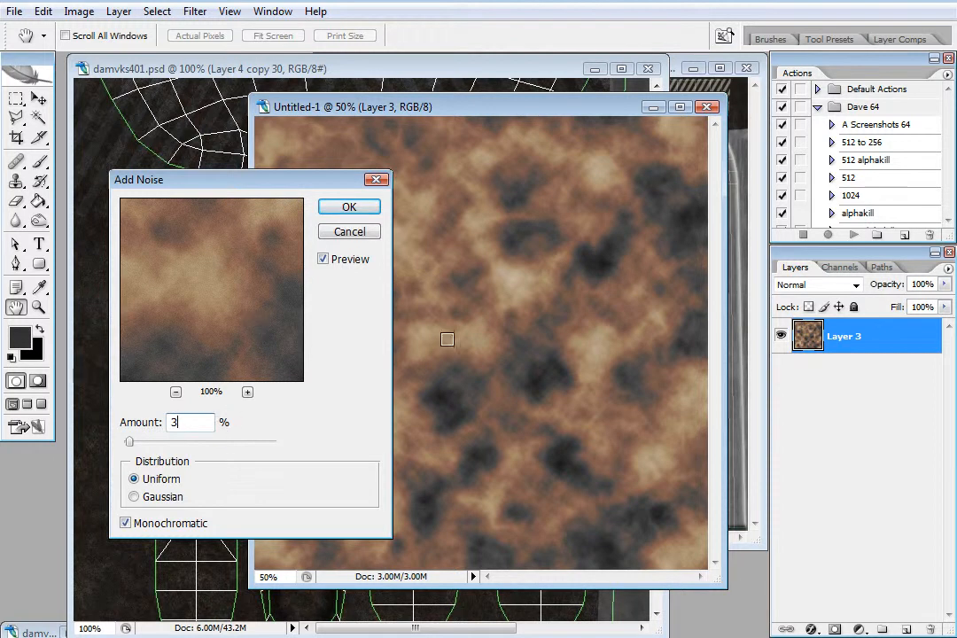
{"action": "left_click", "coordinate": [144, 499]}
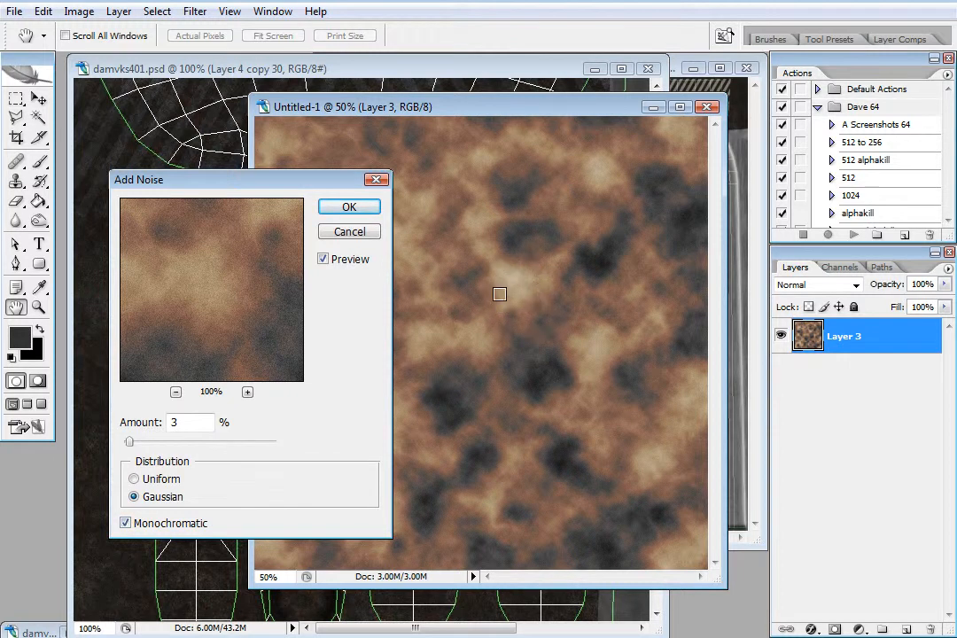
{"action": "left_click", "coordinate": [351, 209]}
{"action": "key", "text": "v"}
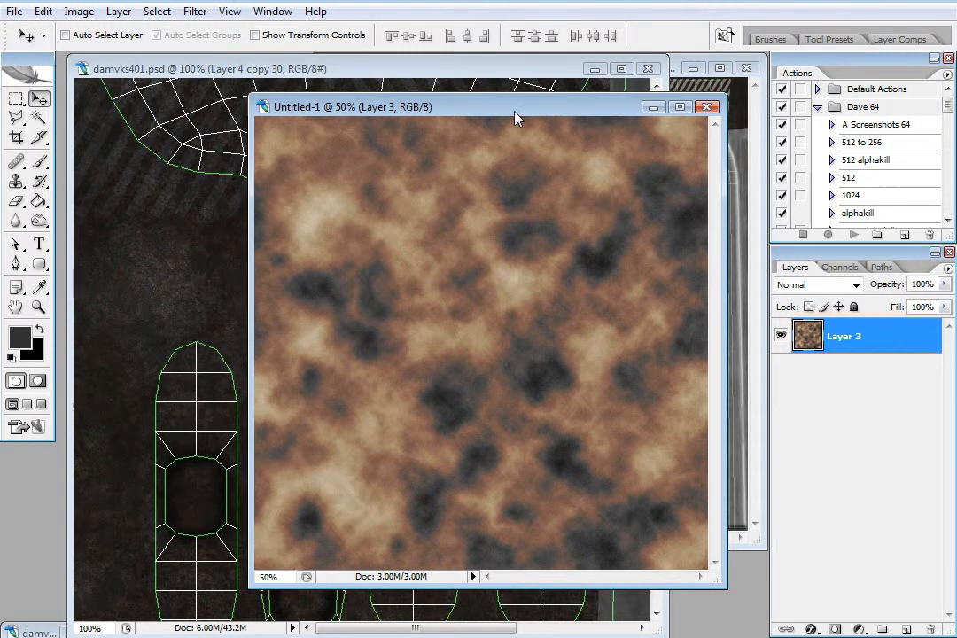
- Duplicate the whole texture as a new layer and add 8% monochromatic Gaussian noise to the copy
{"action": "left_click_drag", "start_coordinate": [512, 113], "coordinate": [501, 116]}
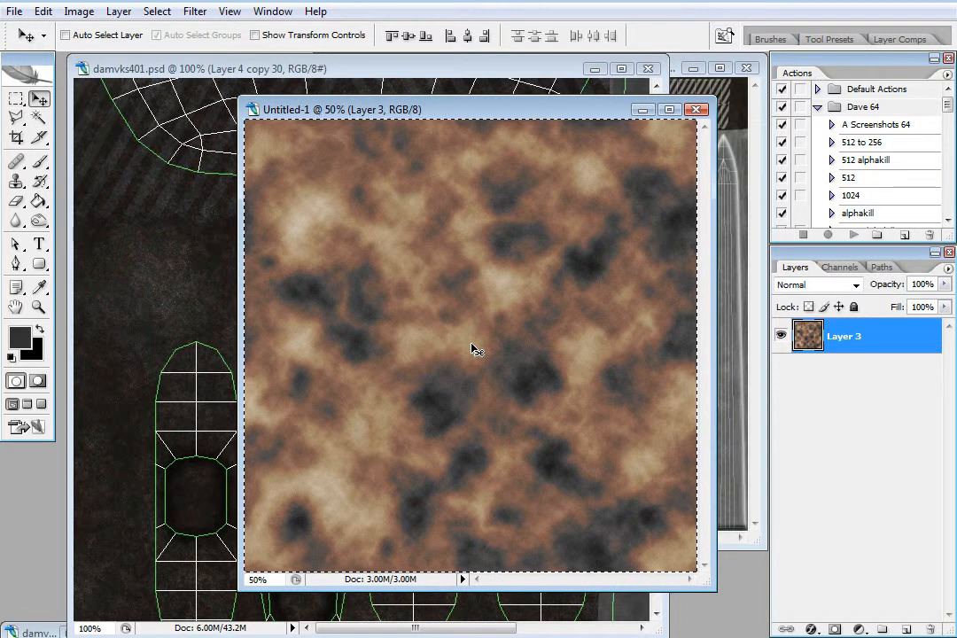
{"action": "key", "text": "ctrl+j"}
{"action": "left_click", "coordinate": [195, 11]}
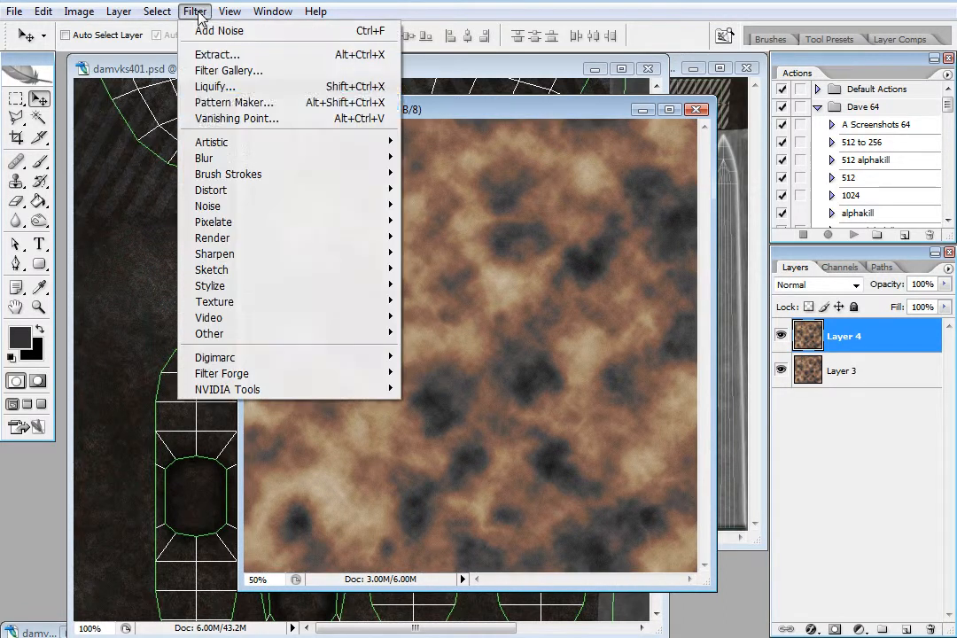
{"action": "mouse_move", "coordinate": [302, 207]}
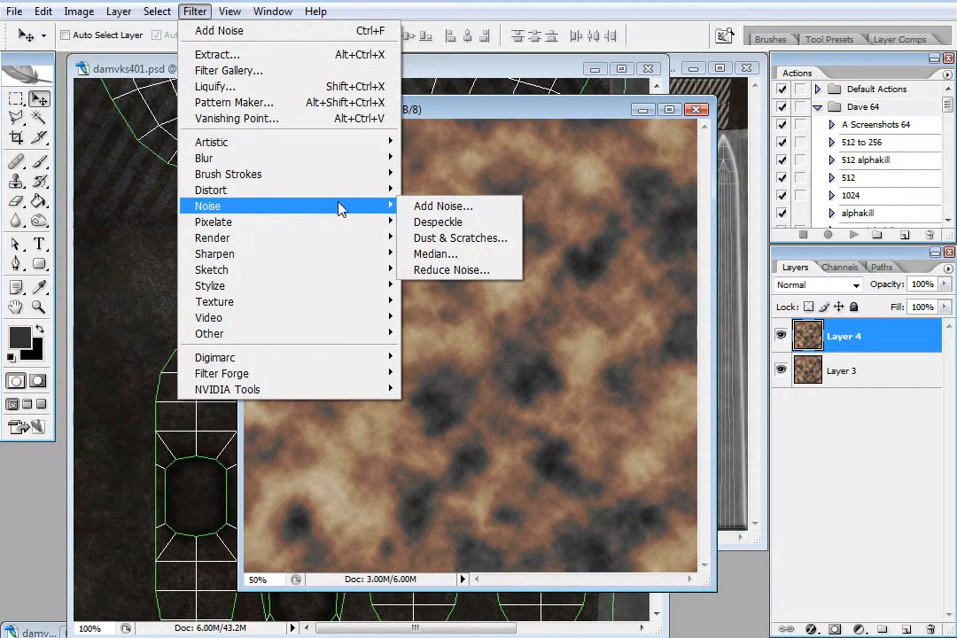
{"action": "left_click", "coordinate": [443, 207]}
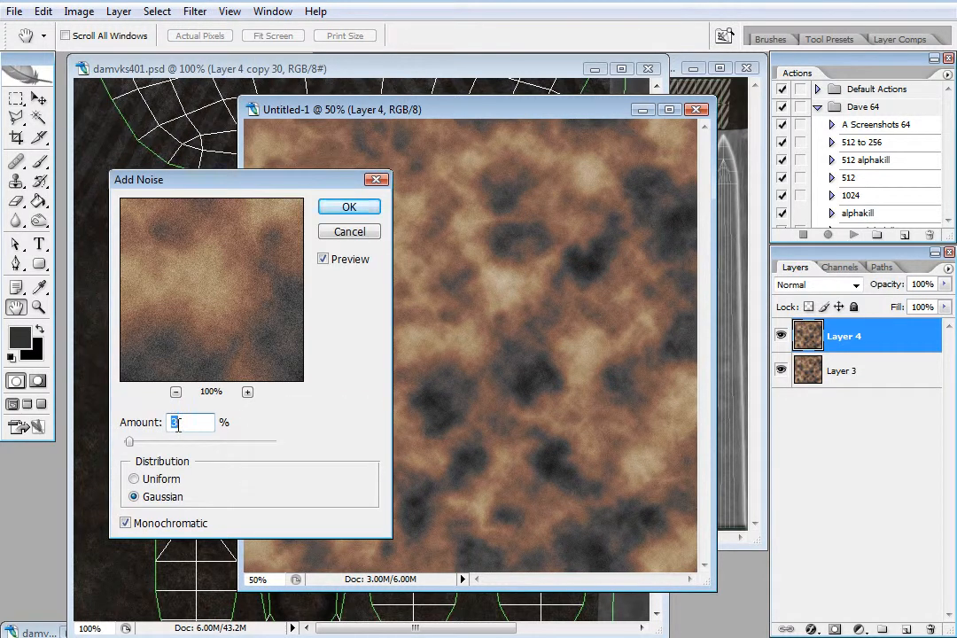
{"action": "type", "text": "8"}
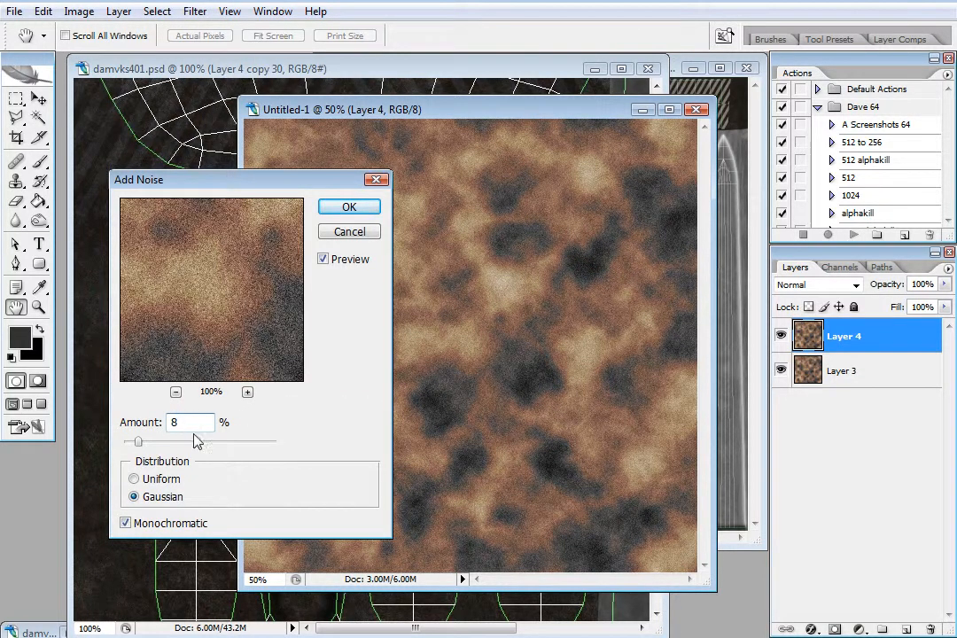
{"action": "left_click", "coordinate": [349, 209]}
{"action": "key", "text": "v"}
- Apply a Motion Blur to Layer 4 with an angle of 42° and a distance of 20 pixels
{"action": "left_click", "coordinate": [195, 11]}
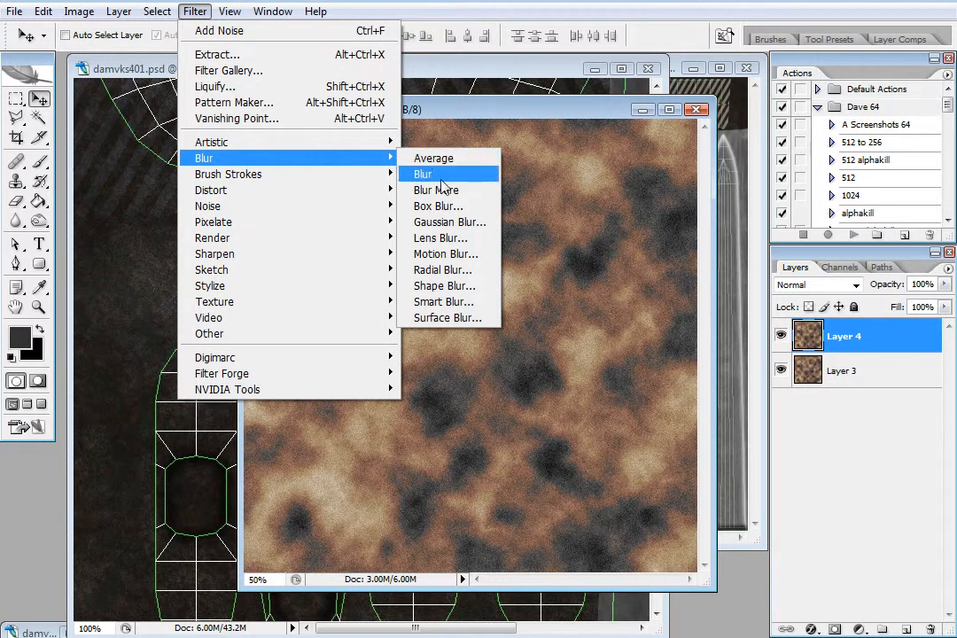
{"action": "left_click", "coordinate": [467, 257]}
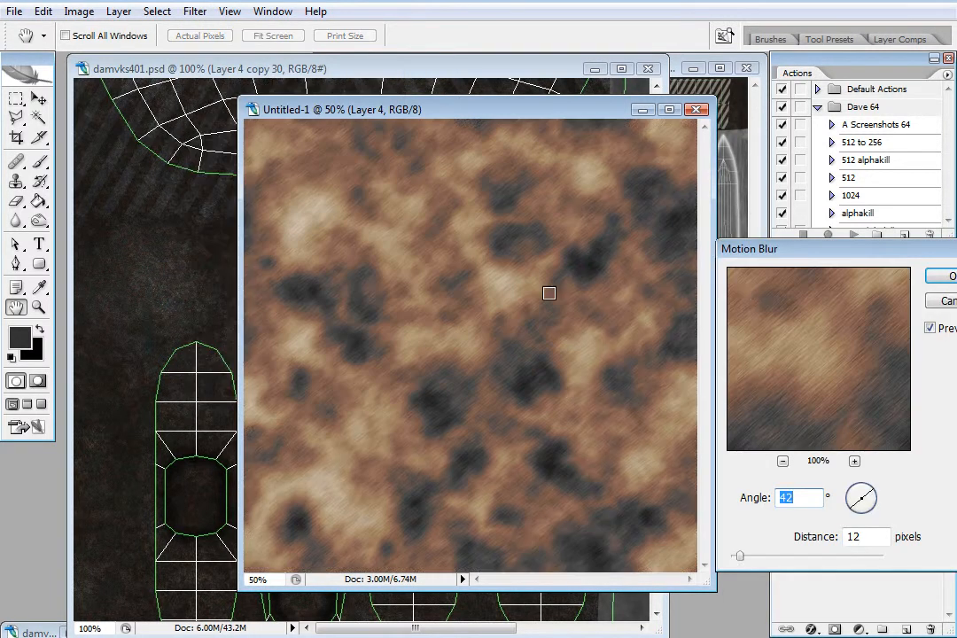
{"action": "left_click_drag", "start_coordinate": [826, 256], "coordinate": [784, 245]}
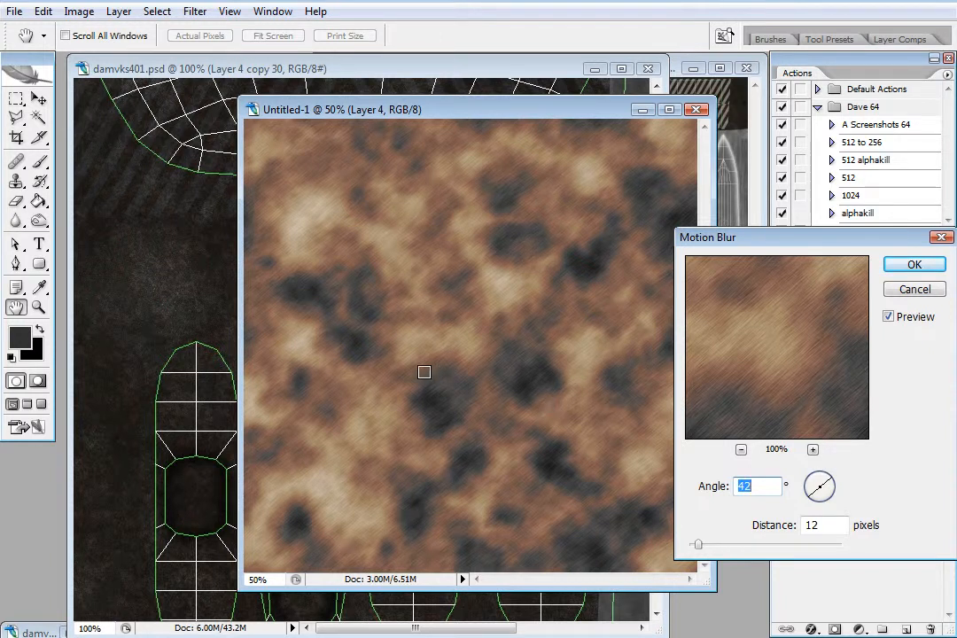
{"action": "left_click", "coordinate": [808, 525]}
{"action": "key", "text": "Up"}
{"action": "key", "text": "Up"}
{"action": "key", "text": "Up"}
{"action": "key", "text": "Up"}
{"action": "key", "text": "Up"}
{"action": "key", "text": "Up"}
{"action": "key", "text": "Up"}
{"action": "key", "text": "Up"}
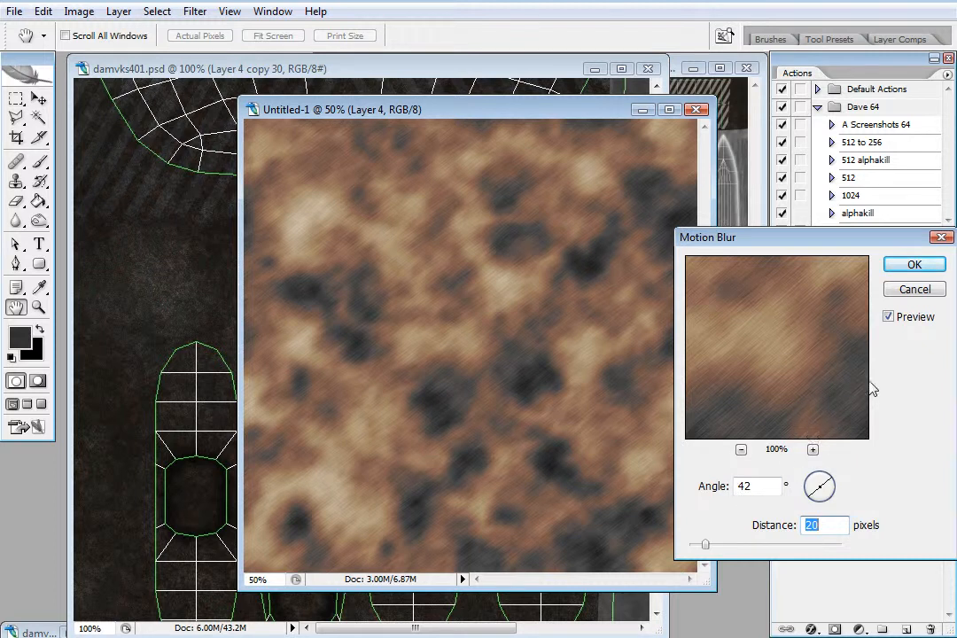
{"action": "left_click", "coordinate": [915, 267]}
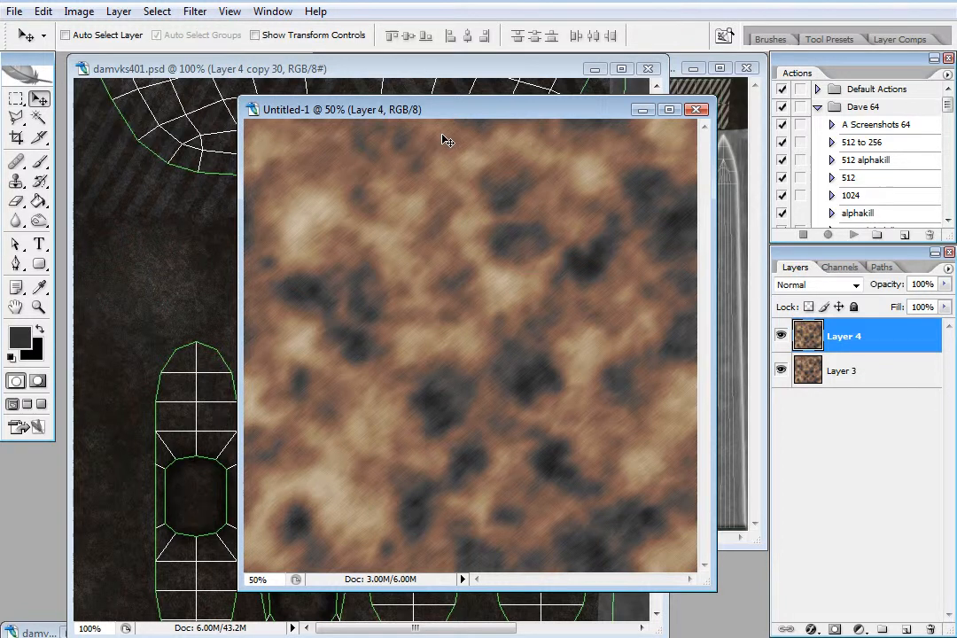
- Offset Layer 4 by 512 pixels right and 512 pixels down to expose its edge seams
{"action": "left_click", "coordinate": [195, 12]}
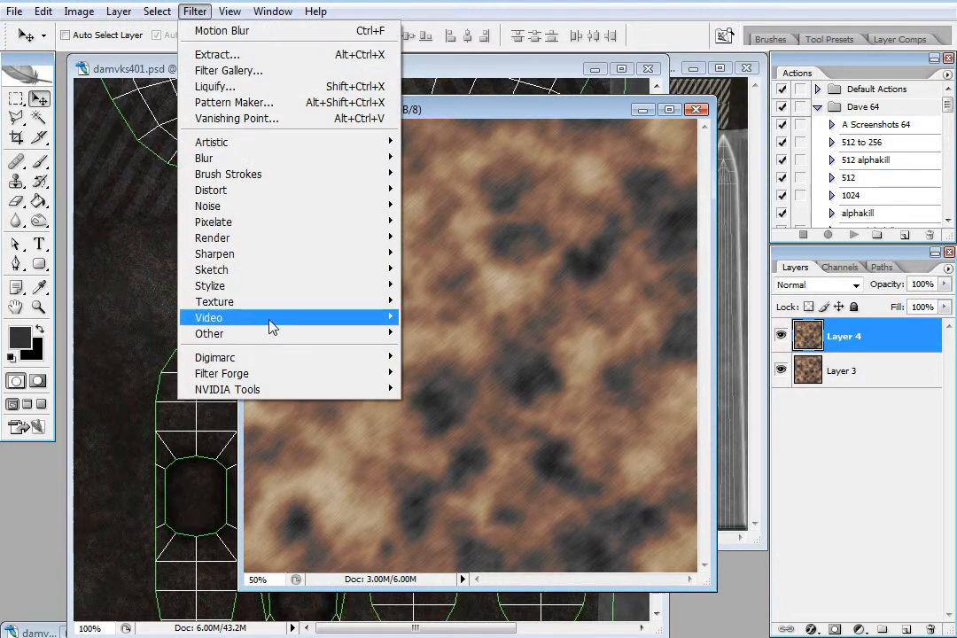
{"action": "mouse_move", "coordinate": [376, 335]}
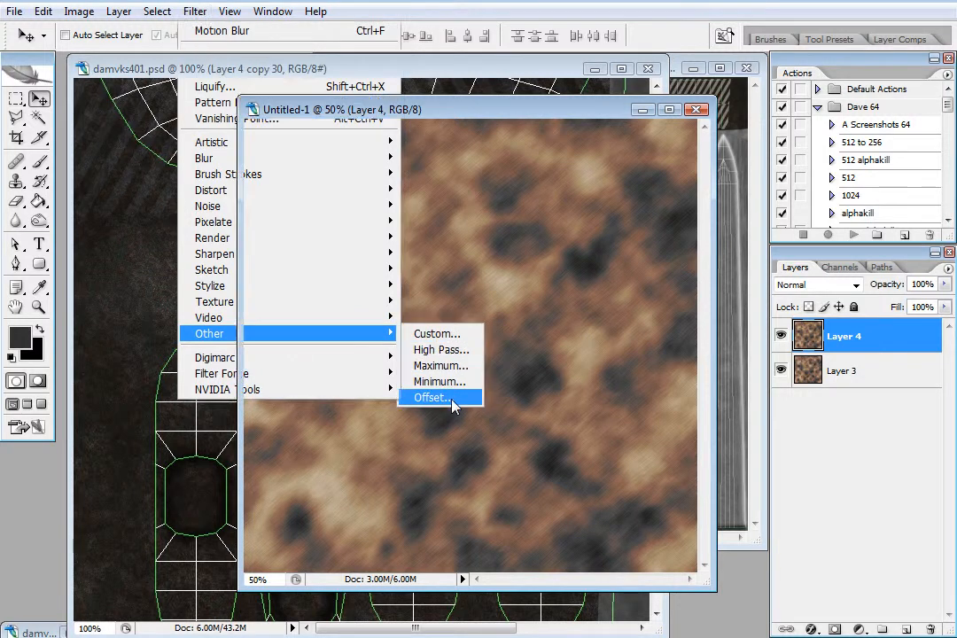
{"action": "left_click", "coordinate": [452, 398]}
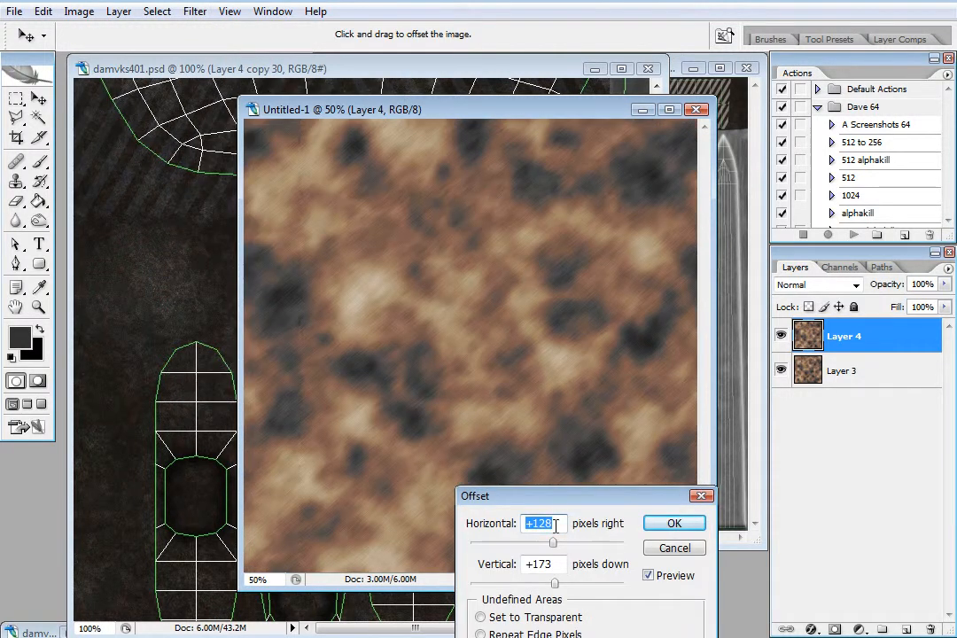
{"action": "type", "text": "512"}
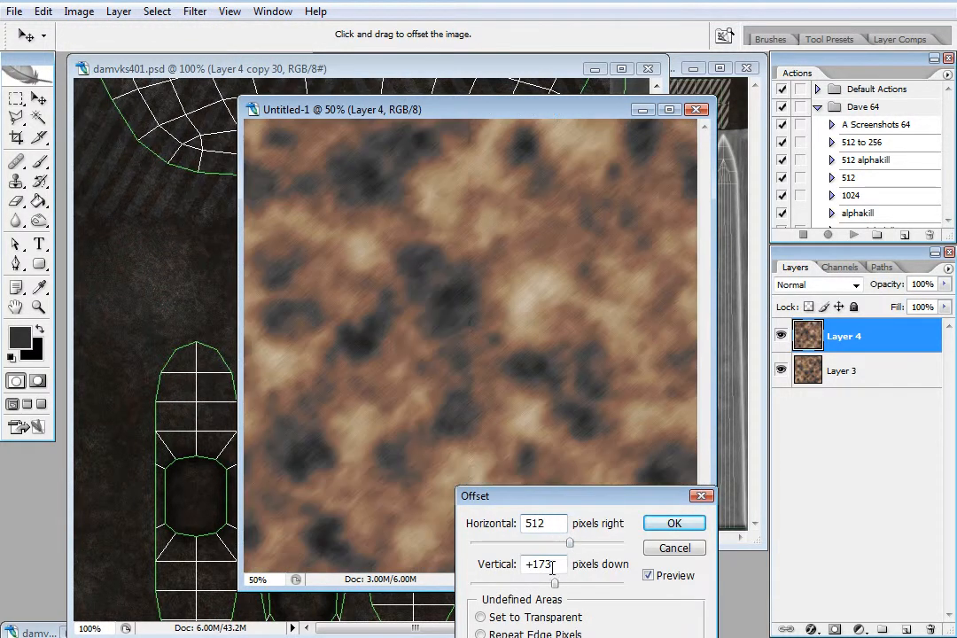
{"action": "key", "text": "Tab"}
{"action": "type", "text": "512"}
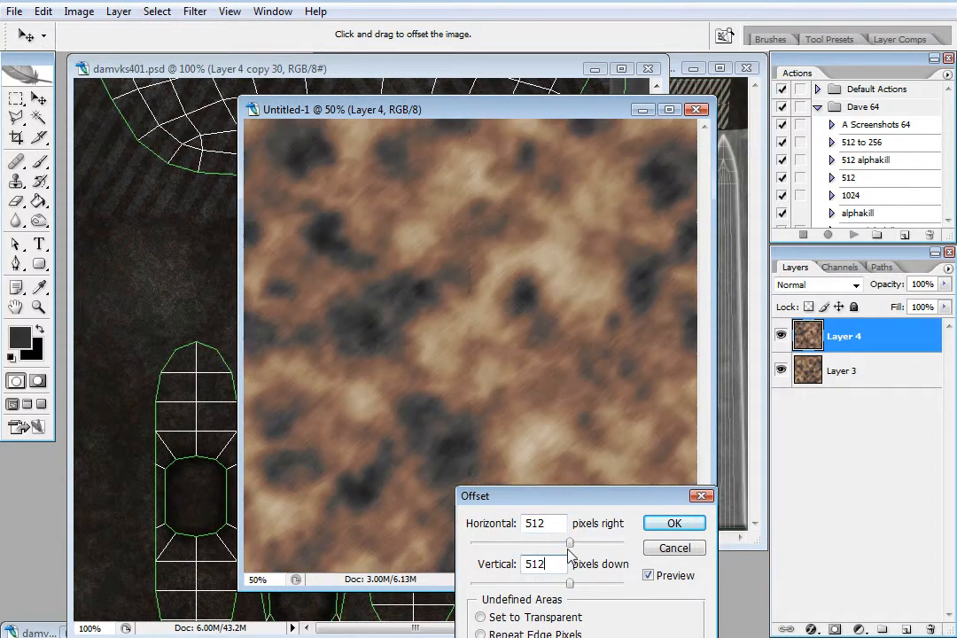
{"action": "left_click", "coordinate": [674, 524]}
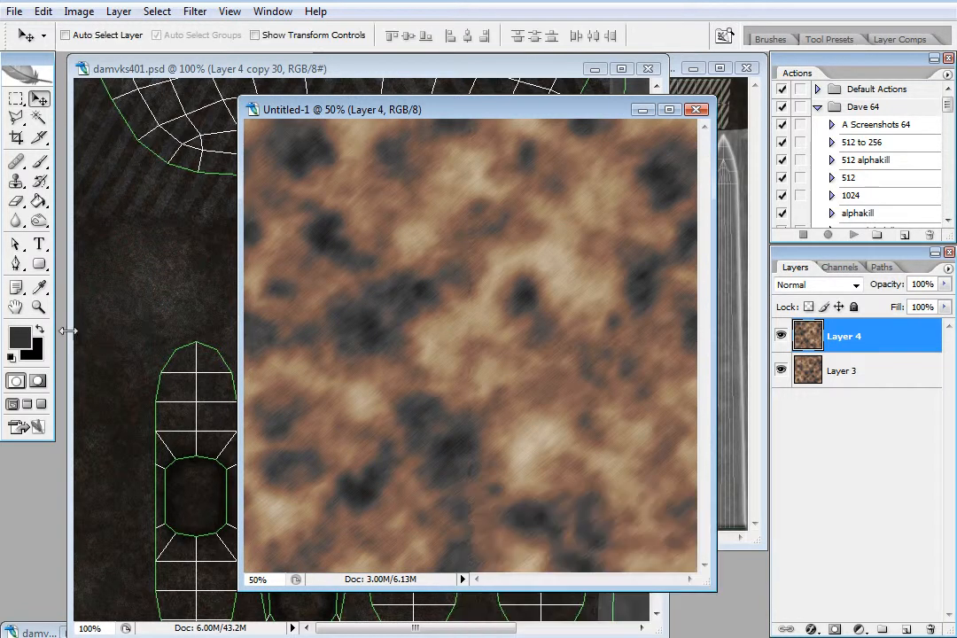
- Inspect the seam at the centre of the offset texture up close, and shift Layer 4 back to its original position
{"action": "key", "text": "z"}
{"action": "left_click", "coordinate": [519, 356]}
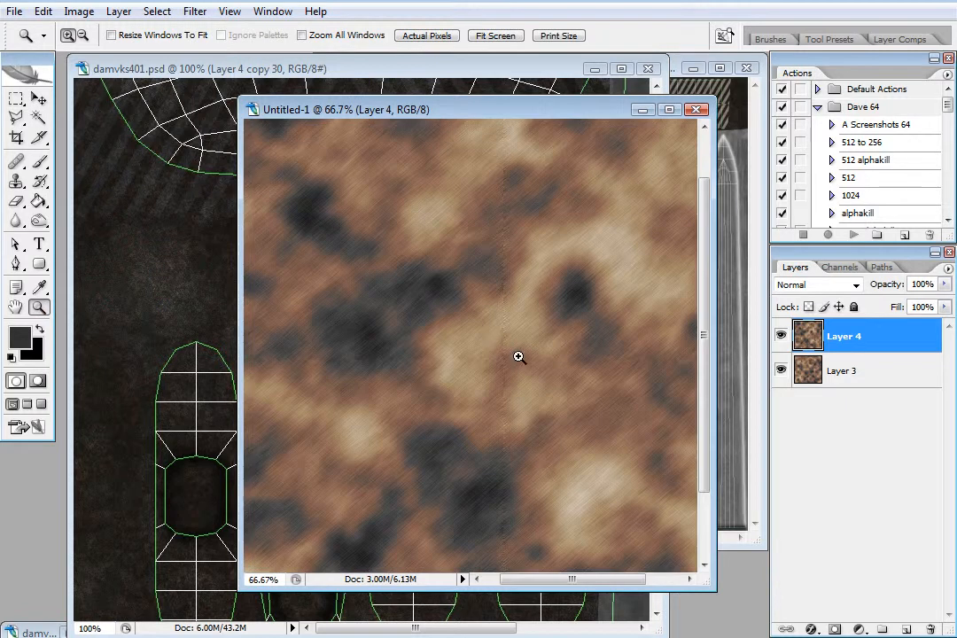
{"action": "left_click", "coordinate": [523, 356]}
{"action": "left_click", "coordinate": [456, 366]}
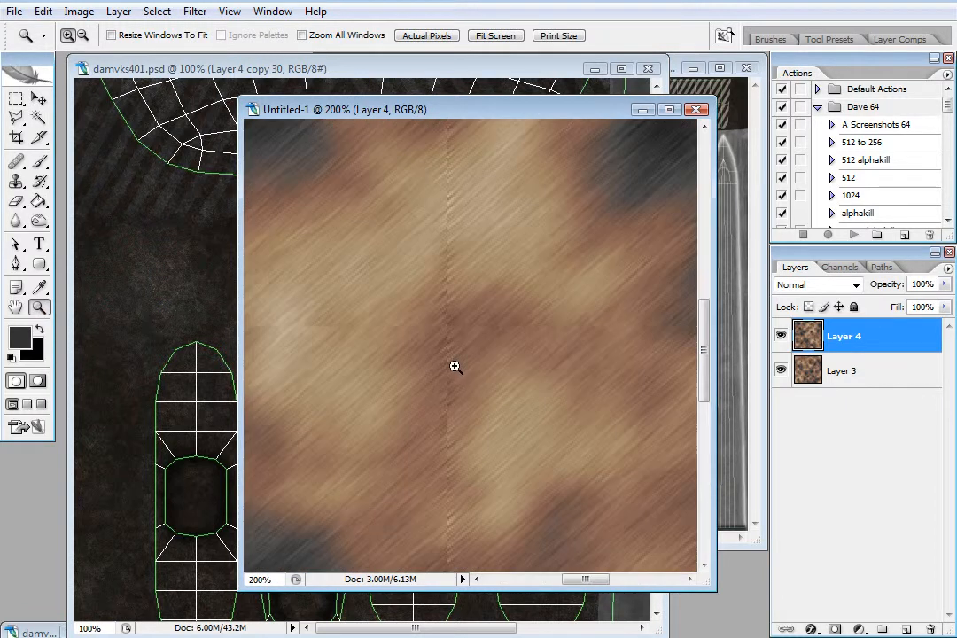
{"action": "right_click", "coordinate": [453, 315]}
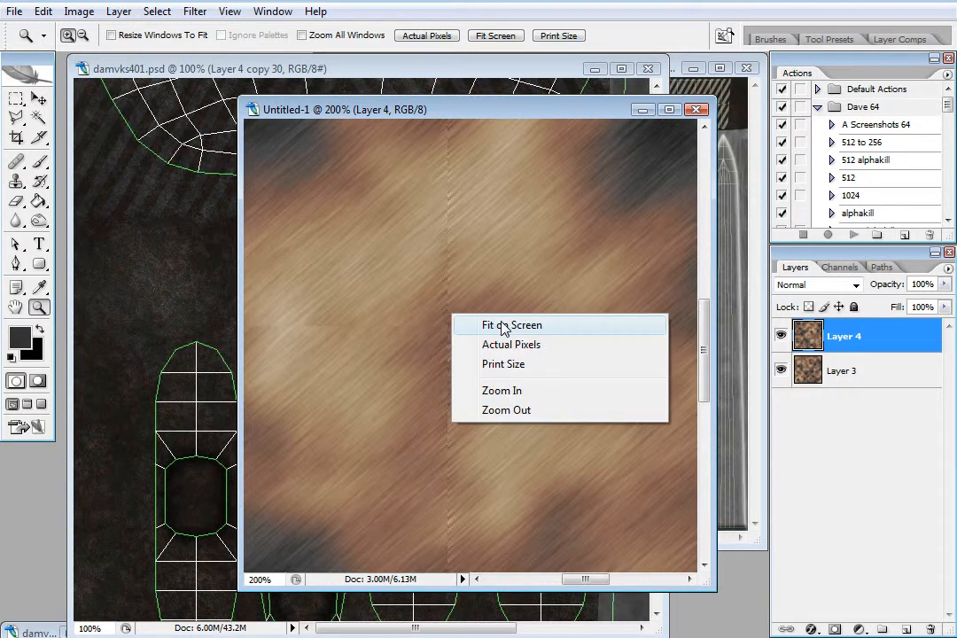
{"action": "left_click", "coordinate": [503, 328]}
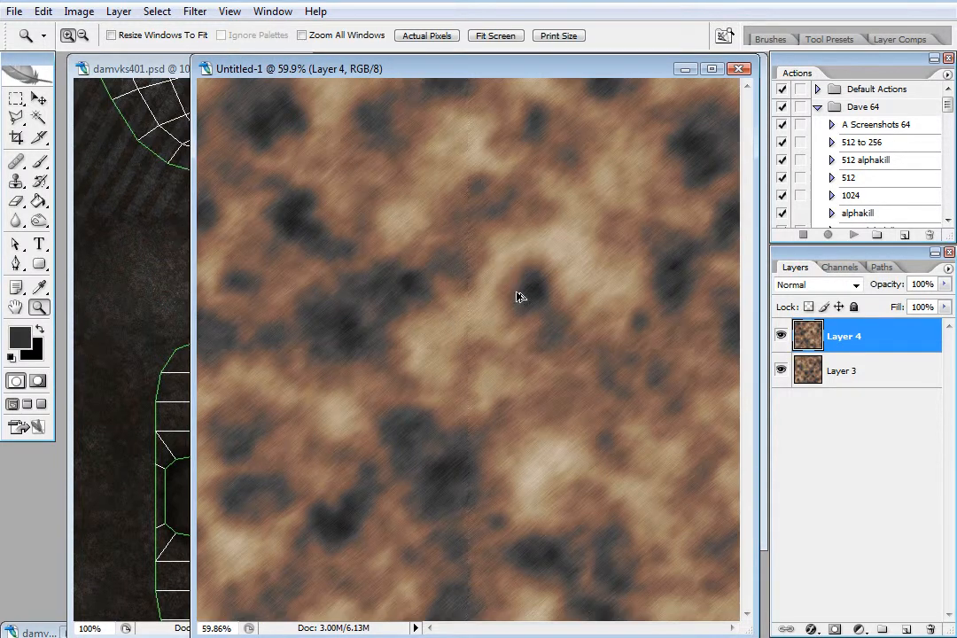
{"action": "key", "text": "ctrl+f"}
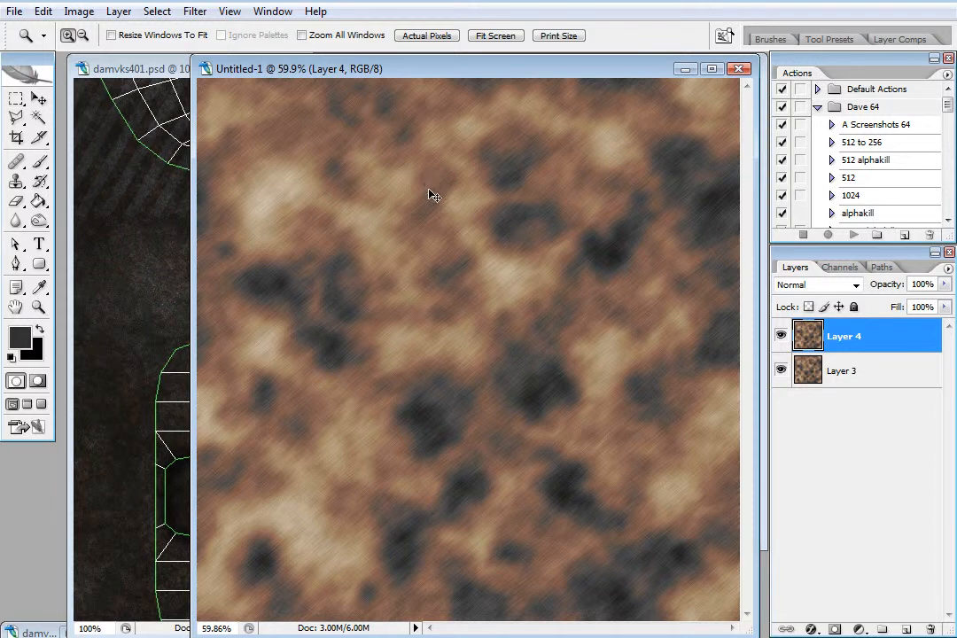
- Scale Layer 4 proportionally to 104% with Free Transform, pushing its blurred edges beyond the canvas
{"action": "key", "text": "ctrl+t"}
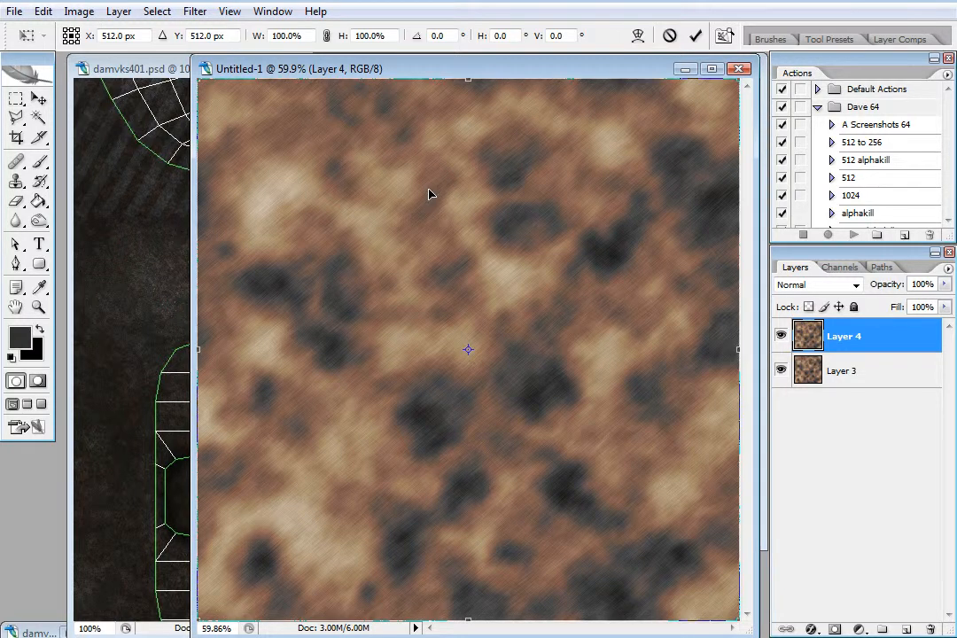
{"action": "left_click", "coordinate": [327, 36]}
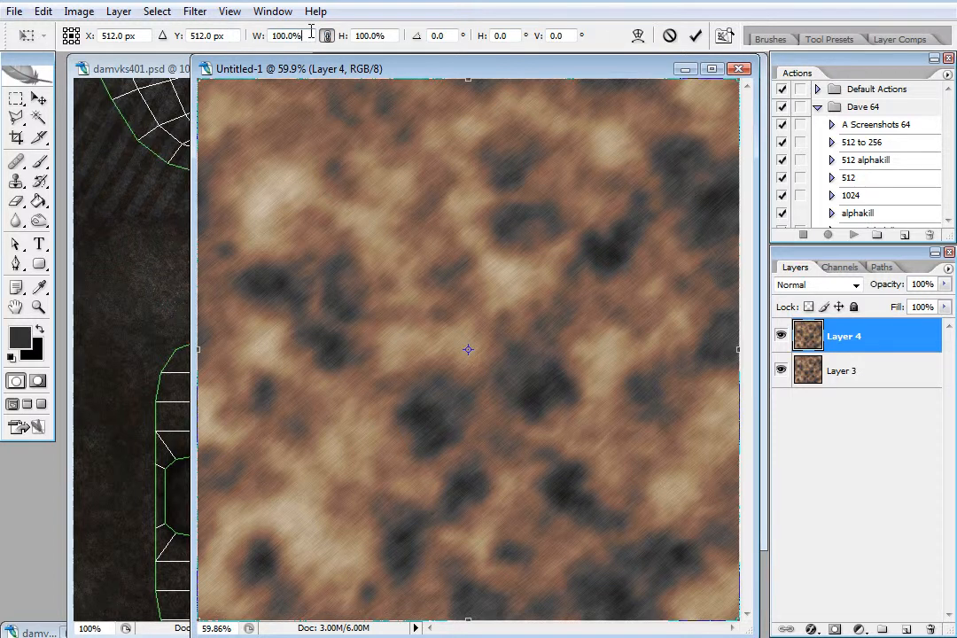
{"action": "key", "text": "Up"}
{"action": "key", "text": "Up"}
{"action": "key", "text": "Up"}
{"action": "key", "text": "Up"}
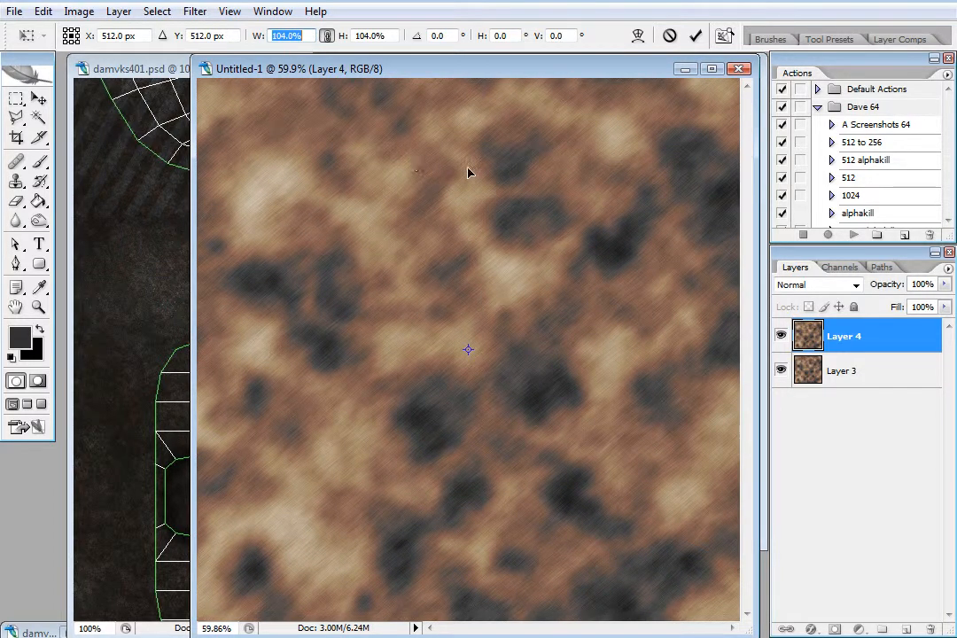
{"action": "key", "text": "Return"}
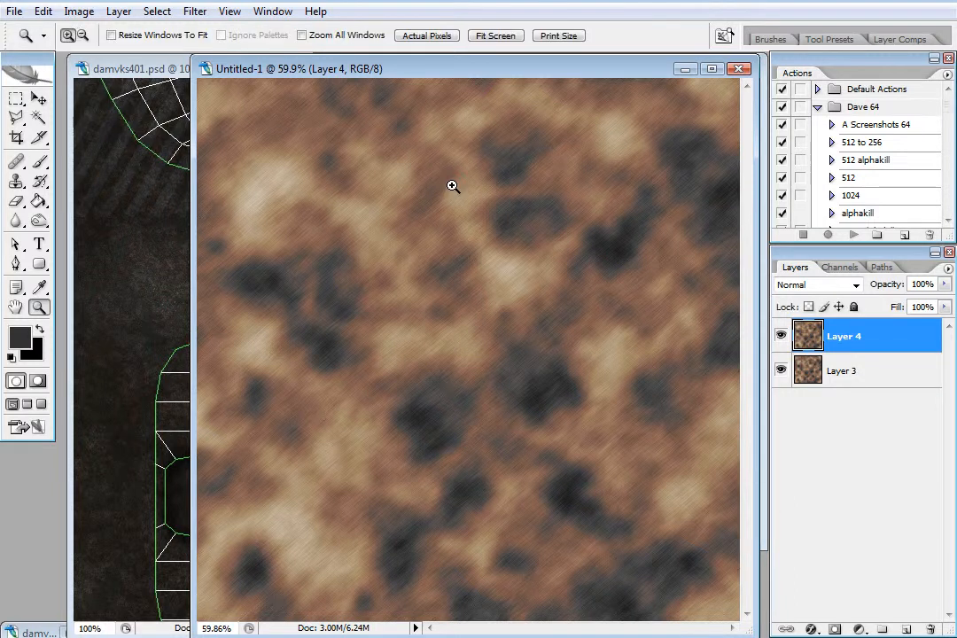
- Apply the Ocean Ripple distortion filter to Layer 4
{"action": "left_click", "coordinate": [195, 12]}
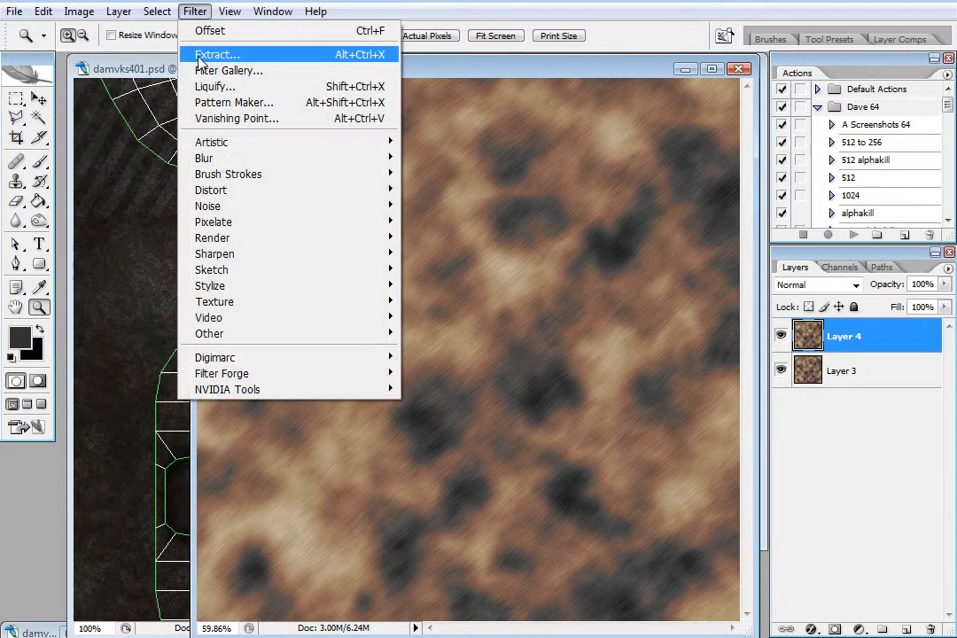
{"action": "mouse_move", "coordinate": [257, 166]}
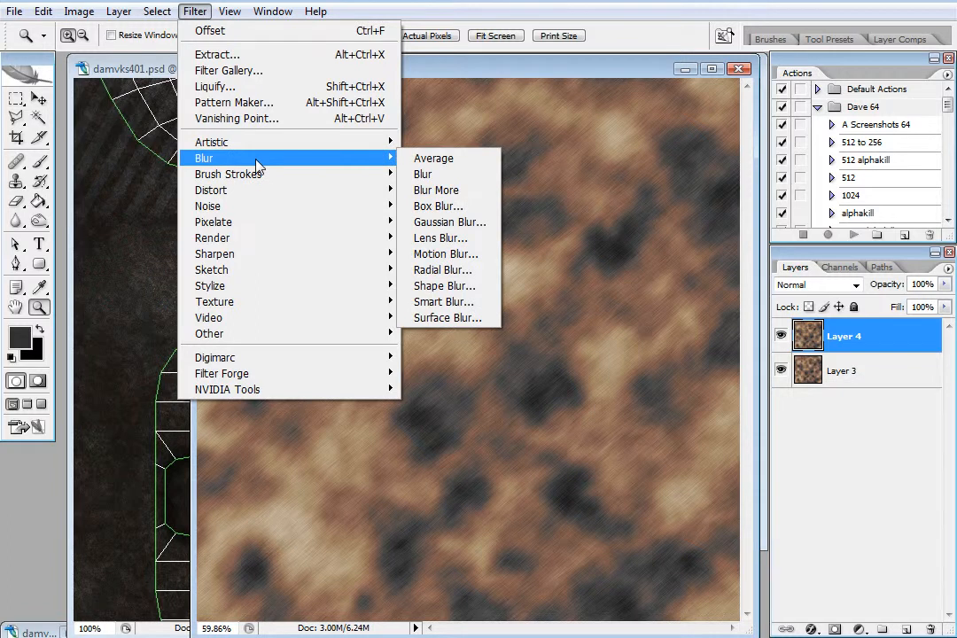
{"action": "mouse_move", "coordinate": [306, 193]}
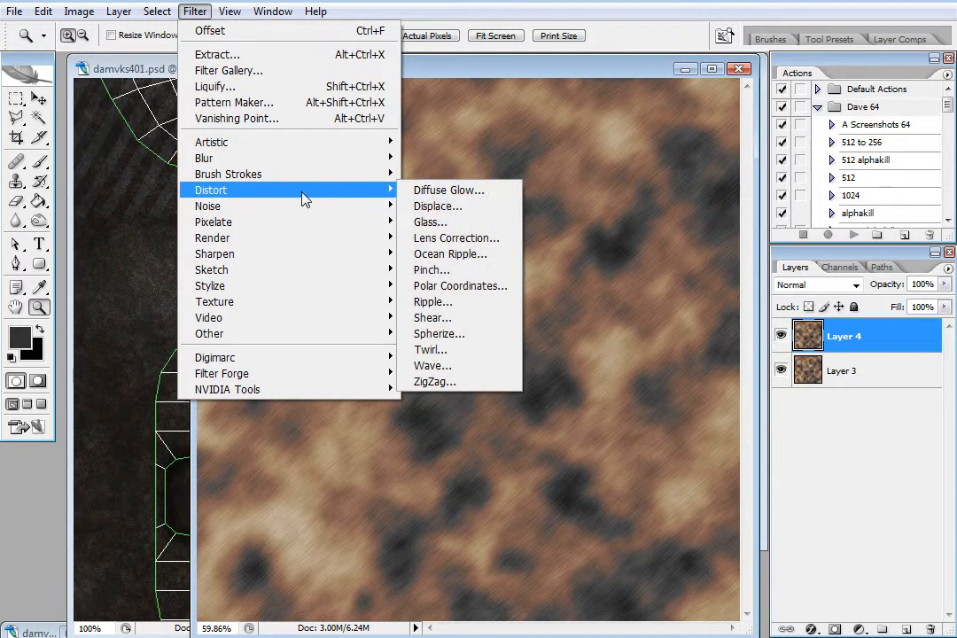
{"action": "left_click", "coordinate": [474, 256]}
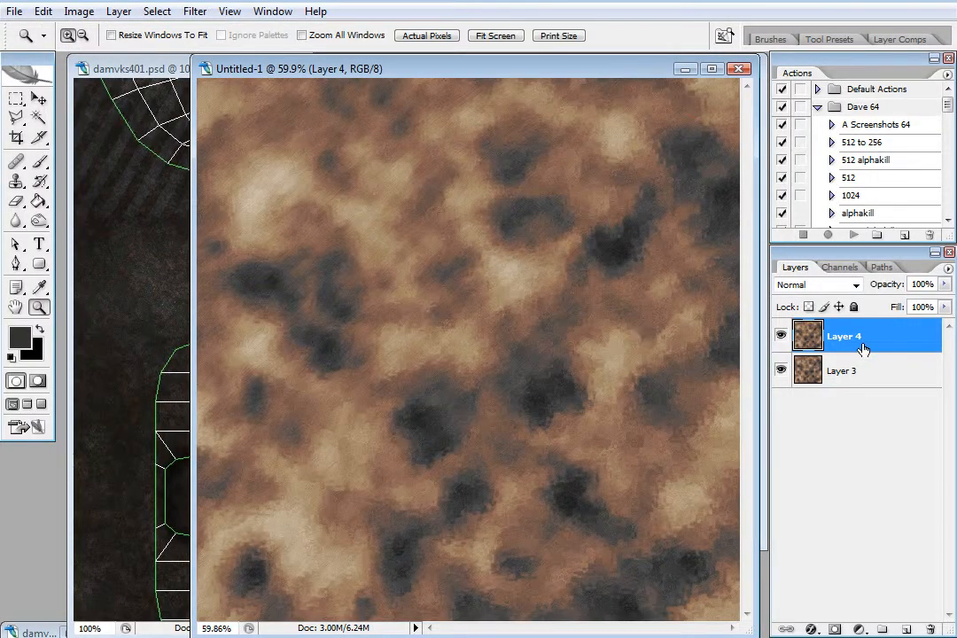
- Compare Multiply, Lighten and Overlay blending on Layer 4, and set its blend mode to Soft Light
{"action": "left_click", "coordinate": [857, 285]}
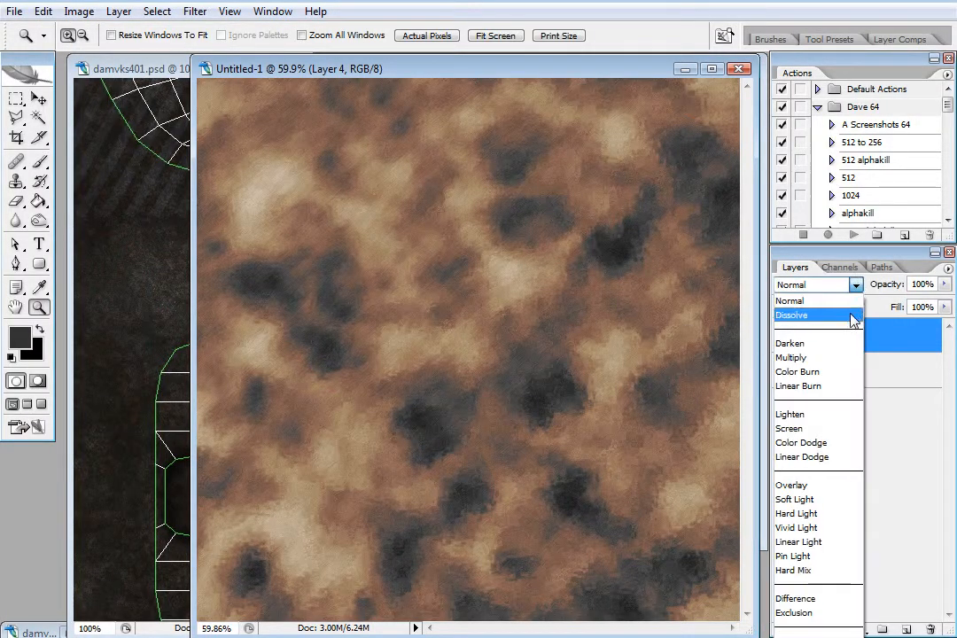
{"action": "left_click", "coordinate": [847, 359]}
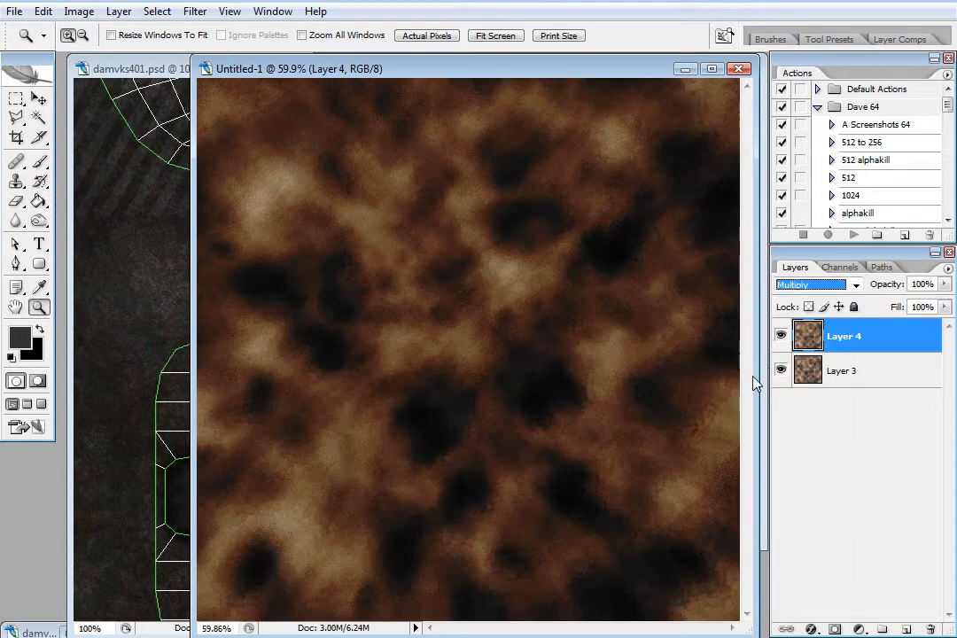
{"action": "key", "text": "Down"}
{"action": "key", "text": "Down"}
{"action": "key", "text": "Down"}
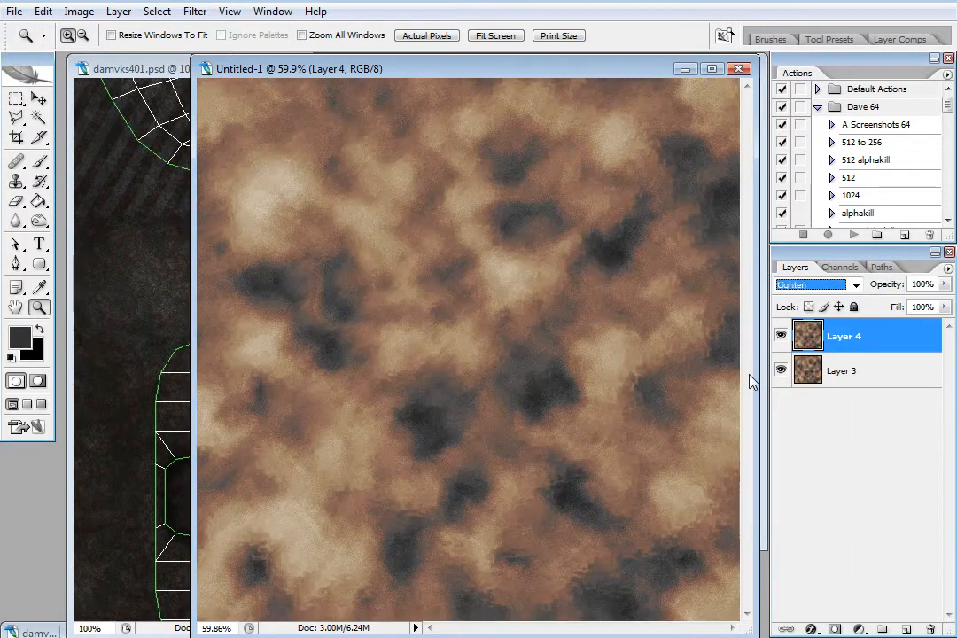
{"action": "key", "text": "Down"}
{"action": "key", "text": "Down"}
{"action": "key", "text": "Down"}
{"action": "key", "text": "Down"}
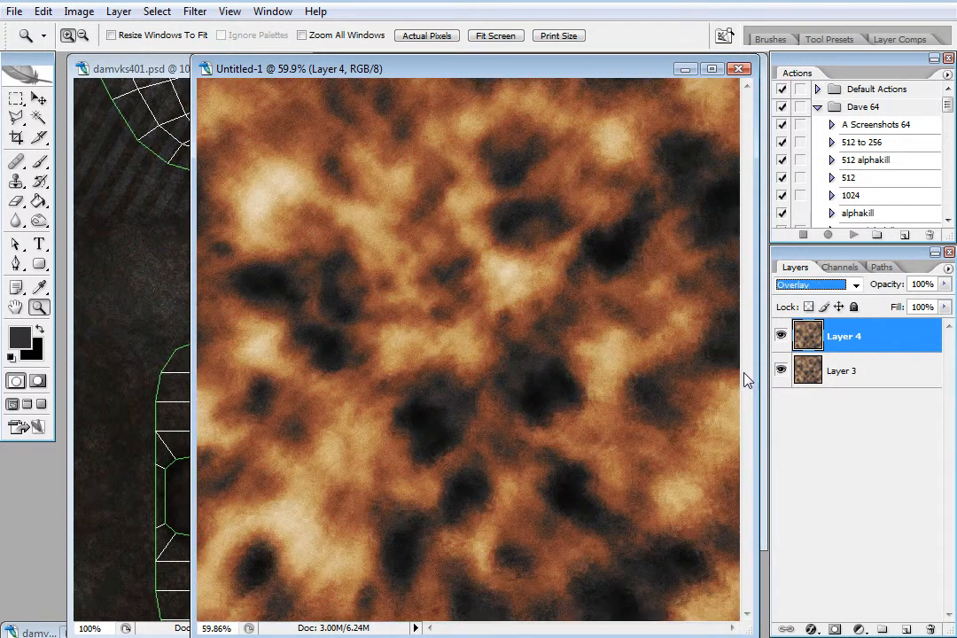
{"action": "key", "text": "Down"}
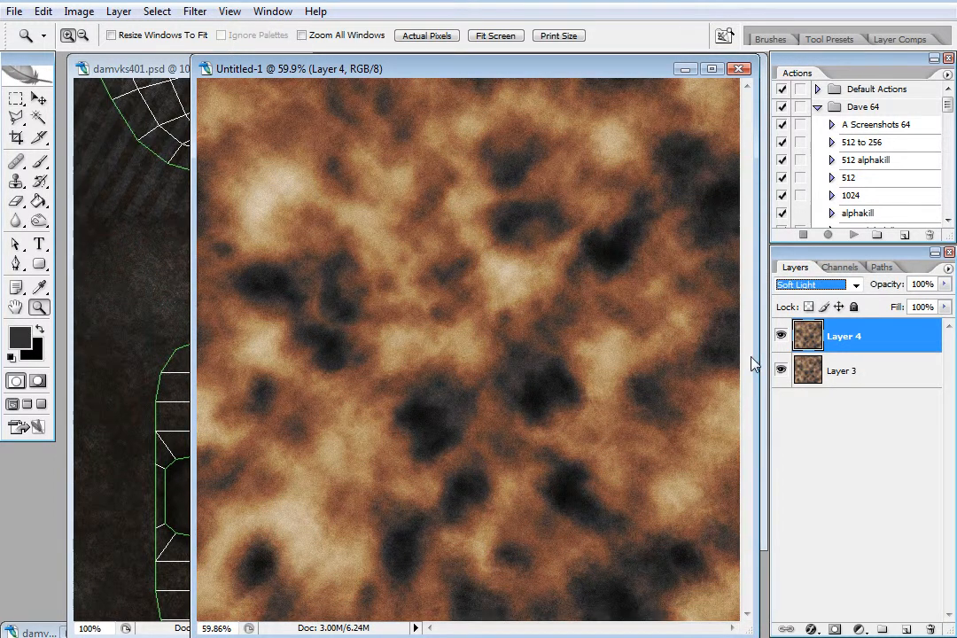
{"action": "left_click", "coordinate": [492, 75]}
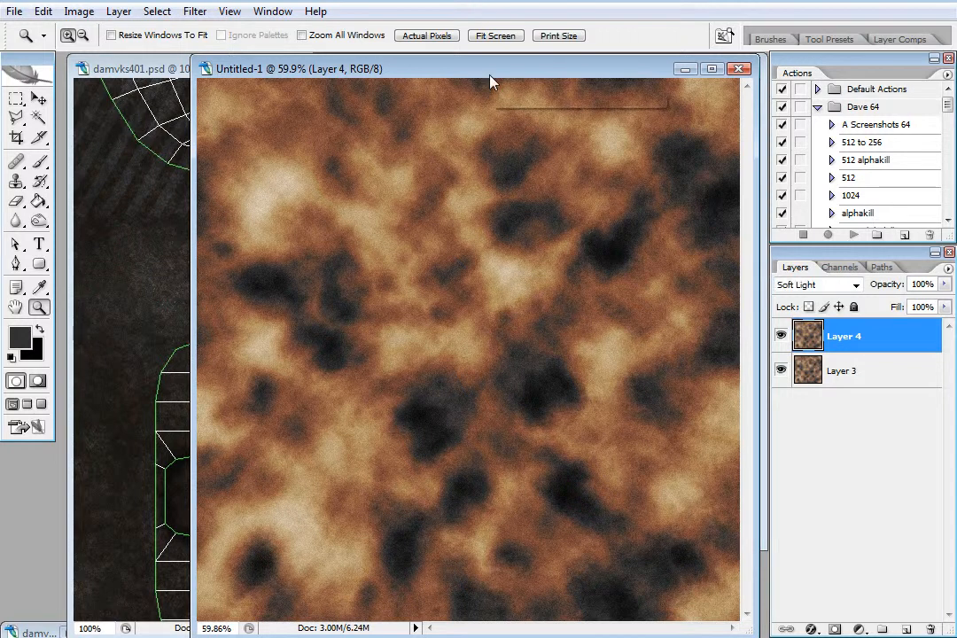
{"action": "left_click", "coordinate": [43, 12]}
{"action": "mouse_move", "coordinate": [208, 319]}
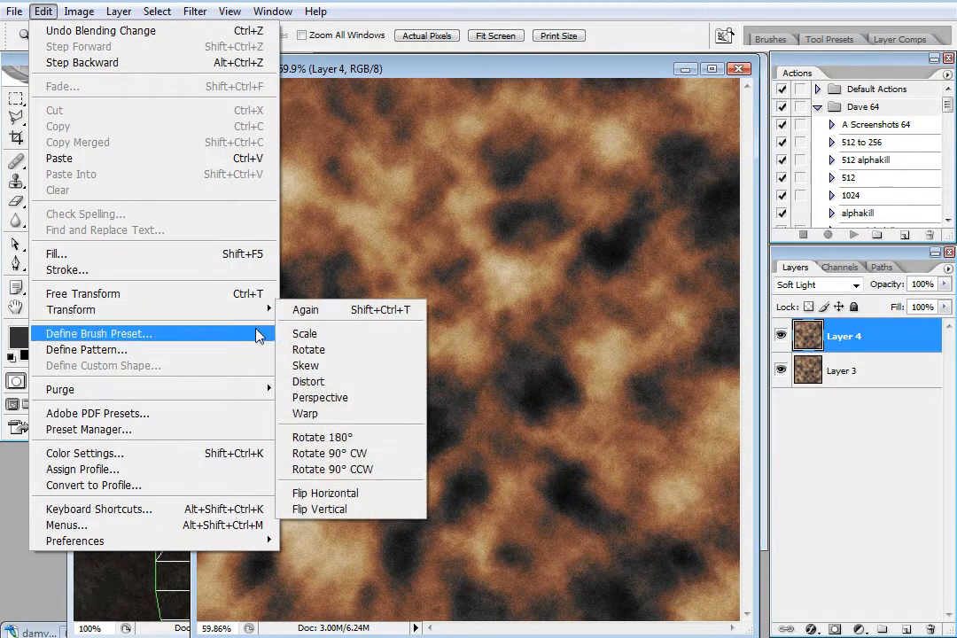
{"action": "left_click", "coordinate": [370, 458]}
- Offset Layer 4 by 512 pixels right and 512 pixels down, and merge it with Layer 3 into a single layer
{"action": "left_click", "coordinate": [195, 13]}
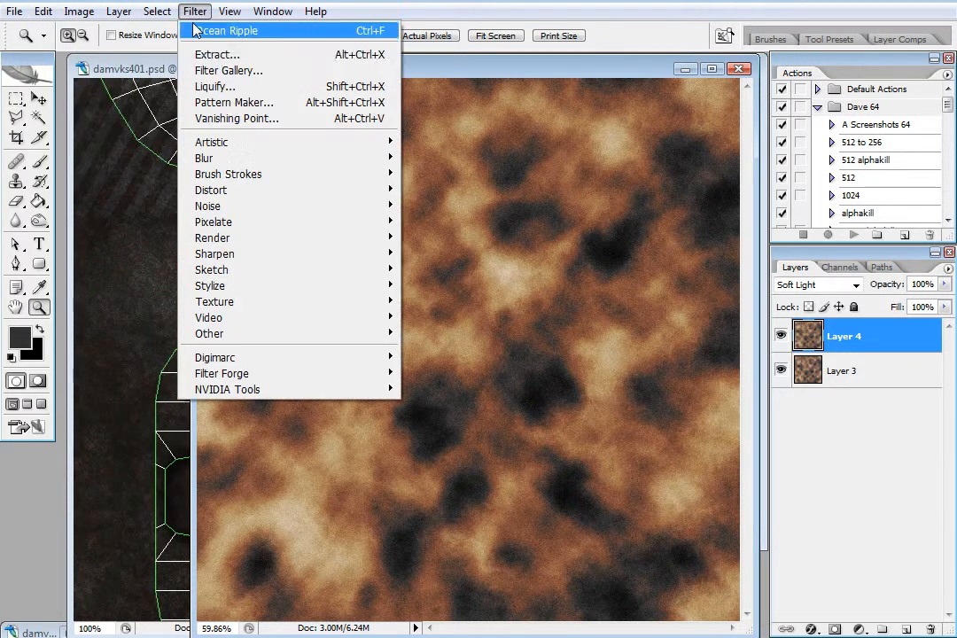
{"action": "mouse_move", "coordinate": [317, 335]}
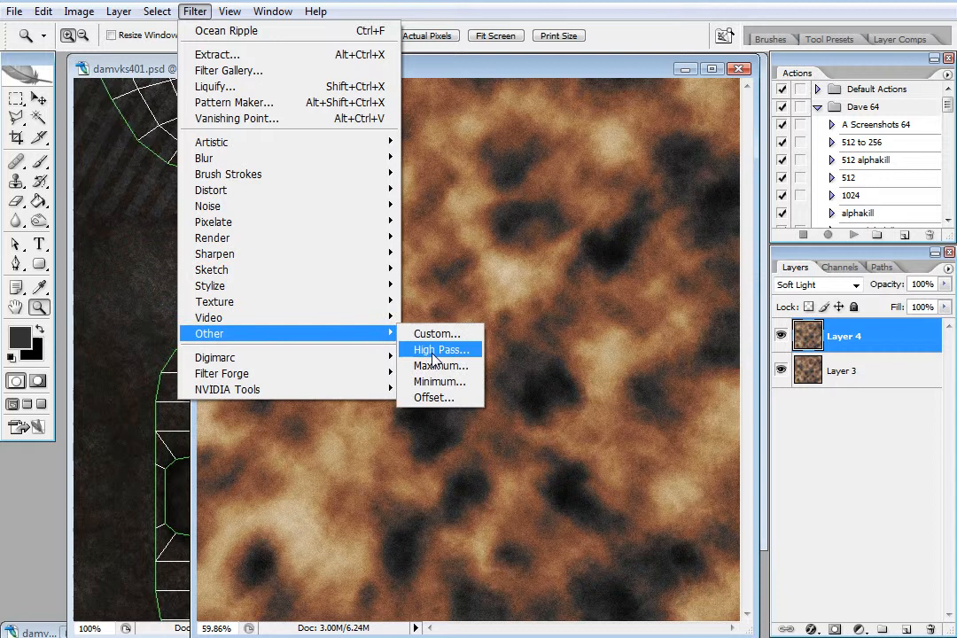
{"action": "left_click", "coordinate": [443, 398]}
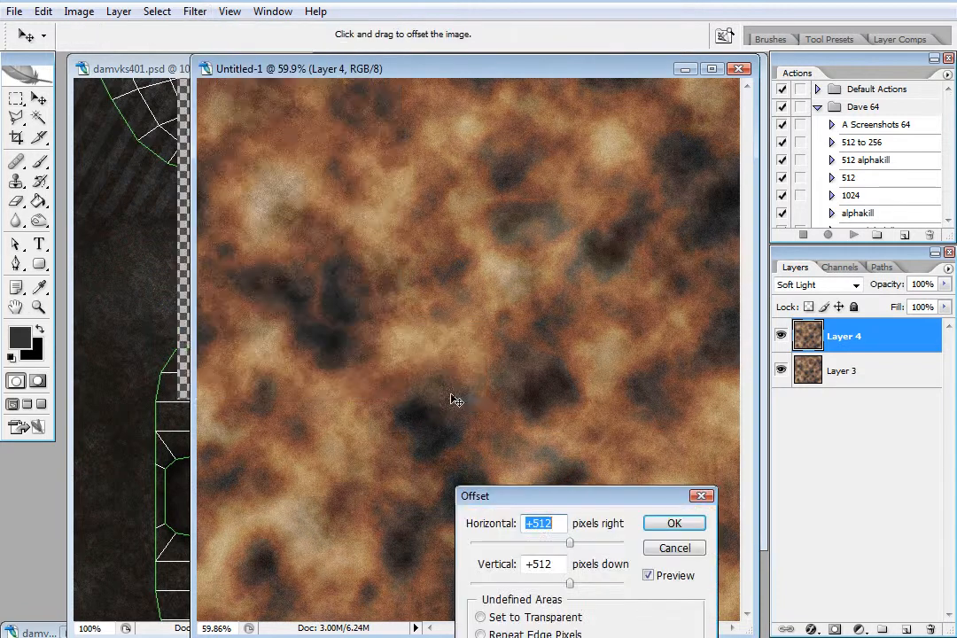
{"action": "left_click", "coordinate": [676, 524]}
{"action": "key", "text": "z"}
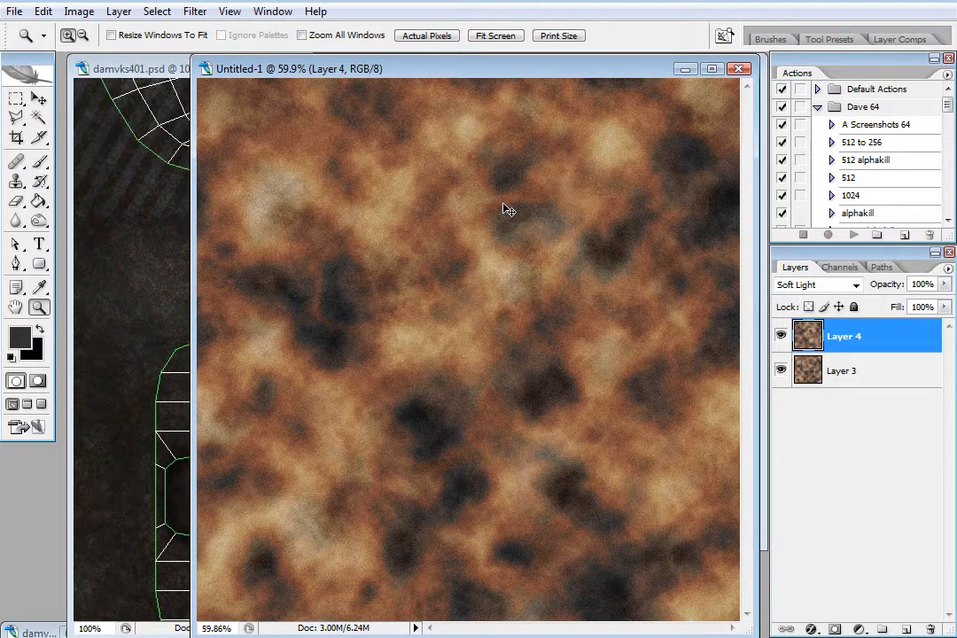
{"action": "key", "text": "ctrl+shift+e"}
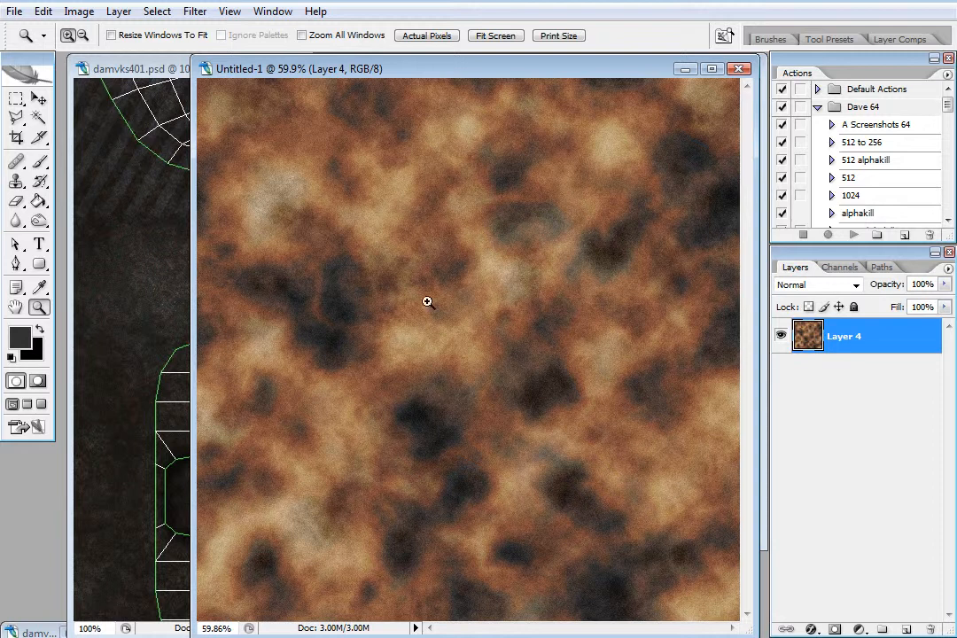
- Darken and flatten the merged texture with Brightness/Contrast, using brightness -38 and contrast about -70
{"action": "left_click", "coordinate": [78, 11]}
{"action": "mouse_move", "coordinate": [122, 58]}
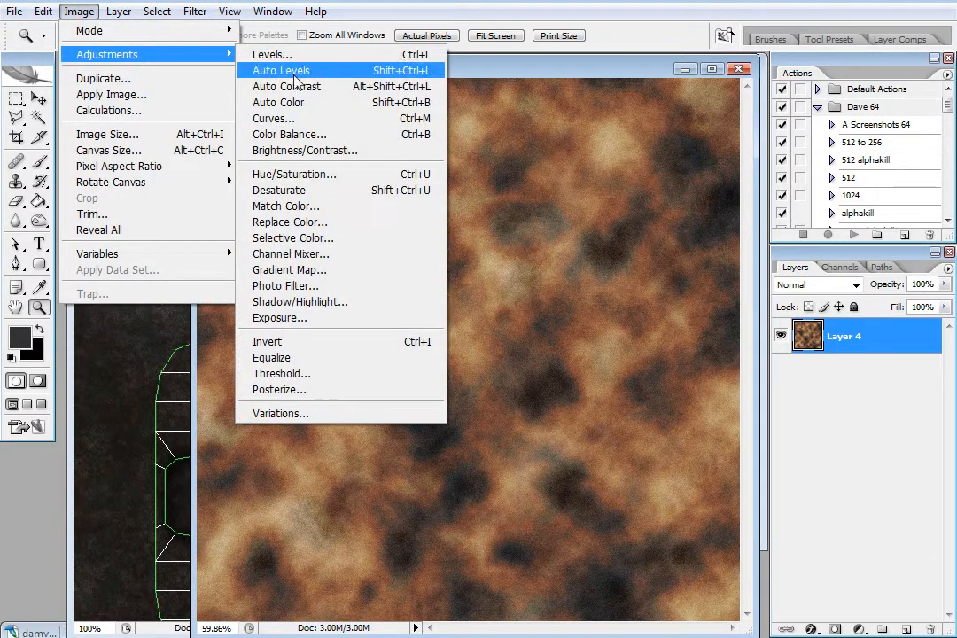
{"action": "left_click", "coordinate": [332, 150]}
{"action": "left_click_drag", "start_coordinate": [684, 604], "coordinate": [648, 612]}
{"action": "key", "text": "Up"}
{"action": "key", "text": "Up"}
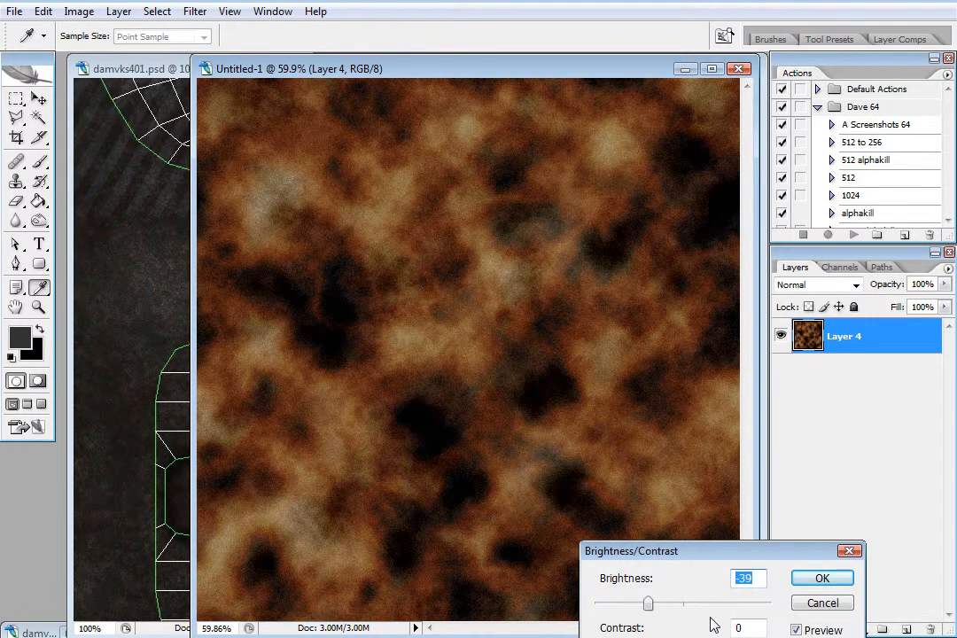
{"action": "left_click_drag", "start_coordinate": [681, 637], "coordinate": [637, 637]}
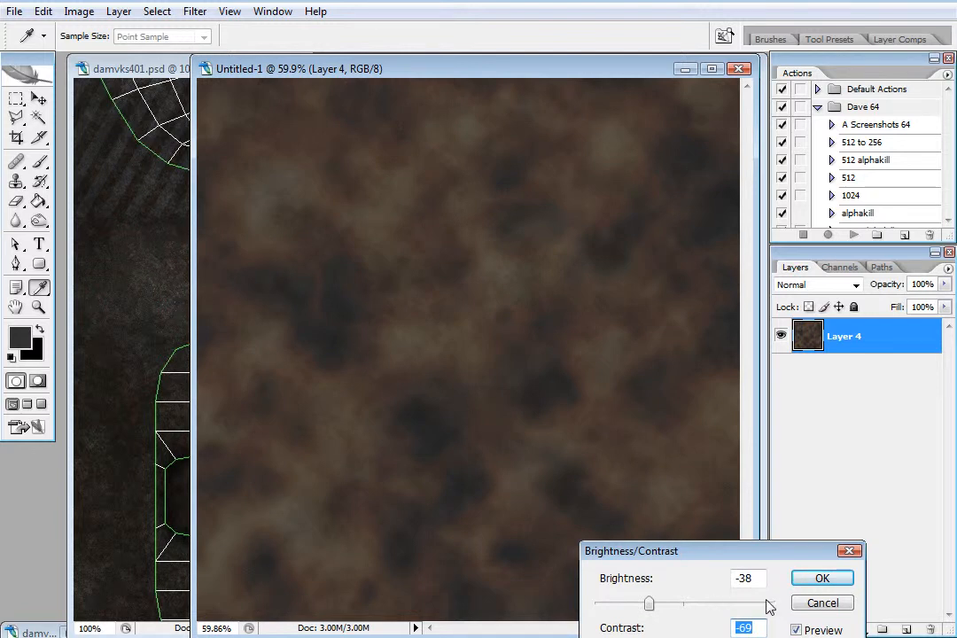
{"action": "key", "text": "Down"}
{"action": "left_click", "coordinate": [822, 578]}
{"action": "key", "text": "z"}
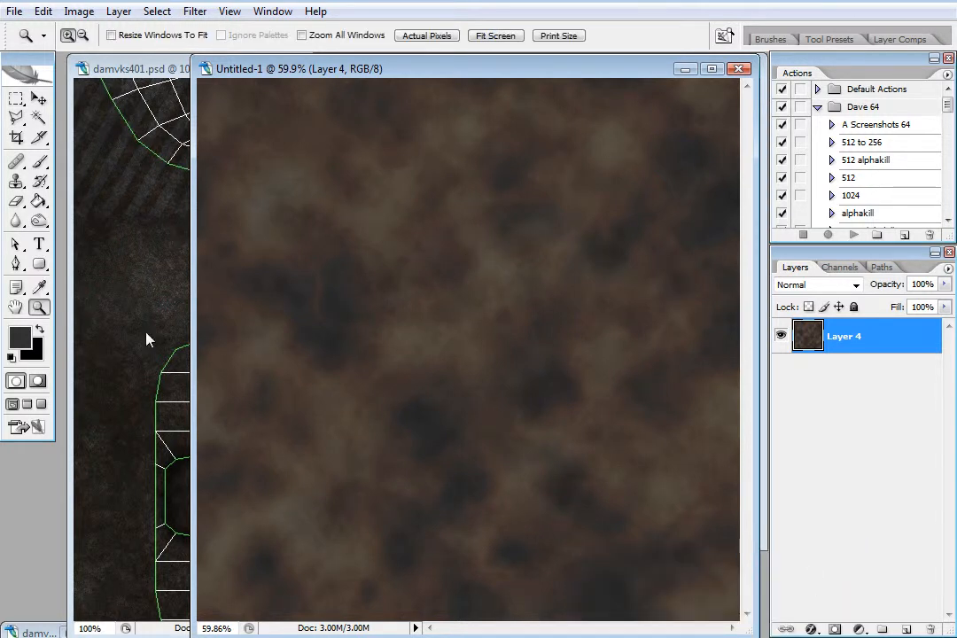
- Set the foreground colour to the olive tone 505036 and activate the Brush tool
{"action": "left_click", "coordinate": [20, 337]}
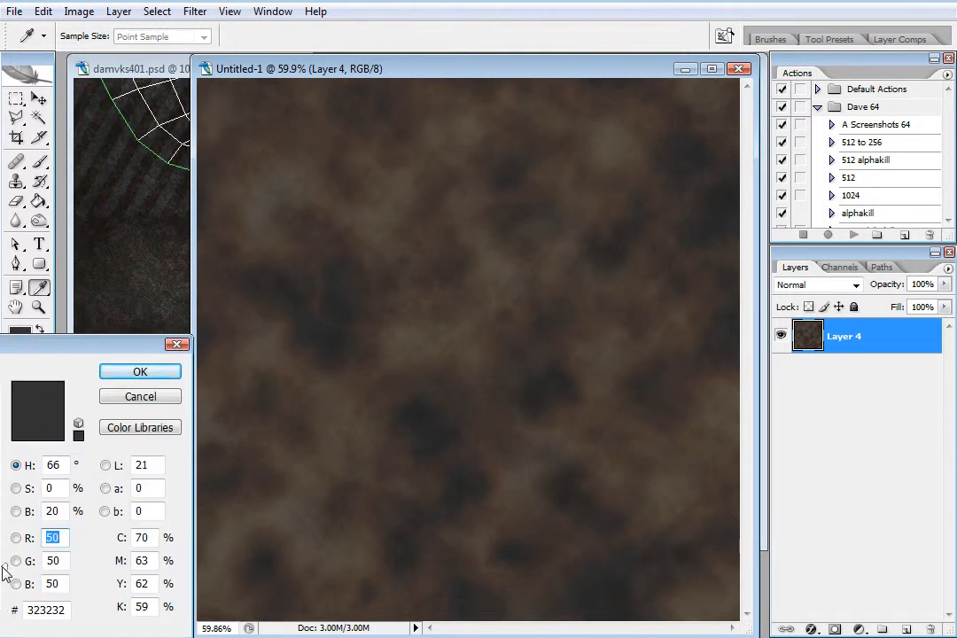
{"action": "left_click_drag", "start_coordinate": [3, 568], "coordinate": [0, 542]}
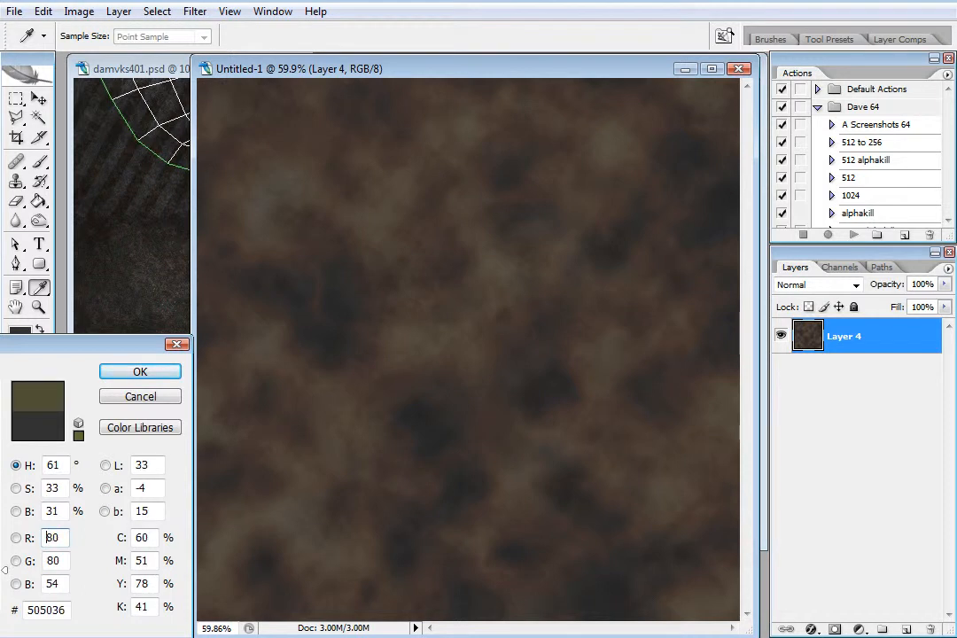
{"action": "left_click", "coordinate": [107, 375]}
{"action": "left_click", "coordinate": [44, 314]}
{"action": "left_click", "coordinate": [39, 161]}
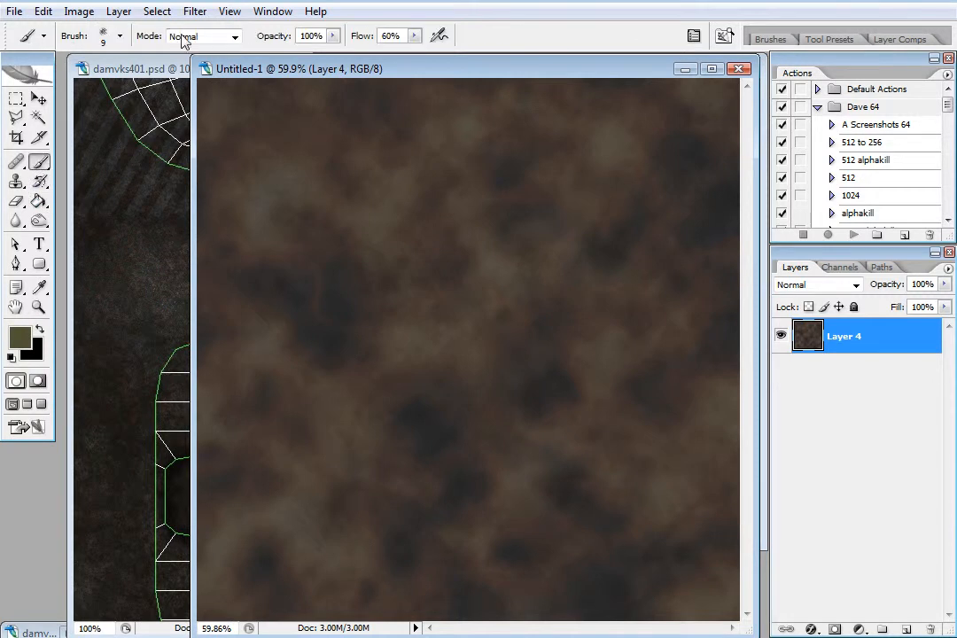
{"action": "left_click", "coordinate": [235, 37]}
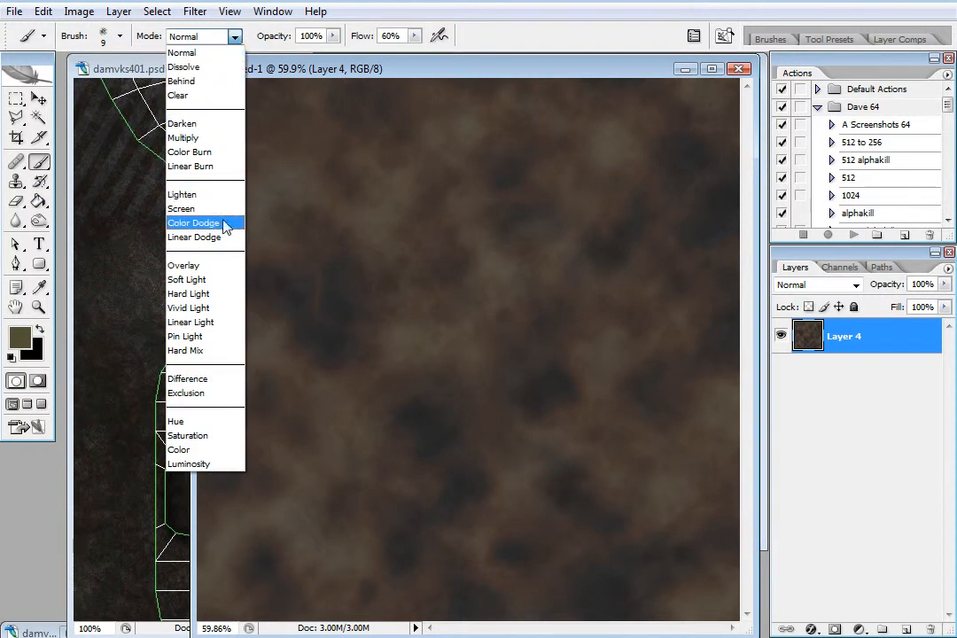
{"action": "left_click", "coordinate": [430, 72]}
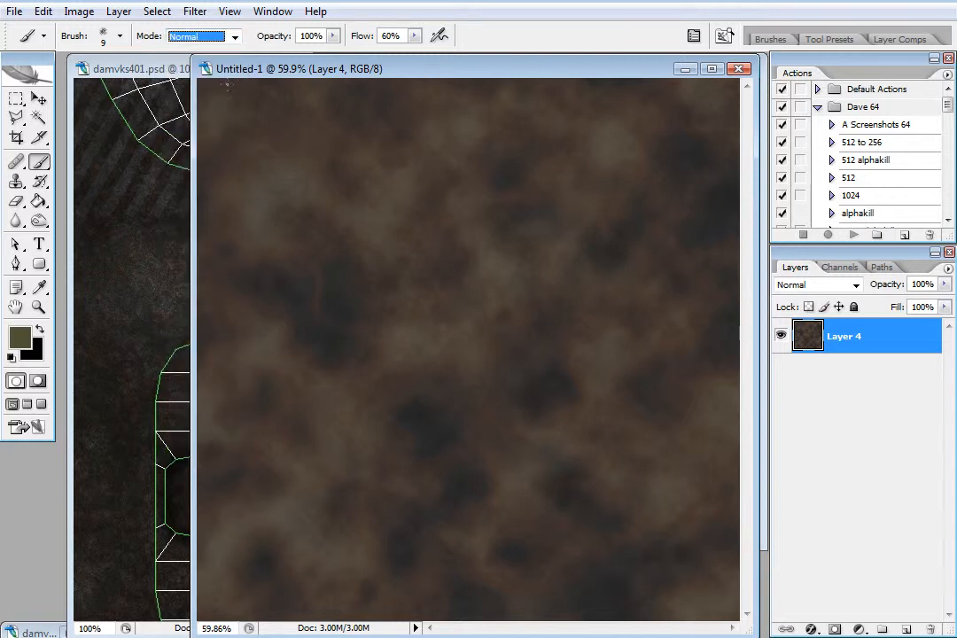
{"action": "left_click", "coordinate": [118, 39]}
{"action": "left_click_drag", "start_coordinate": [207, 133], "coordinate": [208, 634]}
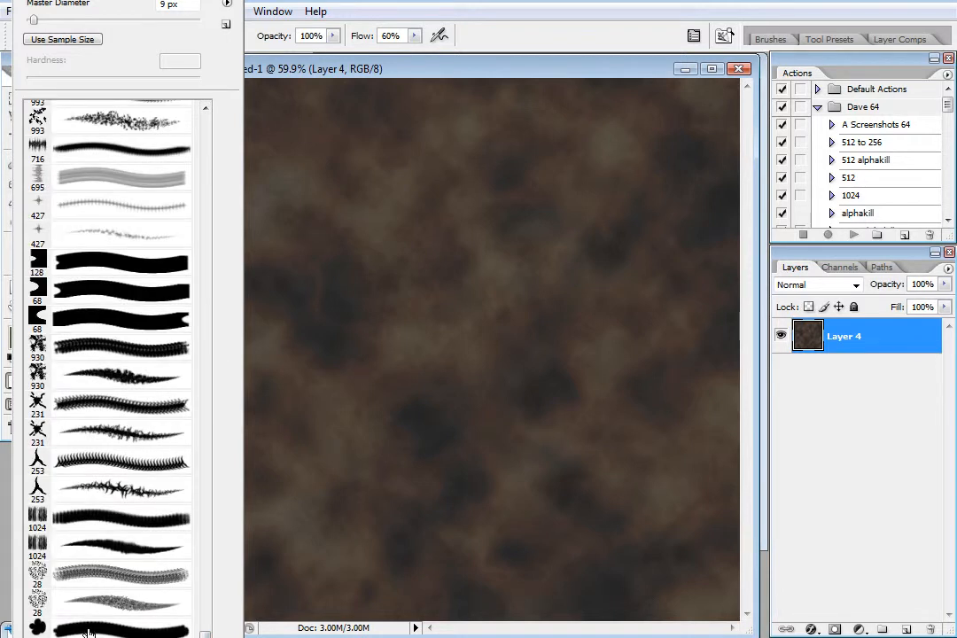
{"action": "left_click", "coordinate": [436, 78]}
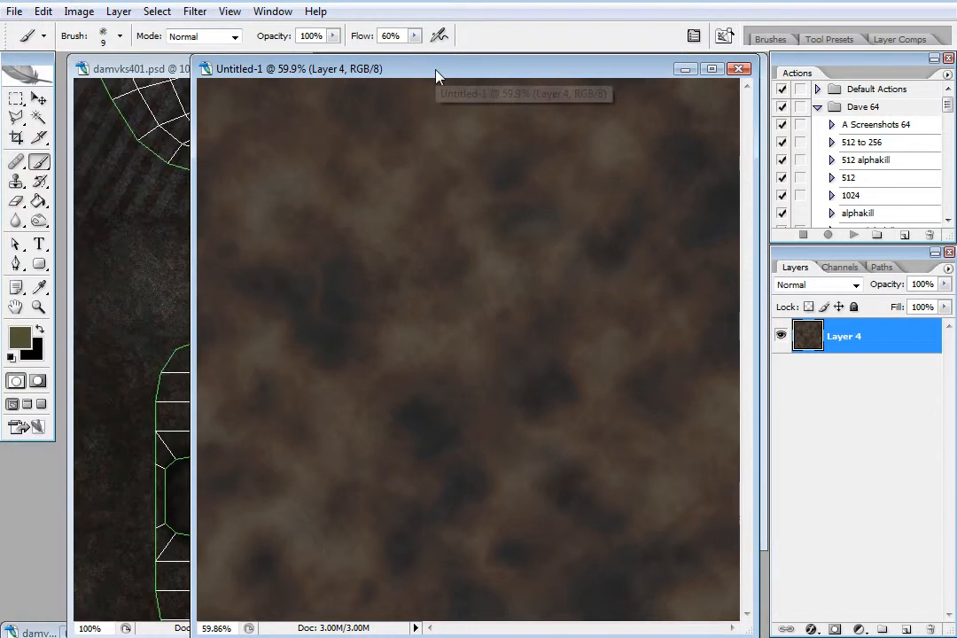
- Enlarge the speckled brush to 175 px and add a new empty layer above Layer 4
{"action": "key", "text": "bracketright"}
{"action": "key", "text": "bracketright"}
{"action": "key", "text": "bracketright"}
{"action": "key", "text": "bracketright"}
{"action": "key", "text": "bracketright"}
{"action": "key", "text": "bracketright"}
{"action": "key", "text": "bracketright"}
{"action": "key", "text": "bracketright"}
{"action": "key", "text": "bracketright"}
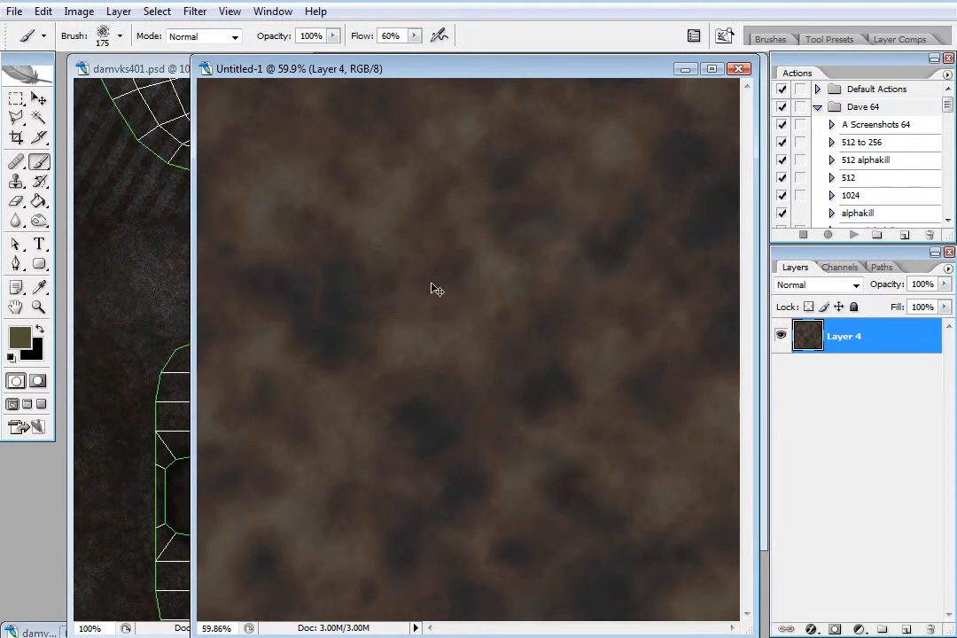
{"action": "key", "text": "ctrl+shift+n"}
{"action": "key", "text": "Return"}
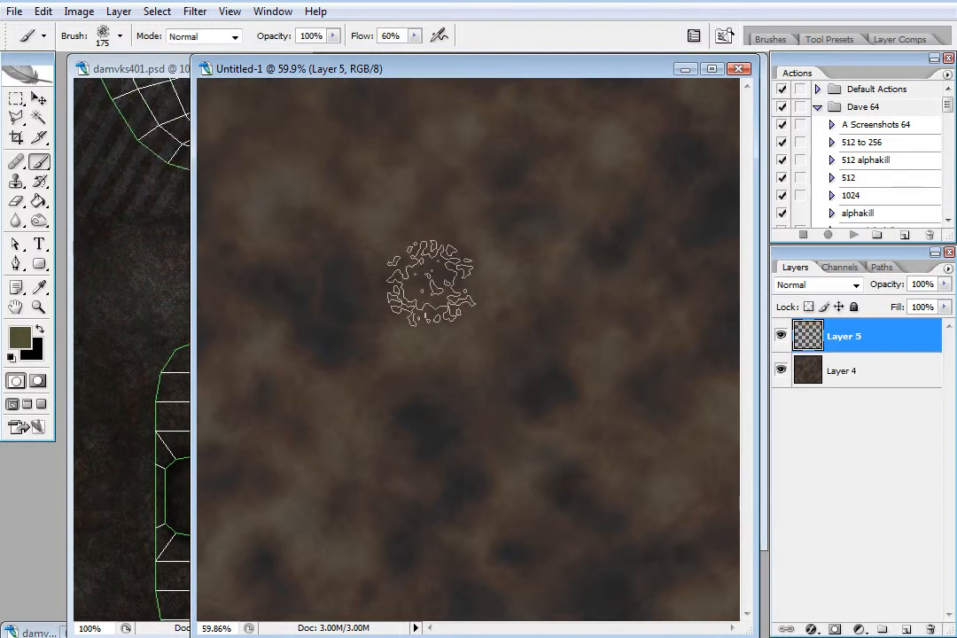
- Stamp scattered olive patches across Layer 5 with the speckled brush, and repeat the last Offset filter on that layer
{"action": "left_click", "coordinate": [442, 165]}
{"action": "left_click", "coordinate": [441, 273]}
{"action": "left_click", "coordinate": [528, 344]}
{"action": "left_click", "coordinate": [633, 203]}
{"action": "left_click", "coordinate": [430, 424]}
{"action": "left_click", "coordinate": [450, 532]}
{"action": "left_click", "coordinate": [503, 546]}
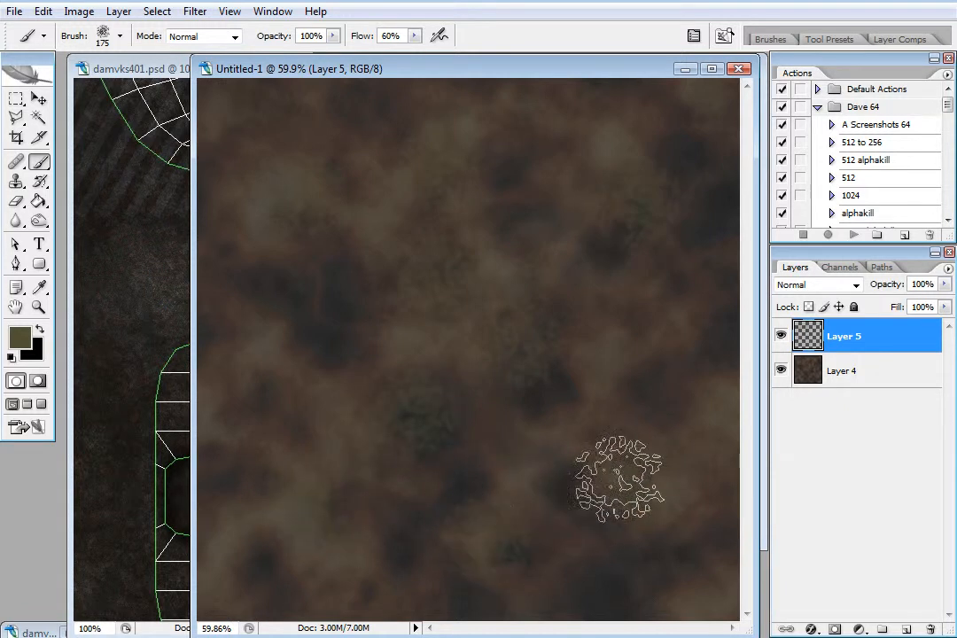
{"action": "left_click", "coordinate": [195, 12]}
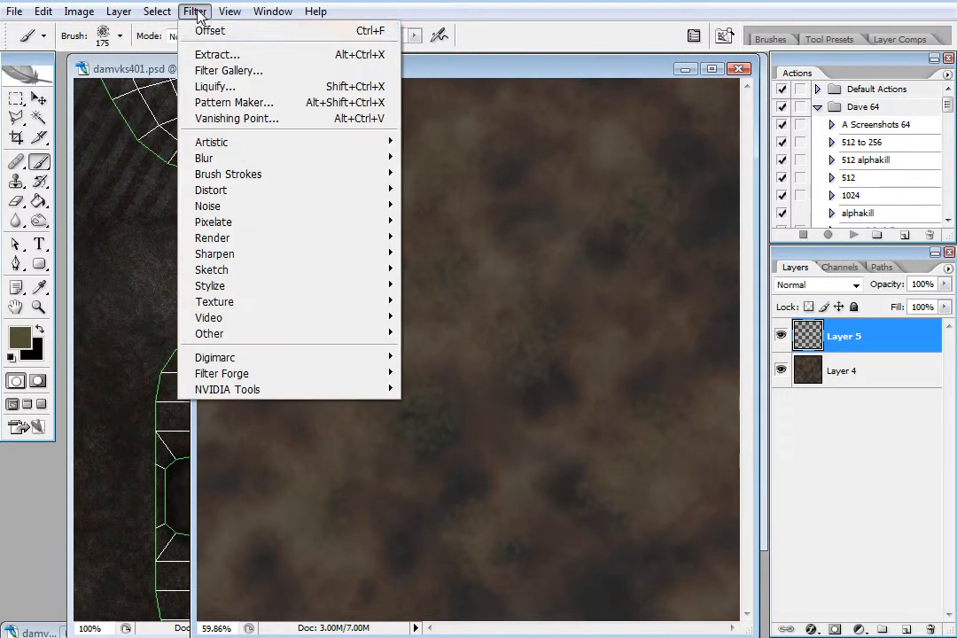
{"action": "left_click", "coordinate": [209, 31]}
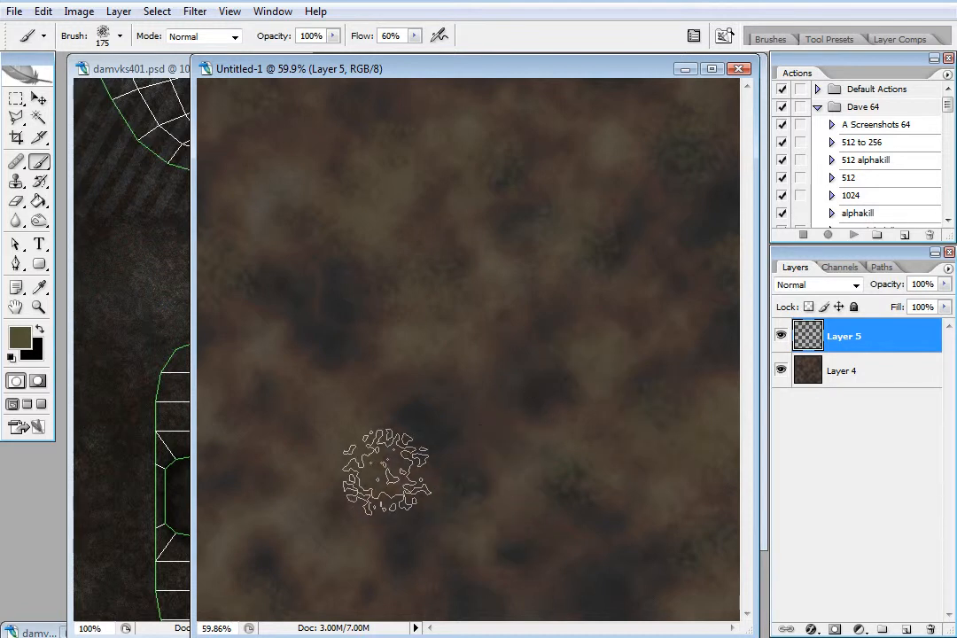
- Try Saturation blending on Layer 5 and set its blend mode to Color
{"action": "left_click", "coordinate": [852, 285]}
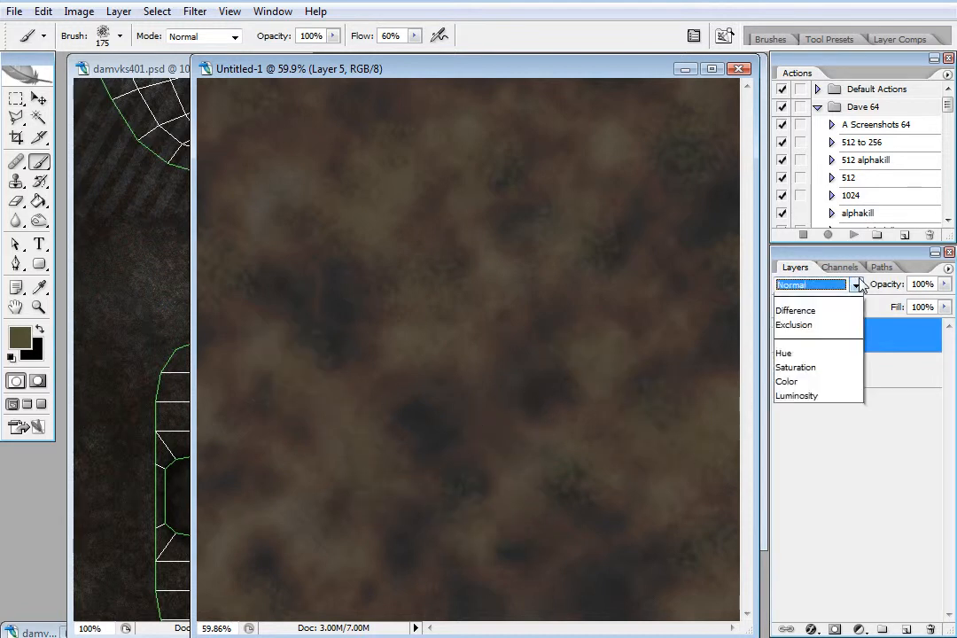
{"action": "left_click", "coordinate": [815, 634]}
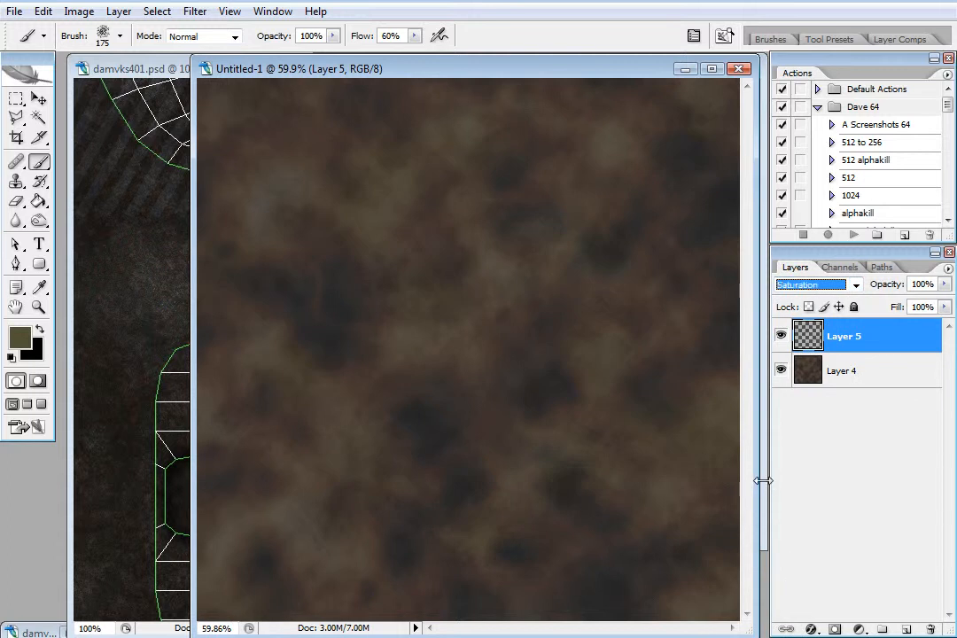
{"action": "key", "text": "Down"}
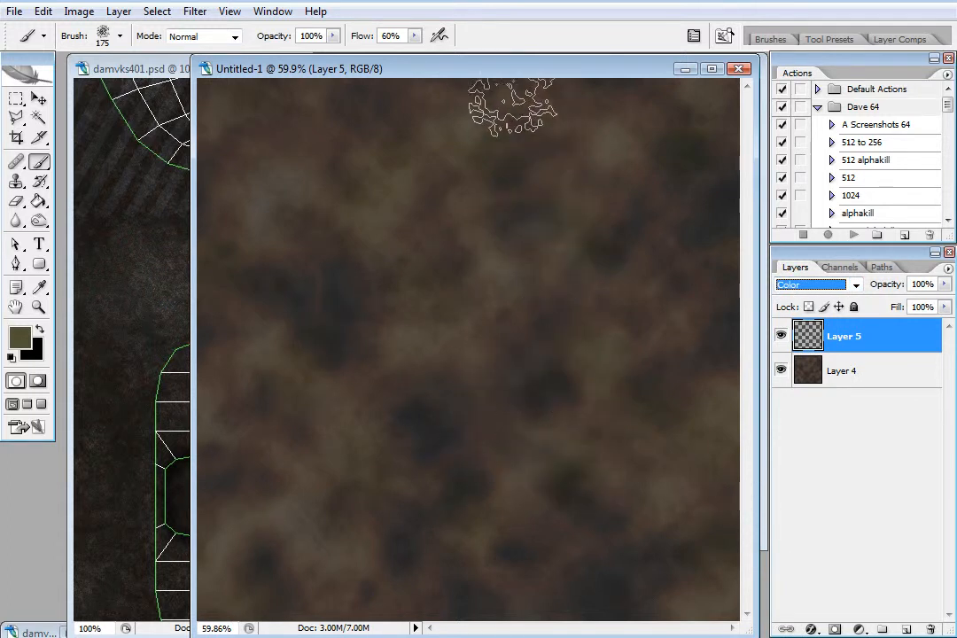
- Merge Layer 5 down into Layer 4 and close the untitled document without saving it
{"action": "key", "text": "ctrl+e"}
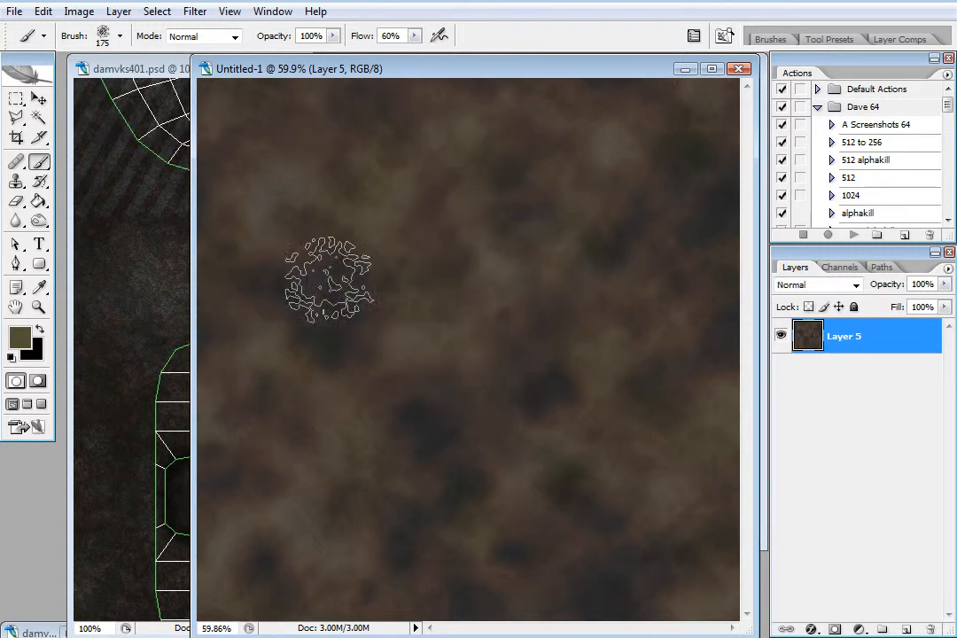
{"action": "left_click", "coordinate": [739, 70]}
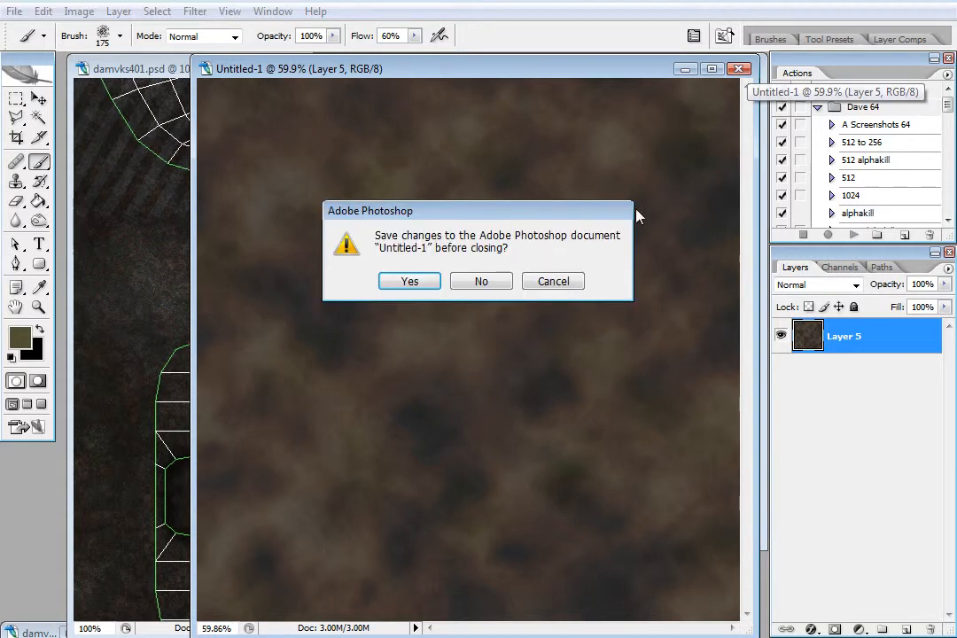
{"action": "left_click", "coordinate": [481, 282]}
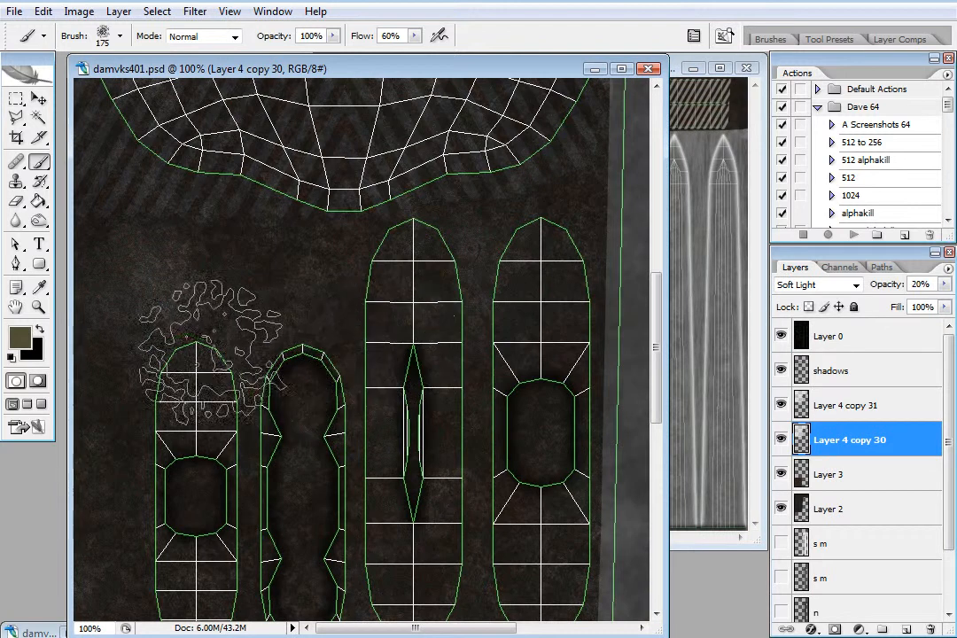
- Zoom damvks401.psd out to 25% to view it beside the other two texture documents
{"action": "left_click", "coordinate": [39, 307]}
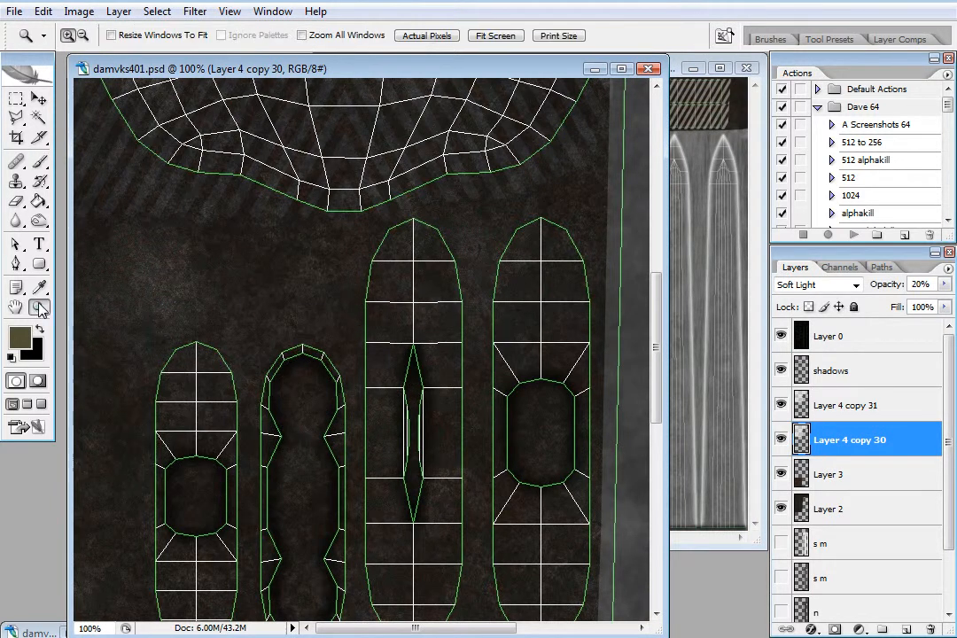
{"action": "right_click", "coordinate": [412, 249]}
{"action": "left_click", "coordinate": [434, 261]}
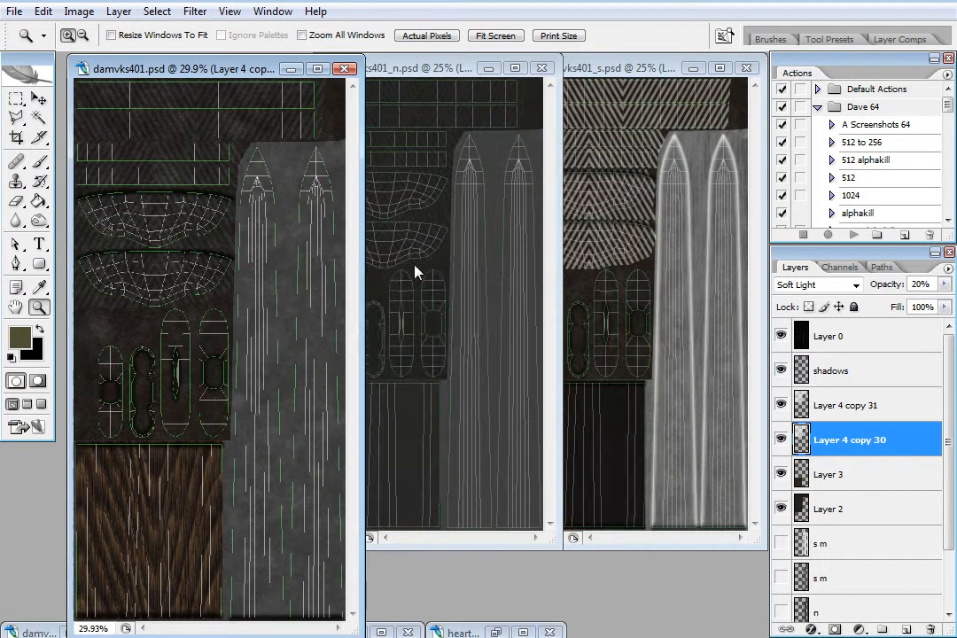
{"action": "right_click", "coordinate": [274, 264]}
{"action": "left_click", "coordinate": [333, 361]}
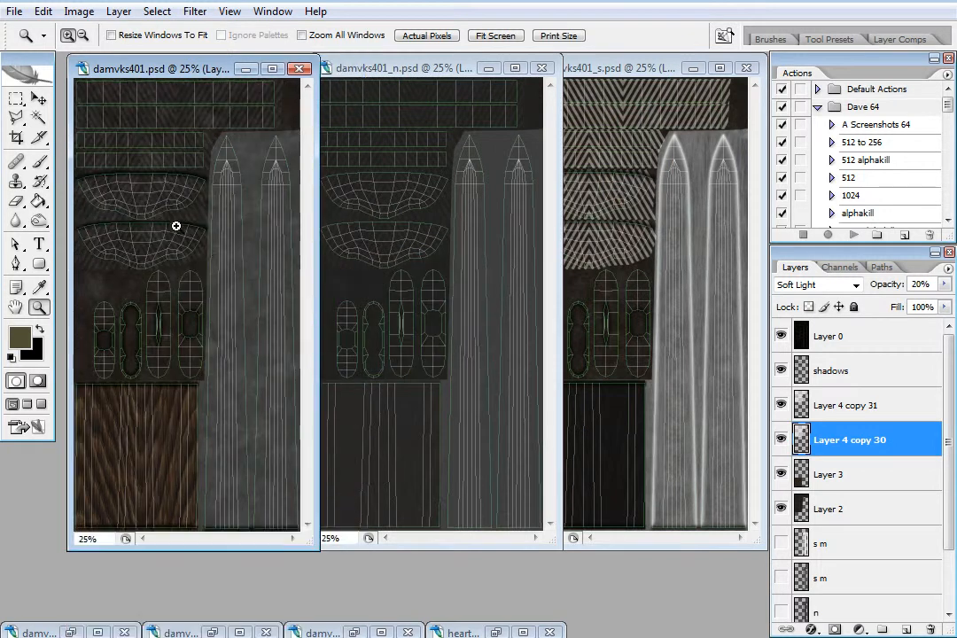
{"action": "left_click", "coordinate": [39, 99]}
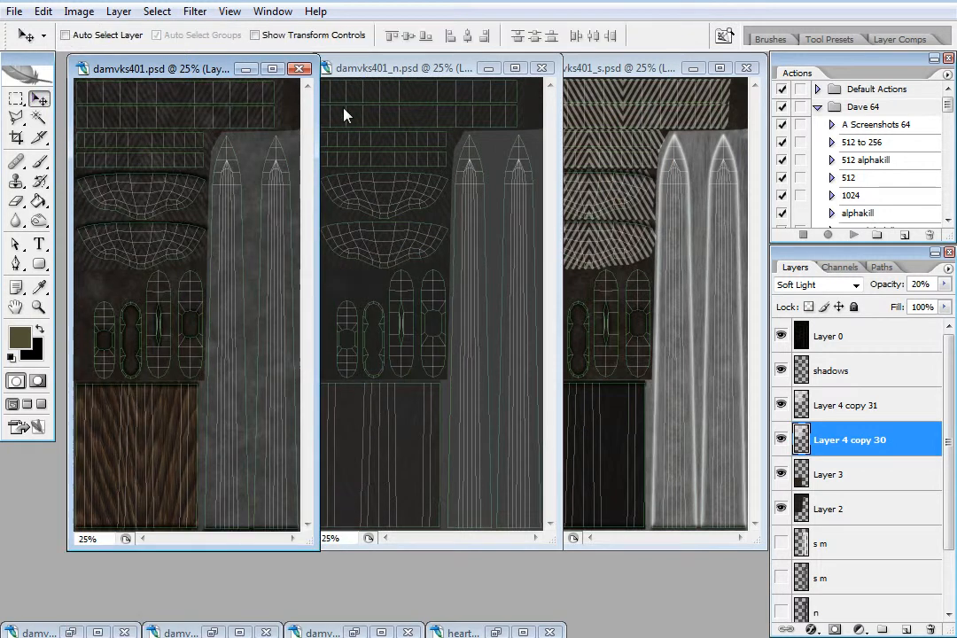
- Switch to damvks401_n.psd and examine its guard and strip areas at up to 100% zoom
{"action": "left_click", "coordinate": [414, 73]}
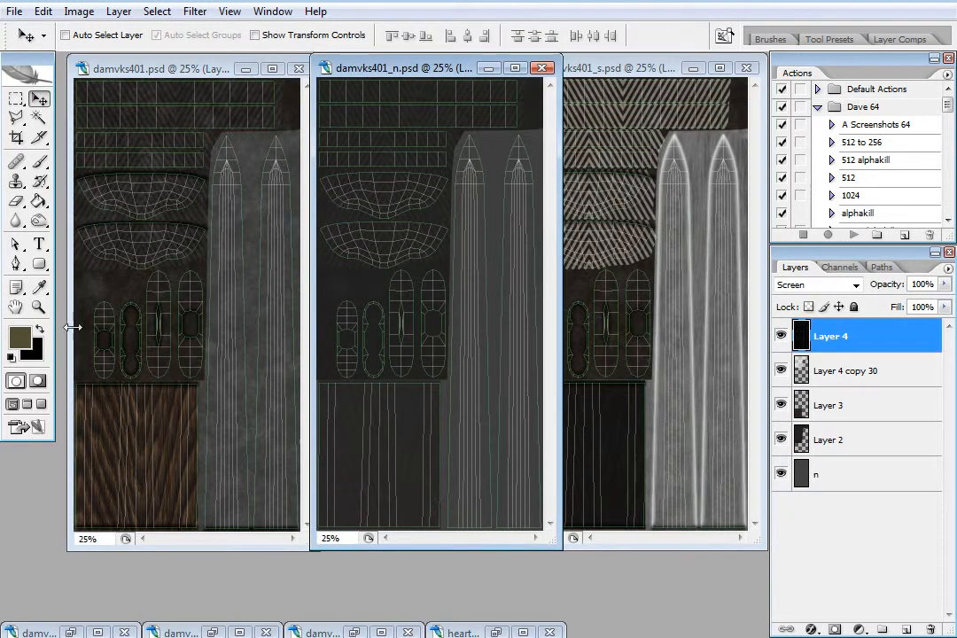
{"action": "left_click", "coordinate": [38, 307]}
{"action": "right_click", "coordinate": [432, 287]}
{"action": "left_click", "coordinate": [467, 367]}
{"action": "right_click", "coordinate": [445, 357]}
{"action": "left_click", "coordinate": [534, 432]}
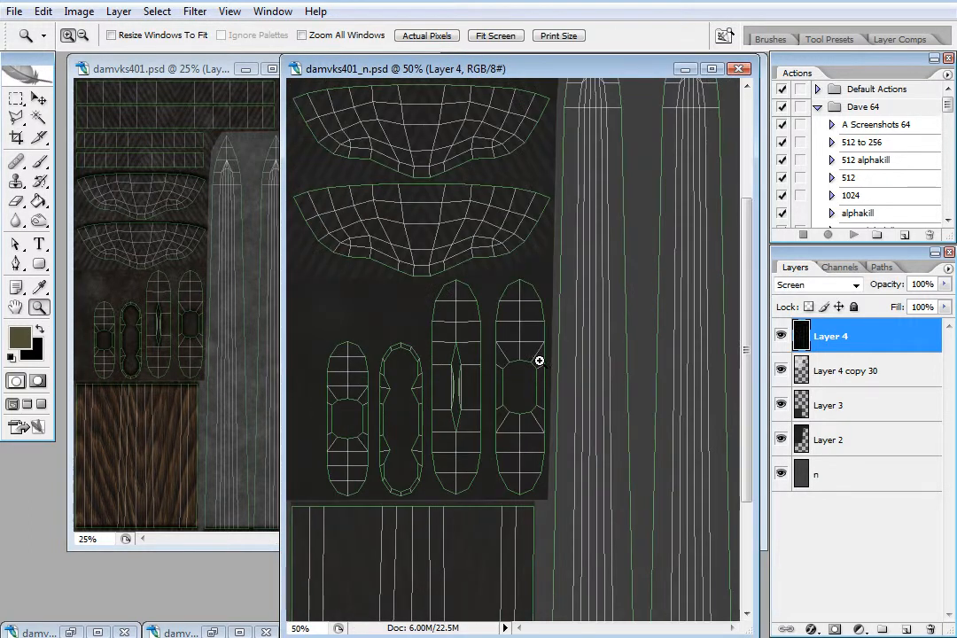
{"action": "left_click", "coordinate": [189, 70]}
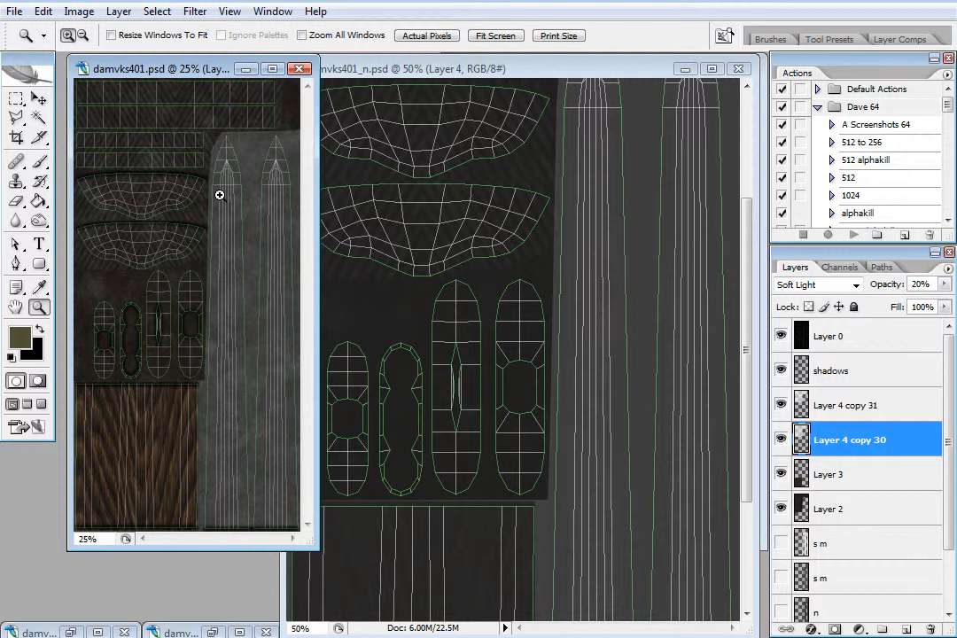
{"action": "left_click", "coordinate": [526, 75]}
{"action": "right_click", "coordinate": [519, 195]}
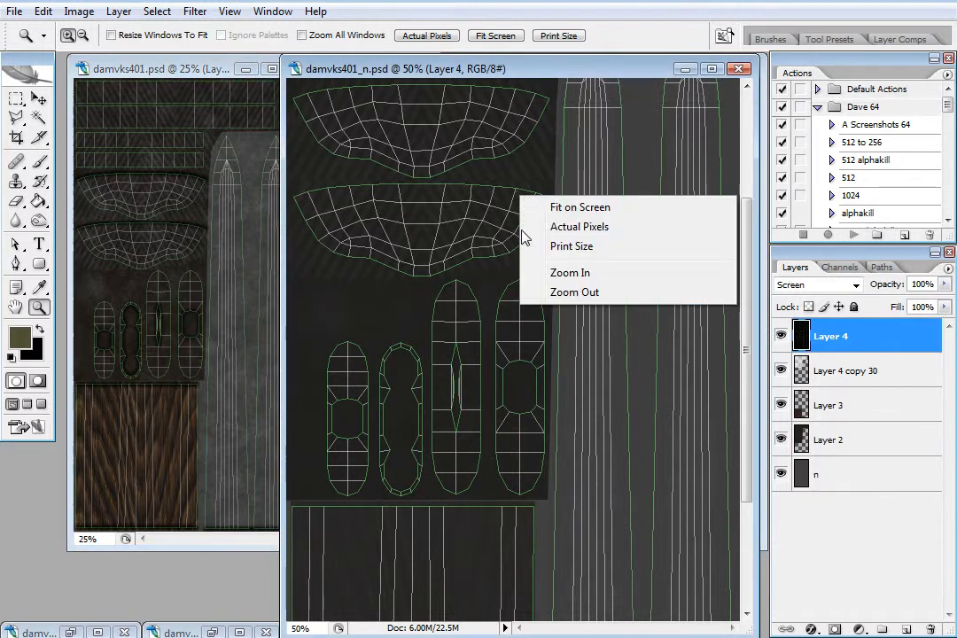
{"action": "left_click", "coordinate": [440, 155]}
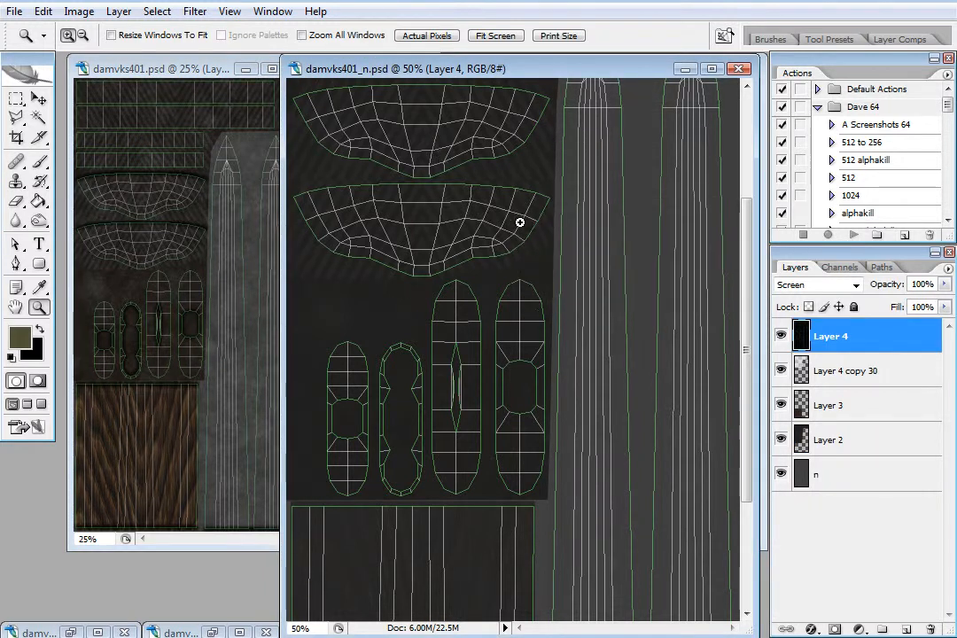
{"action": "left_click", "coordinate": [452, 155]}
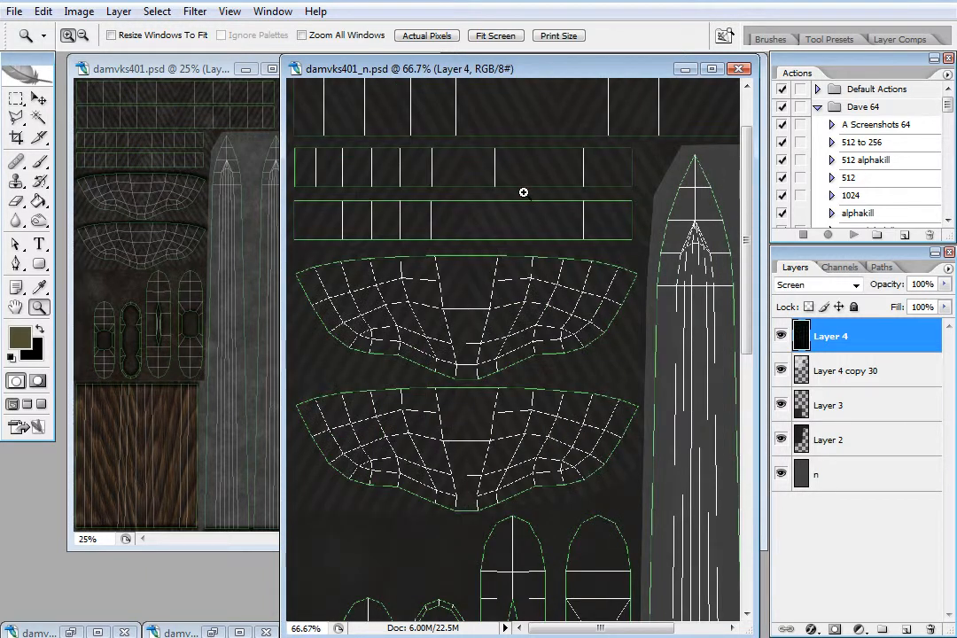
{"action": "left_click", "coordinate": [530, 248]}
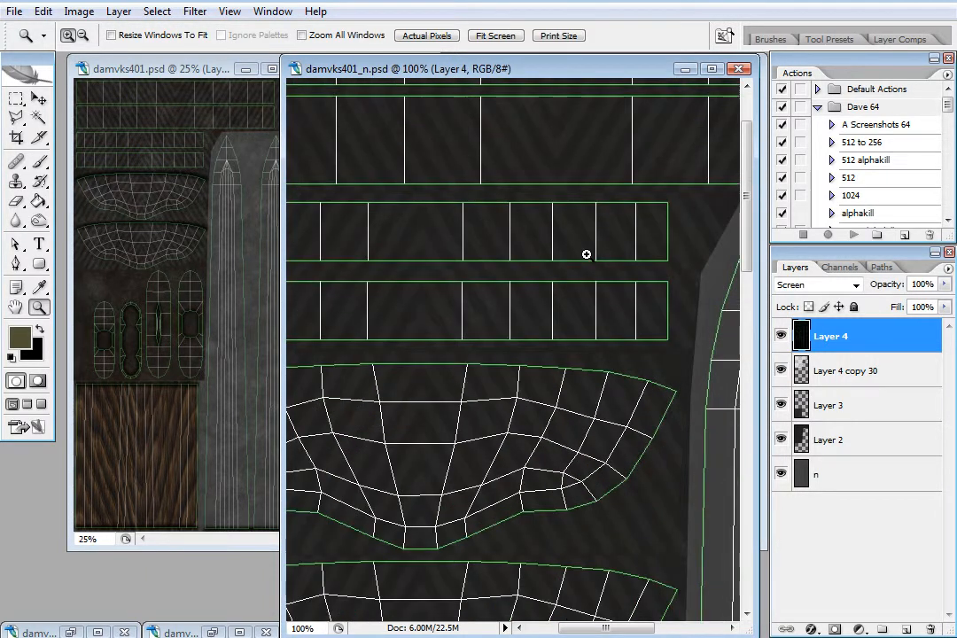
- Hide the wireframe Layer 4 in damvks401_n.psd to inspect the stripe pattern, and show the layer again
{"action": "left_click", "coordinate": [781, 337]}
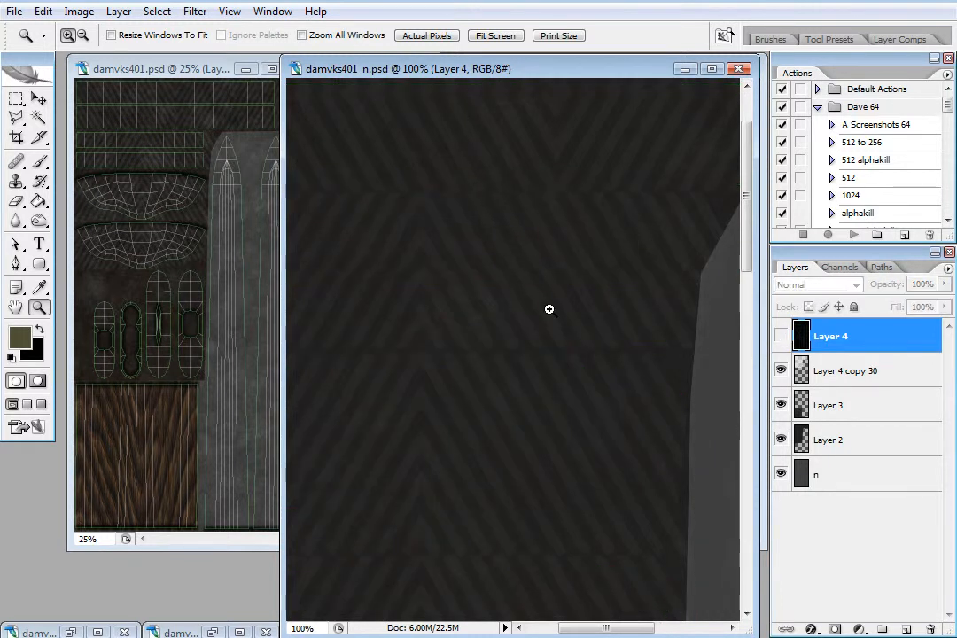
{"action": "left_click_drag", "start_coordinate": [748, 204], "coordinate": [742, 159]}
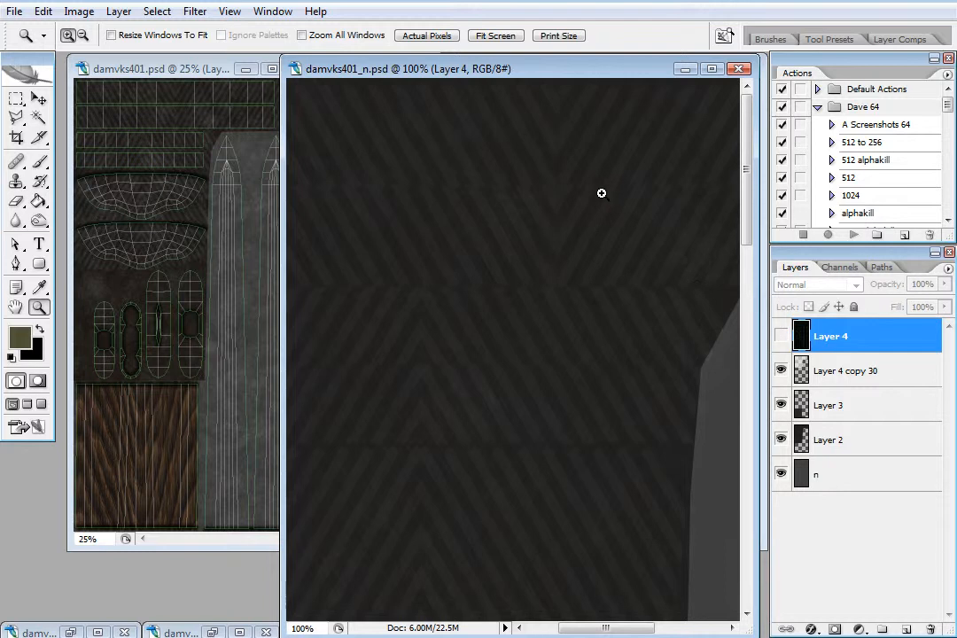
{"action": "left_click", "coordinate": [781, 336]}
{"action": "key", "text": "alt+shift+s"}
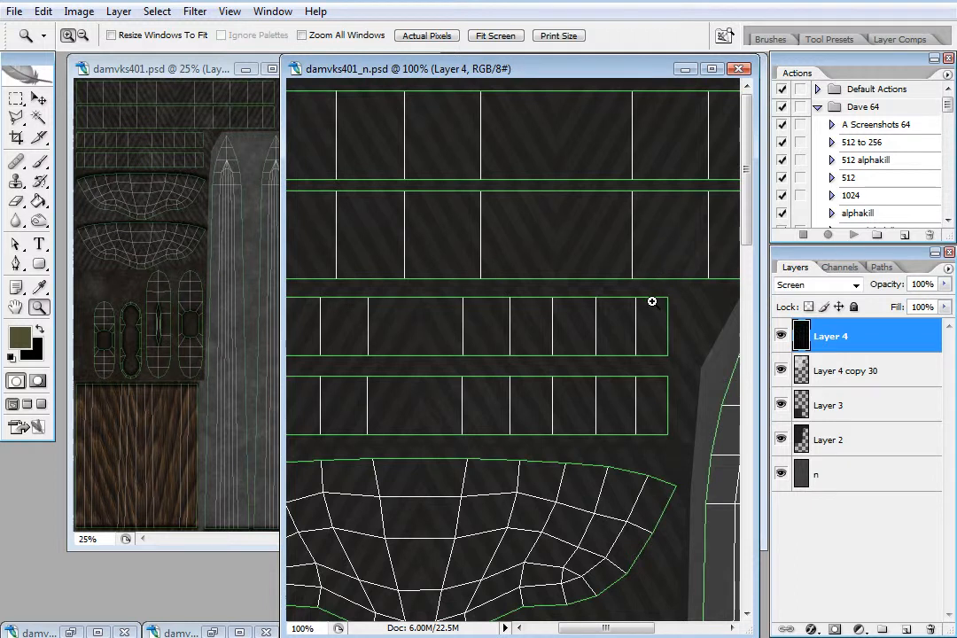
- Examine the blade, the rounded guard pieces and the wooden handle area of damvks401_n.psd at actual pixels
{"action": "right_click", "coordinate": [612, 275]}
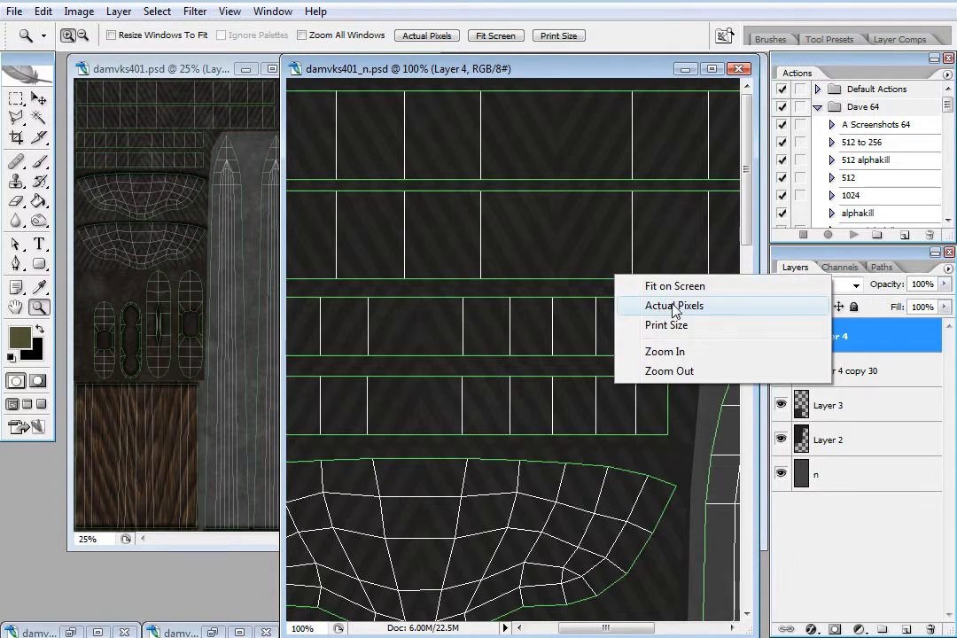
{"action": "left_click", "coordinate": [674, 307]}
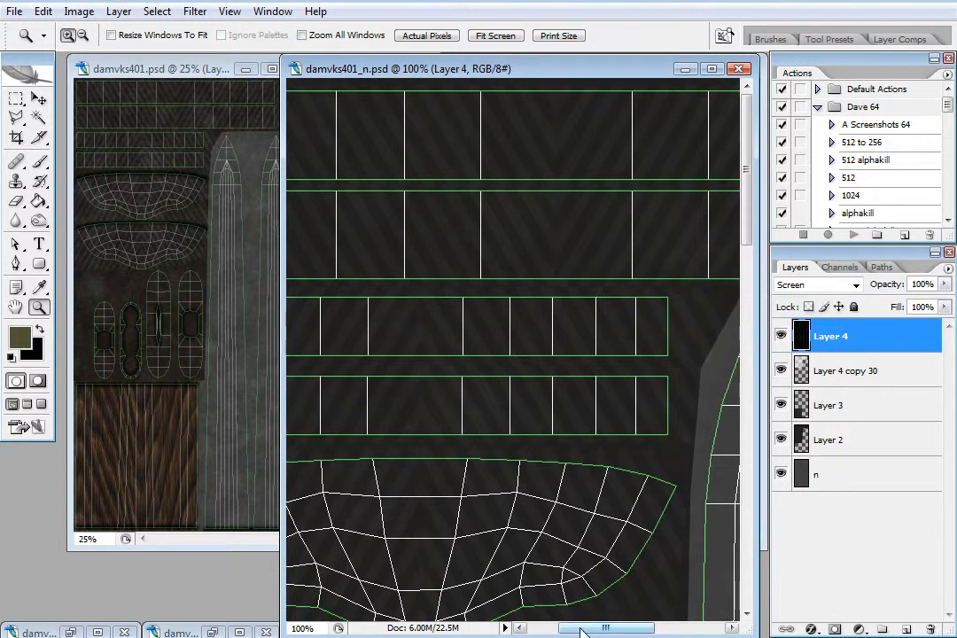
{"action": "left_click_drag", "start_coordinate": [575, 628], "coordinate": [671, 628]}
{"action": "left_click_drag", "start_coordinate": [747, 202], "coordinate": [762, 392]}
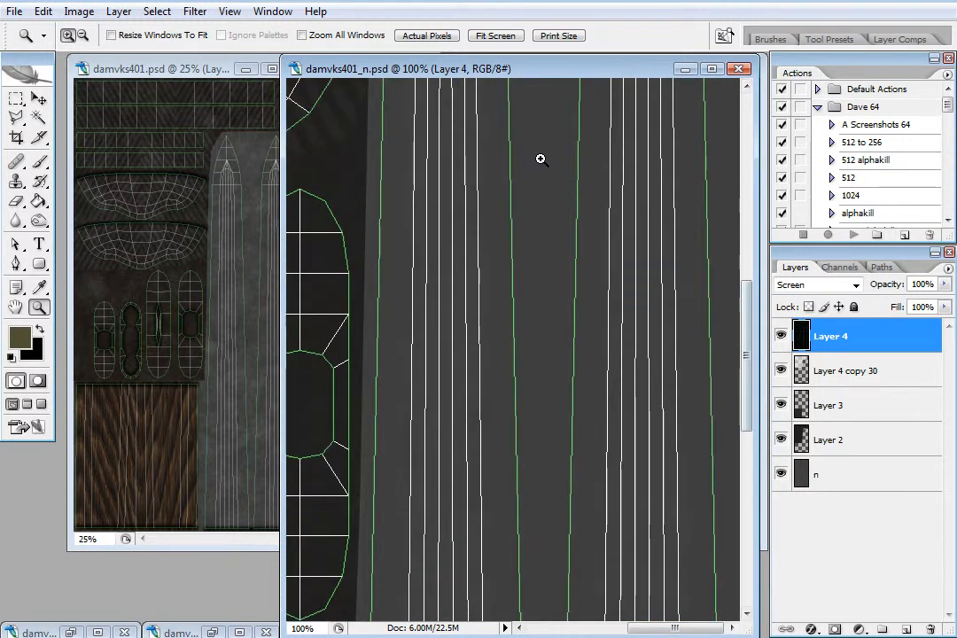
{"action": "left_click_drag", "start_coordinate": [671, 628], "coordinate": [539, 628]}
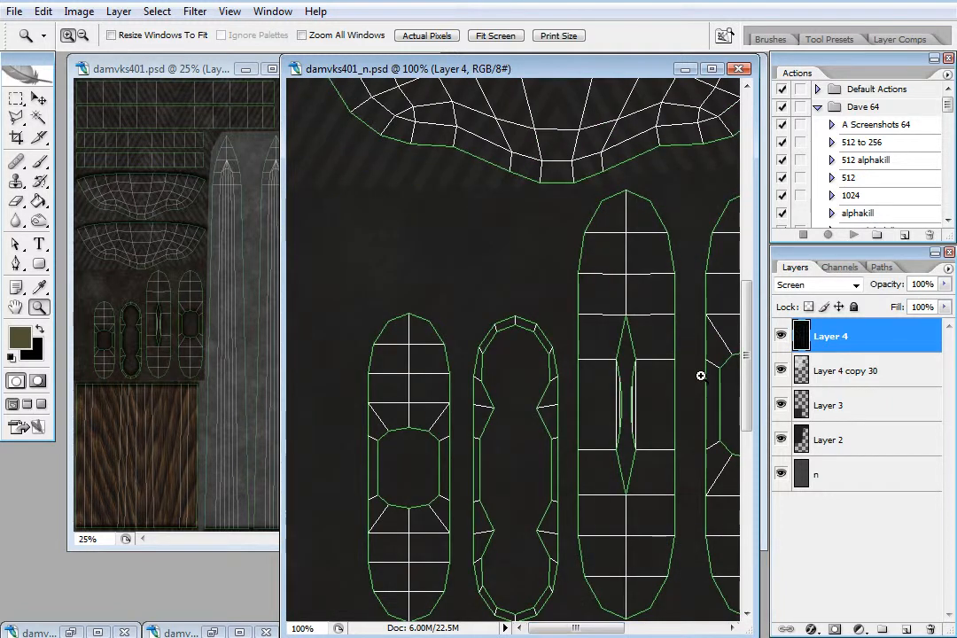
{"action": "scroll", "coordinate": [539, 486], "scroll_direction": "up", "scroll_amount": 2}
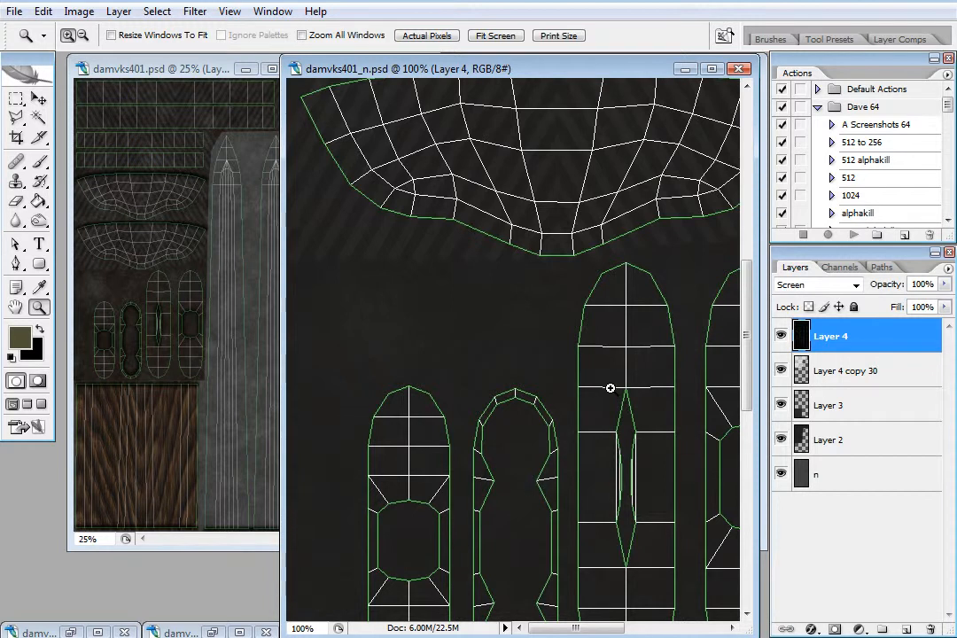
{"action": "left_click_drag", "start_coordinate": [746, 365], "coordinate": [754, 534]}
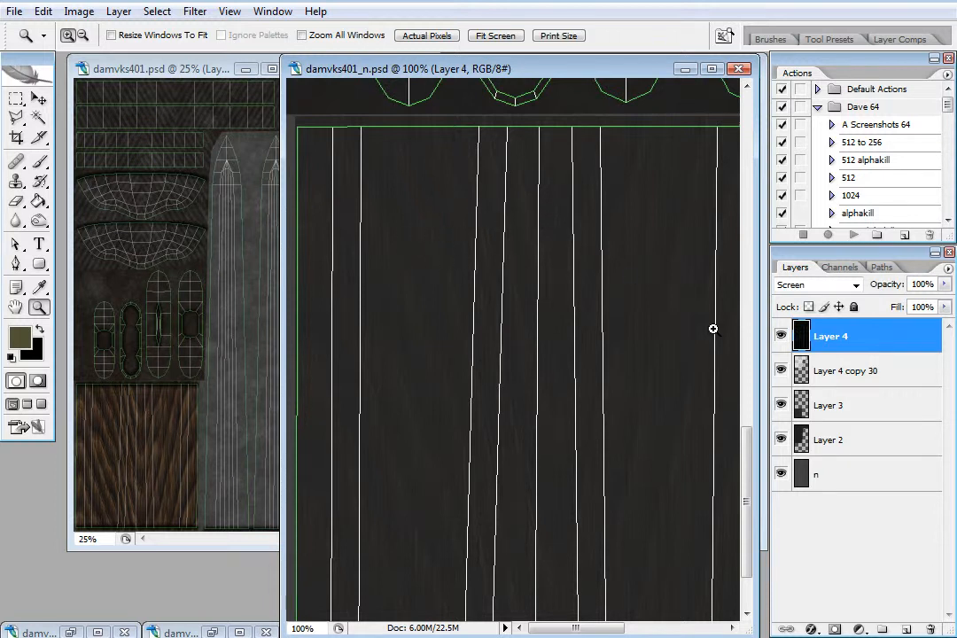
{"action": "left_click_drag", "start_coordinate": [750, 479], "coordinate": [758, 399]}
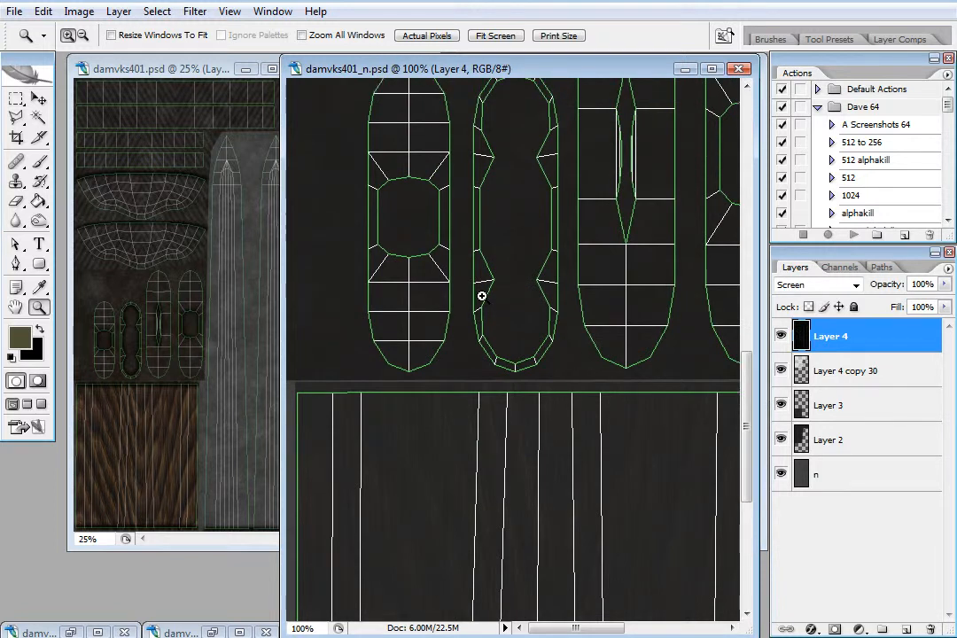
- Zoom in closely on the striped bands near the texture's upper edge, widen the document window and hide the wireframe Layer 4
{"action": "right_click", "coordinate": [493, 301]}
{"action": "left_click", "coordinate": [533, 329]}
{"action": "right_click", "coordinate": [507, 288]}
{"action": "left_click", "coordinate": [523, 302]}
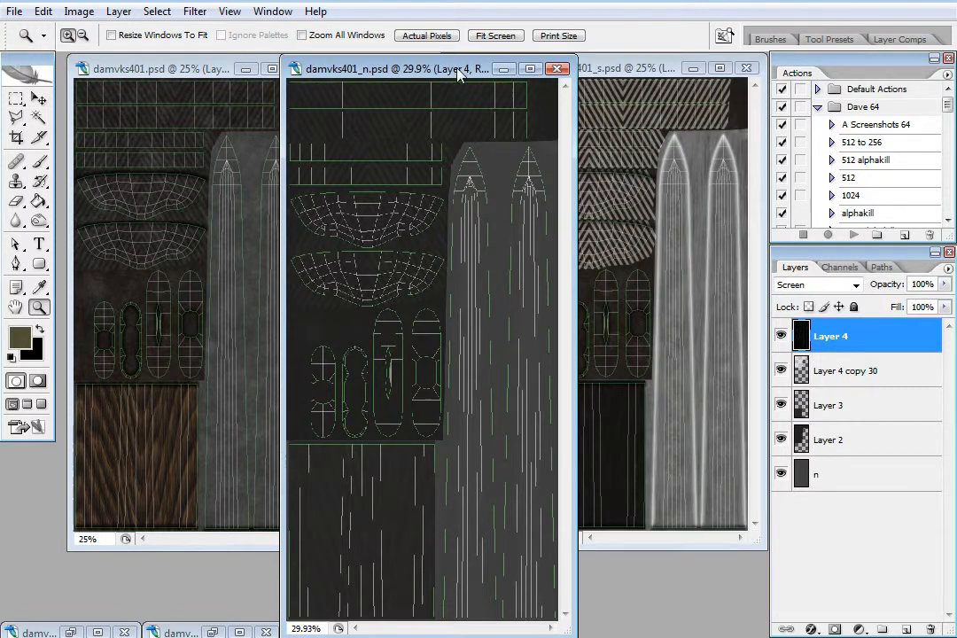
{"action": "left_click_drag", "start_coordinate": [374, 133], "coordinate": [496, 110]}
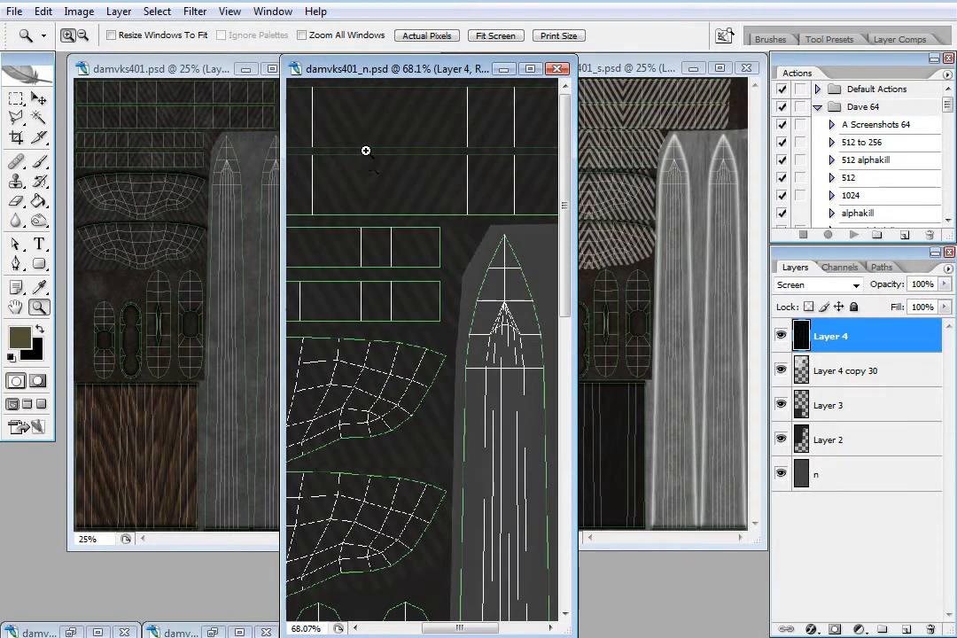
{"action": "left_click_drag", "start_coordinate": [363, 160], "coordinate": [429, 218]}
{"action": "left_click_drag", "start_coordinate": [576, 350], "coordinate": [700, 346]}
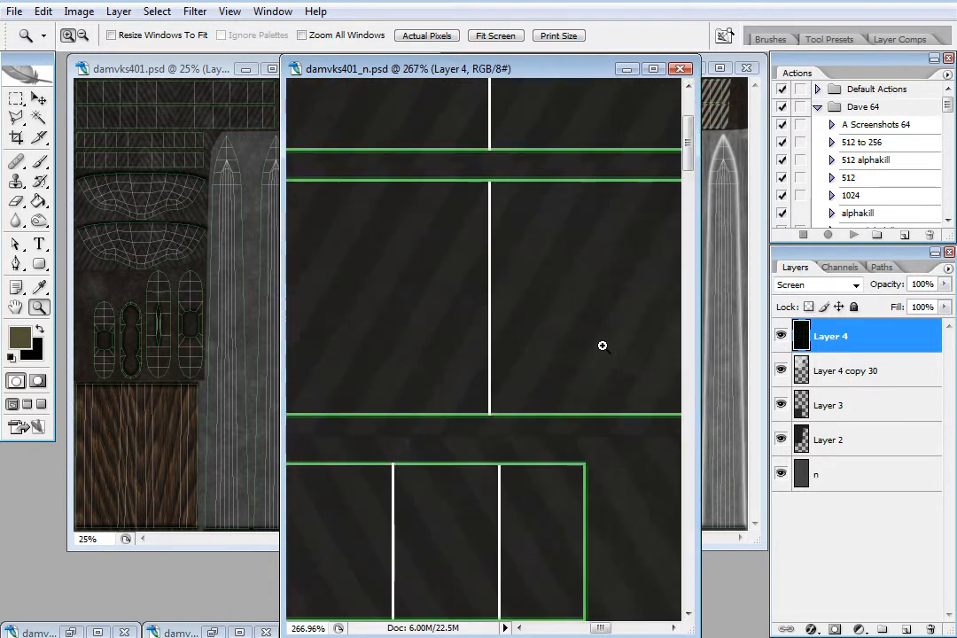
{"action": "left_click", "coordinate": [781, 336]}
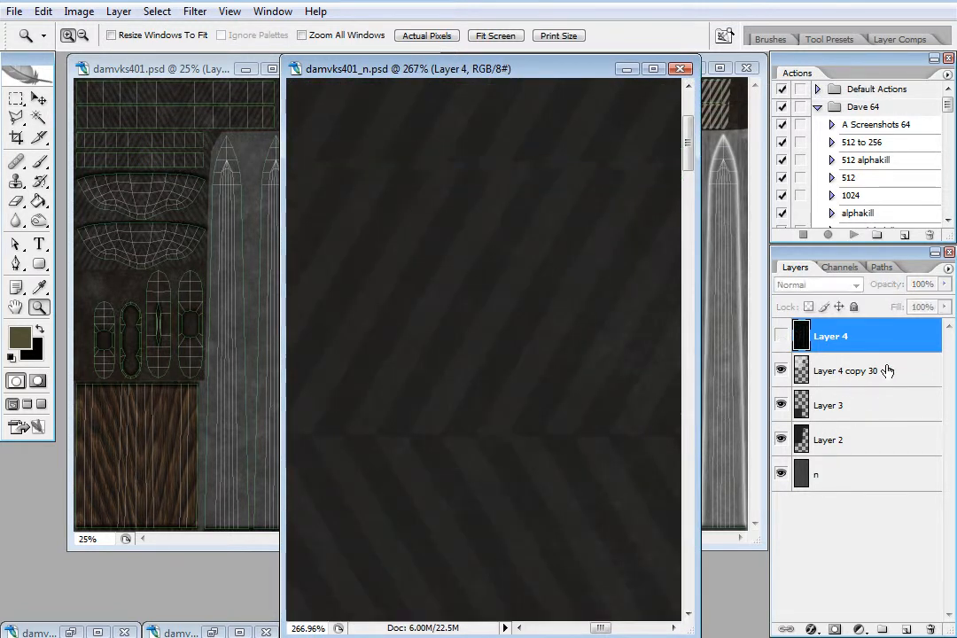
- Set Layer 4 copy 30 to Normal blending at 100% opacity
{"action": "left_click", "coordinate": [891, 371]}
{"action": "left_click", "coordinate": [855, 285]}
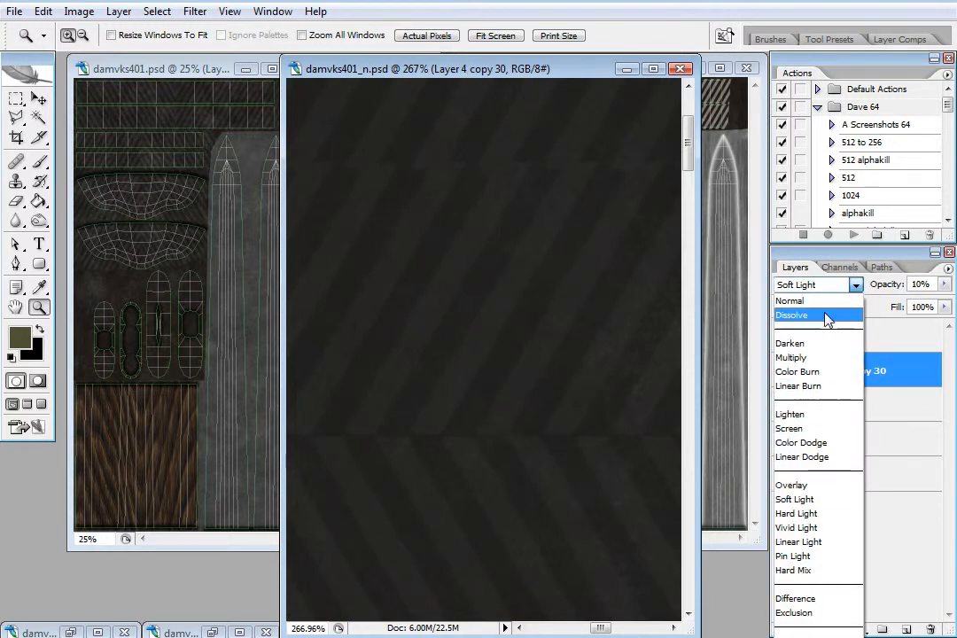
{"action": "left_click", "coordinate": [824, 304]}
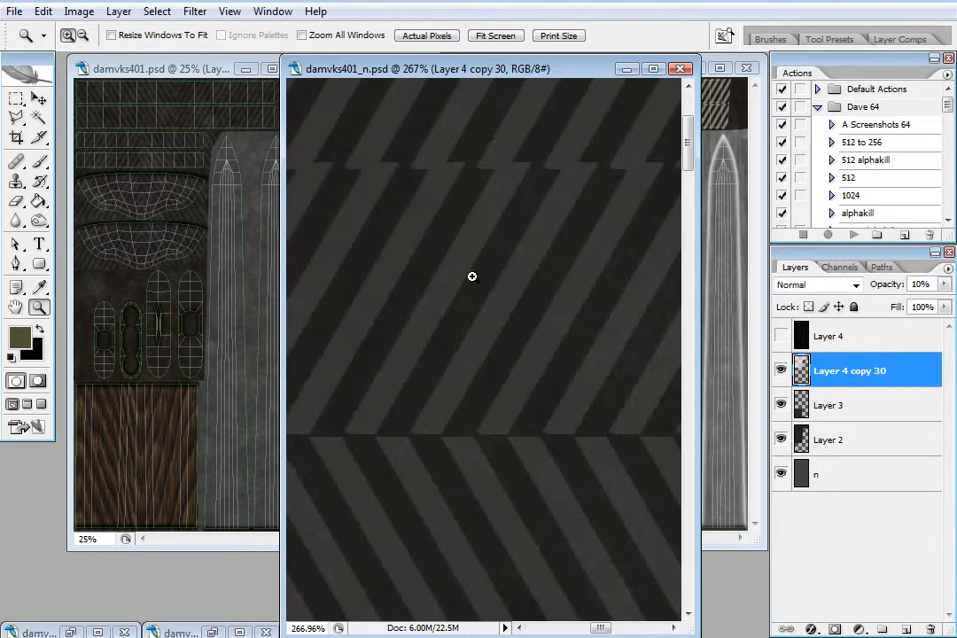
{"action": "key", "text": "0"}
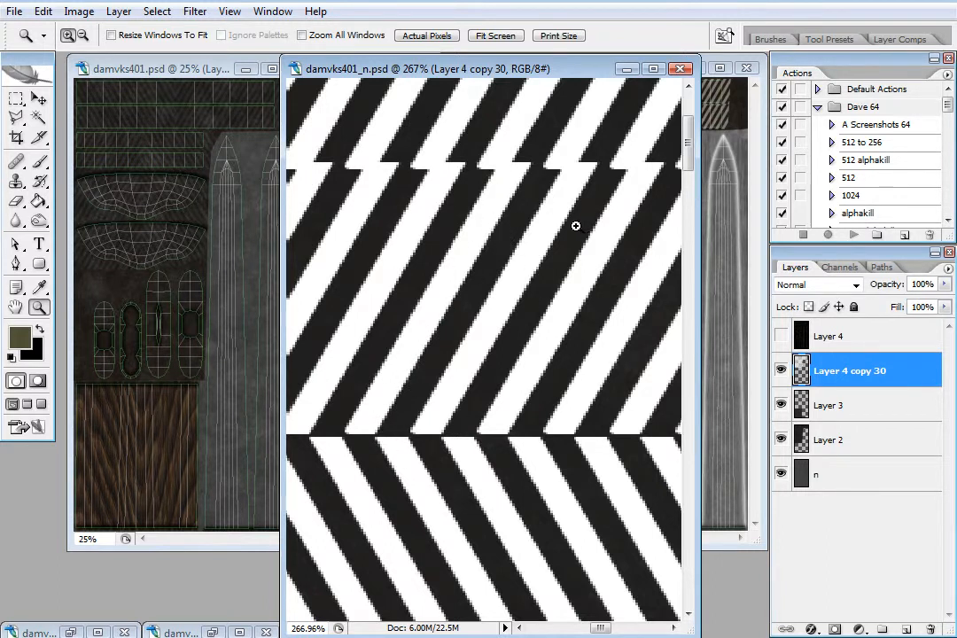
- Apply the basic Blur filter to the stripes on Layer 4 copy 30 and repeat it three more times
{"action": "left_click", "coordinate": [189, 11]}
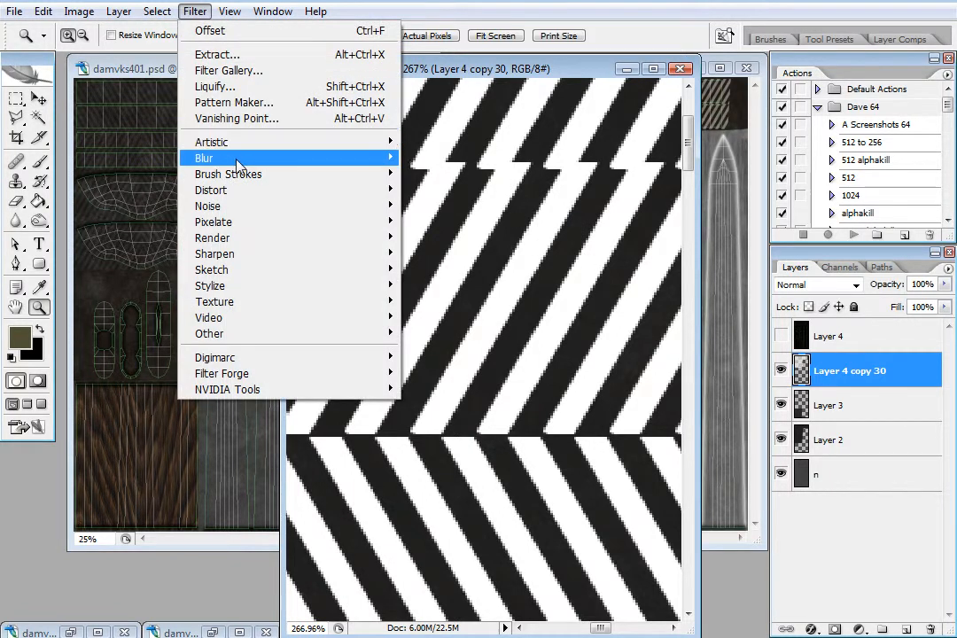
{"action": "mouse_move", "coordinate": [236, 162]}
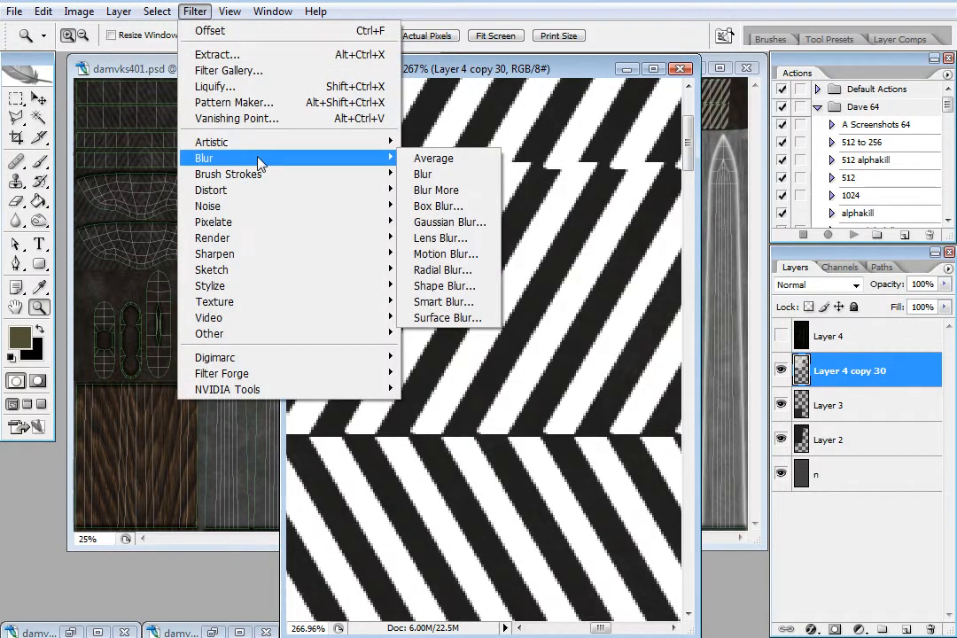
{"action": "left_click", "coordinate": [457, 176]}
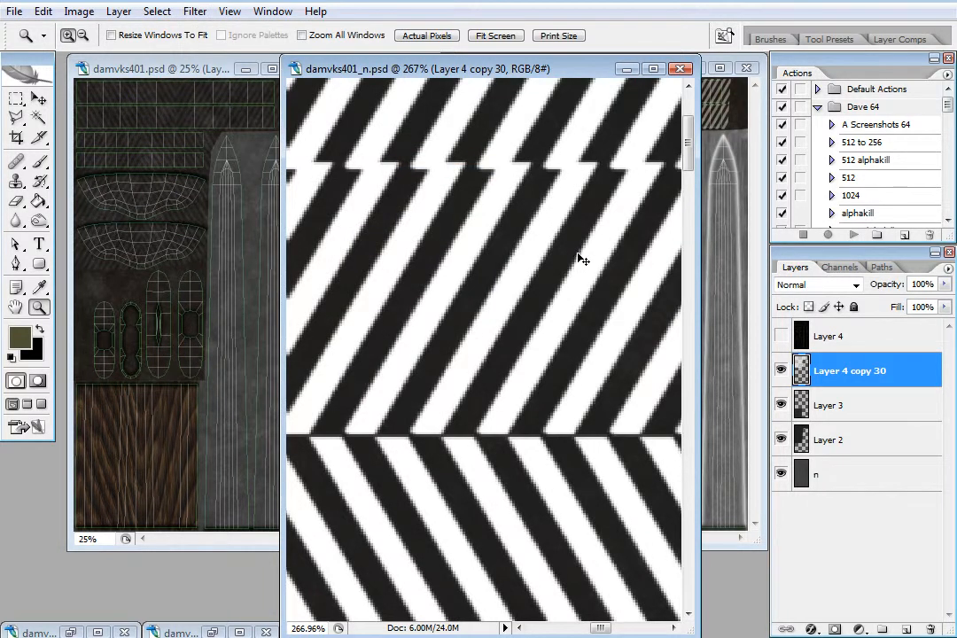
{"action": "key", "text": "ctrl+f"}
{"action": "key", "text": "ctrl+f"}
{"action": "key", "text": "ctrl+f"}
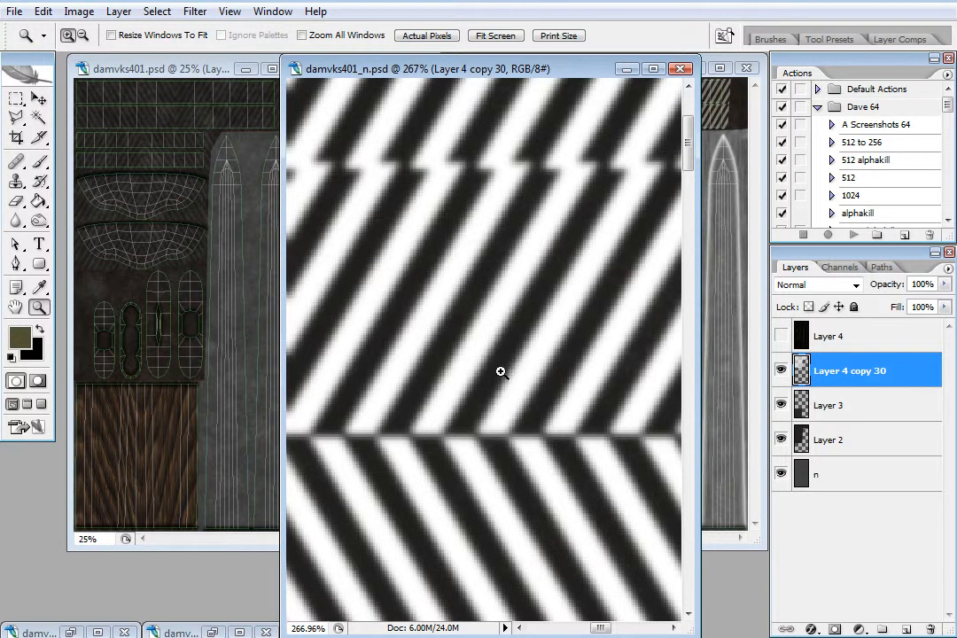
- Inspect the blurred stripe edges up close, and set Layer 4 copy 30 to 10% opacity in damvks401_n.psd
{"action": "left_click_drag", "start_coordinate": [430, 225], "coordinate": [545, 325]}
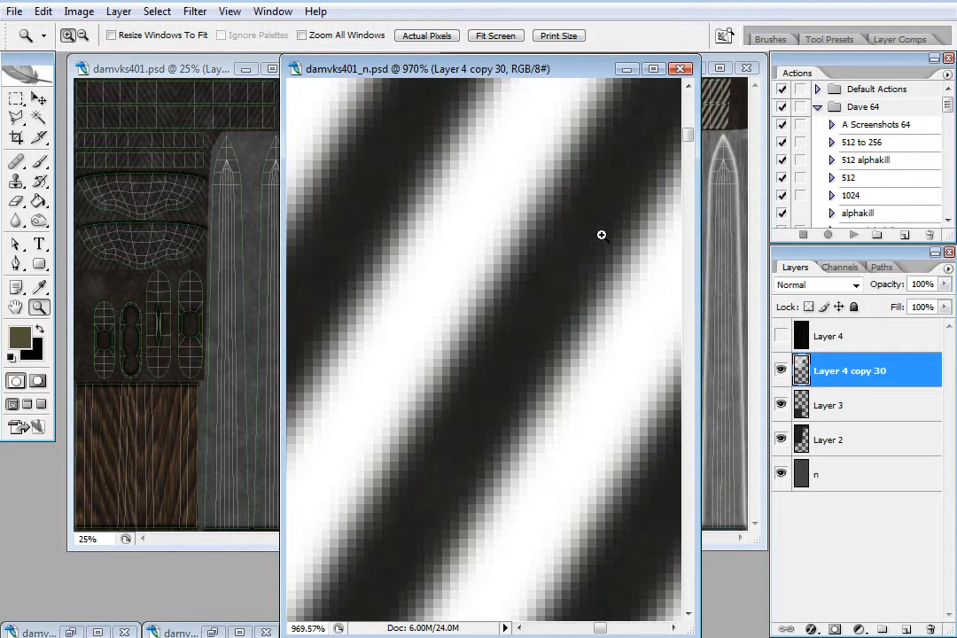
{"action": "right_click", "coordinate": [530, 316]}
{"action": "left_click", "coordinate": [578, 328]}
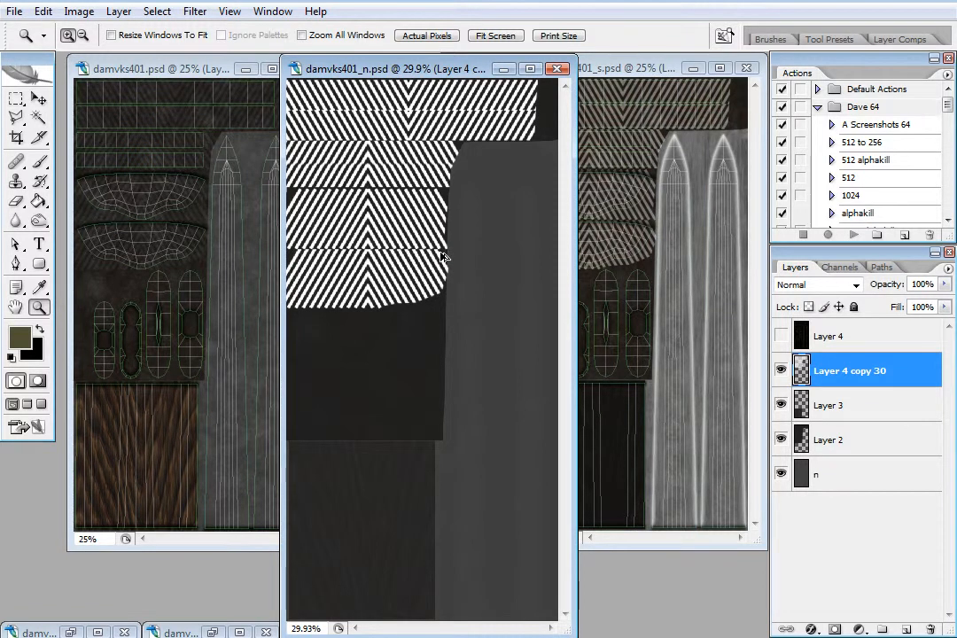
{"action": "key", "text": "1"}
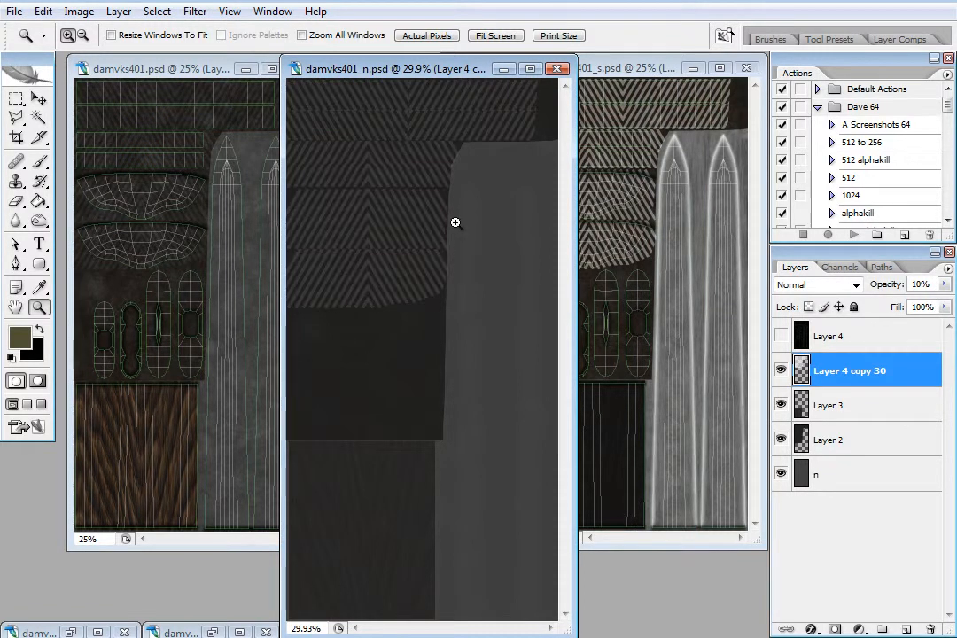
{"action": "right_click", "coordinate": [414, 236]}
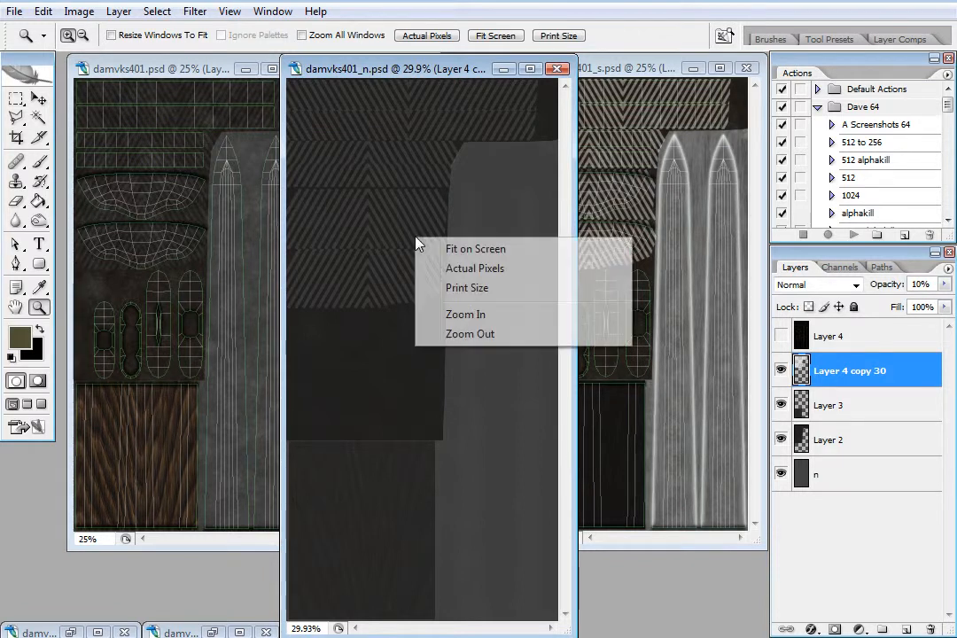
{"action": "left_click", "coordinate": [478, 395]}
- Switch to damvks401_s.psd, place it beside the colour map and examine its glowing blade tips at 66.7% in a widened window
{"action": "left_click", "coordinate": [647, 75]}
{"action": "left_click_drag", "start_coordinate": [647, 75], "coordinate": [504, 70]}
{"action": "right_click", "coordinate": [448, 218]}
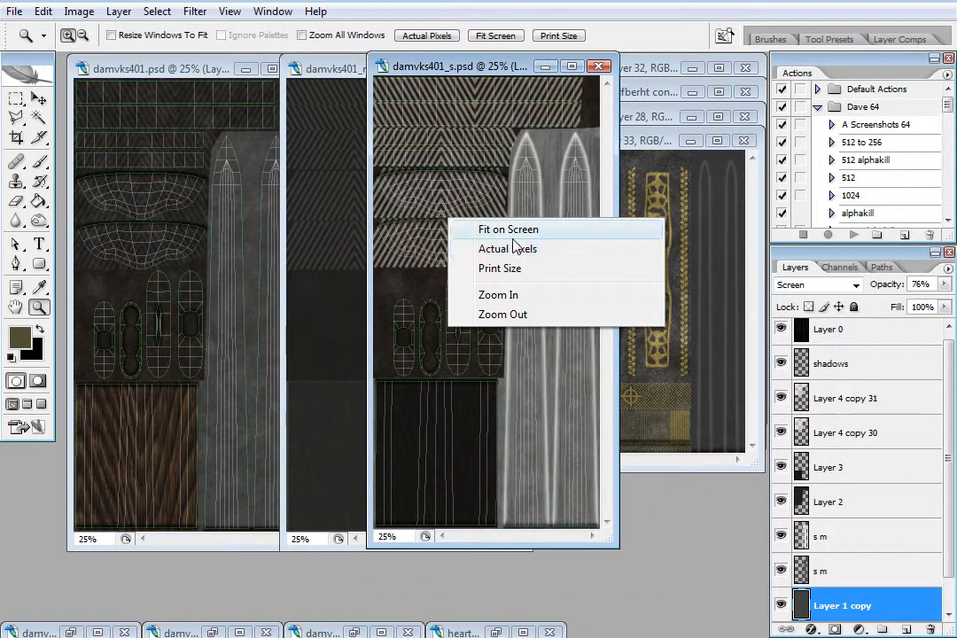
{"action": "left_click", "coordinate": [528, 229]}
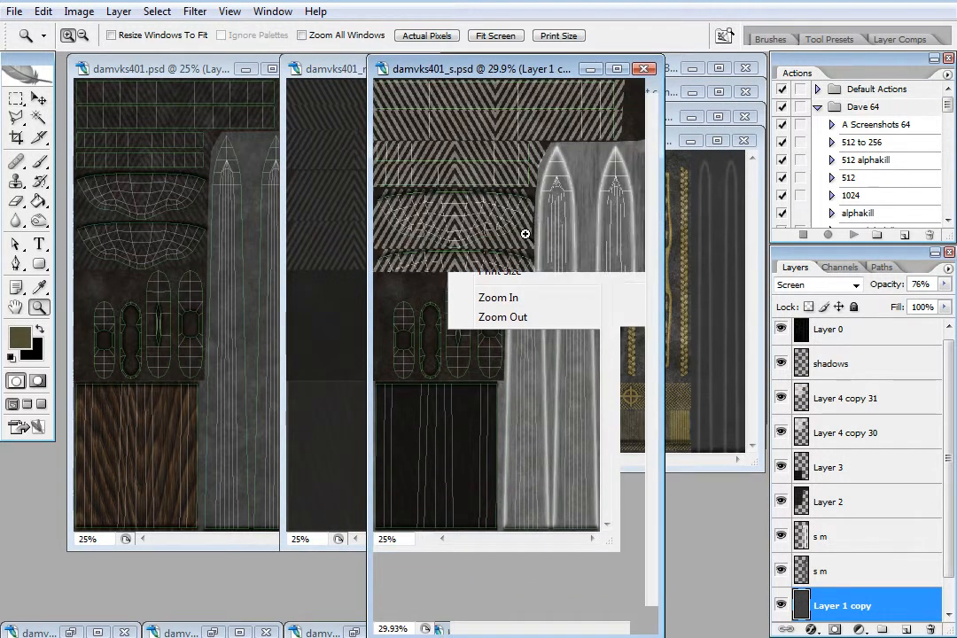
{"action": "left_click", "coordinate": [607, 221]}
{"action": "left_click", "coordinate": [599, 236]}
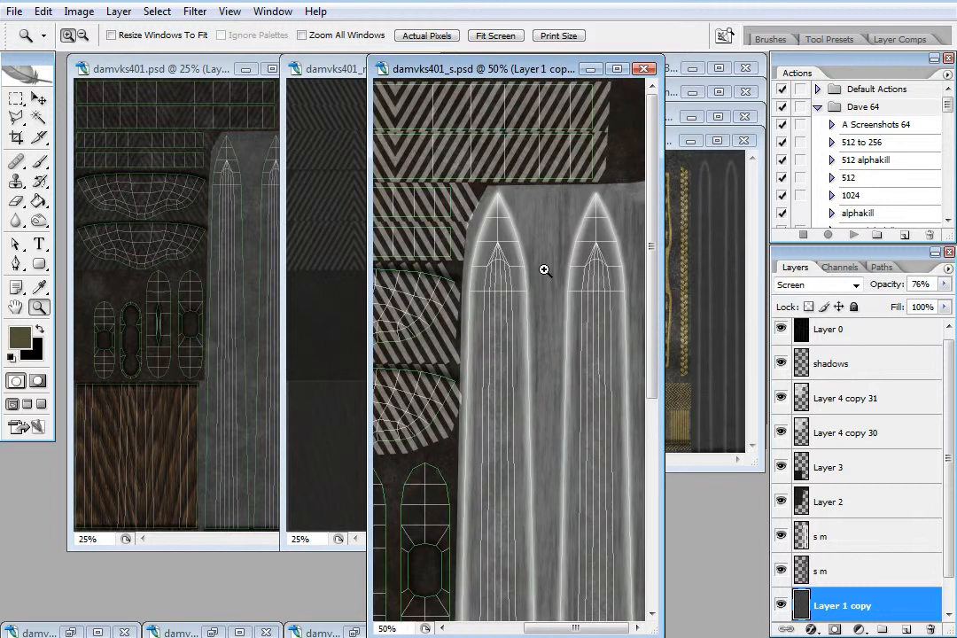
{"action": "left_click", "coordinate": [544, 270]}
{"action": "left_click_drag", "start_coordinate": [662, 399], "coordinate": [732, 400]}
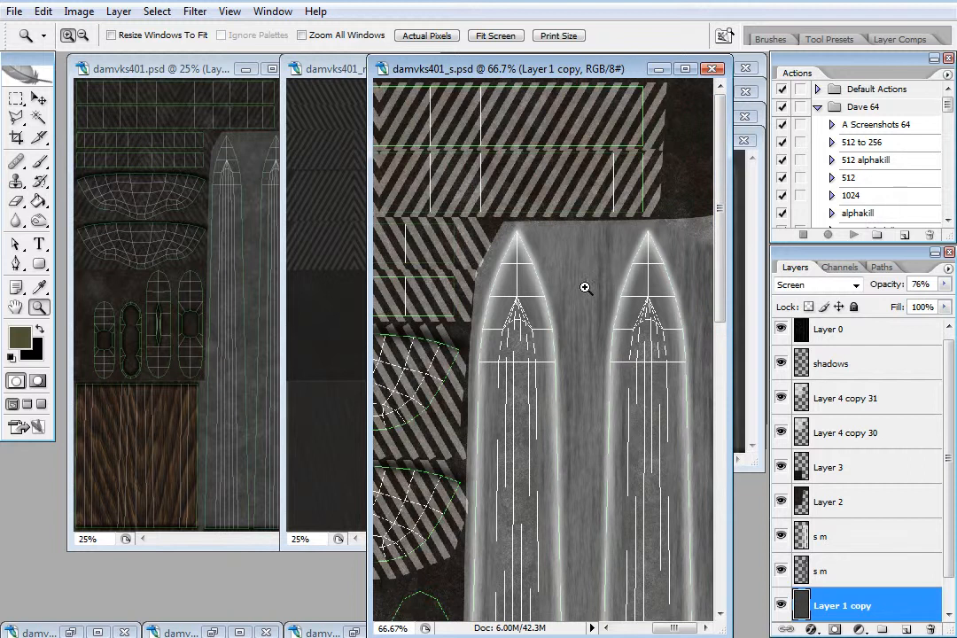
- Enlarge the blade tips in damvks401.psd to 50% and compare them with the blades in damvks401_s.psd
{"action": "left_click", "coordinate": [194, 73]}
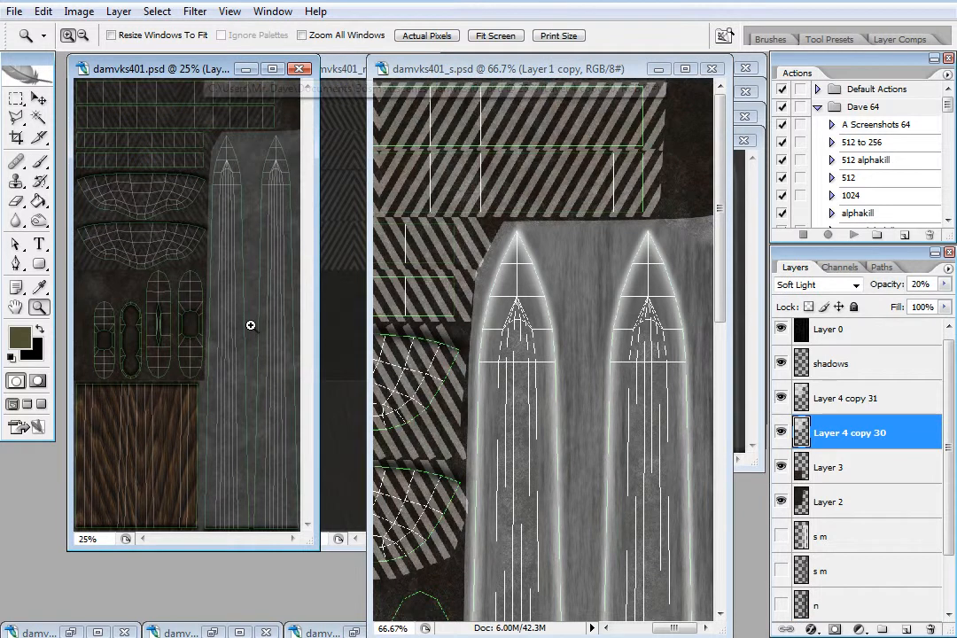
{"action": "left_click", "coordinate": [250, 239]}
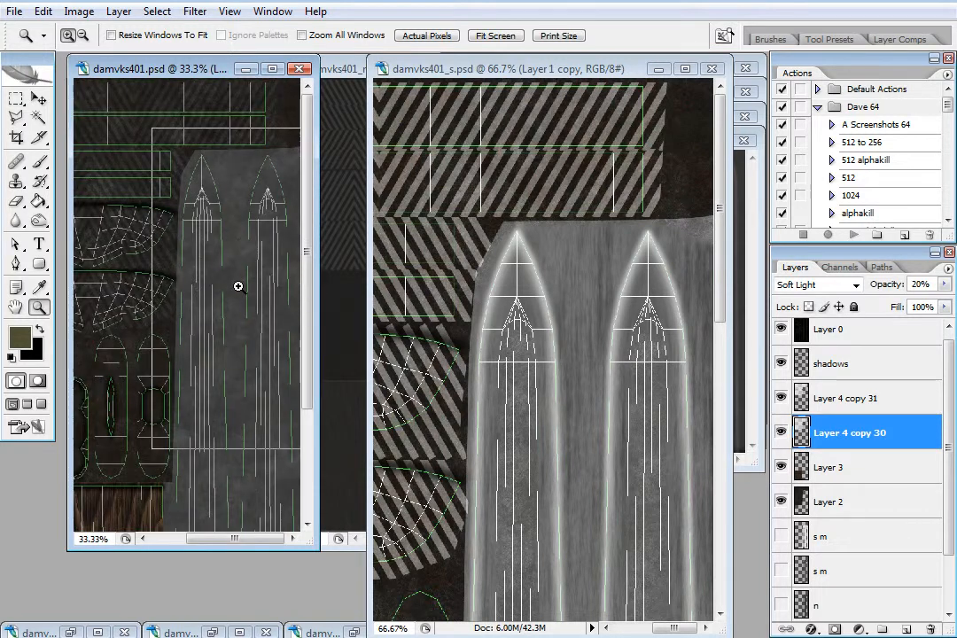
{"action": "left_click", "coordinate": [238, 286]}
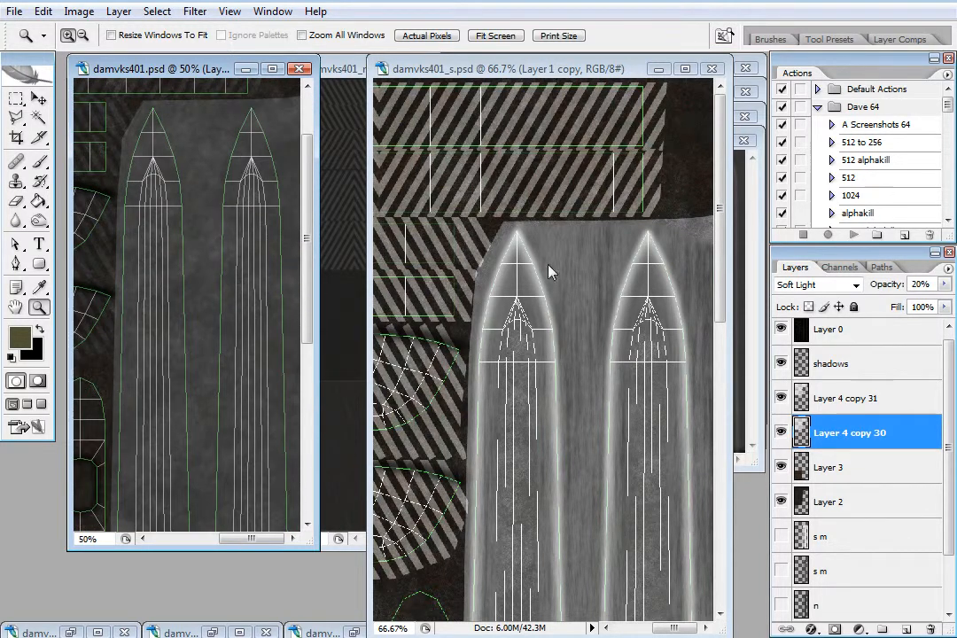
{"action": "left_click", "coordinate": [581, 91]}
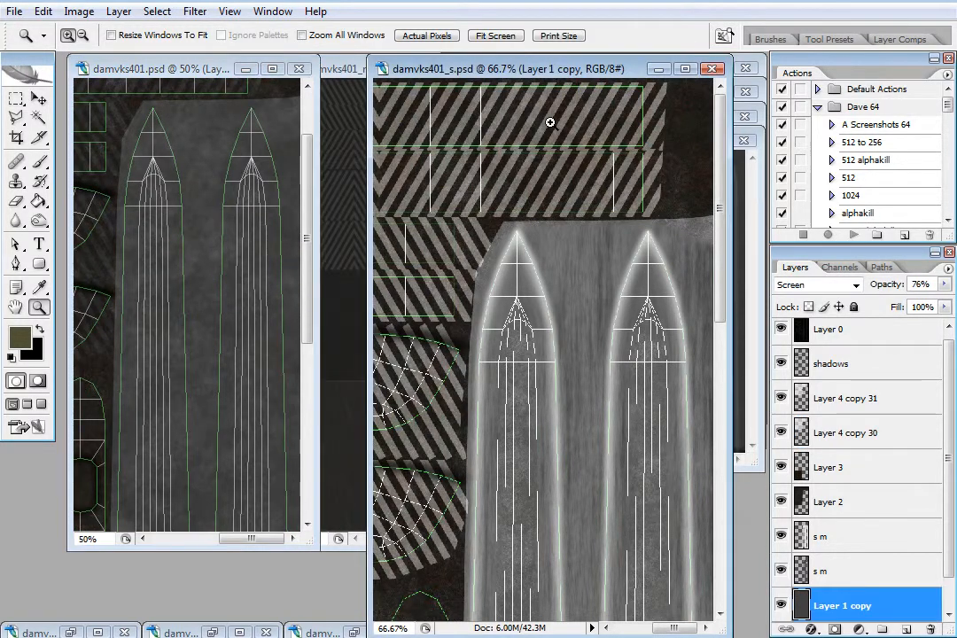
- Examine the stripes, dark handle area and bright blade edges of damvks401_s.psd at 100%, and the blade's grain at 200%
{"action": "right_click", "coordinate": [420, 266]}
{"action": "left_click", "coordinate": [438, 342]}
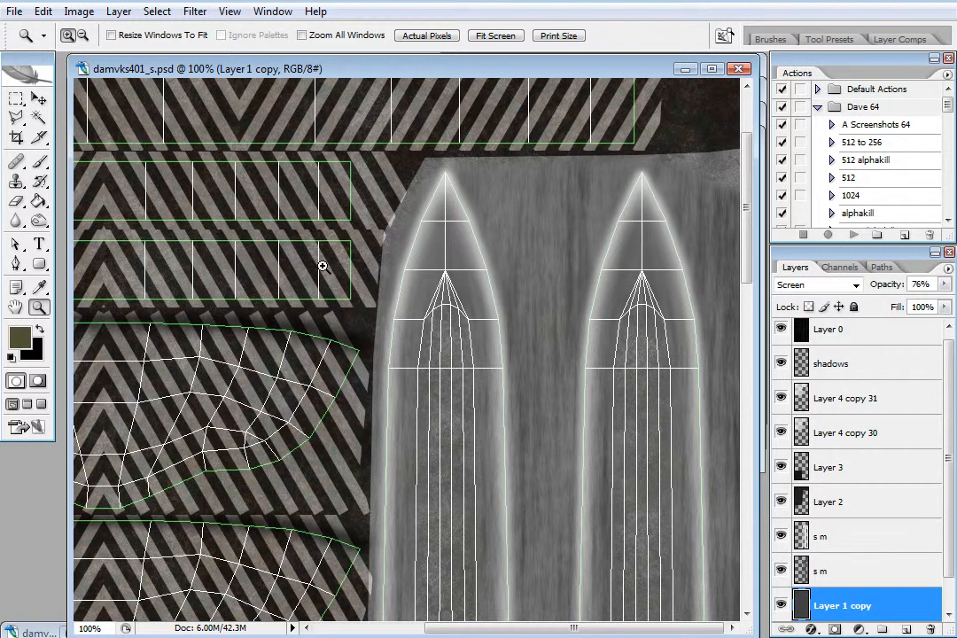
{"action": "left_click_drag", "start_coordinate": [747, 232], "coordinate": [749, 466]}
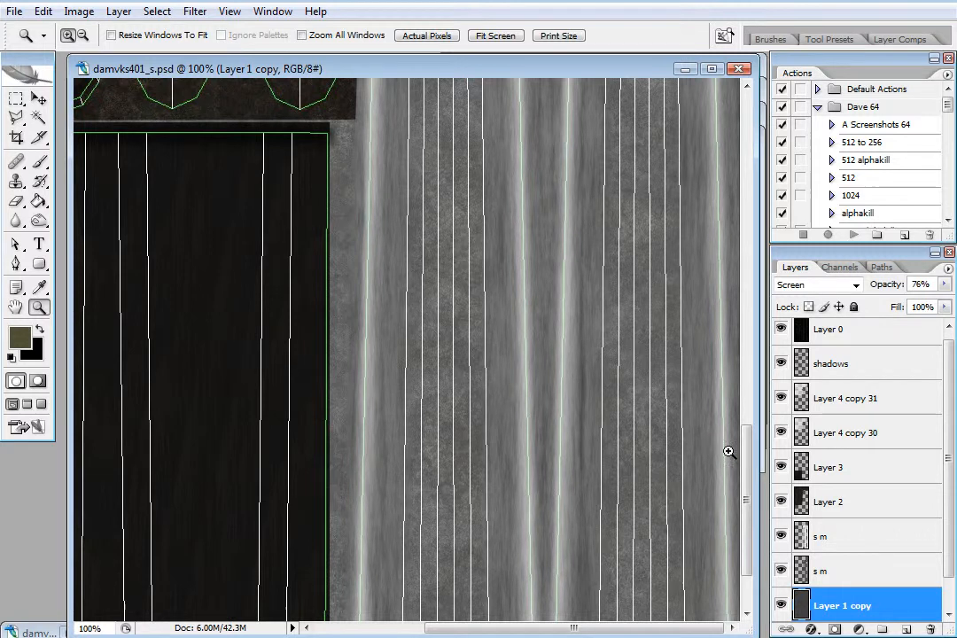
{"action": "left_click", "coordinate": [487, 362]}
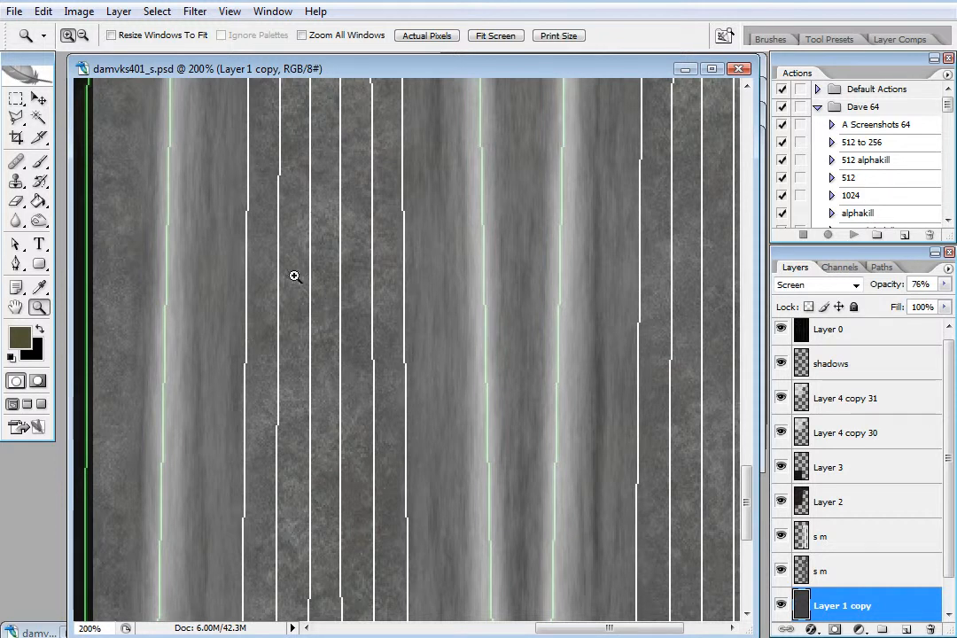
{"action": "right_click", "coordinate": [368, 268]}
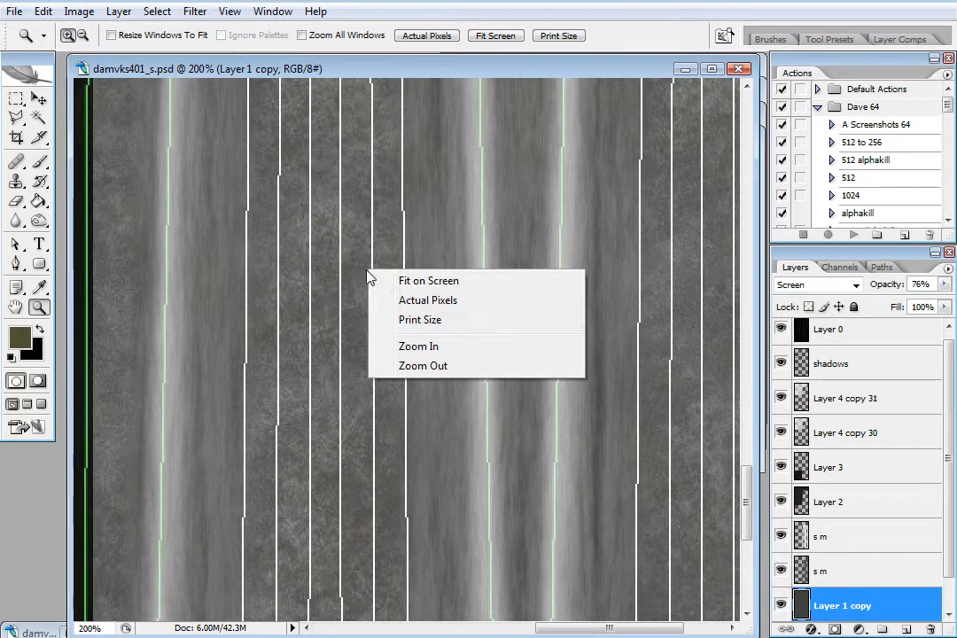
- Zoom the damvks401_s.psd texture out to 25% and move its window off the documents behind it
{"action": "left_click", "coordinate": [453, 280]}
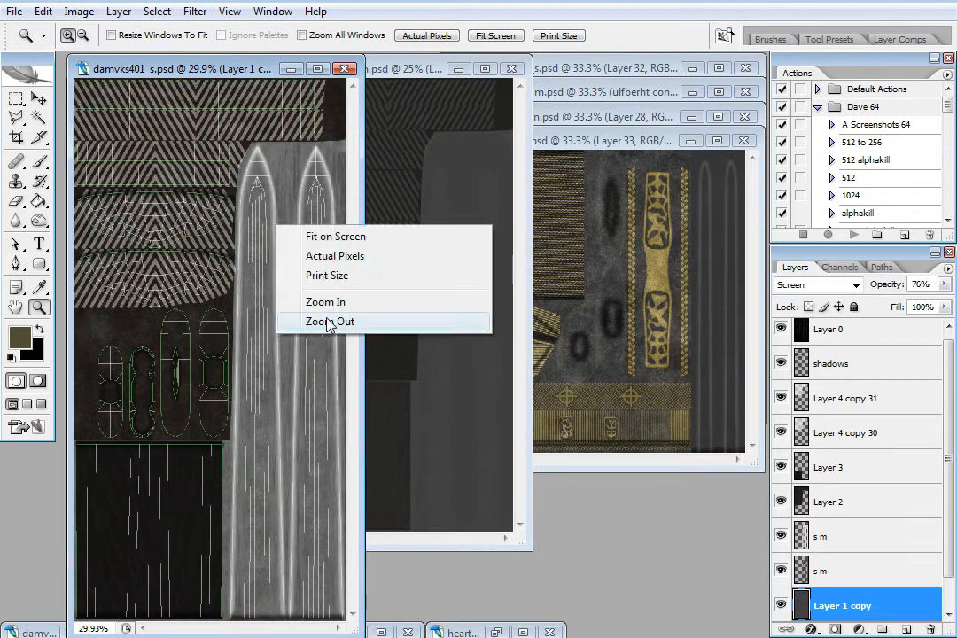
{"action": "left_click", "coordinate": [333, 322]}
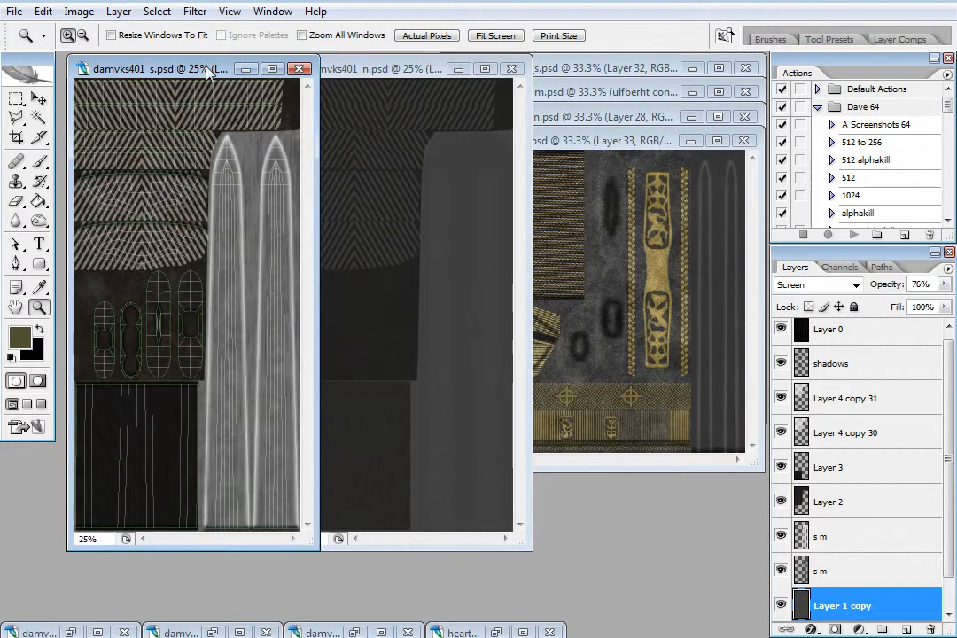
{"action": "left_click_drag", "start_coordinate": [207, 71], "coordinate": [652, 71]}
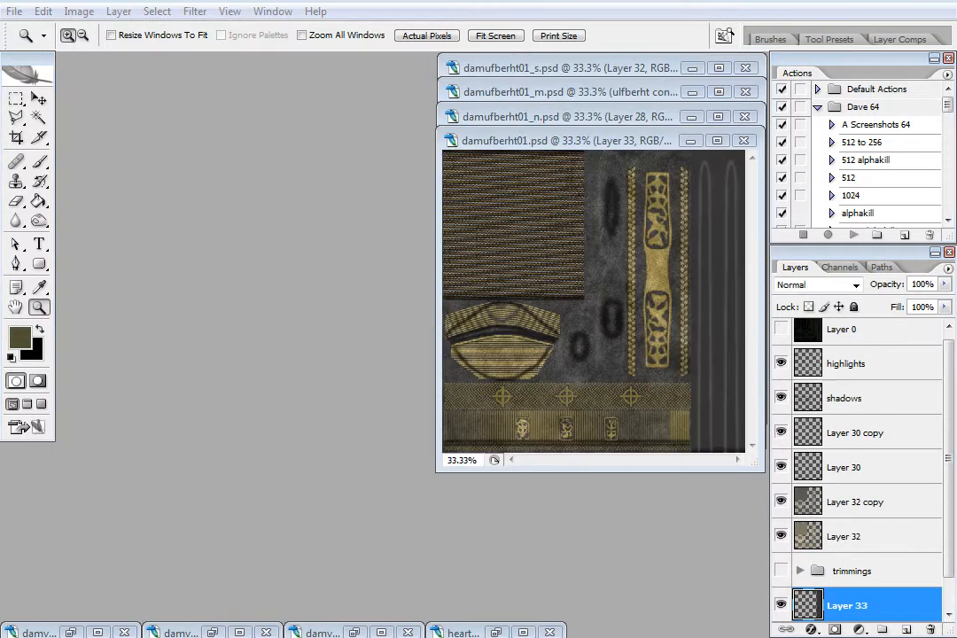
- Move the damufberht01.psd window clear of the other documents and enlarge it to fill most of the workspace
{"action": "left_click_drag", "start_coordinate": [636, 148], "coordinate": [263, 73]}
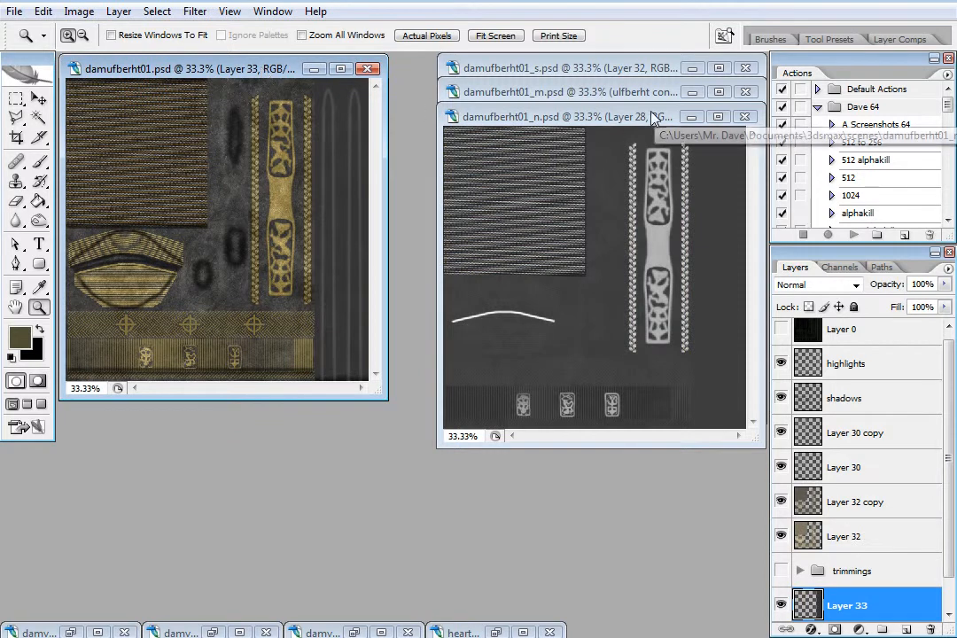
{"action": "mouse_move", "coordinate": [655, 120]}
{"action": "left_mouse_down"}
{"action": "mouse_move", "coordinate": [541, 173]}
{"action": "mouse_move", "coordinate": [631, 133]}
{"action": "mouse_move", "coordinate": [647, 186]}
{"action": "mouse_move", "coordinate": [650, 252]}
{"action": "mouse_move", "coordinate": [650, 118]}
{"action": "left_mouse_up"}
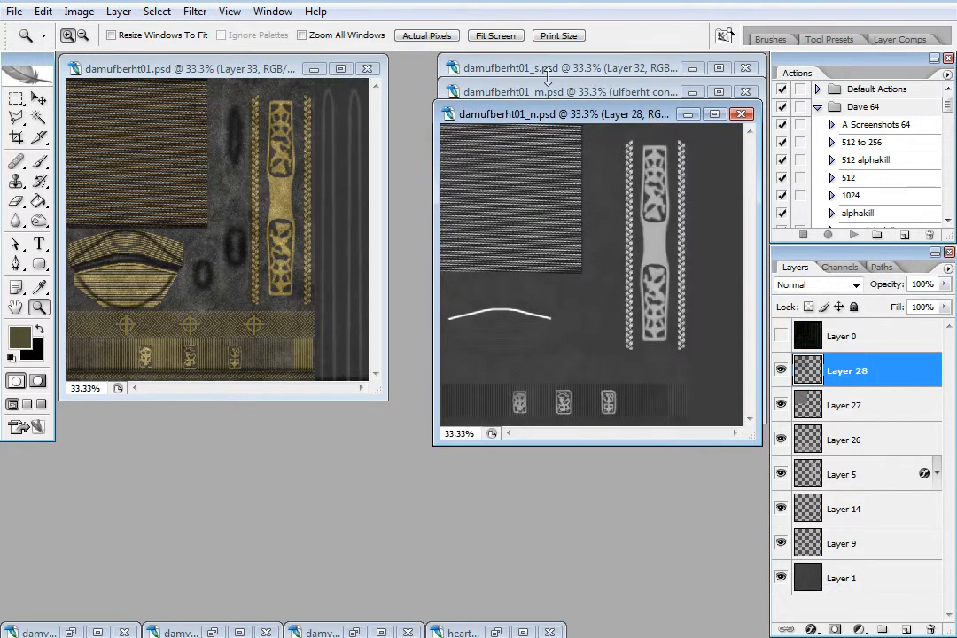
{"action": "left_click_drag", "start_coordinate": [227, 70], "coordinate": [259, 74]}
{"action": "left_click_drag", "start_coordinate": [420, 401], "coordinate": [731, 618]}
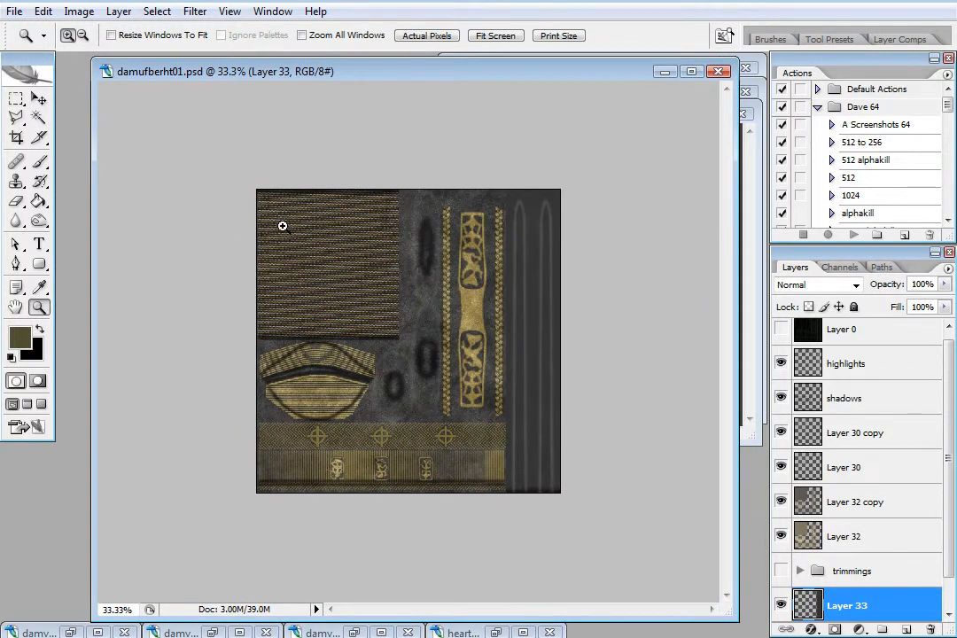
- Examine the circled-cross and striped trim bands of the damufberht01.psd texture up close and at actual pixels
{"action": "left_click_drag", "start_coordinate": [227, 384], "coordinate": [514, 467]}
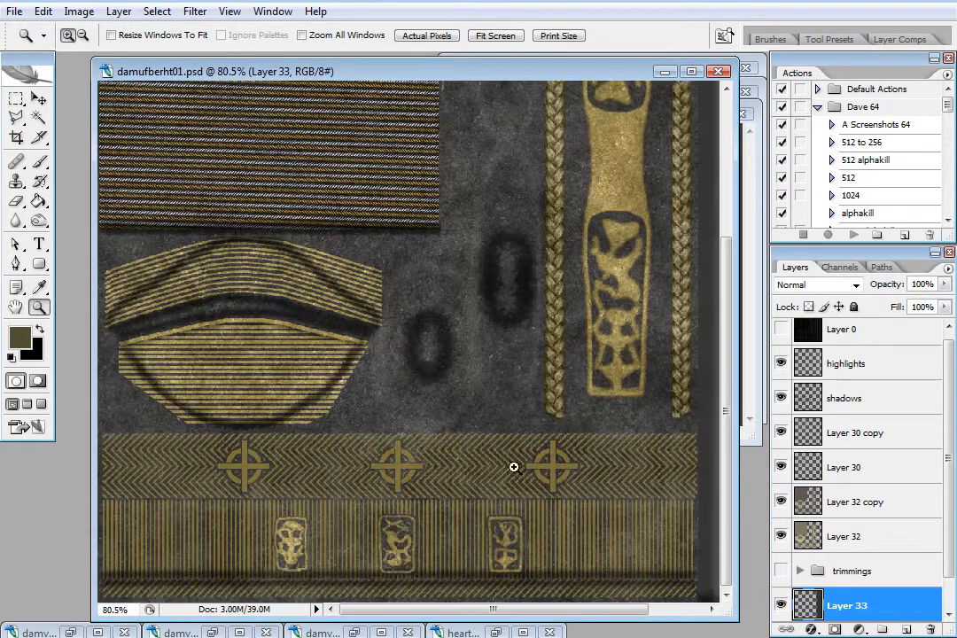
{"action": "left_click", "coordinate": [426, 464]}
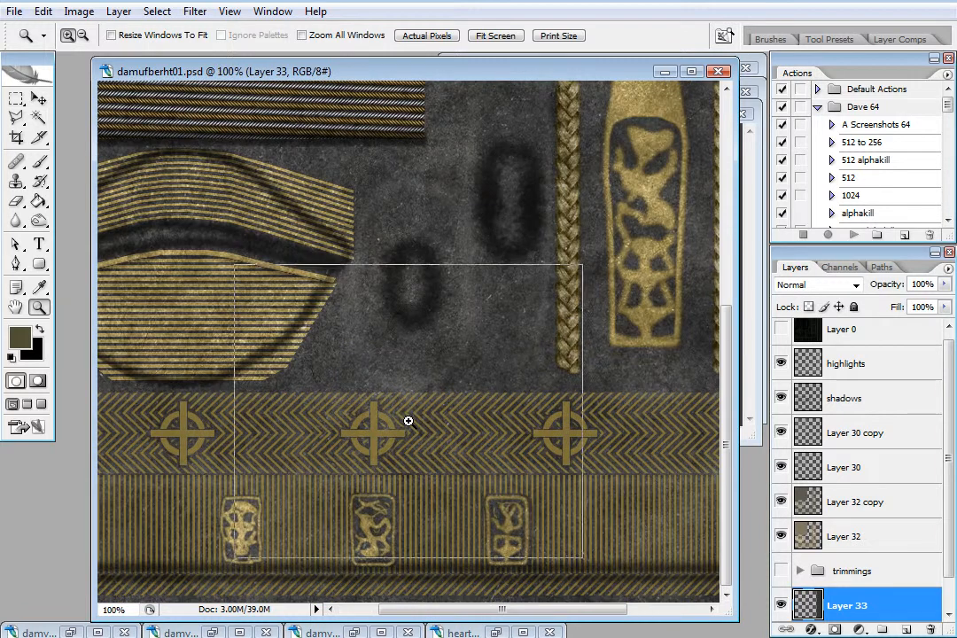
{"action": "left_click", "coordinate": [408, 422]}
{"action": "right_click", "coordinate": [485, 266]}
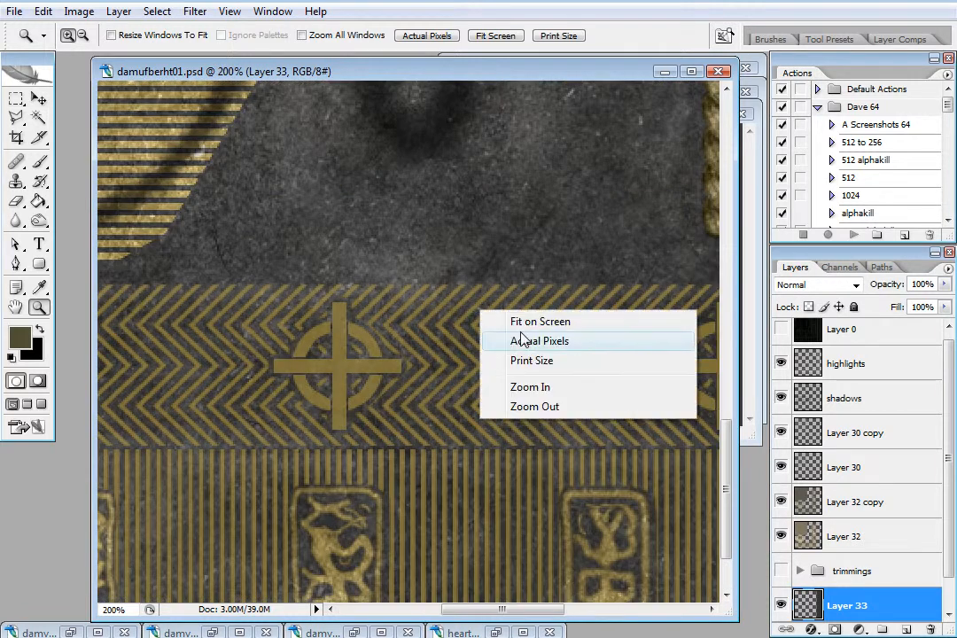
{"action": "left_click", "coordinate": [557, 268]}
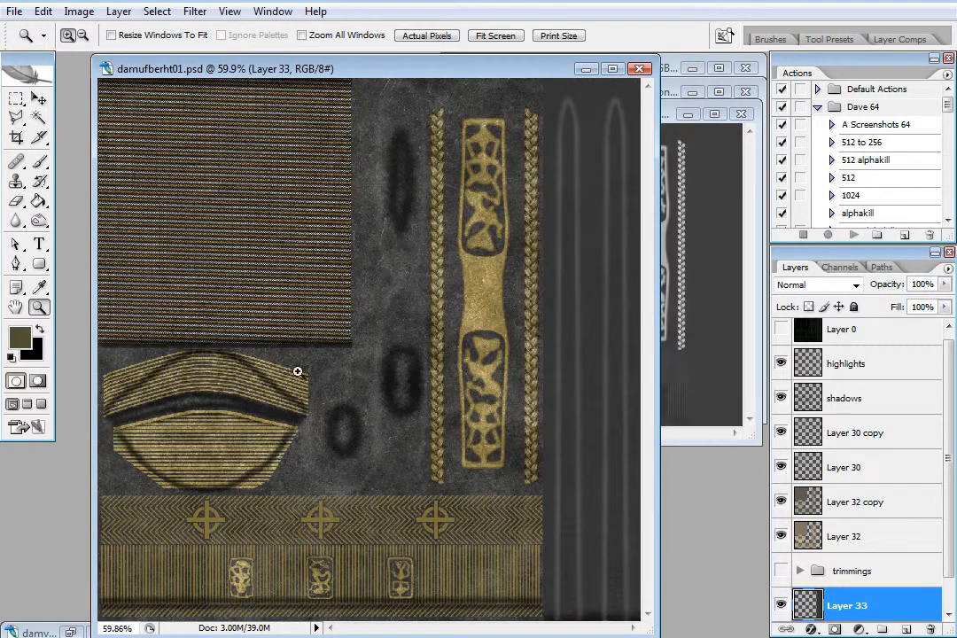
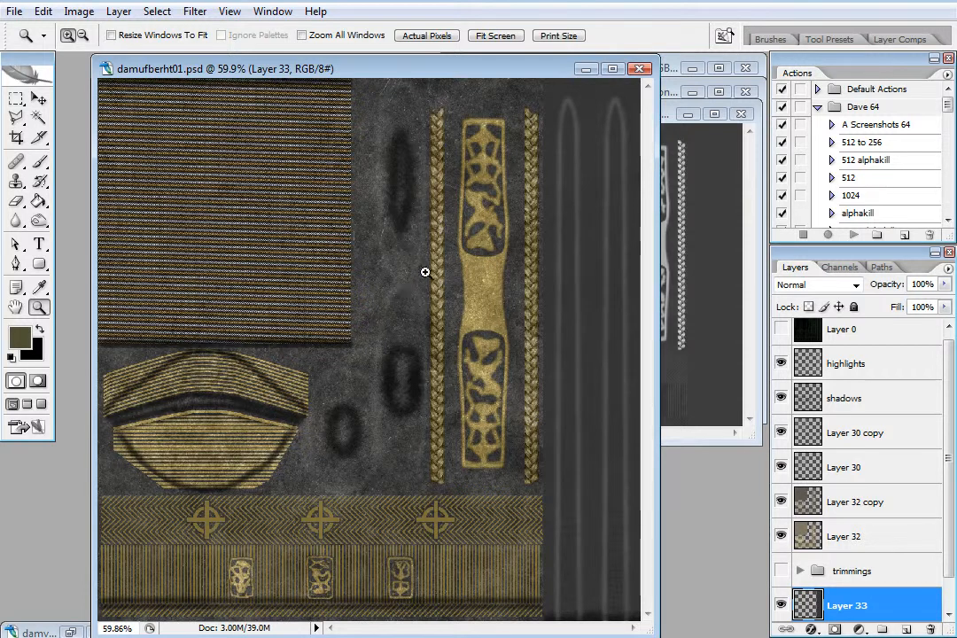
{"action": "left_click_drag", "start_coordinate": [293, 466], "coordinate": [353, 535]}
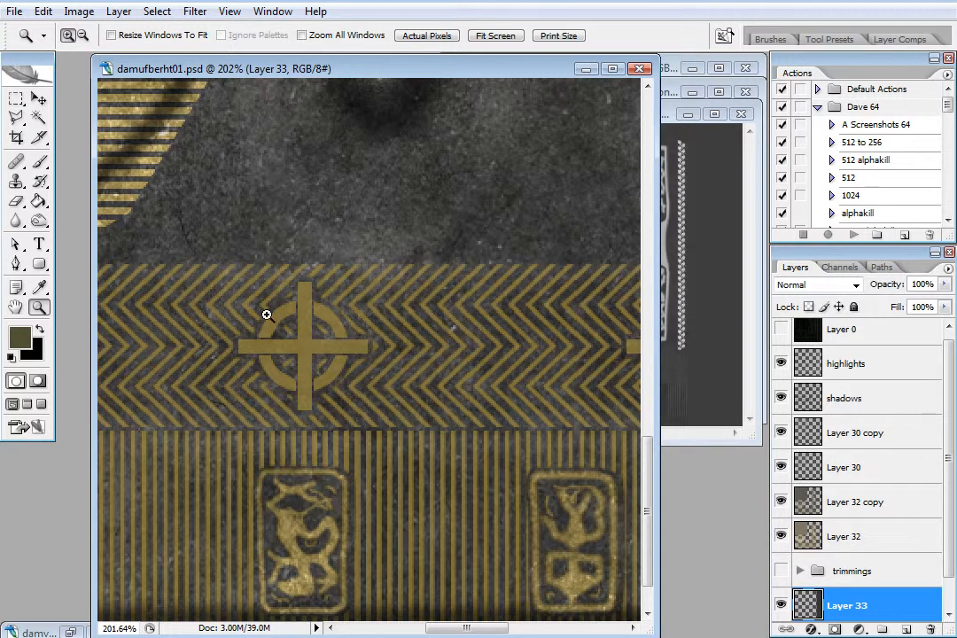
{"action": "right_click", "coordinate": [431, 340]}
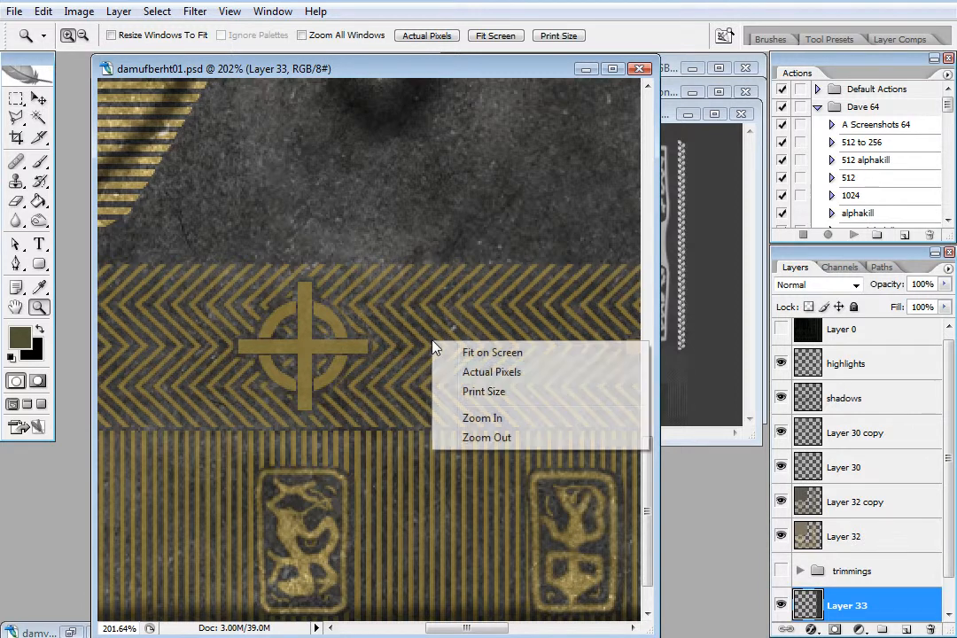
{"action": "left_click", "coordinate": [492, 373]}
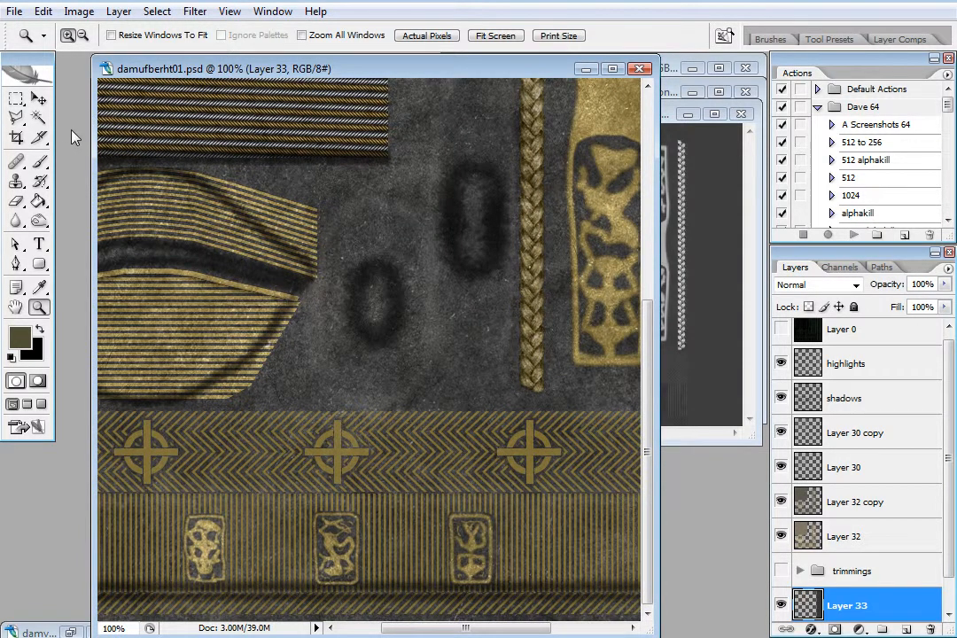
- Make a circular selection with a 4 px feather above the trim bands and set the foreground colour to white
{"action": "left_click_drag", "start_coordinate": [16, 99], "coordinate": [80, 115]}
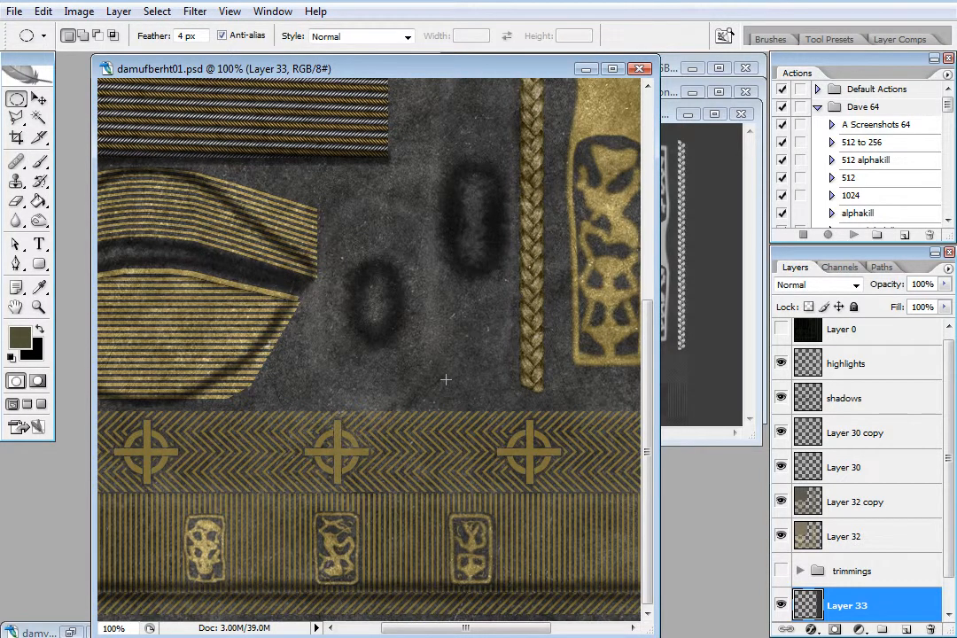
{"action": "left_click_drag", "start_coordinate": [413, 346], "coordinate": [478, 410]}
{"action": "key", "text": "d"}
{"action": "key", "text": "x"}
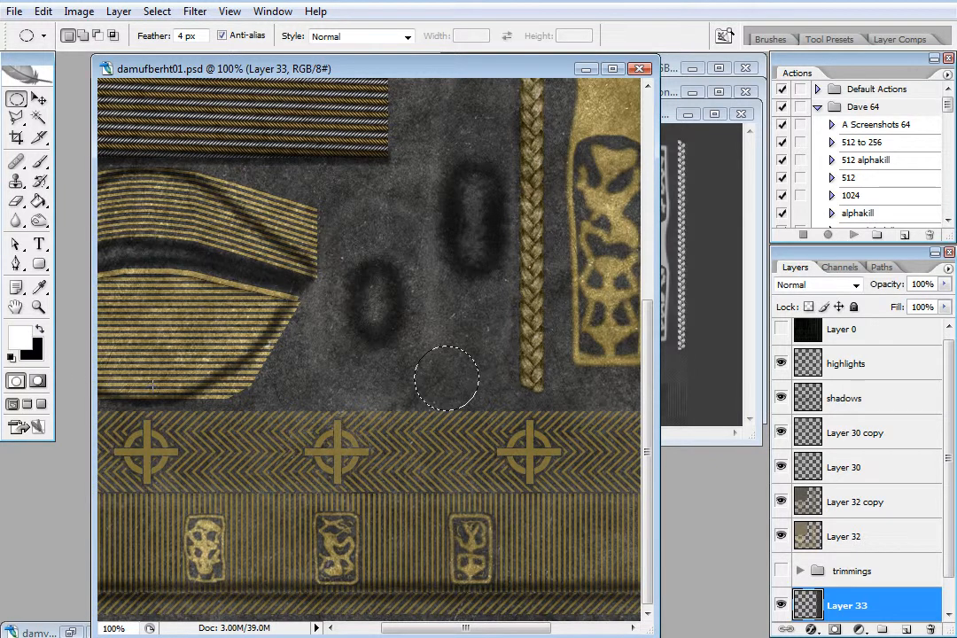
- Try a 6 px white stroke centred on the circular selection, and undo it and clear the selection
{"action": "right_click", "coordinate": [443, 388]}
{"action": "left_click", "coordinate": [489, 632]}
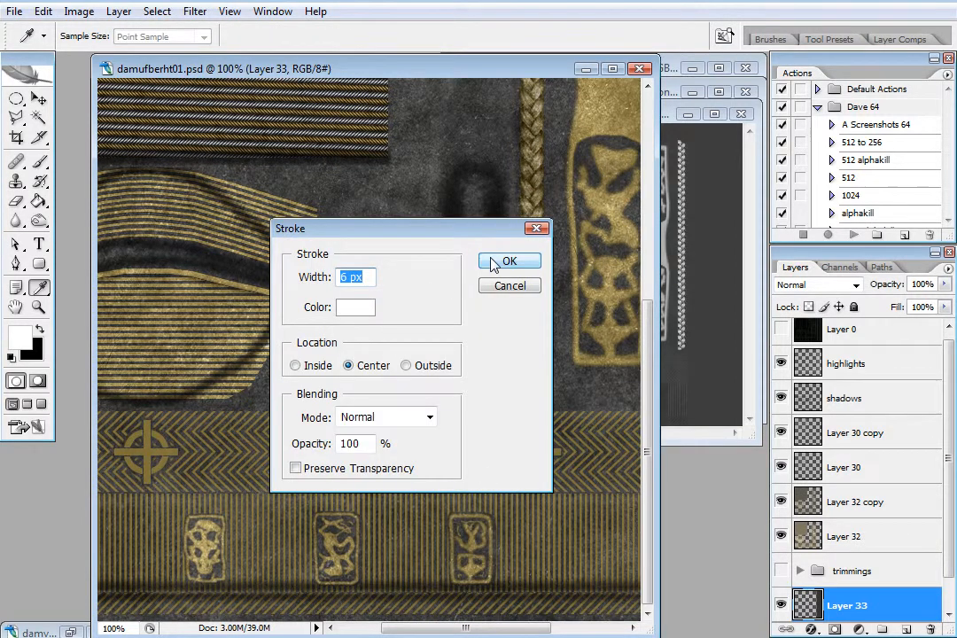
{"action": "left_click", "coordinate": [494, 266]}
{"action": "key", "text": "m"}
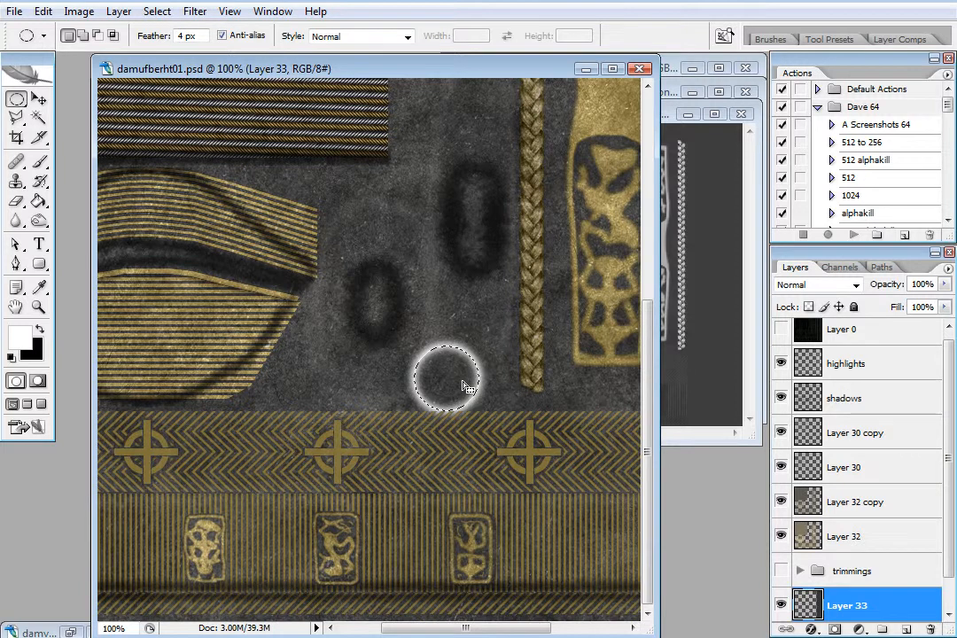
{"action": "key", "text": "ctrl+z"}
{"action": "left_click", "coordinate": [414, 417]}
- Hide the highlights and shadows layers and check the effect of Layer 32 copy by switching its visibility
{"action": "scroll", "coordinate": [545, 354], "scroll_direction": "up", "scroll_amount": 5}
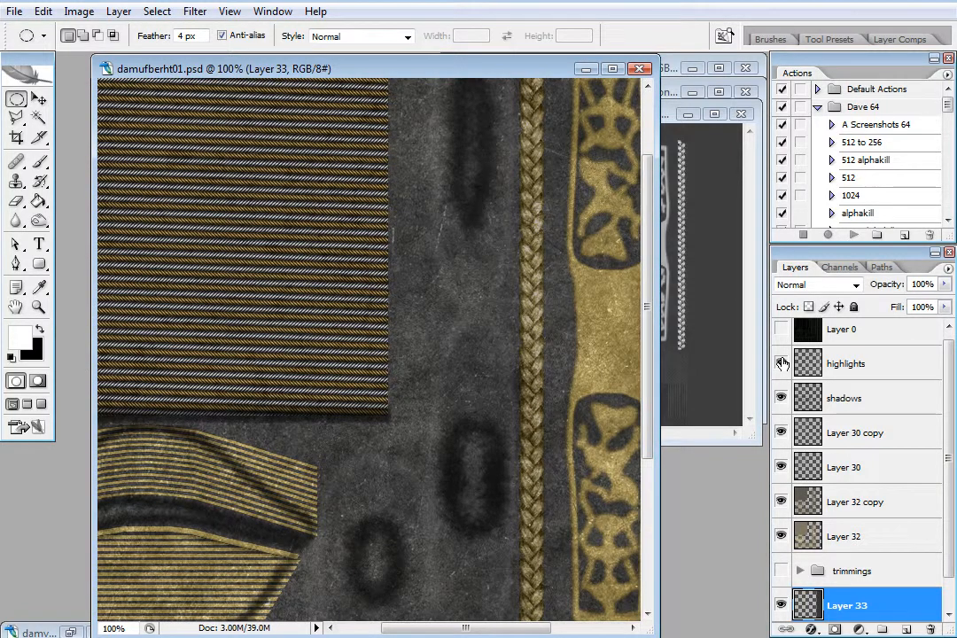
{"action": "left_click", "coordinate": [781, 363]}
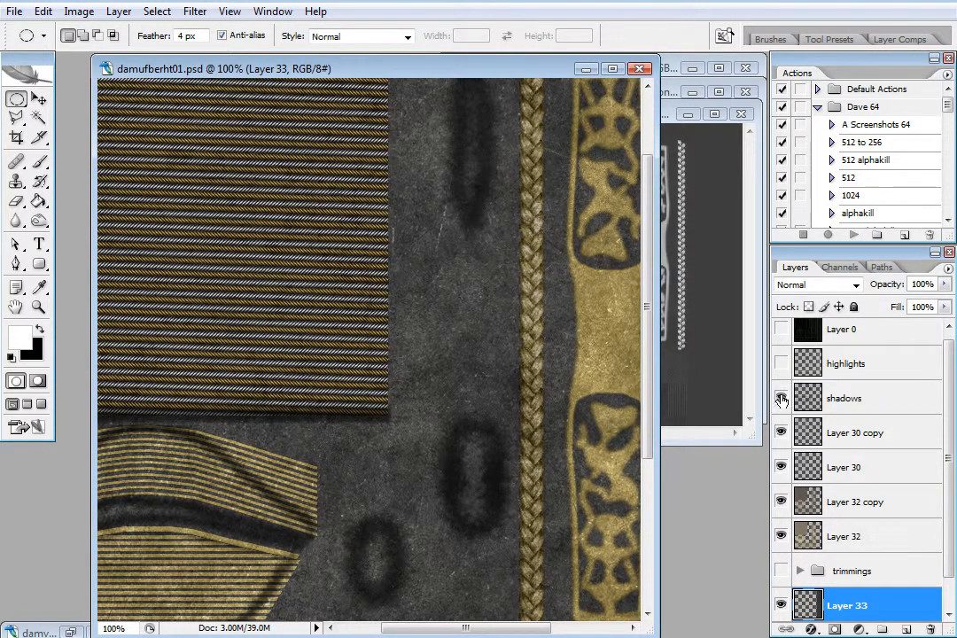
{"action": "left_click", "coordinate": [780, 398]}
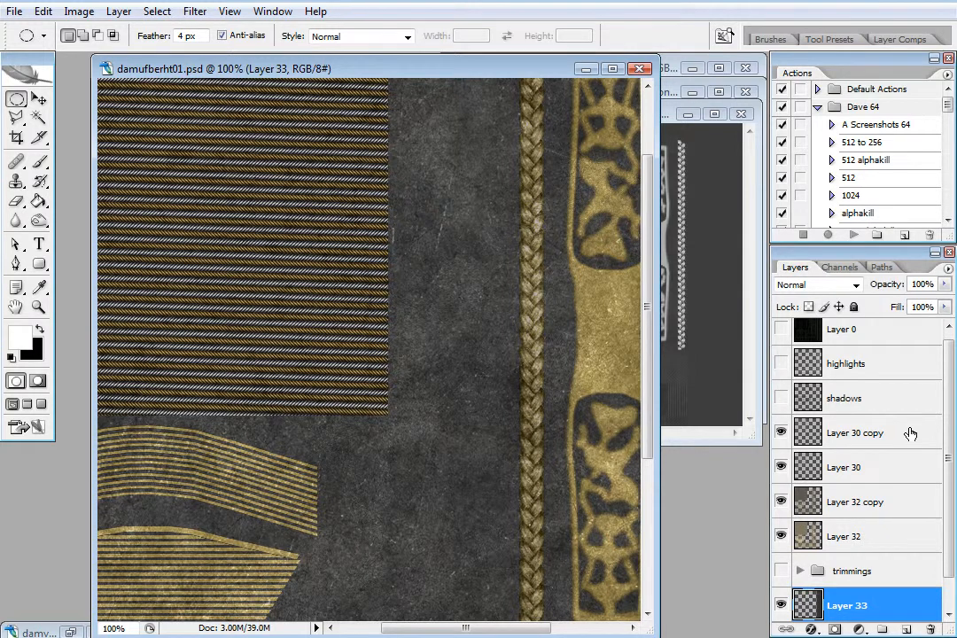
{"action": "scroll", "coordinate": [953, 470], "scroll_direction": "down", "scroll_amount": 1}
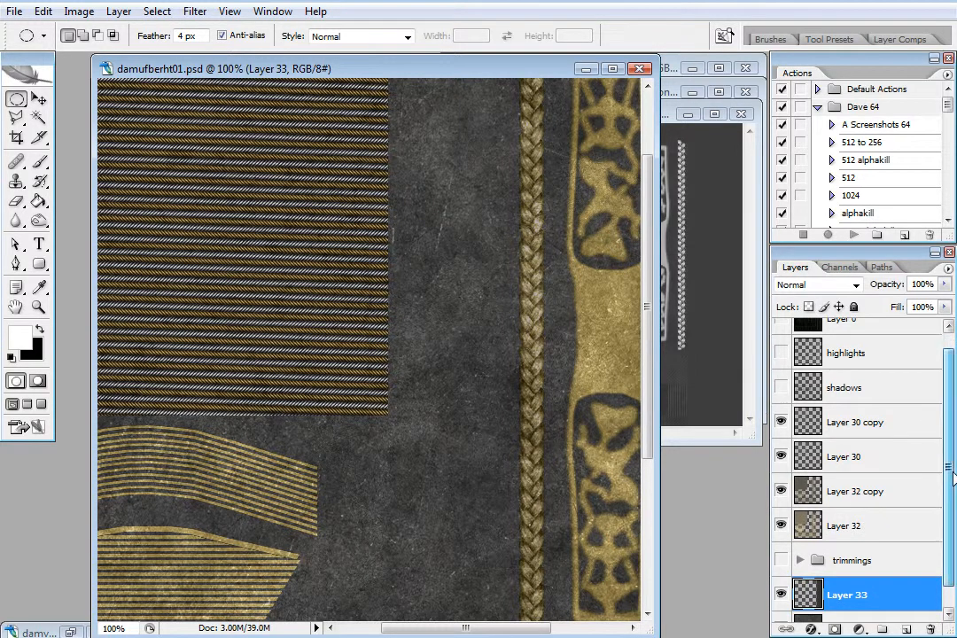
{"action": "left_click", "coordinate": [781, 493]}
{"action": "left_click", "coordinate": [781, 493]}
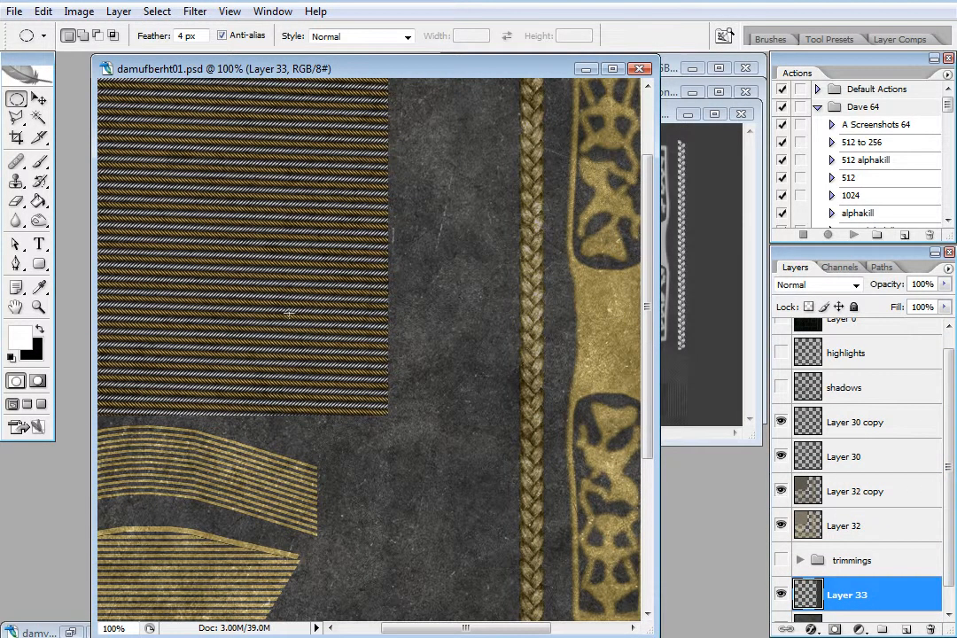
- Add a new layer above Layer 32 copy with the twisted-wire stripes in close-up at 300%
{"action": "left_click", "coordinate": [38, 310]}
{"action": "left_click", "coordinate": [213, 285]}
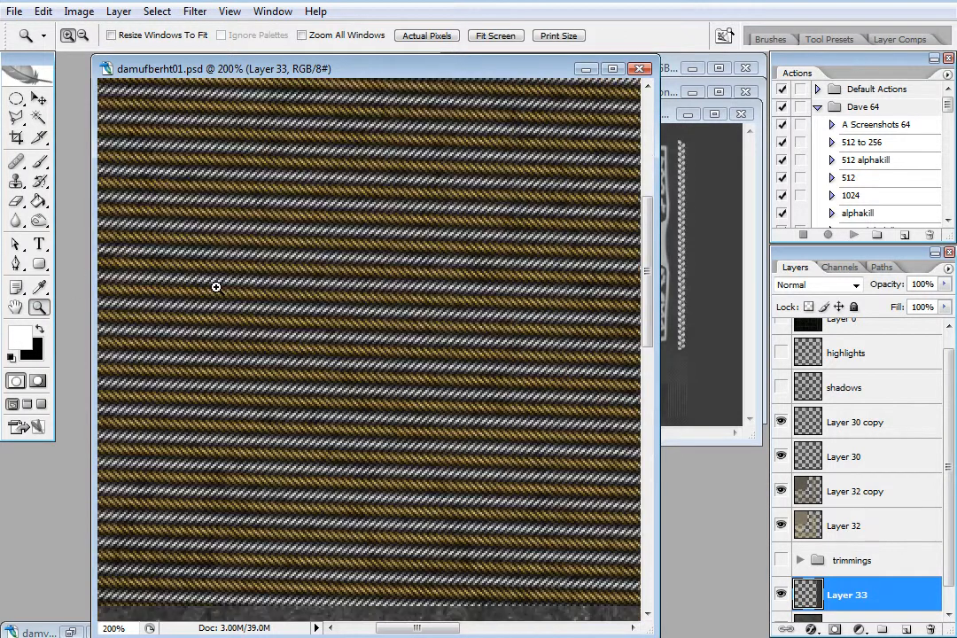
{"action": "left_click", "coordinate": [324, 278]}
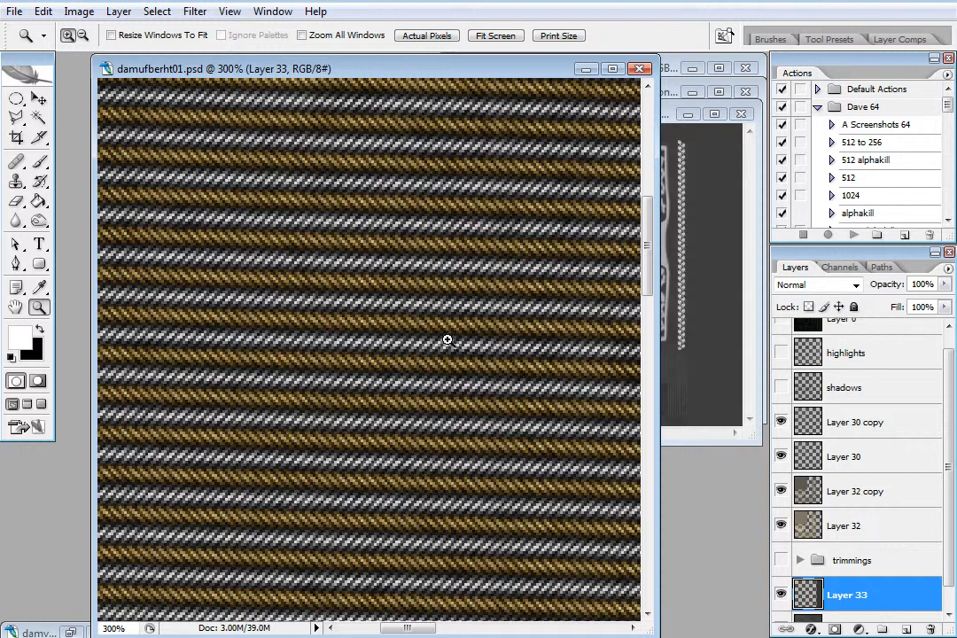
{"action": "left_click", "coordinate": [891, 490]}
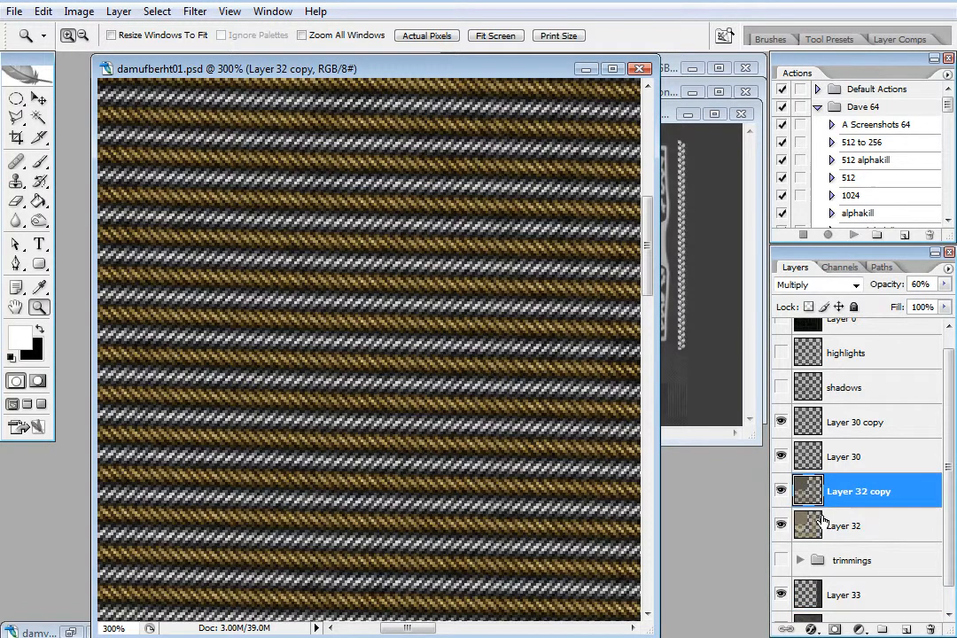
{"action": "key", "text": "ctrl+shift+n"}
{"action": "key", "text": "Return"}
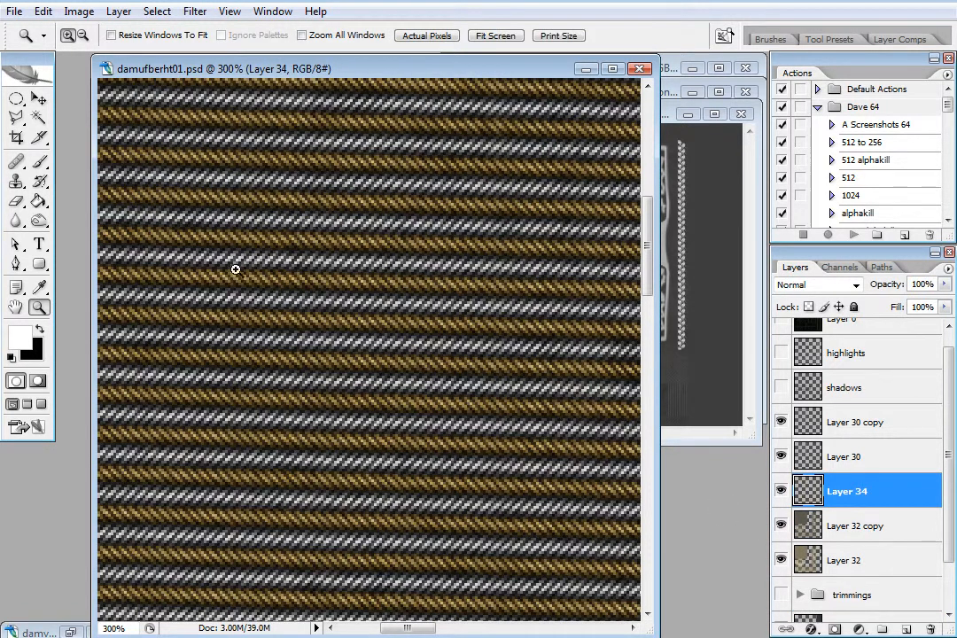
- Make a long, thin horizontal rectangular selection over one silver wire stripe and fill it with white
{"action": "left_click_drag", "start_coordinate": [16, 98], "coordinate": [104, 101]}
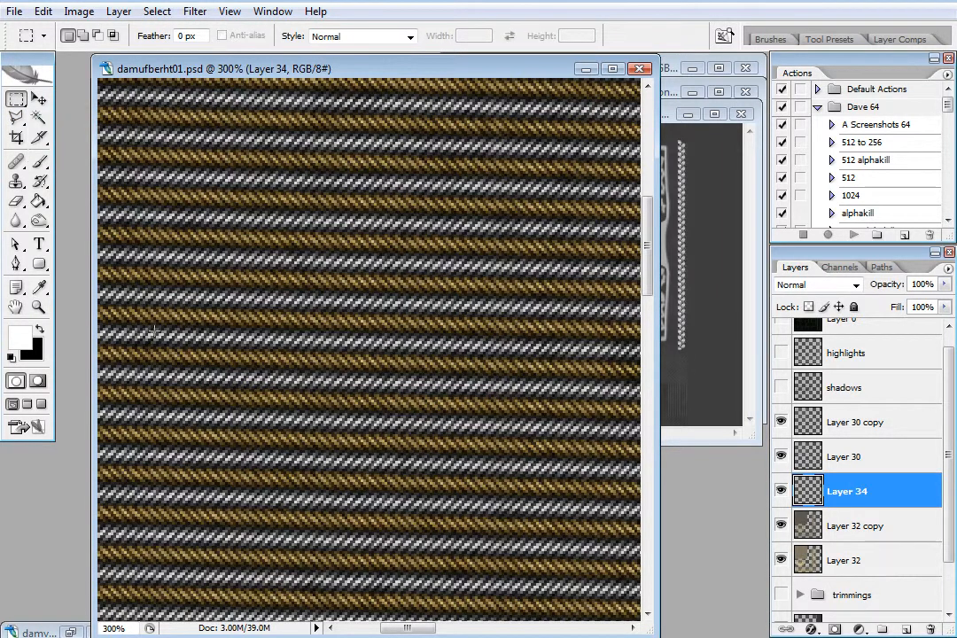
{"action": "left_click_drag", "start_coordinate": [217, 342], "coordinate": [586, 356]}
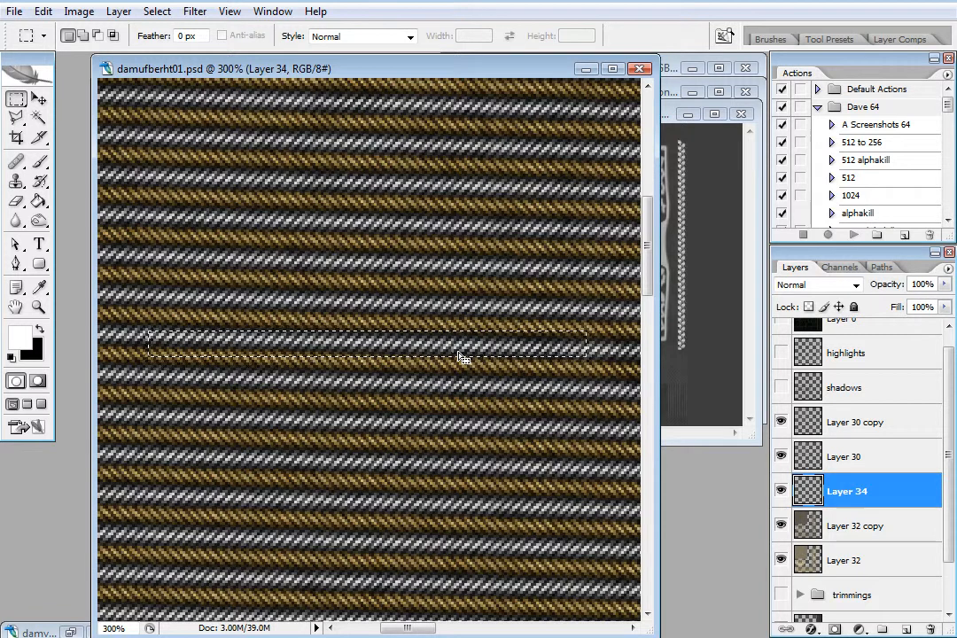
{"action": "key", "text": "alt+BackSpace"}
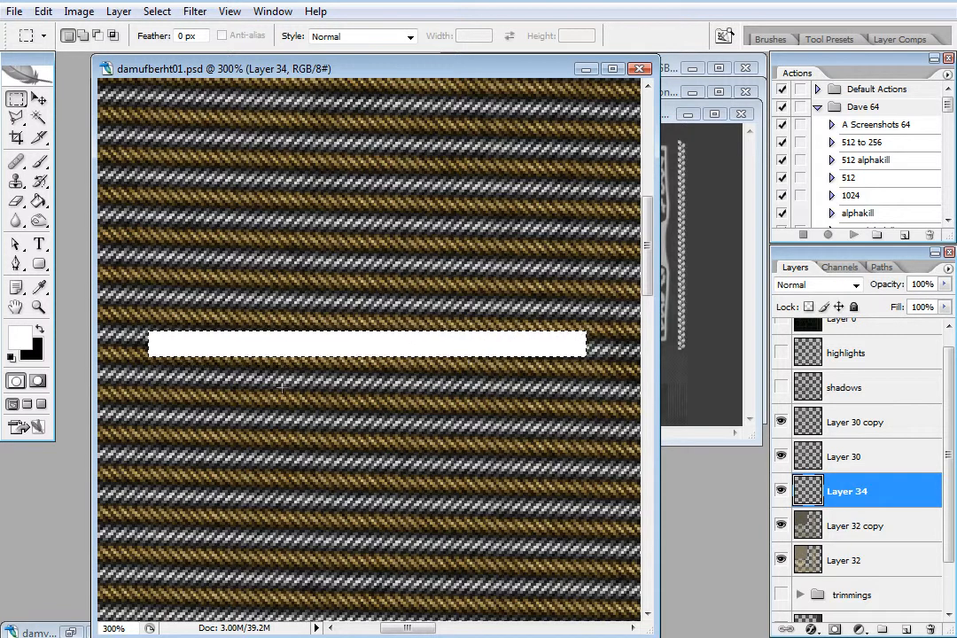
- Add another new layer and fill a narrow vertical rectangular selection crossing the white strip with black
{"action": "key", "text": "ctrl+shift+n"}
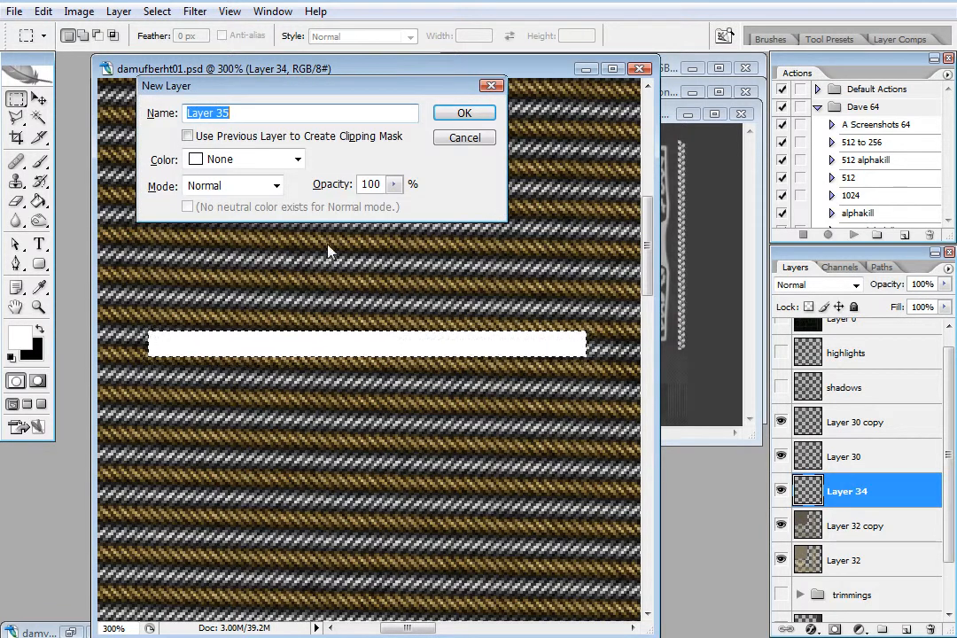
{"action": "left_click", "coordinate": [485, 113]}
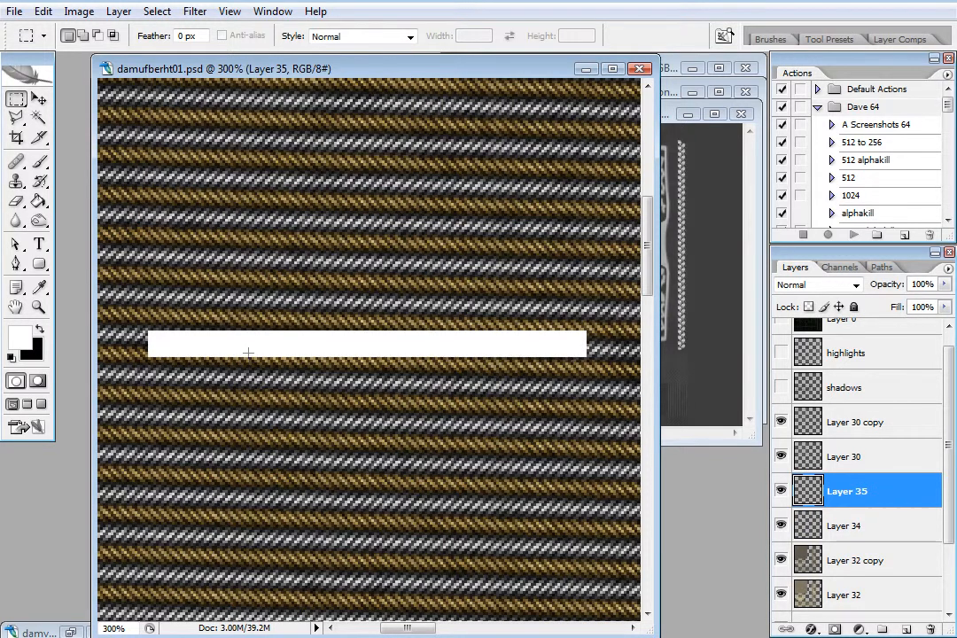
{"action": "key", "text": "x"}
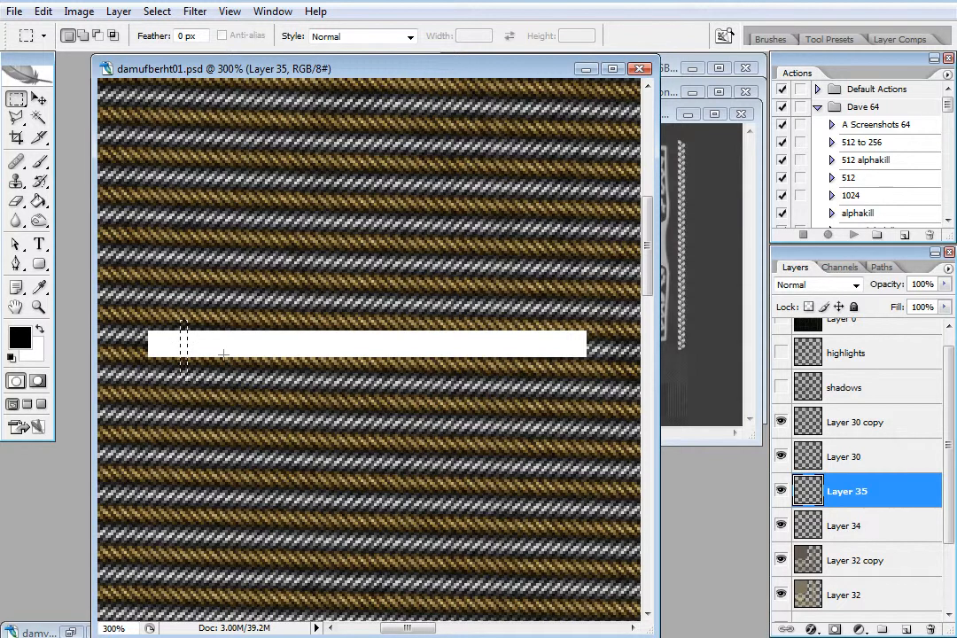
{"action": "key", "text": "alt+BackSpace"}
- Move the black bar along the white strip to its left end
{"action": "key", "text": "v"}
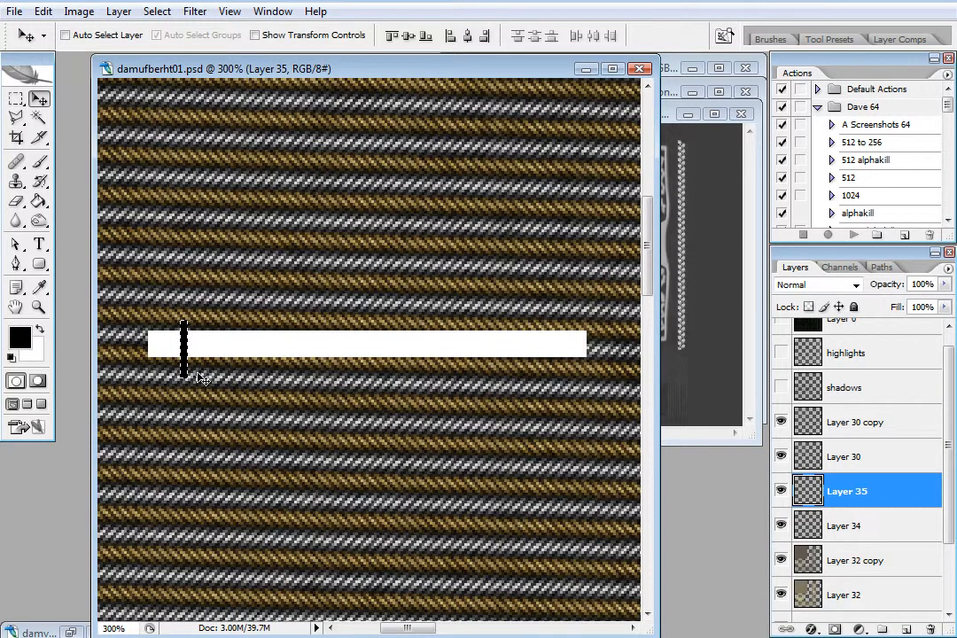
{"action": "key", "text": "Left"}
{"action": "key", "text": "Left"}
{"action": "key", "text": "Left"}
{"action": "key", "text": "Left"}
{"action": "key", "text": "Left"}
{"action": "key", "text": "Left"}
{"action": "key", "text": "Left"}
{"action": "key", "text": "Left"}
{"action": "key", "text": "Left"}
{"action": "key", "text": "Left"}
{"action": "key", "text": "Left"}
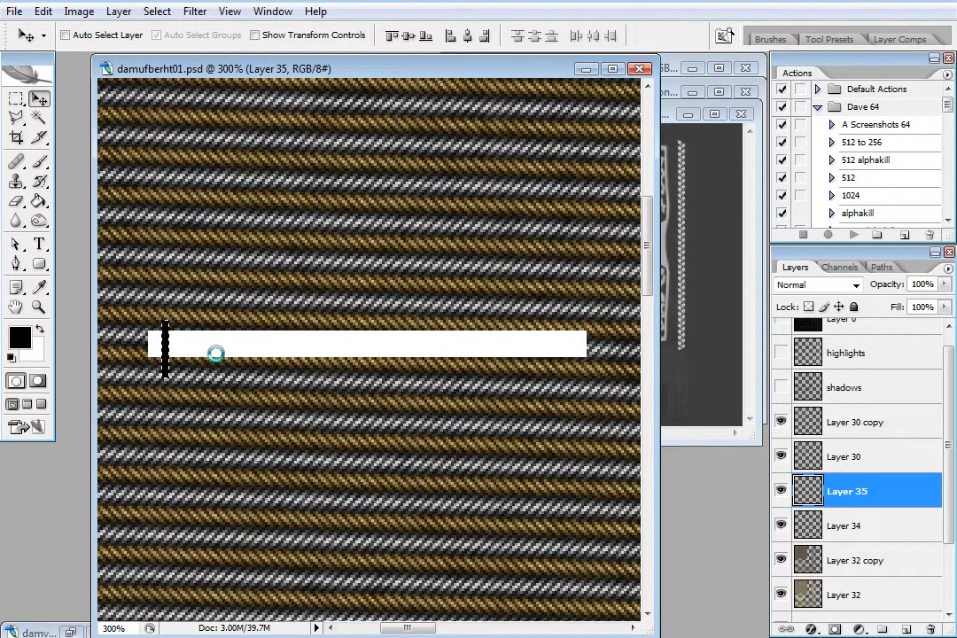
- Duplicate the black bar to the right repeatedly until six evenly spaced bars cross the start of the white strip
{"action": "key", "text": "alt+Right"}
{"action": "key", "text": "Right"}
{"action": "key", "text": "Right"}
{"action": "key", "text": "Right"}
{"action": "key", "text": "Right"}
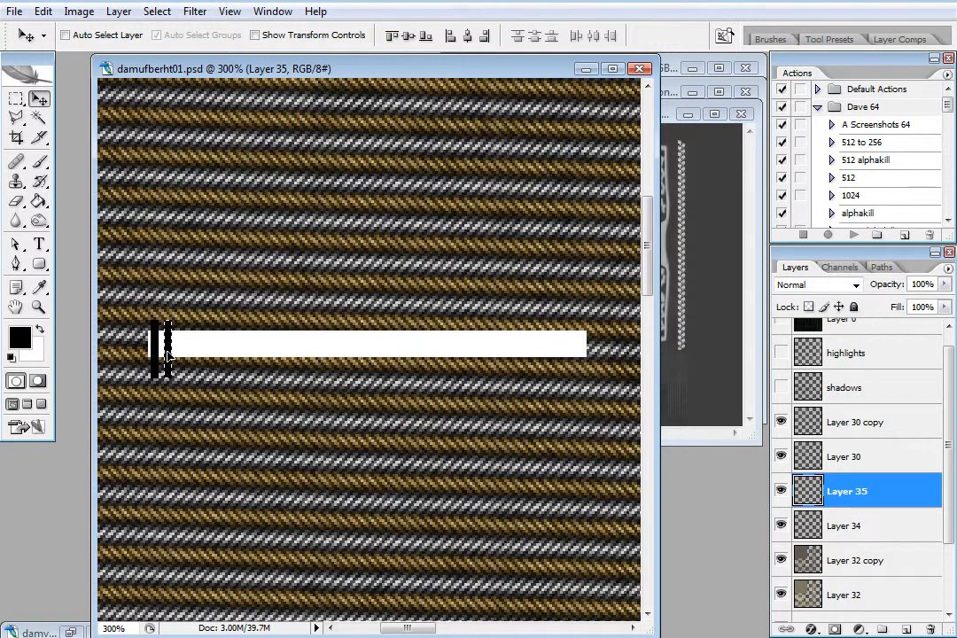
{"action": "left_click_drag", "start_coordinate": [168, 356], "coordinate": [218, 364]}
{"action": "key", "text": "ctrl+a"}
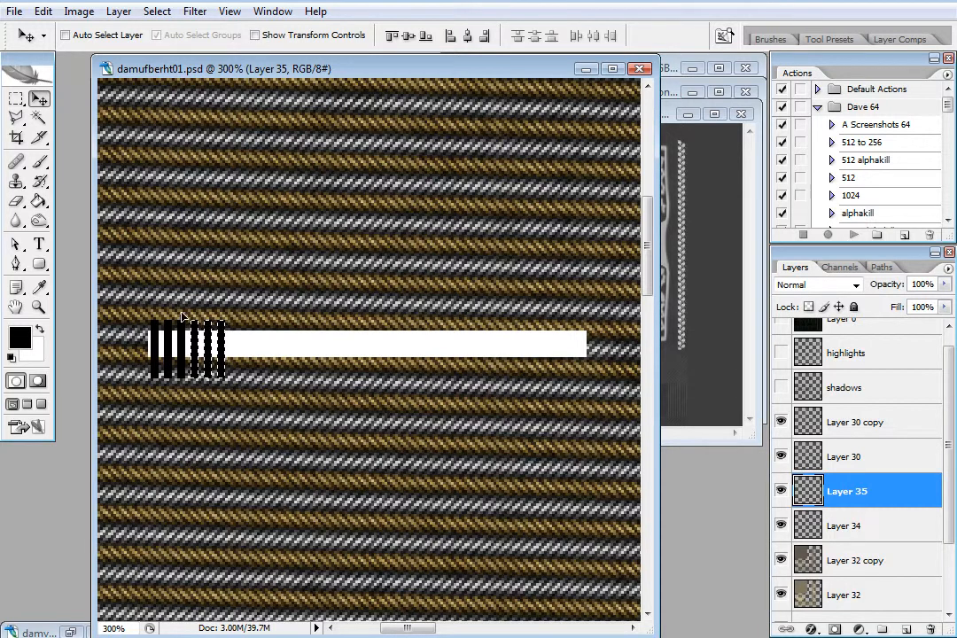
- Select the six black bars and duplicate them twice along the white strip, keeping the spacing even, then deselect
{"action": "key", "text": "m"}
{"action": "key", "text": "ctrl+d"}
{"action": "left_click_drag", "start_coordinate": [134, 290], "coordinate": [257, 427]}
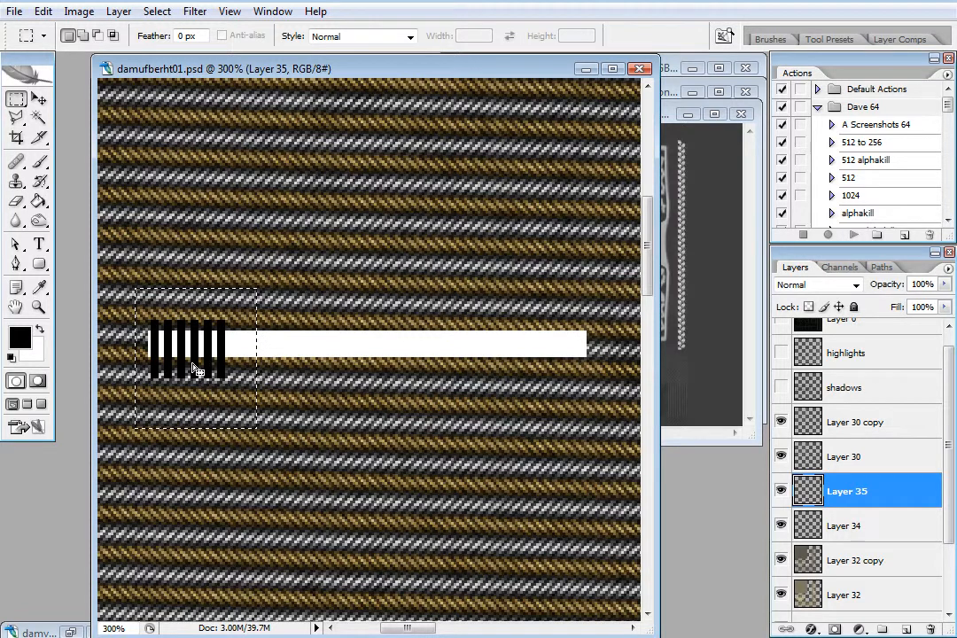
{"action": "key", "text": "v"}
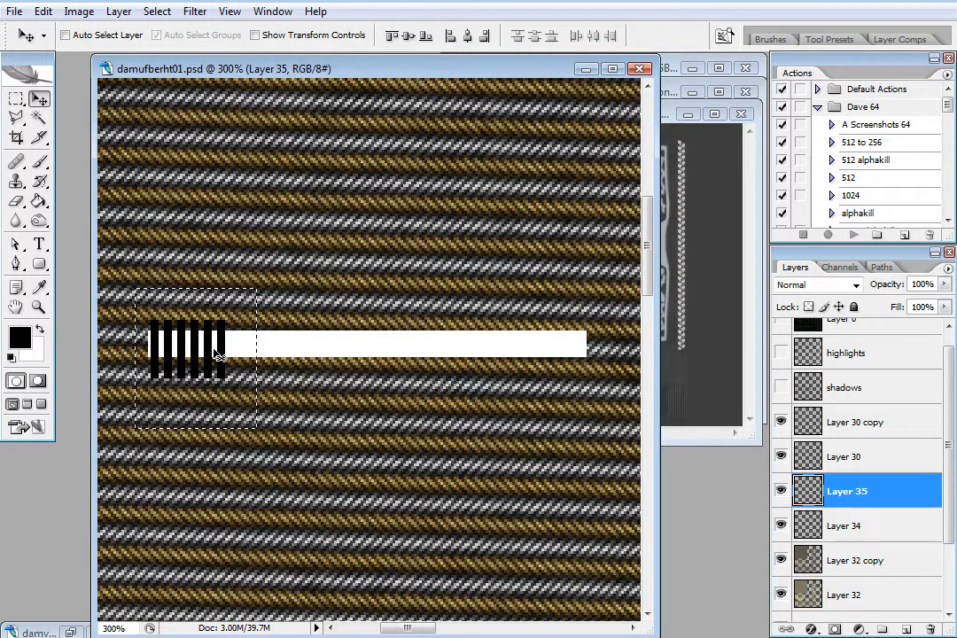
{"action": "left_click_drag", "start_coordinate": [196, 350], "coordinate": [275, 361]}
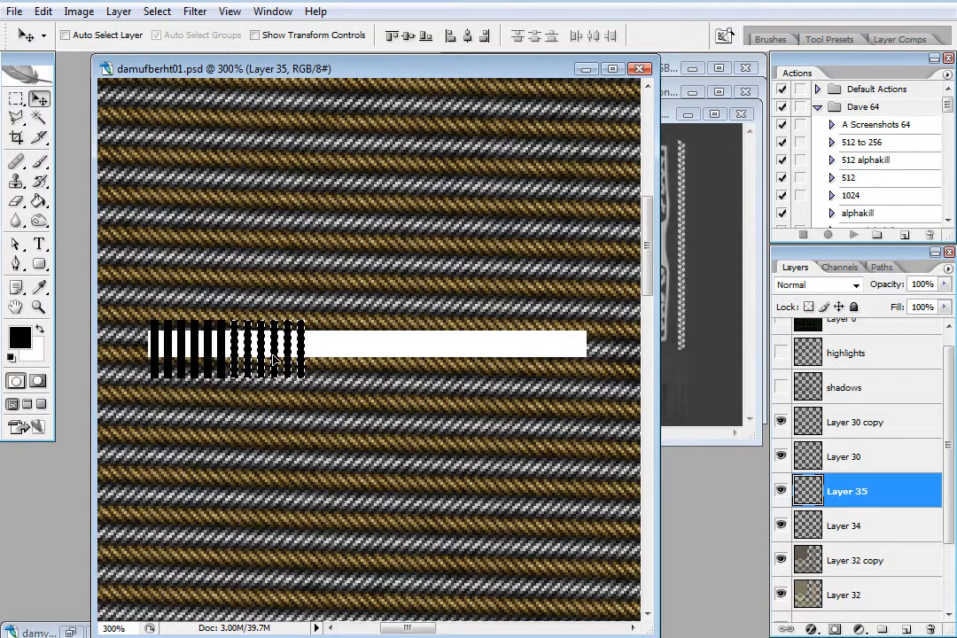
{"action": "left_click_drag", "start_coordinate": [273, 362], "coordinate": [355, 359]}
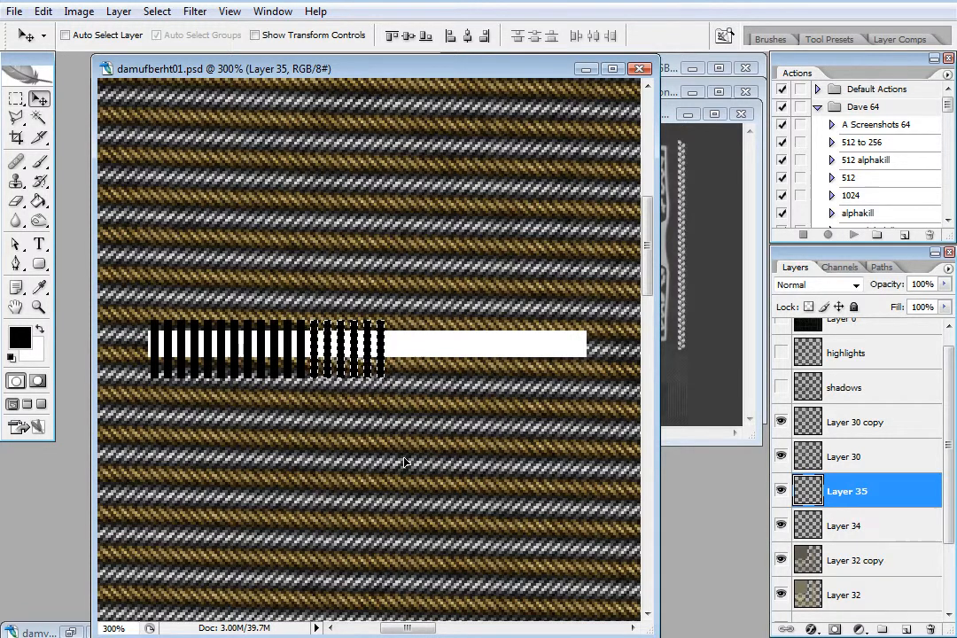
{"action": "key", "text": "ctrl+d"}
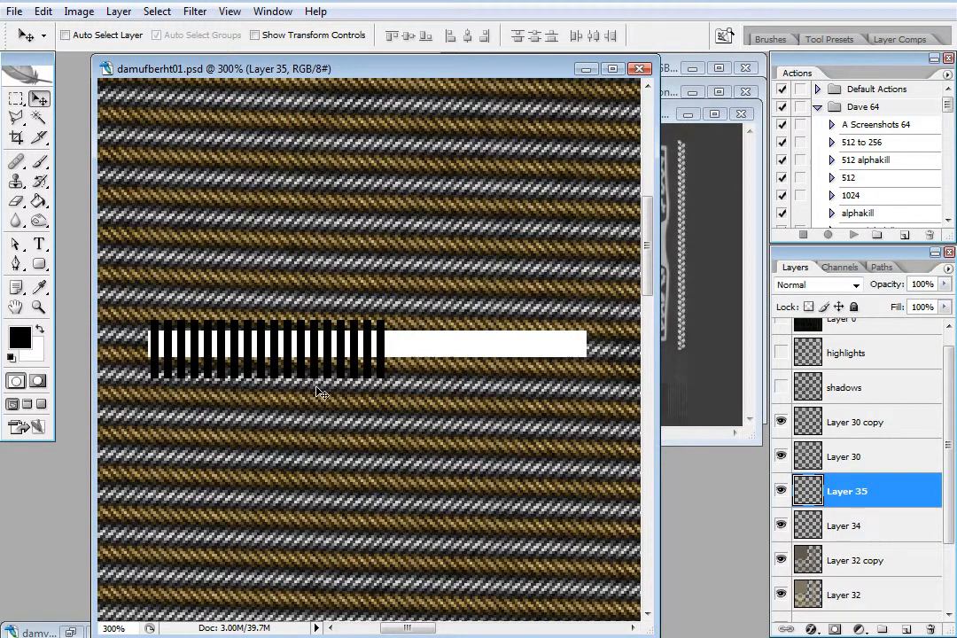
- Skew the row of black bars with Free Transform so they run diagonally down to the right across the strip
{"action": "key", "text": "ctrl+t"}
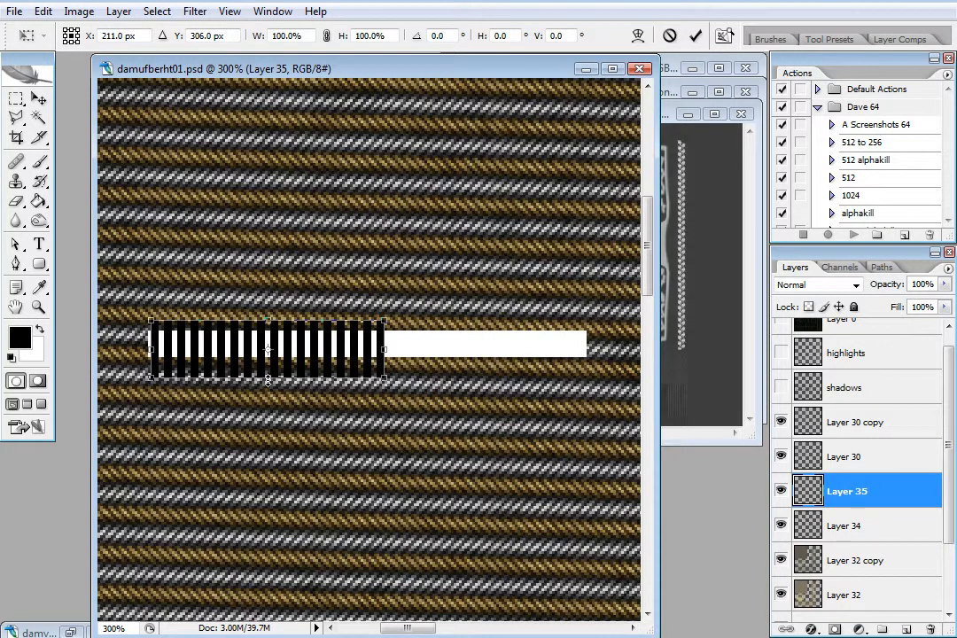
{"action": "left_click_drag", "start_coordinate": [271, 383], "coordinate": [345, 378]}
{"action": "key", "text": "Return"}
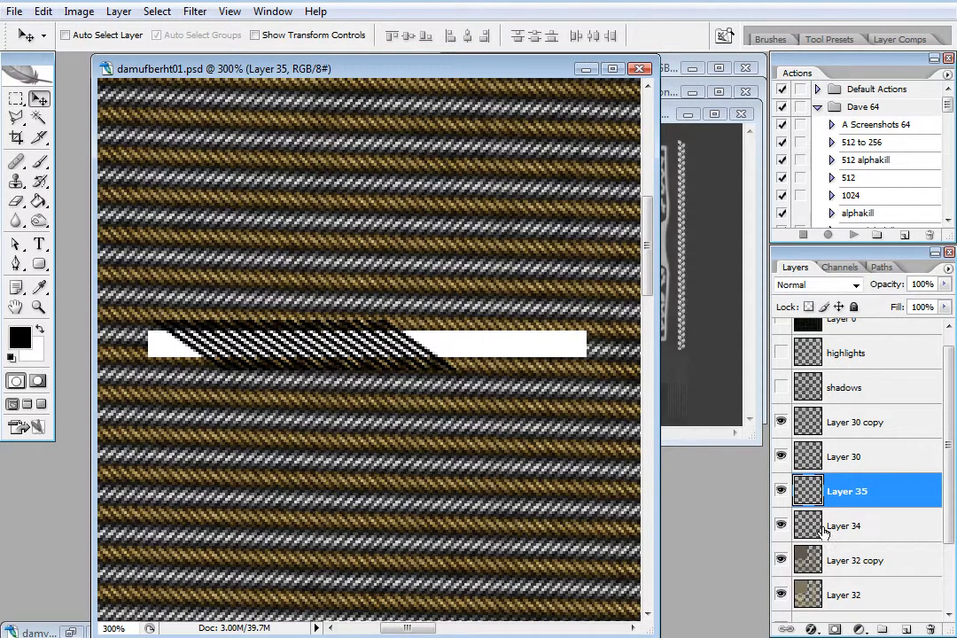
- Trim the Layer 35 bars to the outline of Layer 34's white strip and merge them down into Layer 34
{"action": "left_click", "coordinate": [876, 529]}
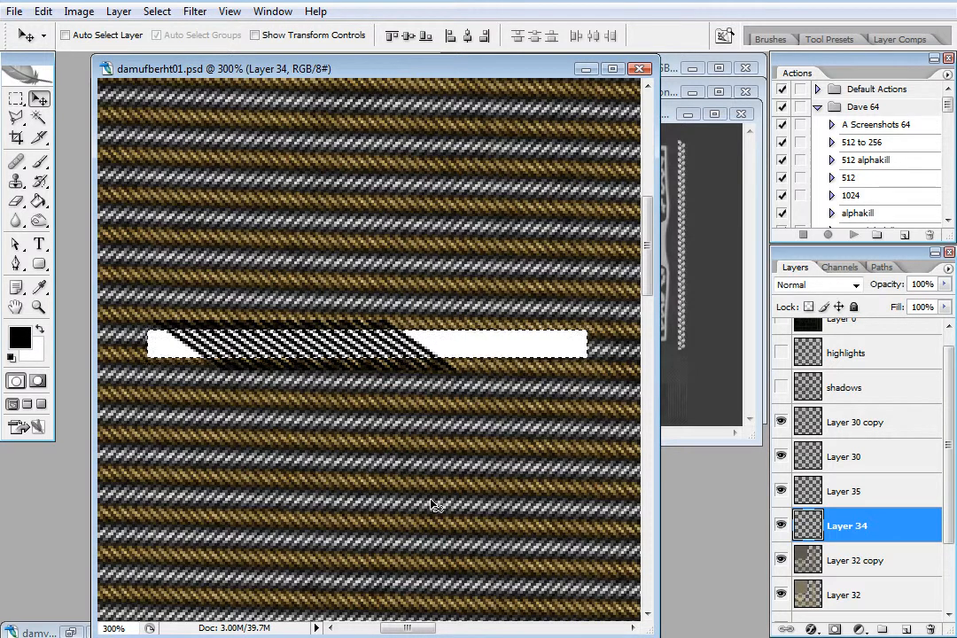
{"action": "left_click", "coordinate": [780, 493]}
{"action": "left_click", "coordinate": [893, 493]}
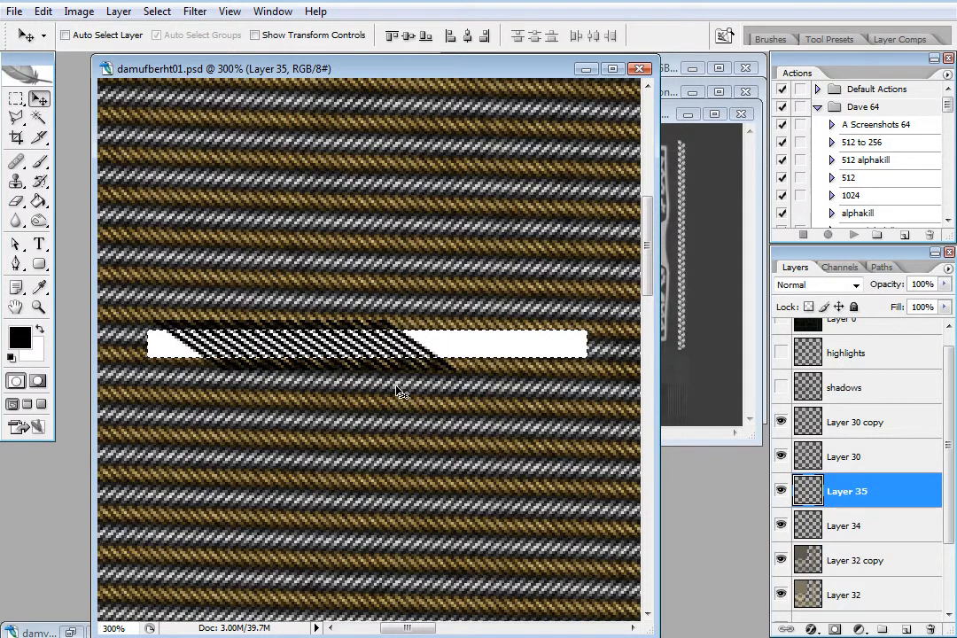
{"action": "key", "text": "Delete"}
{"action": "key", "text": "ctrl+d"}
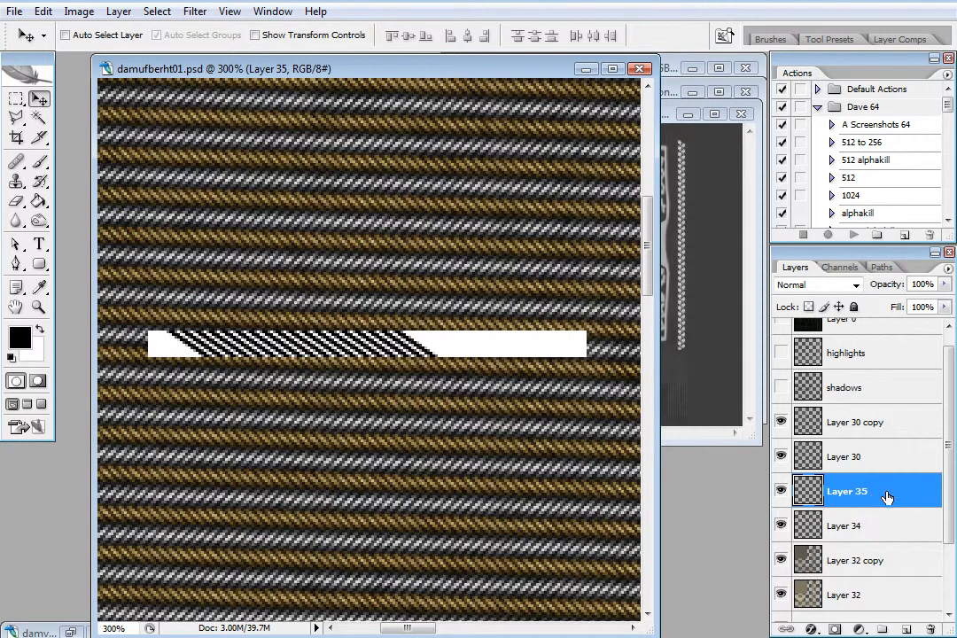
{"action": "key", "text": "ctrl+e"}
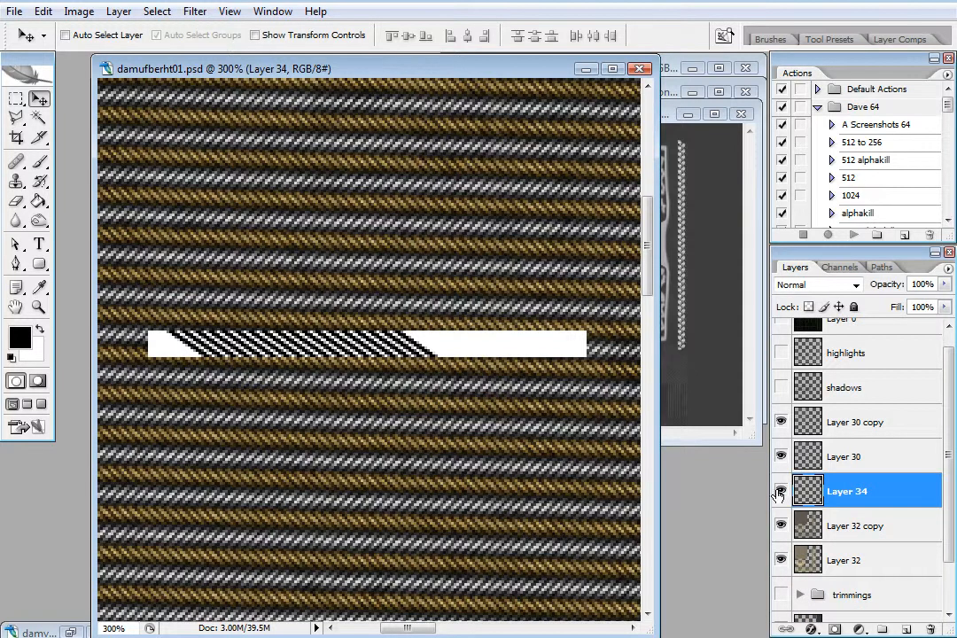
- Remove the plain white ends of the strip and move the remaining striped piece up over the next silver wire stripe
{"action": "left_click", "coordinate": [16, 98]}
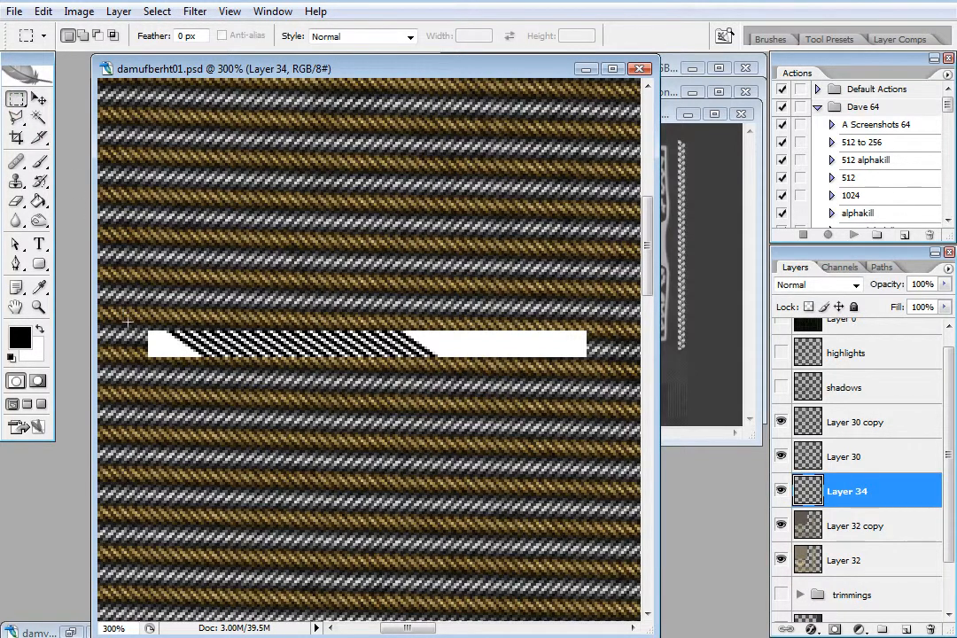
{"action": "left_click_drag", "start_coordinate": [187, 370], "coordinate": [207, 379]}
{"action": "key", "text": "Delete"}
{"action": "left_click_drag", "start_coordinate": [476, 390], "coordinate": [404, 404]}
{"action": "key", "text": "ctrl+x"}
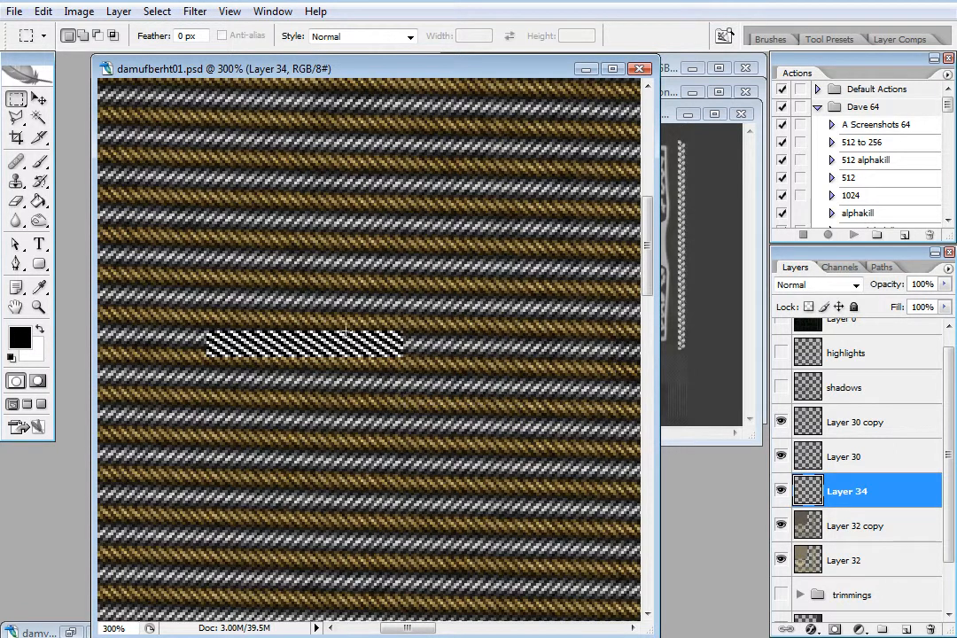
{"action": "key", "text": "v"}
{"action": "left_click_drag", "start_coordinate": [285, 351], "coordinate": [267, 306]}
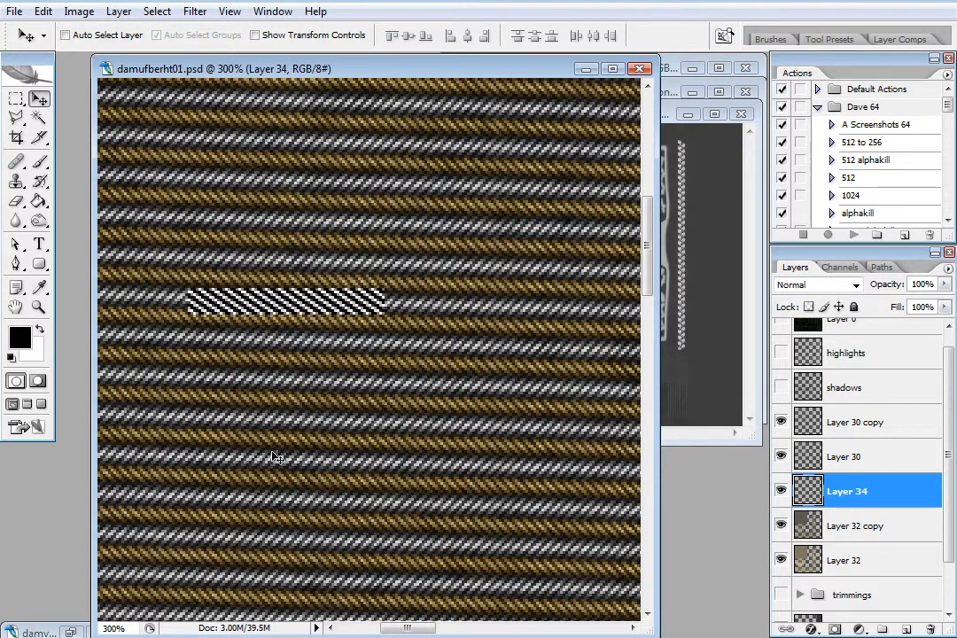
- Fit the whole texture in view and show Layer 0 with the UV layout lines
{"action": "scroll", "coordinate": [241, 459], "scroll_direction": "left", "scroll_amount": 5}
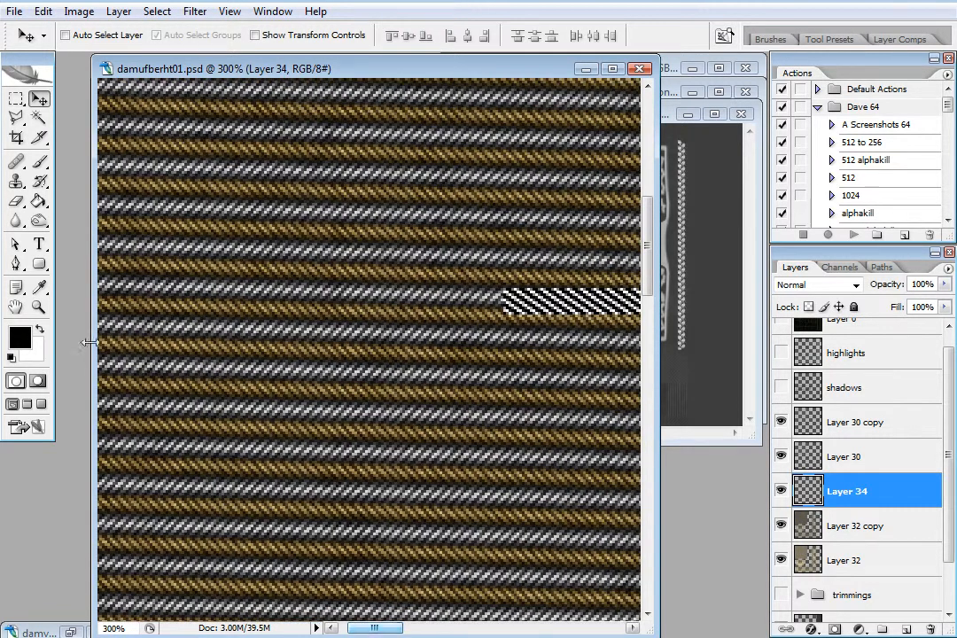
{"action": "left_click", "coordinate": [39, 306]}
{"action": "right_click", "coordinate": [376, 316]}
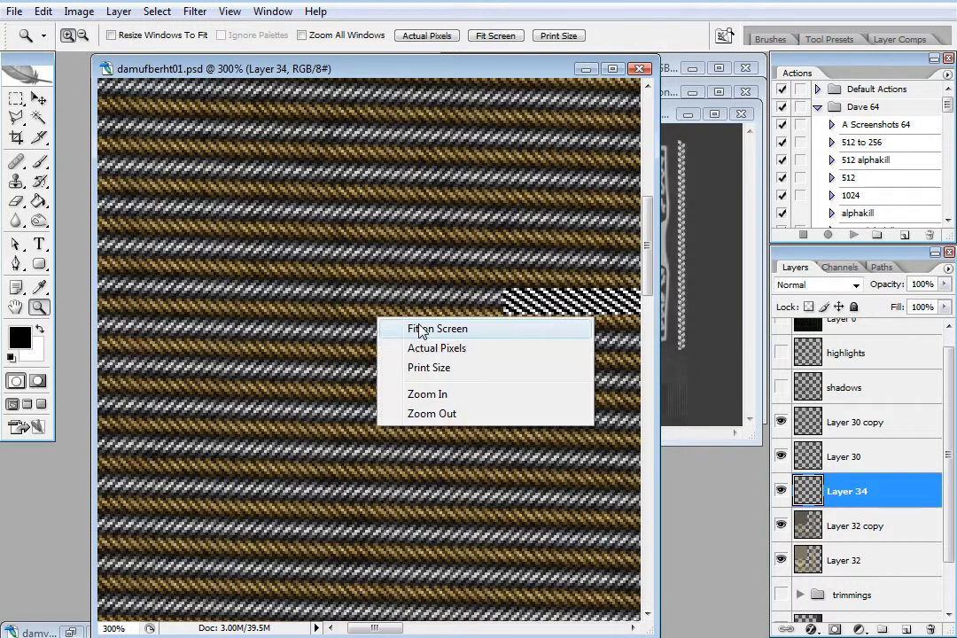
{"action": "left_click", "coordinate": [421, 329]}
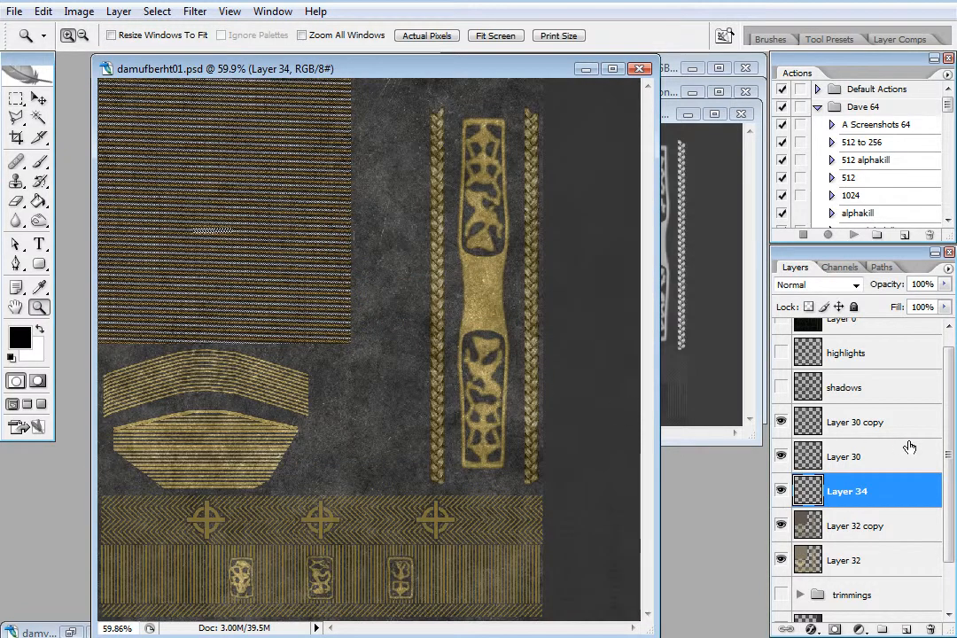
{"action": "scroll", "coordinate": [947, 432], "scroll_direction": "up", "scroll_amount": 1}
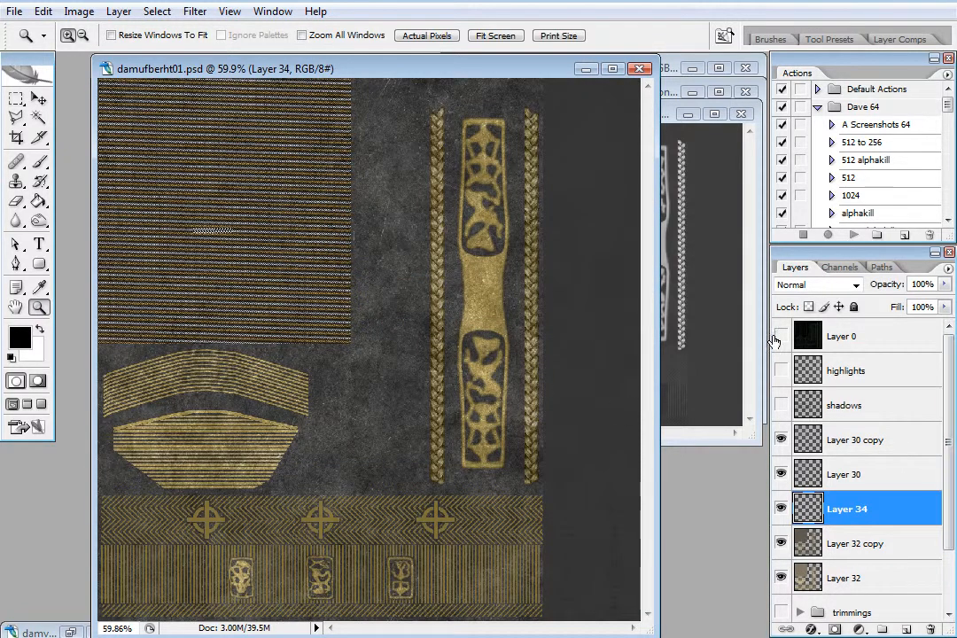
{"action": "left_click", "coordinate": [780, 336]}
- On Layer 0, make a rectangular selection around the wire-striped block, from its lower right corner to its upper left corner
{"action": "left_click_drag", "start_coordinate": [360, 360], "coordinate": [343, 327]}
{"action": "left_click_drag", "start_coordinate": [363, 383], "coordinate": [310, 313]}
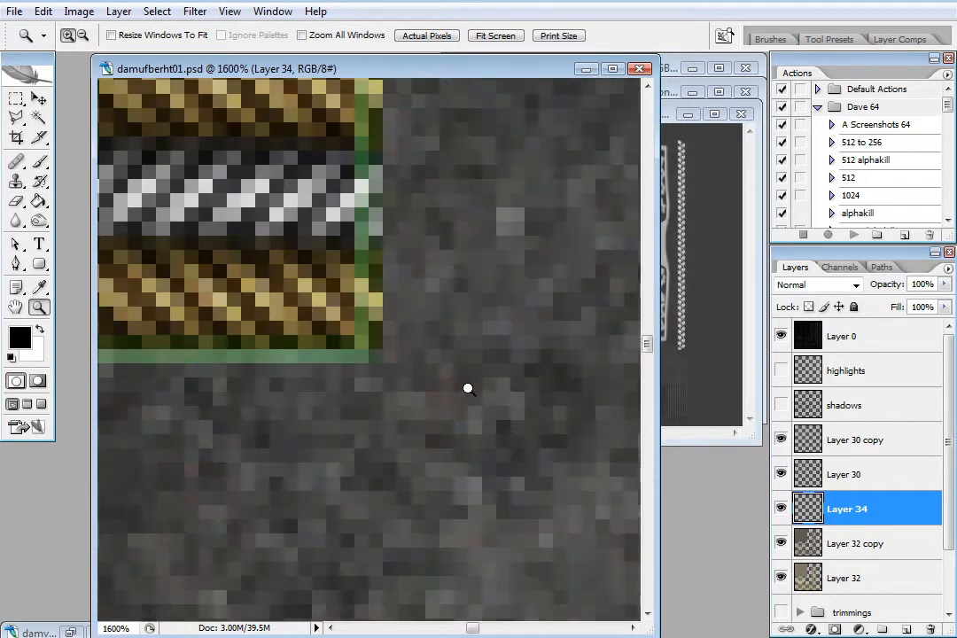
{"action": "left_click", "coordinate": [875, 348]}
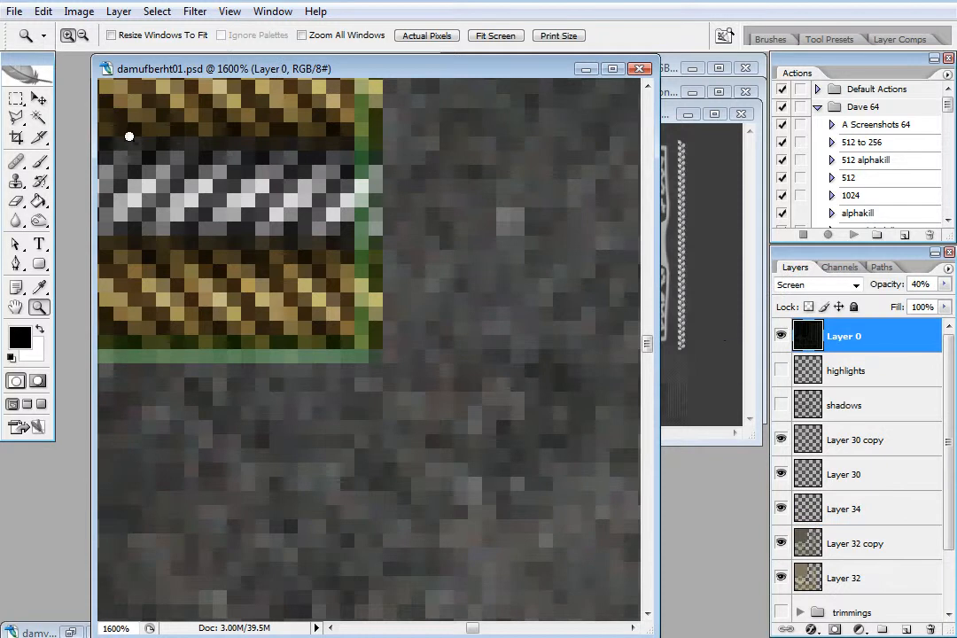
{"action": "left_click", "coordinate": [18, 100]}
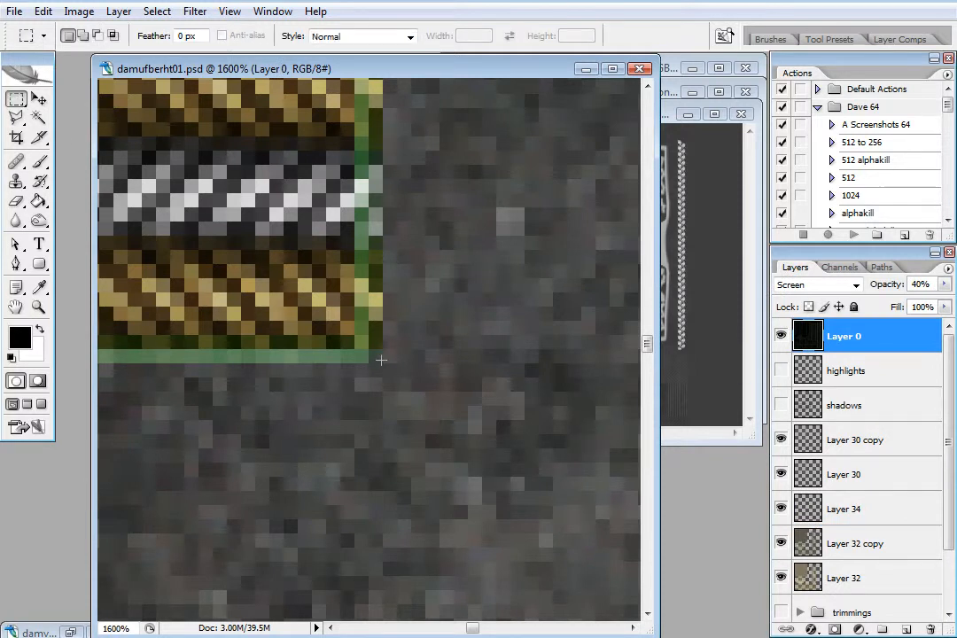
{"action": "left_click_drag", "start_coordinate": [382, 360], "coordinate": [87, 67]}
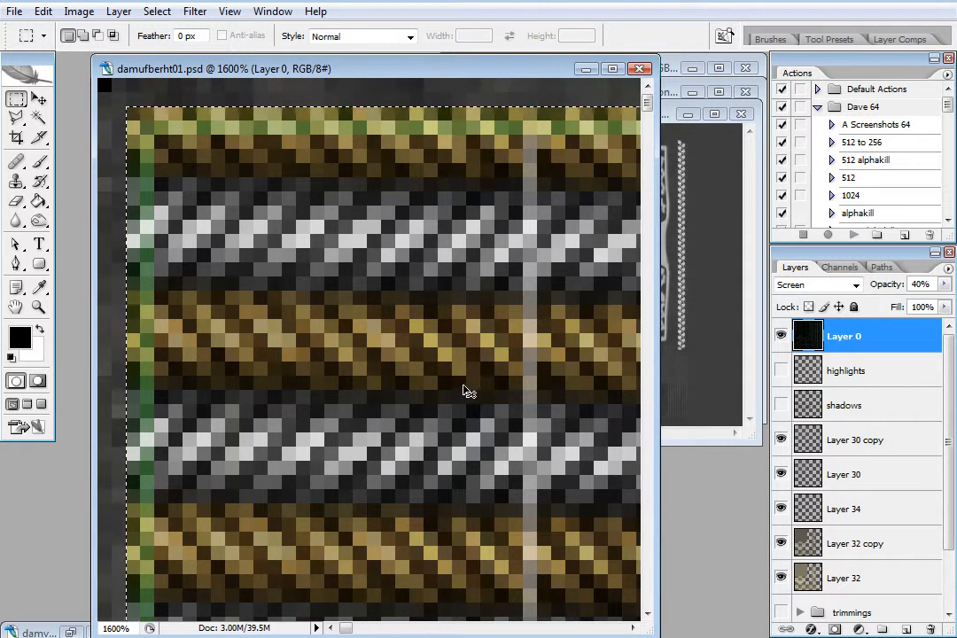
- Copy the selected part of Layer 0 into a new 476 × 500 pixel RGB document with a transparent background
{"action": "key", "text": "ctrl+n"}
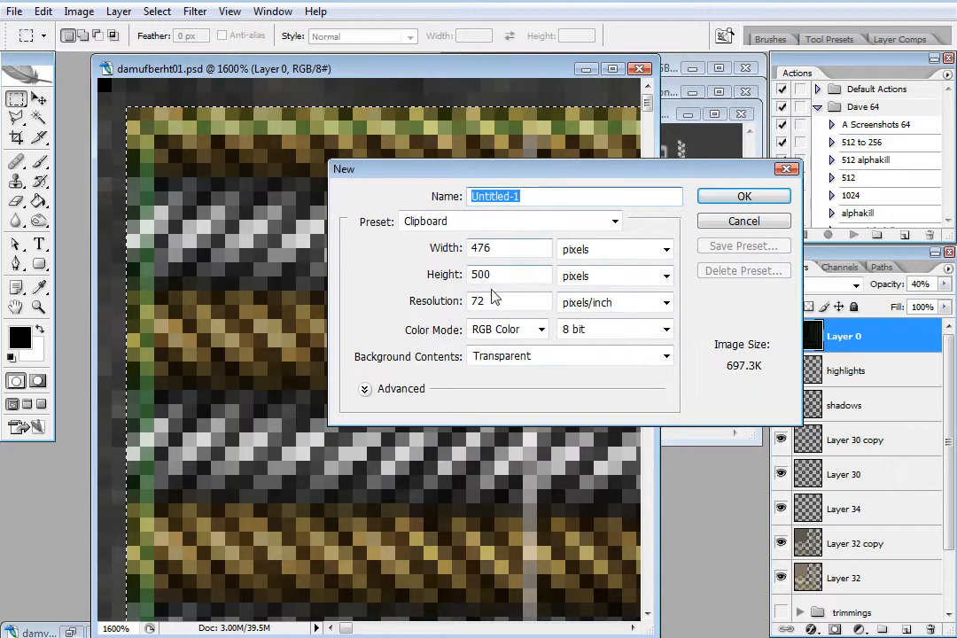
{"action": "left_click", "coordinate": [714, 199]}
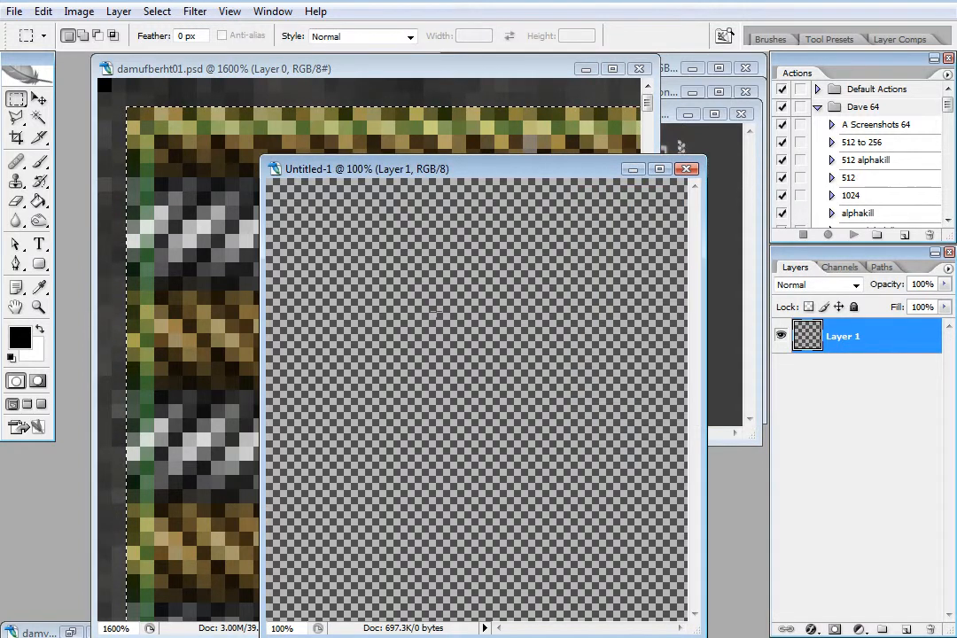
{"action": "key", "text": "ctrl+v"}
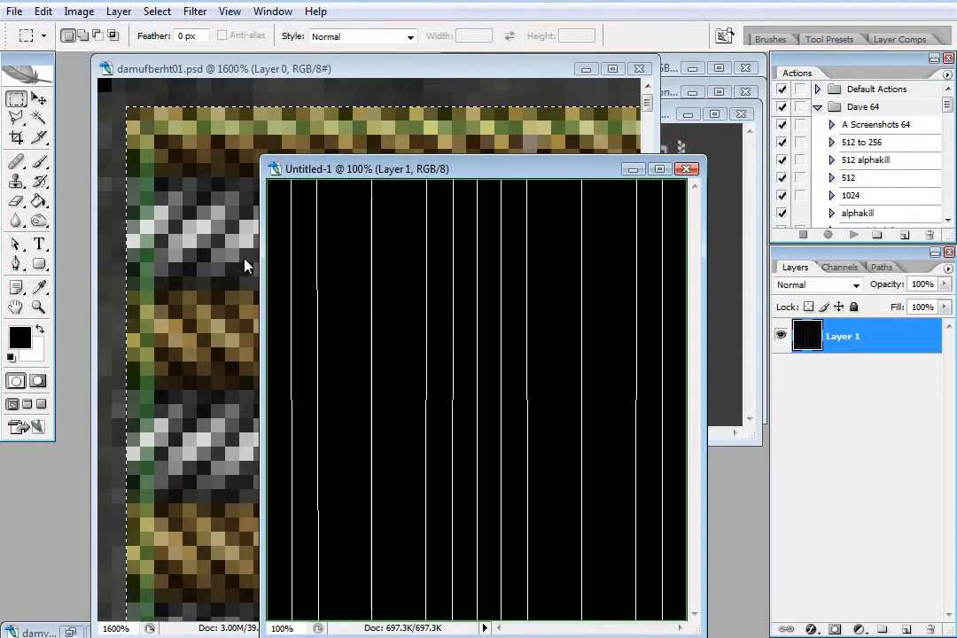
- Examine the upper left corner and top edge of the pasted UV layout up close, then fit it in view
{"action": "key", "text": "z"}
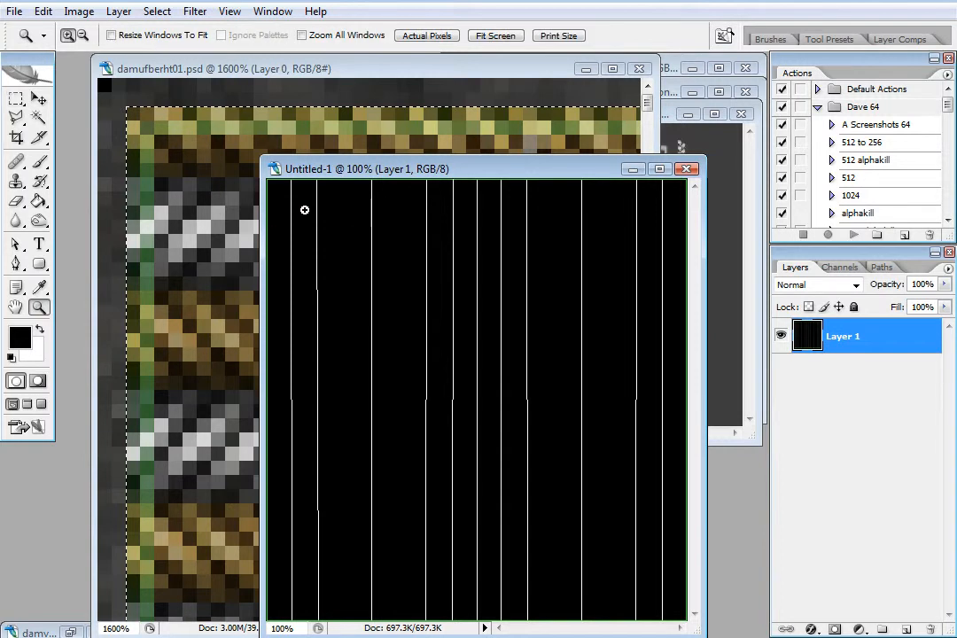
{"action": "left_click_drag", "start_coordinate": [269, 180], "coordinate": [306, 210]}
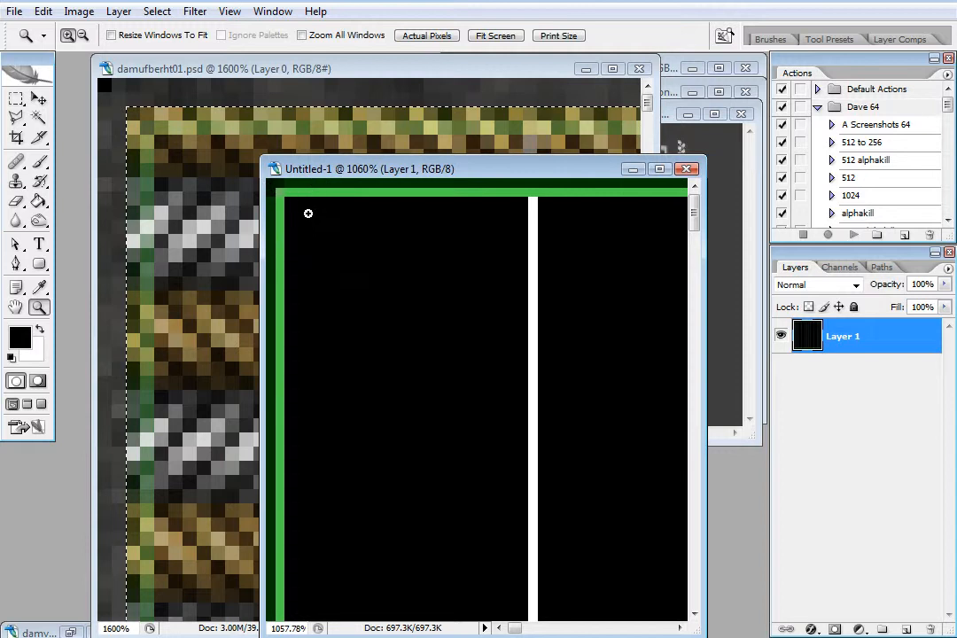
{"action": "left_click_drag", "start_coordinate": [309, 214], "coordinate": [249, 173]}
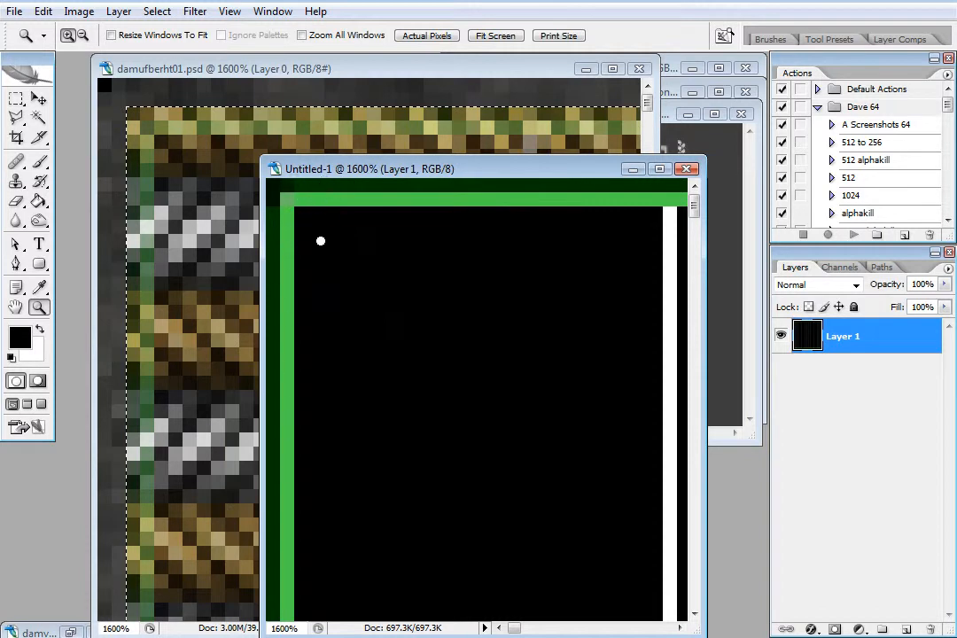
{"action": "left_click_drag", "start_coordinate": [514, 628], "coordinate": [640, 626]}
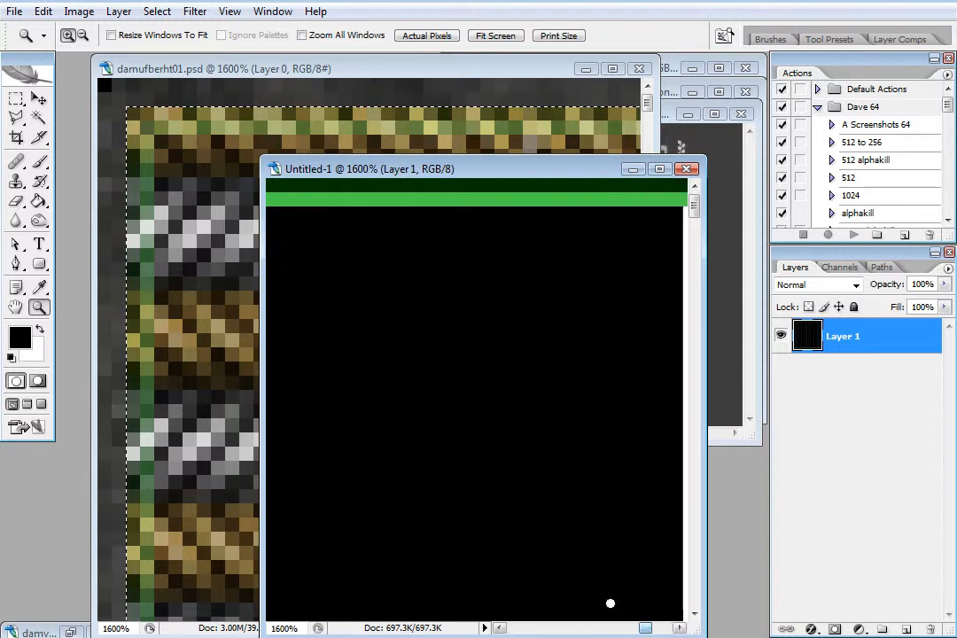
{"action": "right_click", "coordinate": [503, 393]}
{"action": "left_click", "coordinate": [523, 402]}
- Zoom out the new document, move its window out of the way and switch back to damufberht01.psd
{"action": "right_click", "coordinate": [453, 300]}
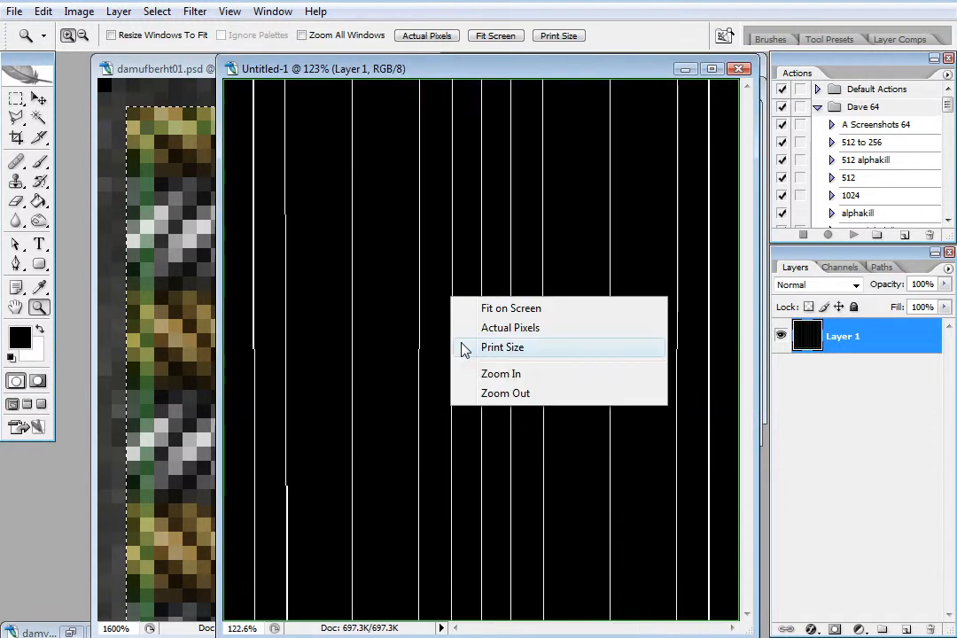
{"action": "left_click", "coordinate": [503, 391]}
{"action": "left_click_drag", "start_coordinate": [460, 76], "coordinate": [538, 93]}
{"action": "left_click", "coordinate": [380, 69]}
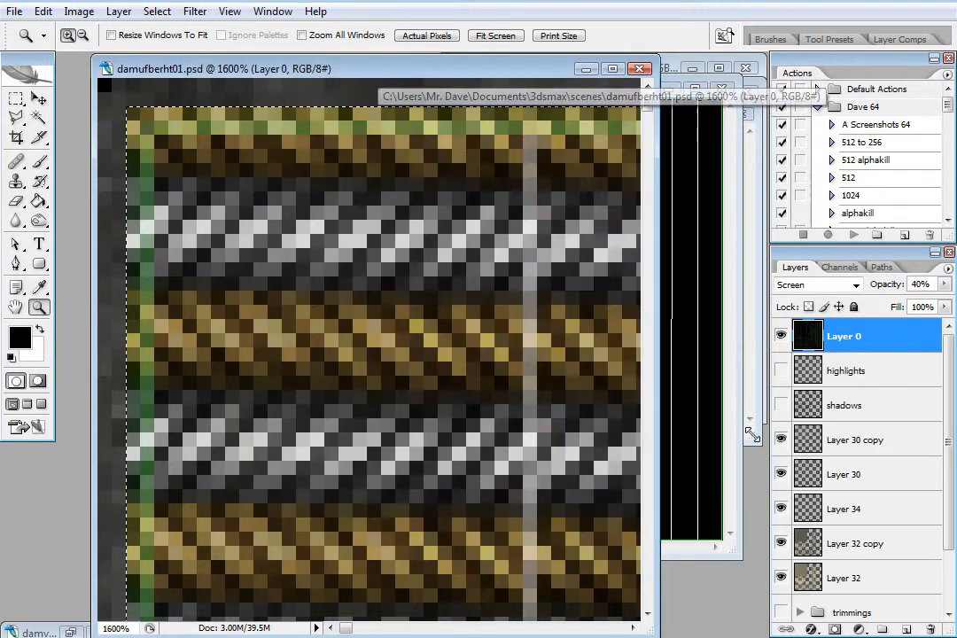
- Fit damufberht01.psd in view and copy the black-and-white striped strip from Layer 34 into the Untitled-1 document
{"action": "right_click", "coordinate": [319, 321]}
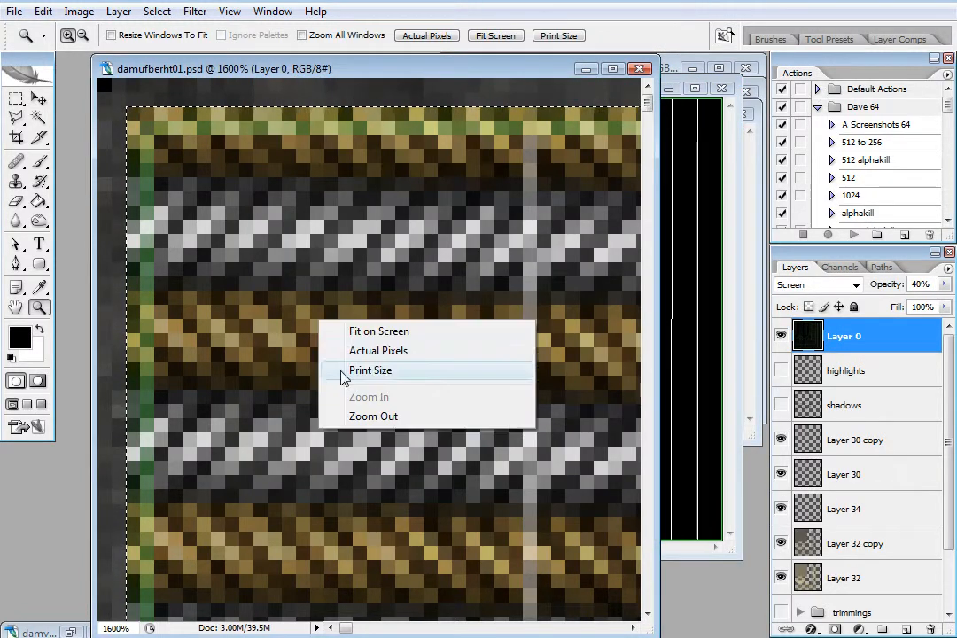
{"action": "left_click", "coordinate": [385, 354]}
{"action": "left_click_drag", "start_coordinate": [372, 369], "coordinate": [169, 229]}
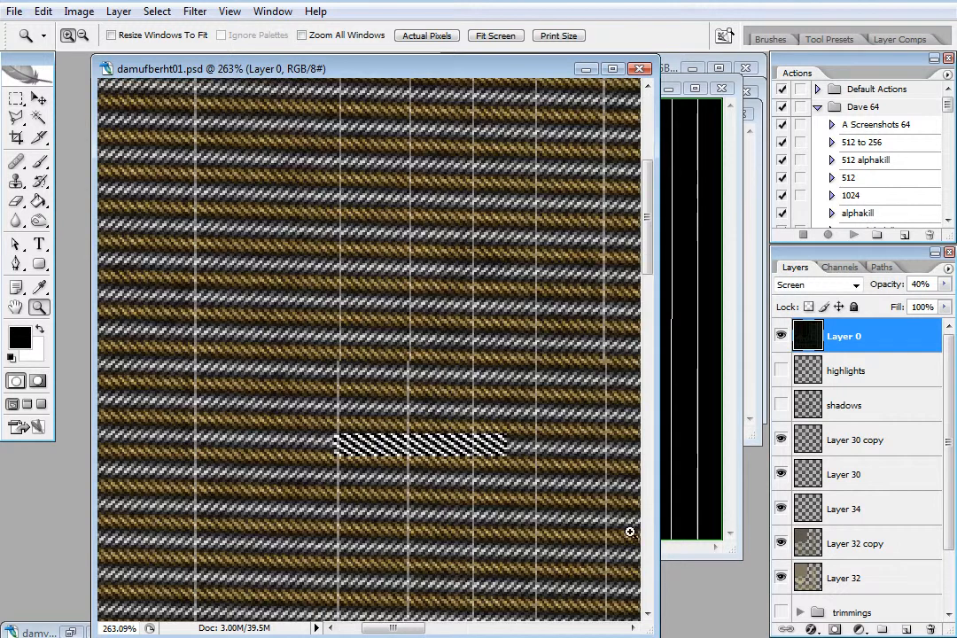
{"action": "left_click", "coordinate": [782, 510]}
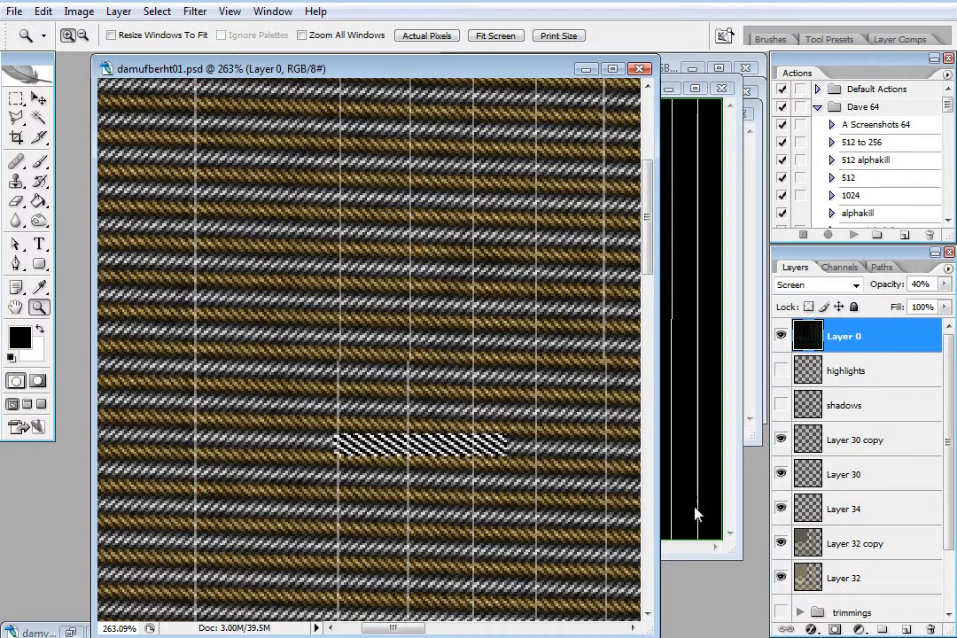
{"action": "key", "text": "v"}
{"action": "left_click_drag", "start_coordinate": [505, 466], "coordinate": [764, 539]}
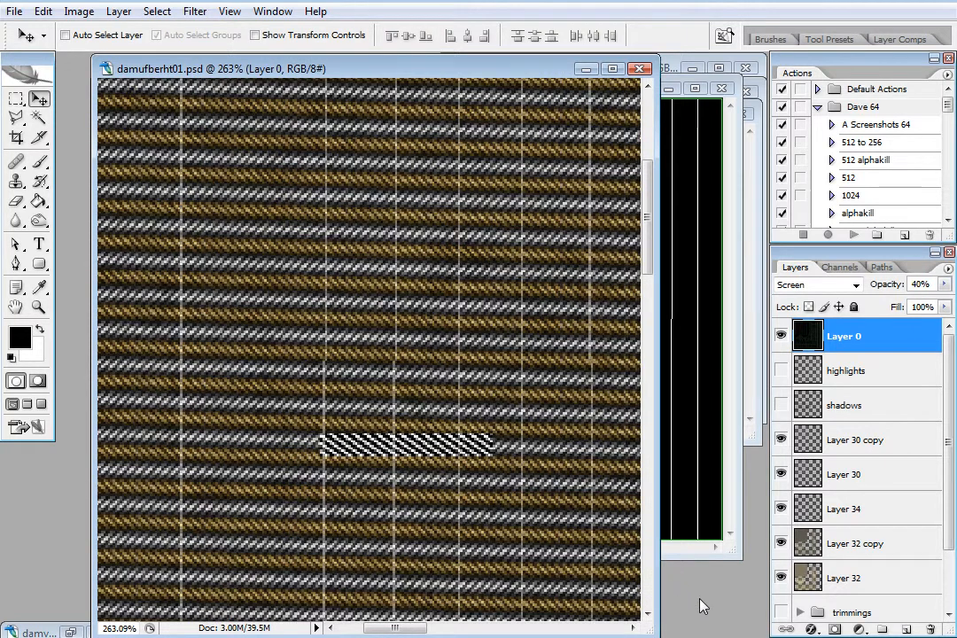
{"action": "left_click", "coordinate": [889, 515]}
{"action": "left_click_drag", "start_coordinate": [476, 450], "coordinate": [390, 206]}
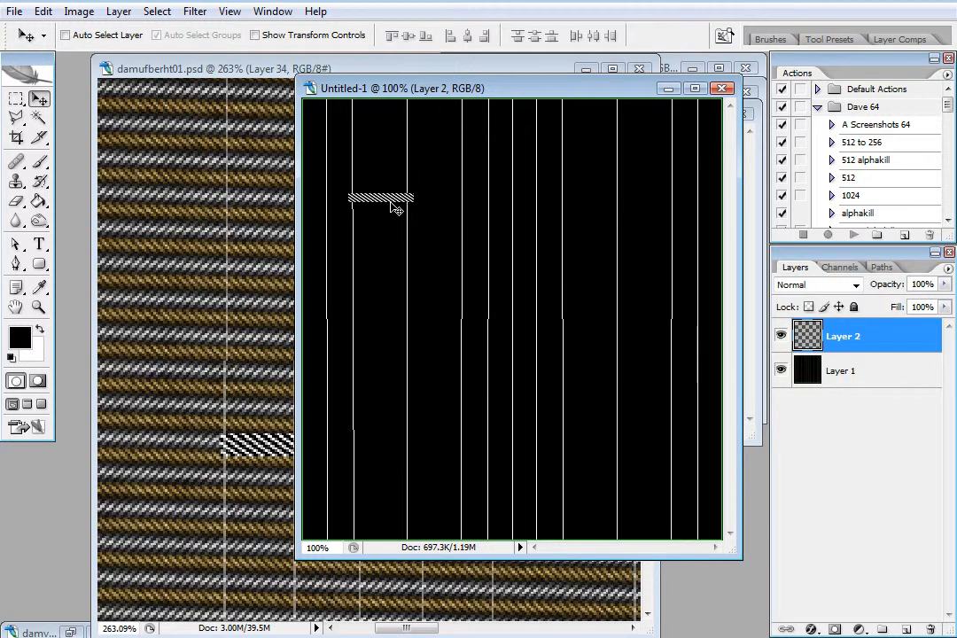
- Duplicate the striped strip, line the copy up end to end with the original and merge both into one layer
{"action": "left_click", "coordinate": [39, 311]}
{"action": "left_click", "coordinate": [359, 214]}
{"action": "left_click_drag", "start_coordinate": [471, 228], "coordinate": [493, 258]}
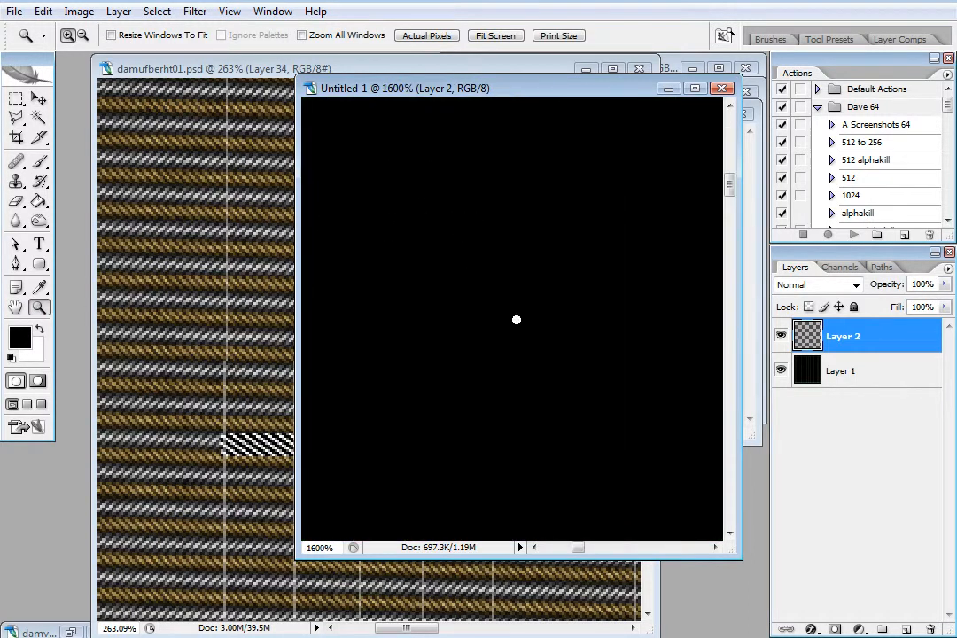
{"action": "right_click", "coordinate": [485, 289]}
{"action": "left_click", "coordinate": [492, 303]}
{"action": "left_click_drag", "start_coordinate": [382, 160], "coordinate": [305, 230]}
{"action": "left_click", "coordinate": [39, 98]}
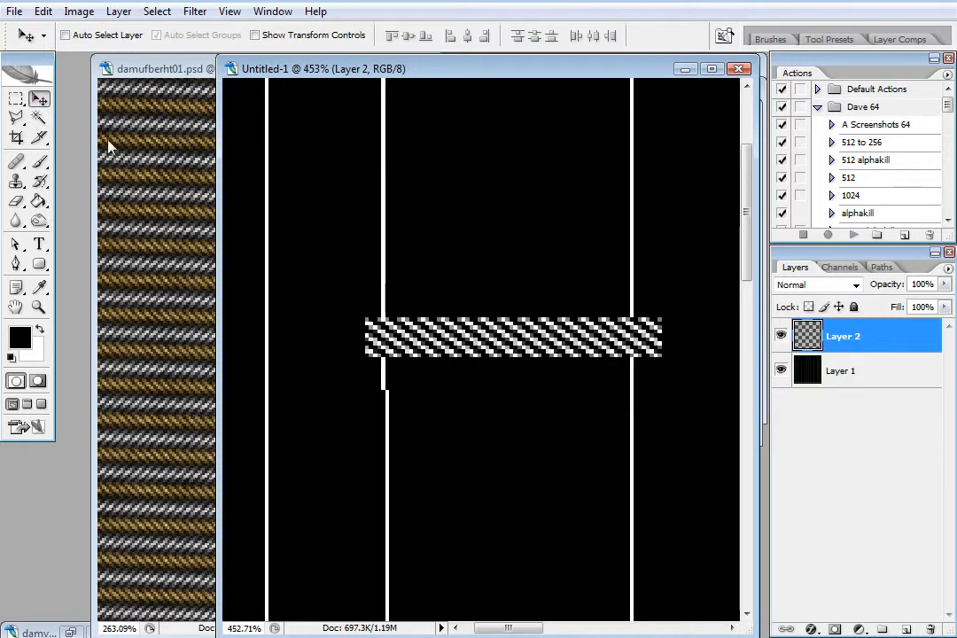
{"action": "left_click_drag", "start_coordinate": [483, 347], "coordinate": [683, 342]}
{"action": "left_click_drag", "start_coordinate": [508, 628], "coordinate": [531, 627]}
{"action": "left_click_drag", "start_coordinate": [485, 350], "coordinate": [516, 348]}
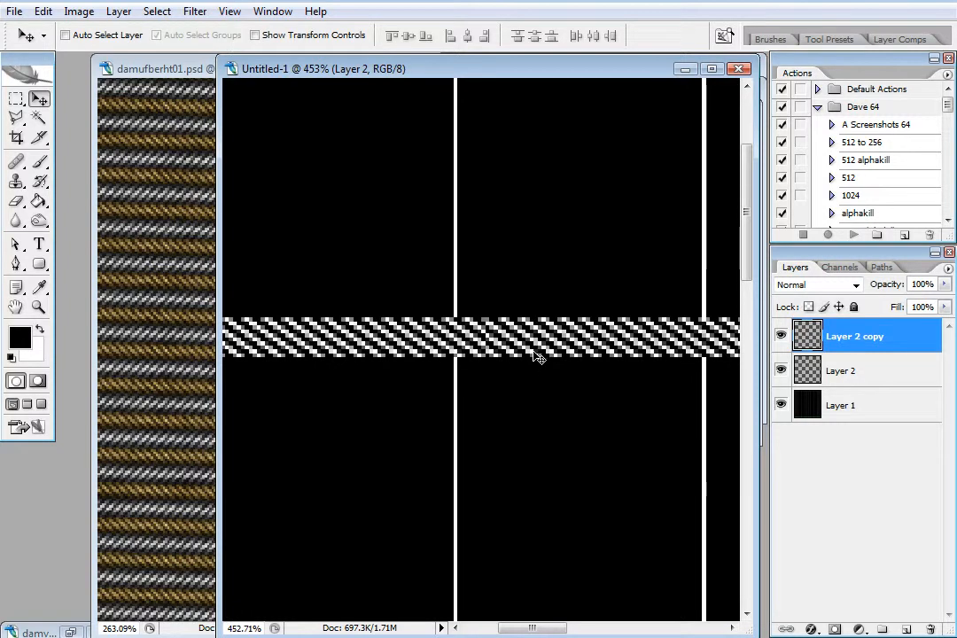
{"action": "key", "text": "ctrl+e"}
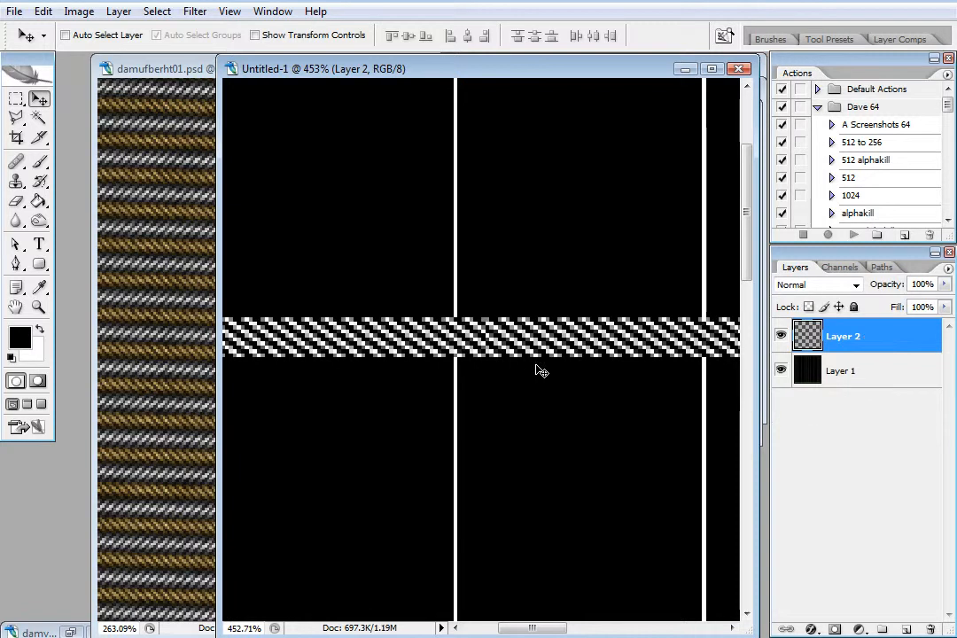
- Extend the strip across the UV layout from the canvas's left edge with two more copies, and merge them into Layer 2
{"action": "left_click", "coordinate": [38, 306]}
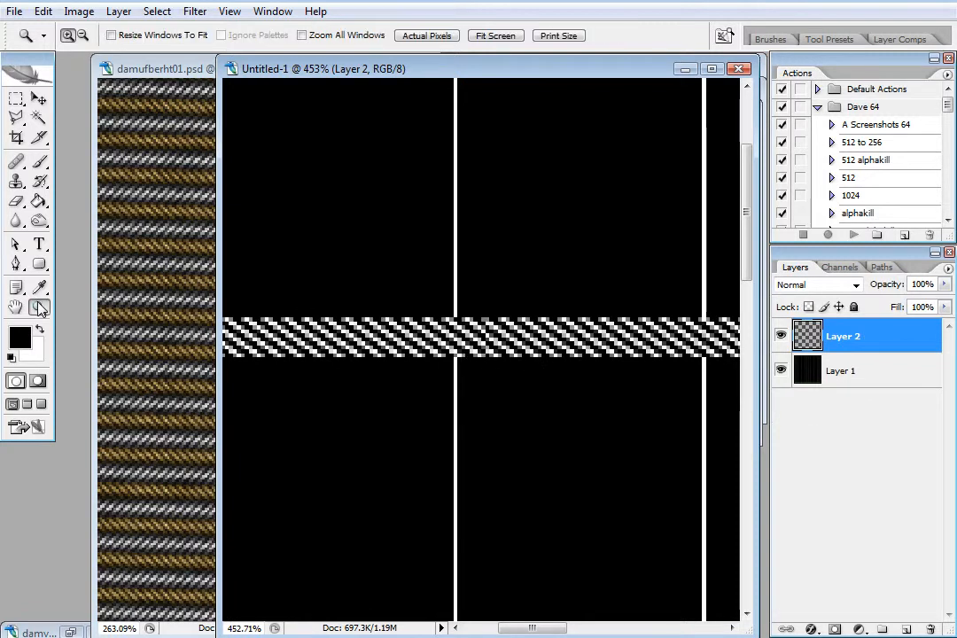
{"action": "right_click", "coordinate": [408, 346]}
{"action": "left_click", "coordinate": [457, 361]}
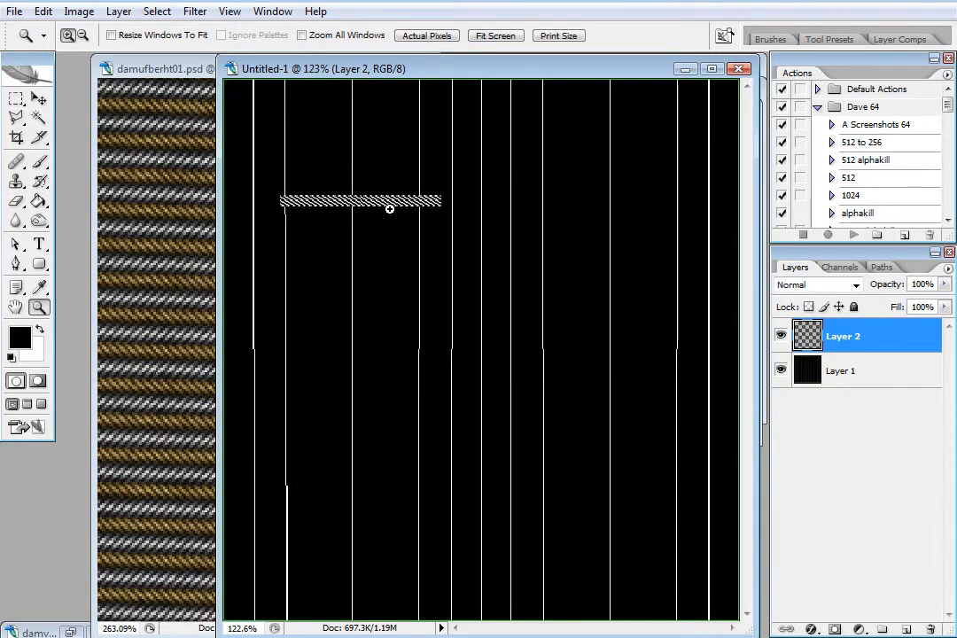
{"action": "key", "text": "v"}
{"action": "mouse_move", "coordinate": [361, 212]}
{"action": "left_mouse_down"}
{"action": "mouse_move", "coordinate": [309, 213]}
{"action": "mouse_move", "coordinate": [442, 204]}
{"action": "mouse_move", "coordinate": [429, 207]}
{"action": "mouse_move", "coordinate": [586, 216]}
{"action": "mouse_move", "coordinate": [564, 214]}
{"action": "left_mouse_up"}
{"action": "key", "text": "ctrl+j"}
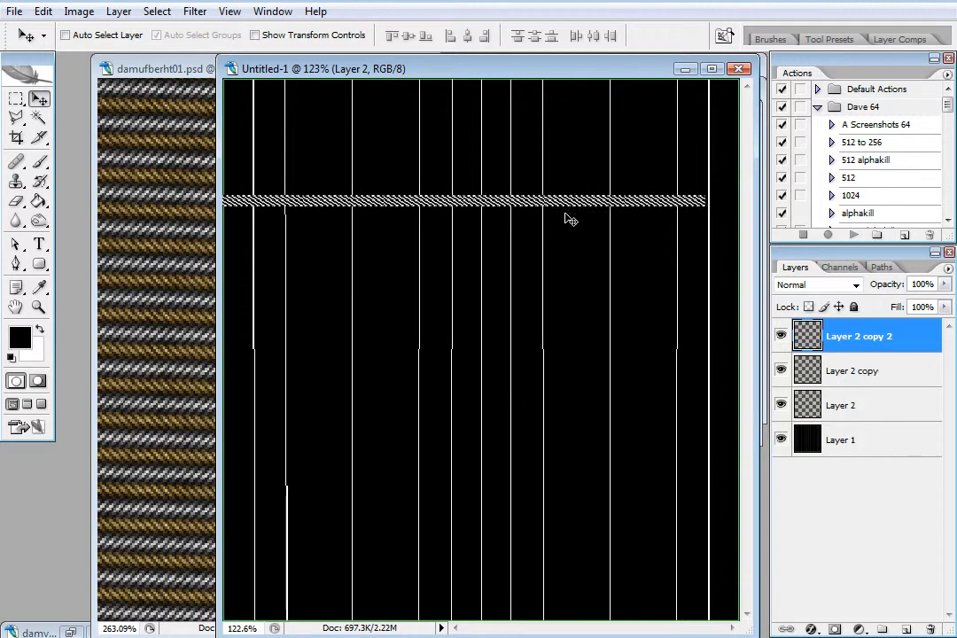
{"action": "key", "text": "ctrl+e"}
{"action": "key", "text": "ctrl+e"}
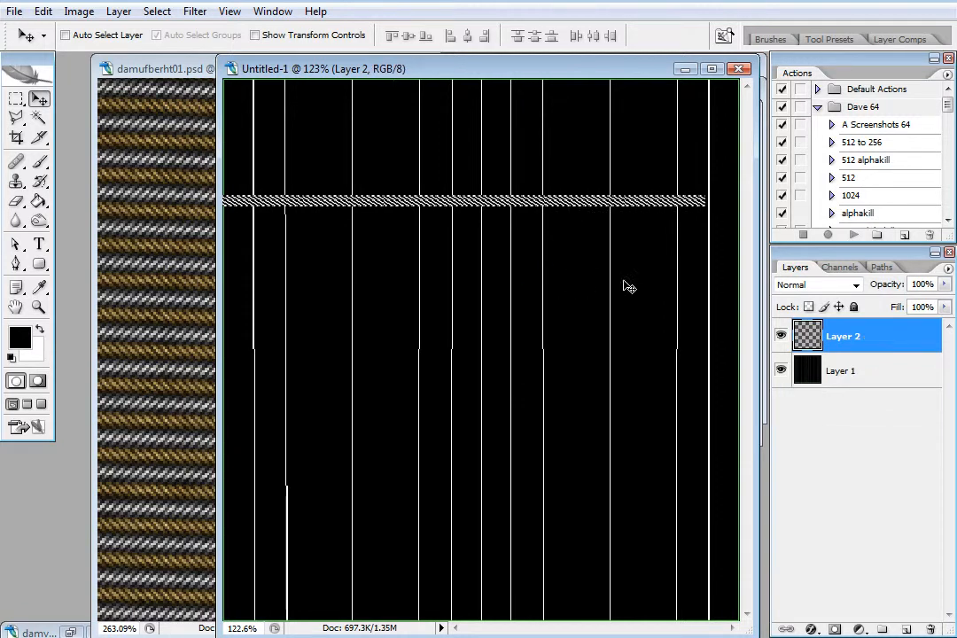
- Stretch the strip to 107.2% width so it spans the whole canvas, and inspect its right end up close
{"action": "key", "text": "ctrl+t"}
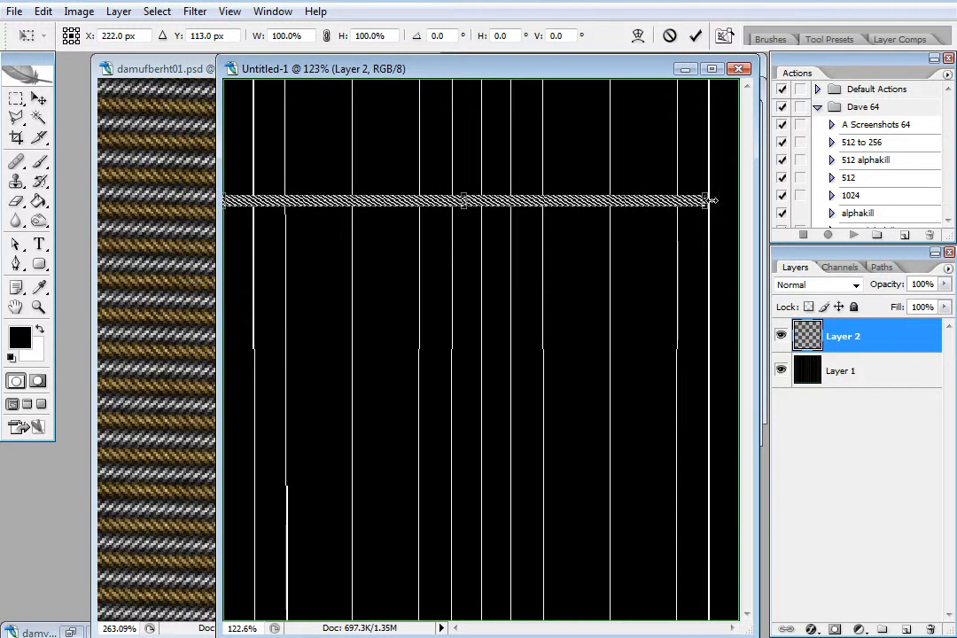
{"action": "left_click_drag", "start_coordinate": [709, 200], "coordinate": [727, 218]}
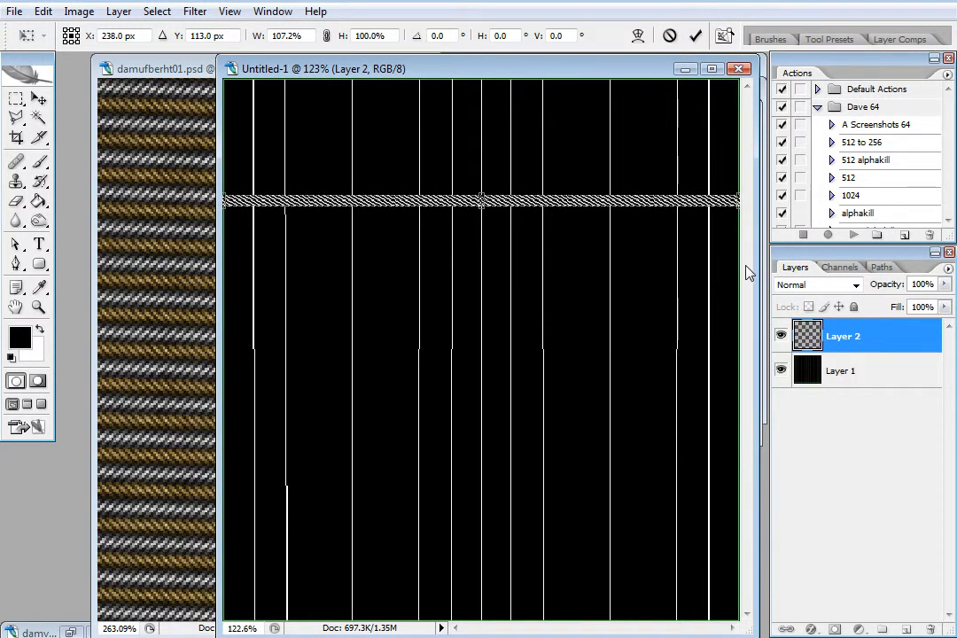
{"action": "key", "text": "Return"}
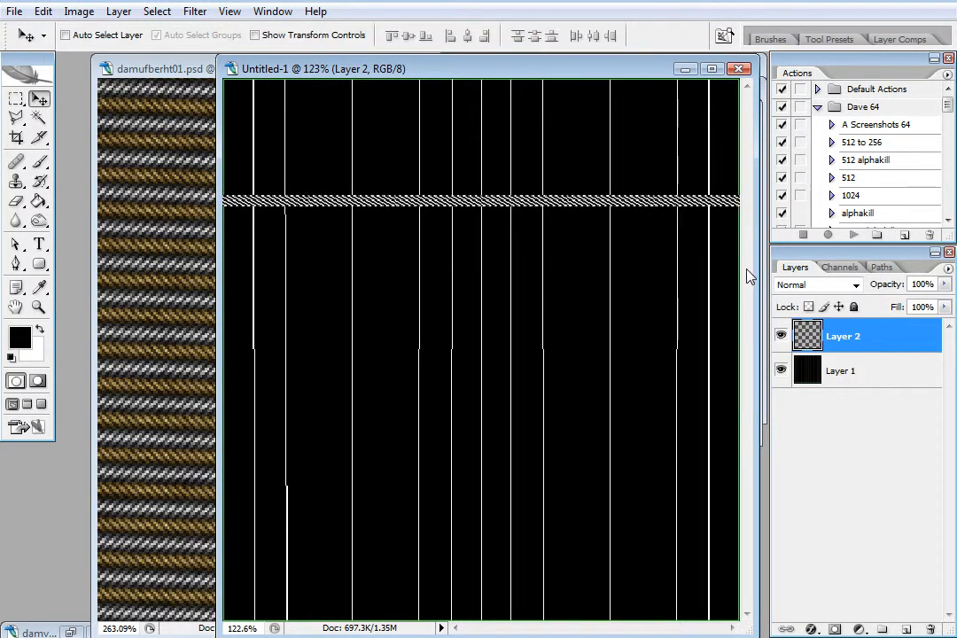
{"action": "left_click", "coordinate": [38, 307]}
{"action": "left_click_drag", "start_coordinate": [700, 226], "coordinate": [738, 172]}
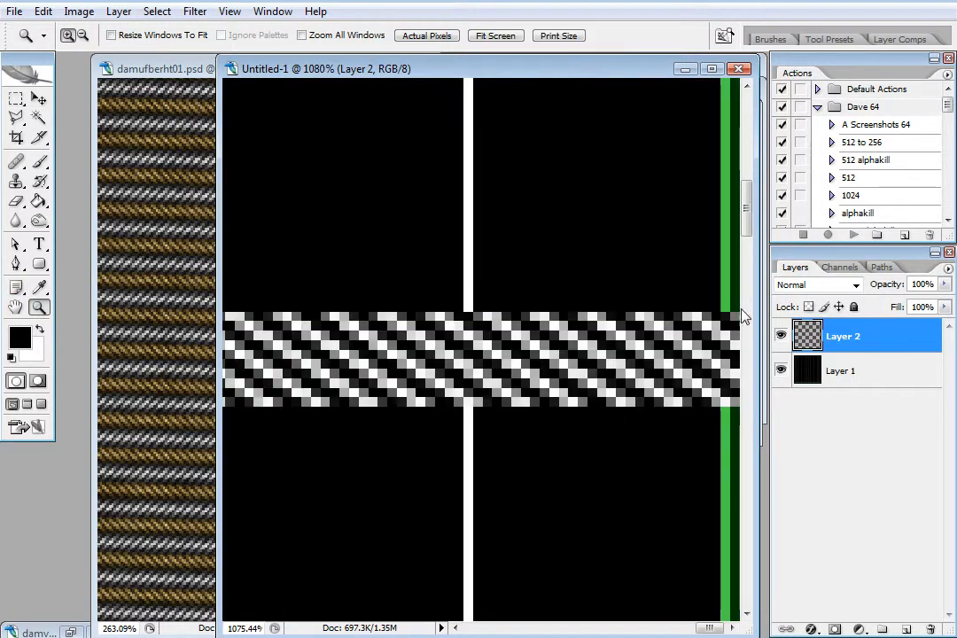
{"action": "left_click", "coordinate": [728, 359]}
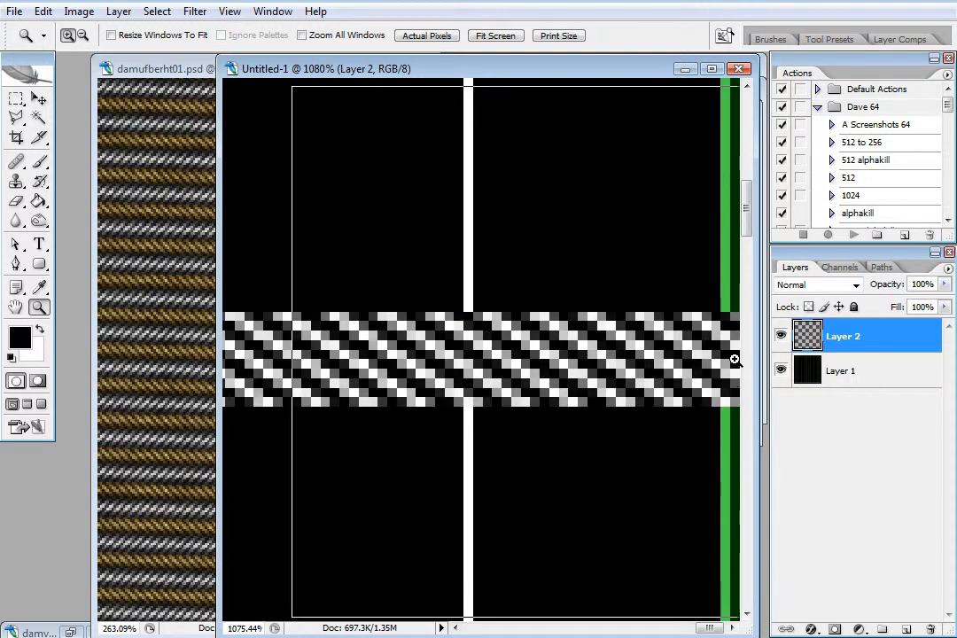
{"action": "left_click", "coordinate": [728, 359]}
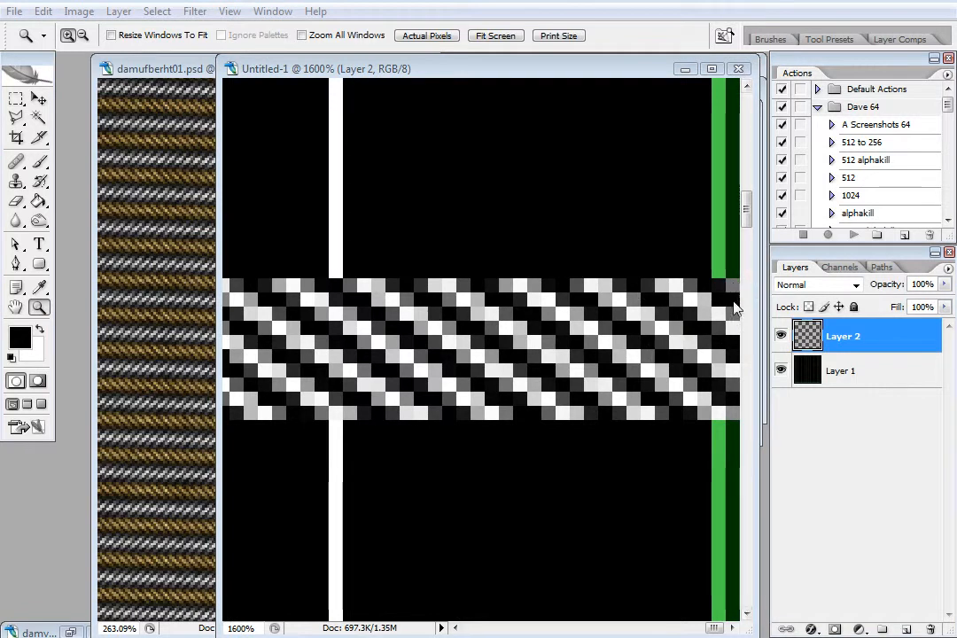
- Duplicate Layer 2, hide Layer 1 and merge the copy into Layer 2 to make the strip more solid
{"action": "right_click", "coordinate": [888, 336]}
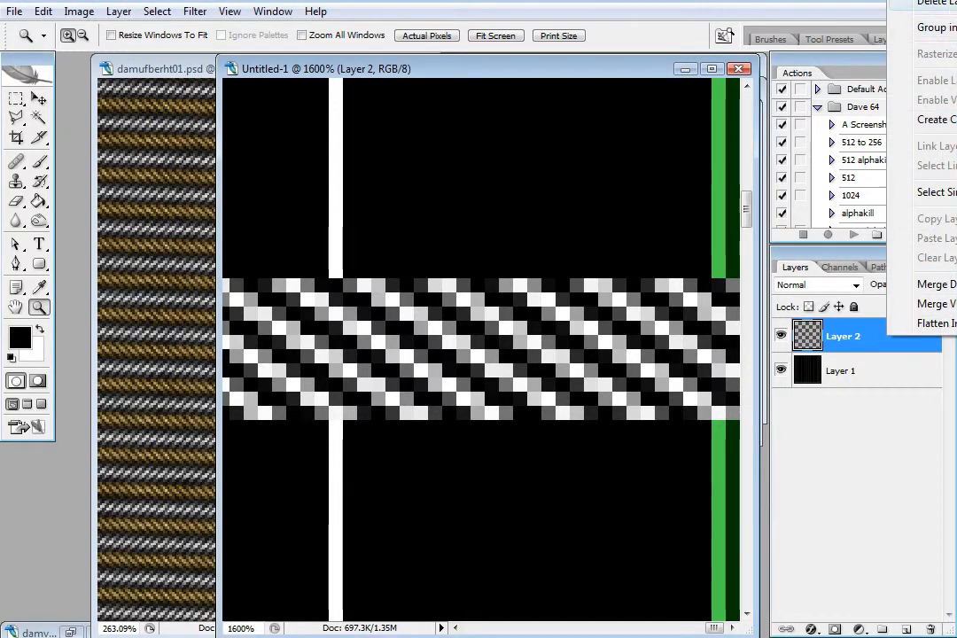
{"action": "left_click", "coordinate": [926, 0]}
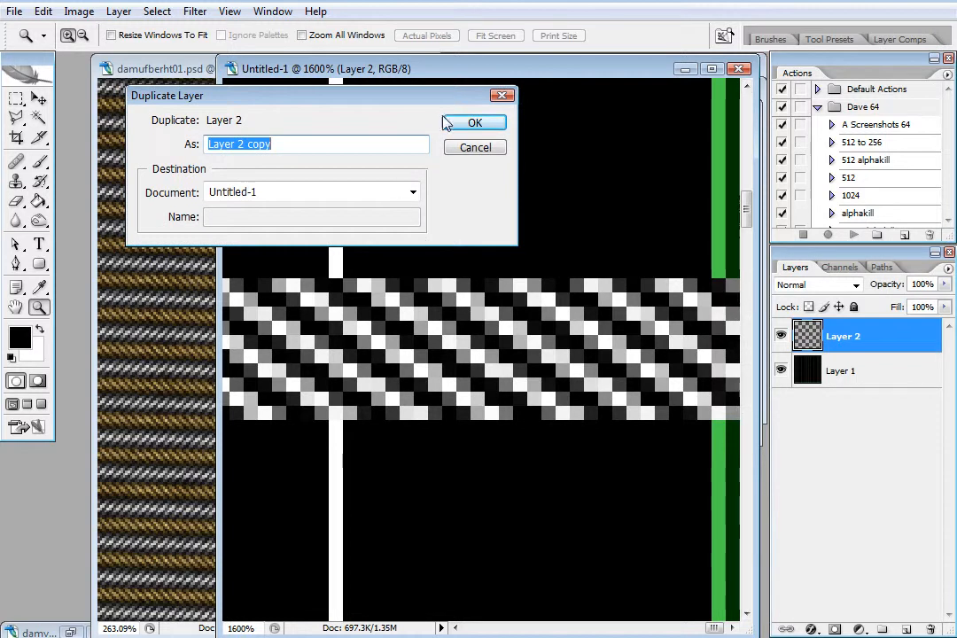
{"action": "left_click", "coordinate": [472, 124]}
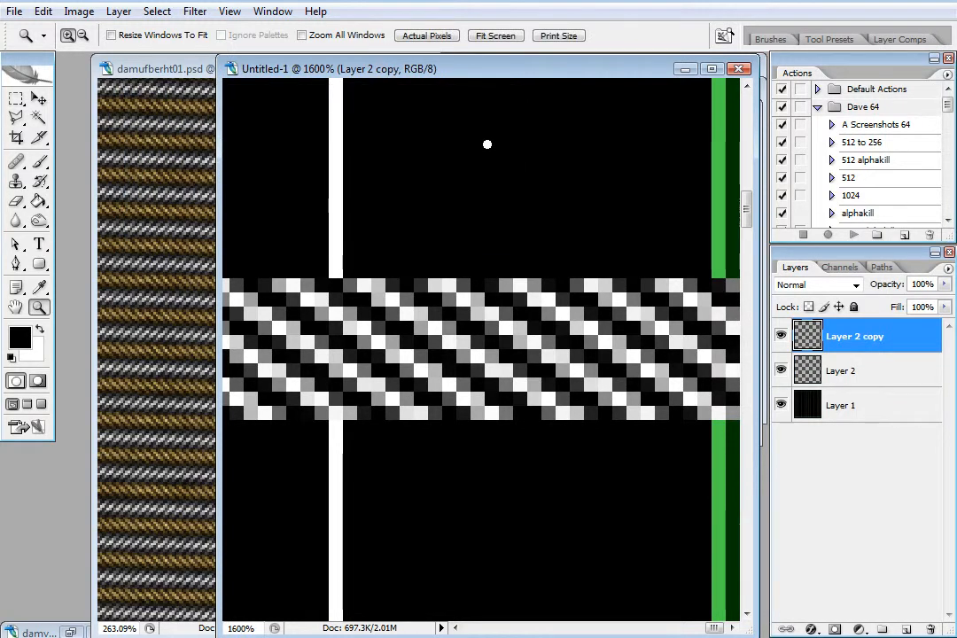
{"action": "left_click", "coordinate": [781, 405]}
{"action": "right_click", "coordinate": [492, 356]}
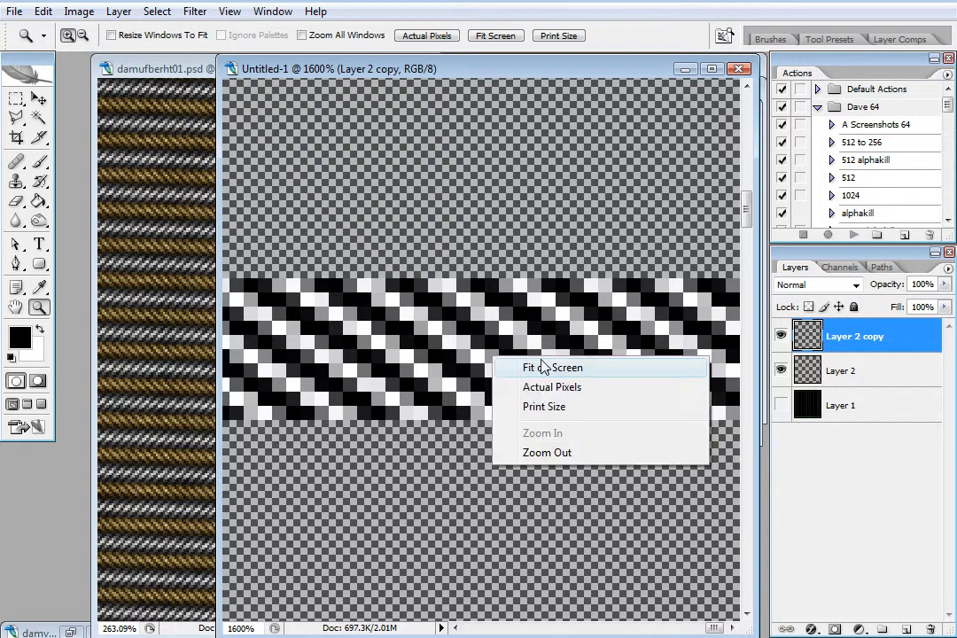
{"action": "left_click", "coordinate": [542, 365]}
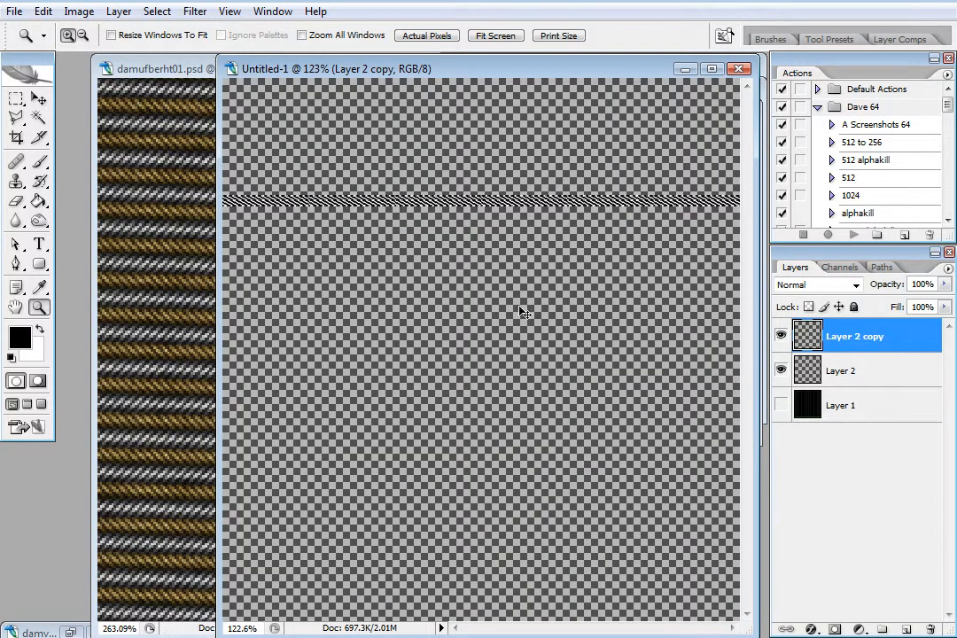
{"action": "key", "text": "ctrl+e"}
- Cut the whole strip from Layer 2 and paste it back at the centre of the canvas
{"action": "key", "text": "ctrl+a"}
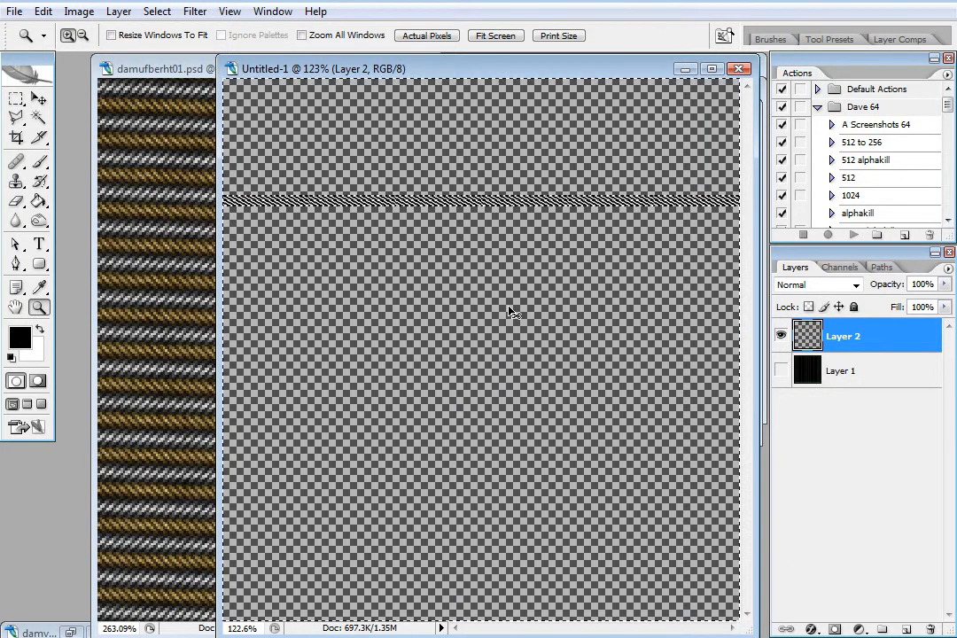
{"action": "key", "text": "Delete"}
{"action": "key", "text": "ctrl+d"}
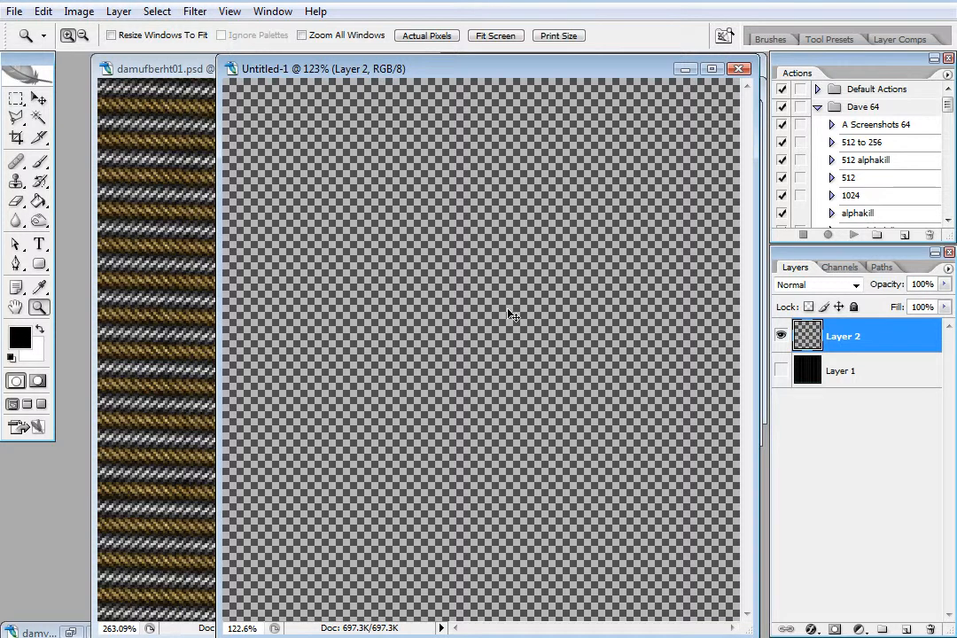
{"action": "key", "text": "ctrl+v"}
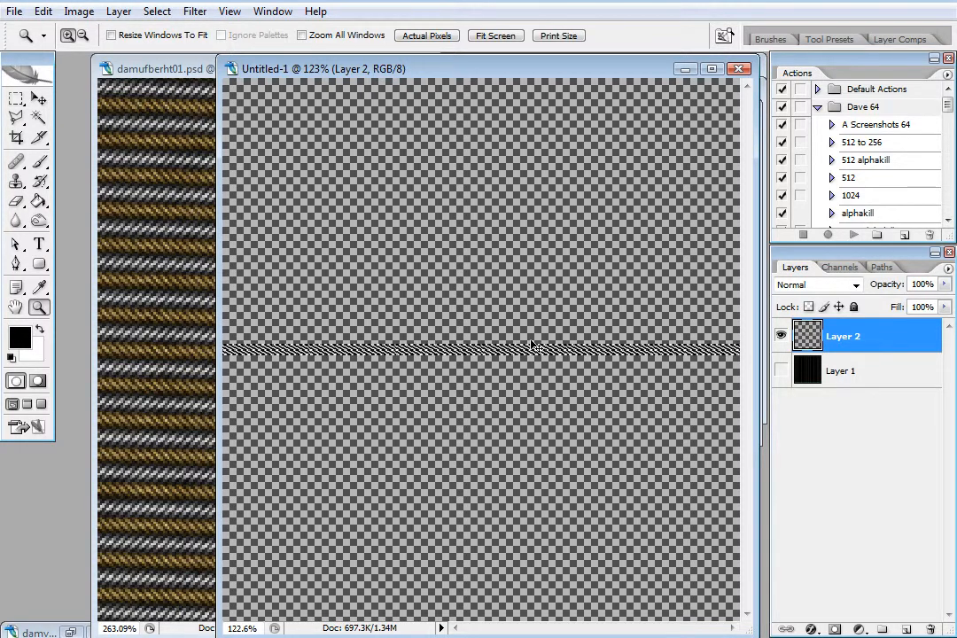
- Paste six more copies of the strip on top of it and merge all the visible layers into one
{"action": "key", "text": "ctrl+v"}
{"action": "key", "text": "ctrl+v"}
{"action": "key", "text": "ctrl+v"}
{"action": "key", "text": "ctrl+v"}
{"action": "key", "text": "ctrl+v"}
{"action": "key", "text": "ctrl+v"}
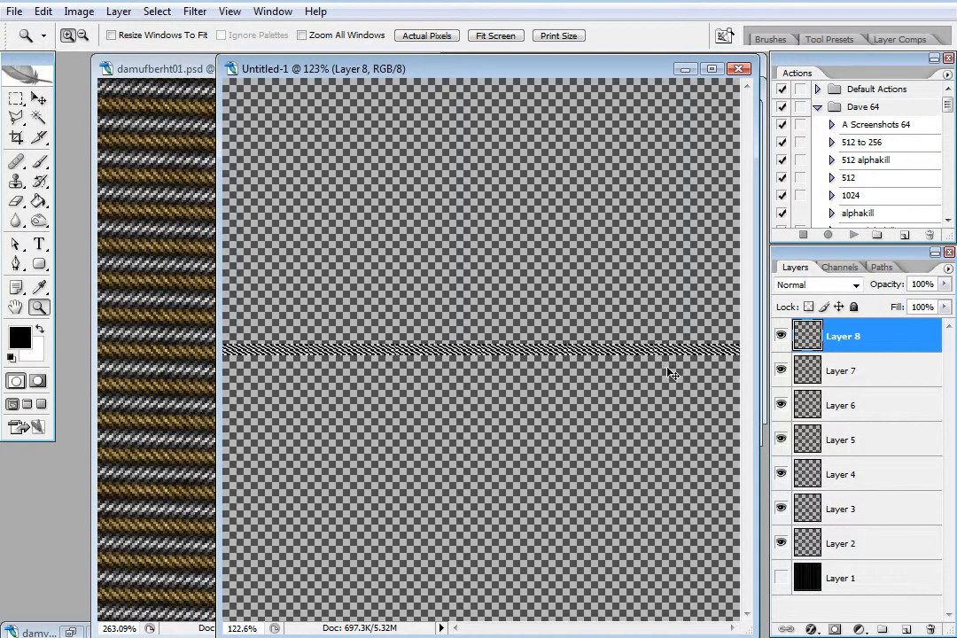
{"action": "key", "text": "ctrl+shift+e"}
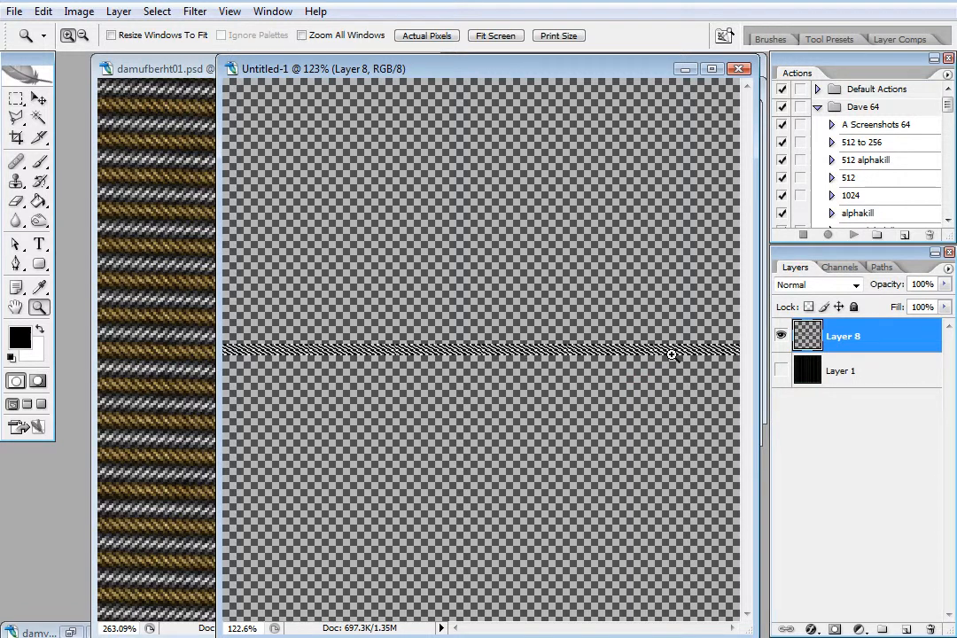
- Make the UV layout on Layer 1 visible again and turn on the rulers
{"action": "left_click", "coordinate": [663, 366]}
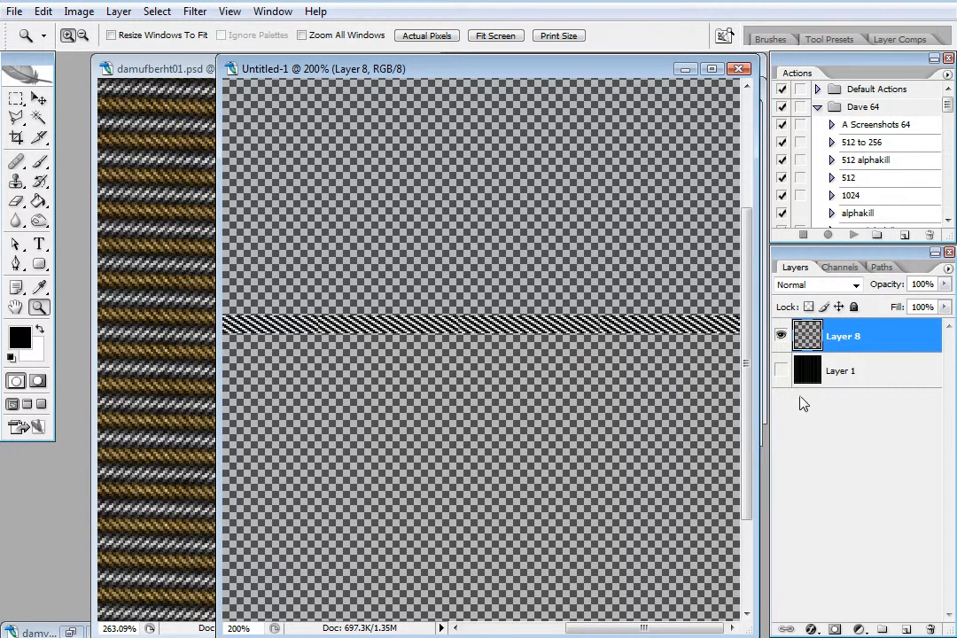
{"action": "left_click", "coordinate": [781, 372]}
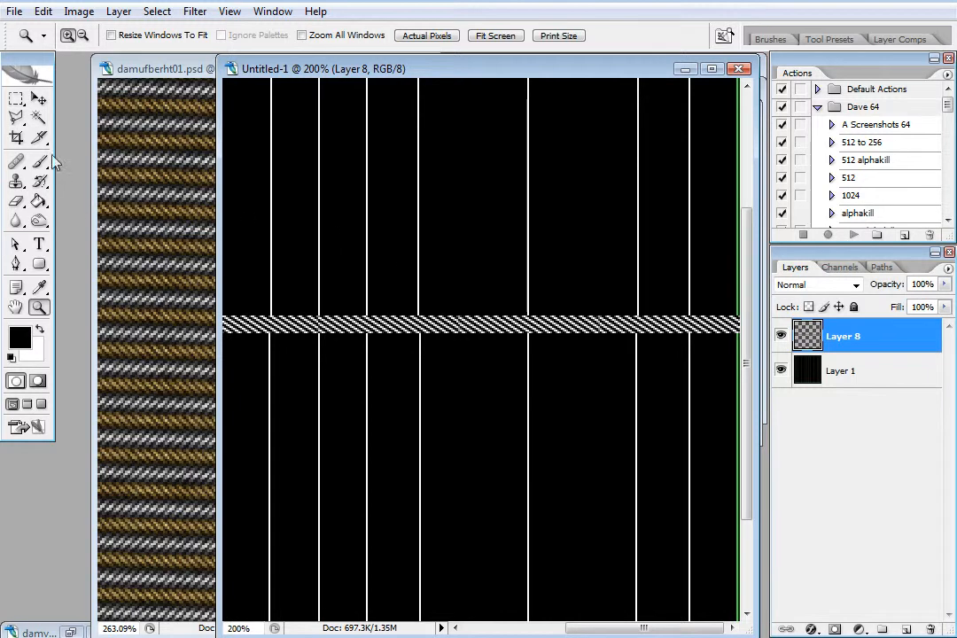
{"action": "left_click", "coordinate": [39, 98]}
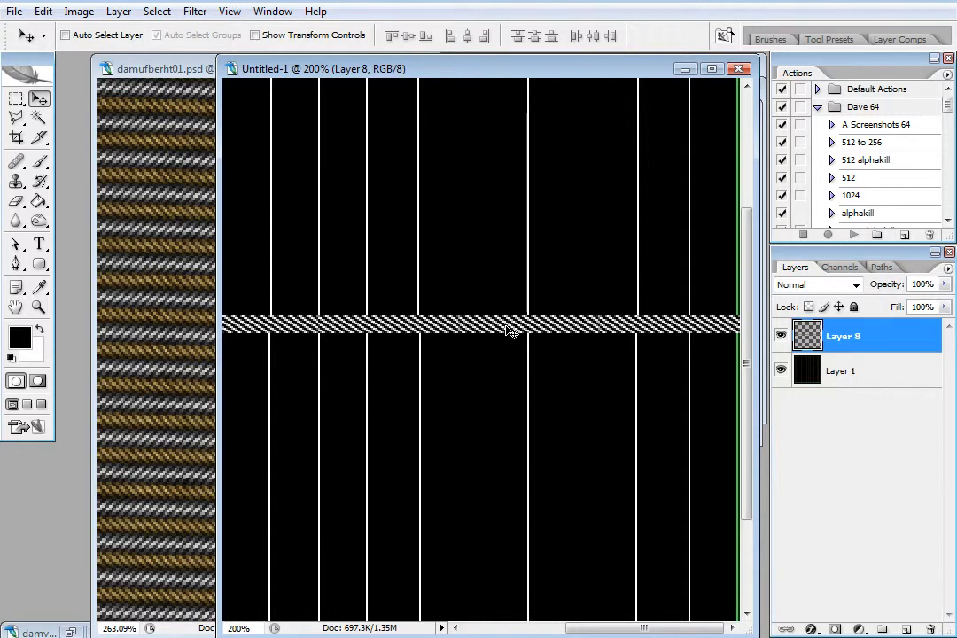
{"action": "key", "text": "ctrl+r"}
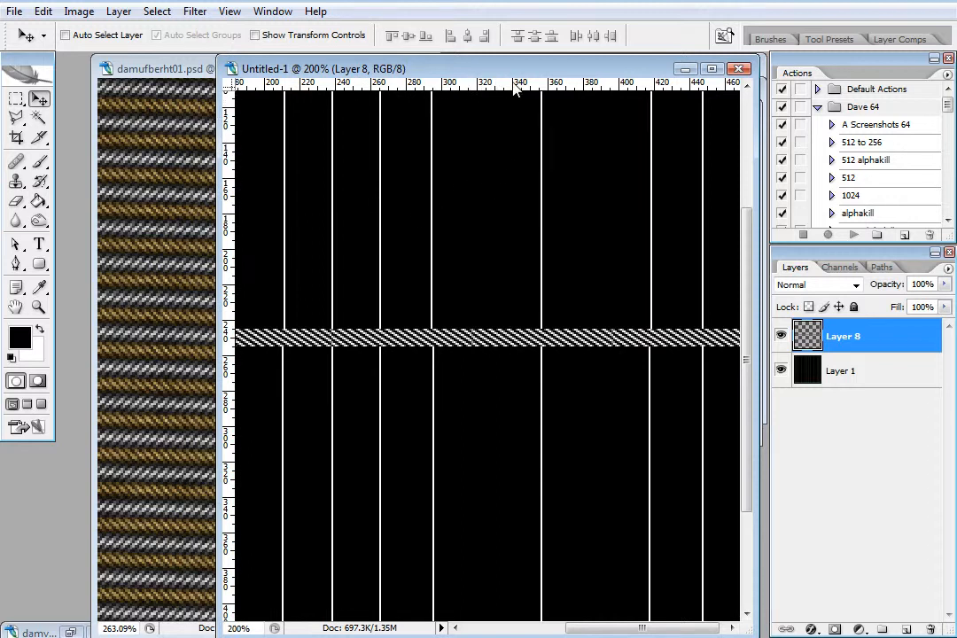
- Add a horizontal guide, move the strip slightly down and place the guide a little above it
{"action": "left_click_drag", "start_coordinate": [502, 89], "coordinate": [502, 328]}
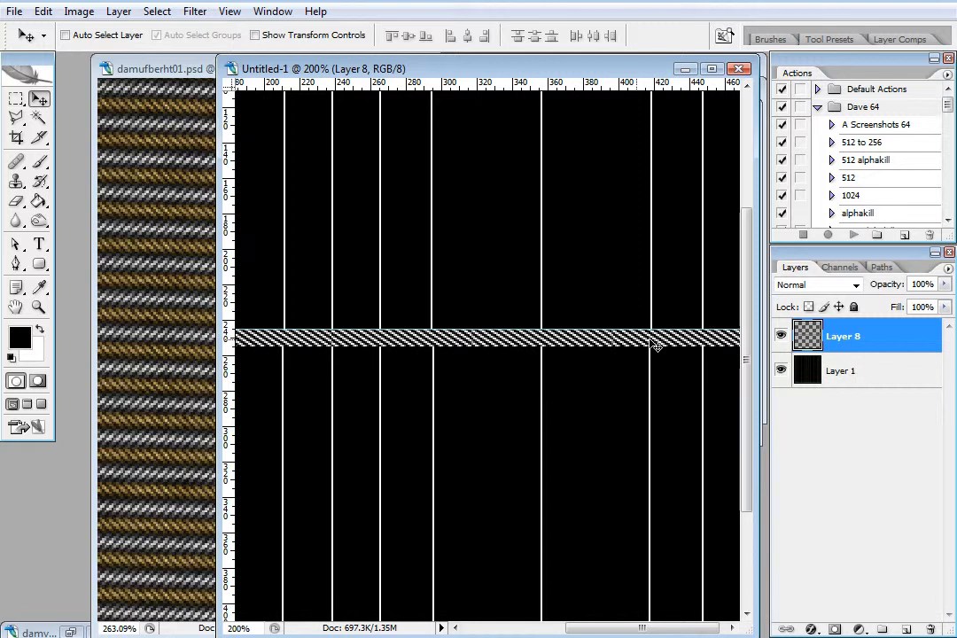
{"action": "left_click_drag", "start_coordinate": [651, 342], "coordinate": [650, 359]}
{"action": "mouse_move", "coordinate": [596, 329]}
{"action": "left_mouse_down"}
{"action": "mouse_move", "coordinate": [601, 227]}
{"action": "mouse_move", "coordinate": [600, 308]}
{"action": "left_mouse_up"}
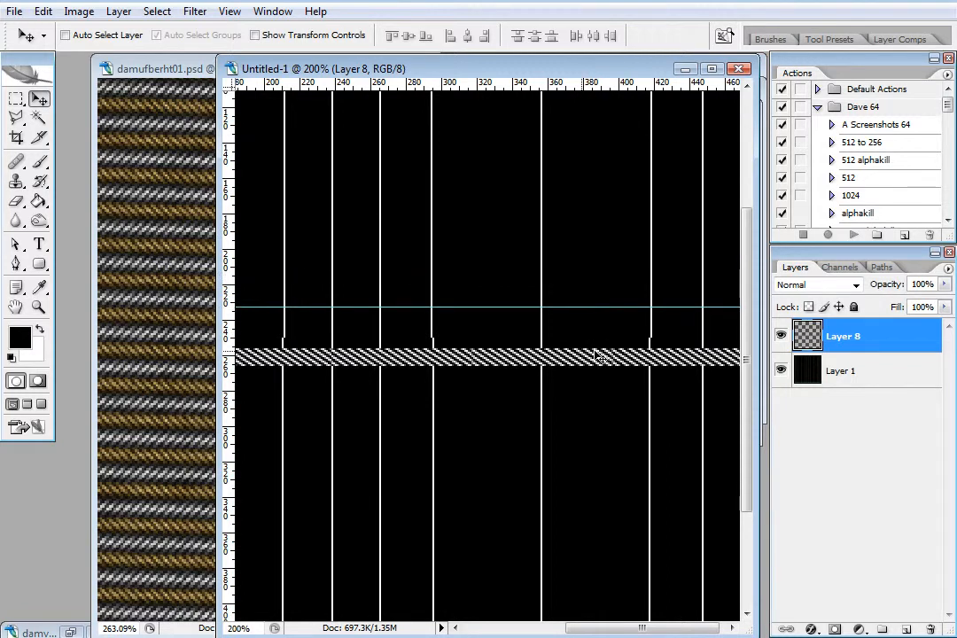
- Move the striped strip on Layer 8 straight up until its top edge meets the horizontal guide
{"action": "left_click_drag", "start_coordinate": [600, 364], "coordinate": [603, 322]}
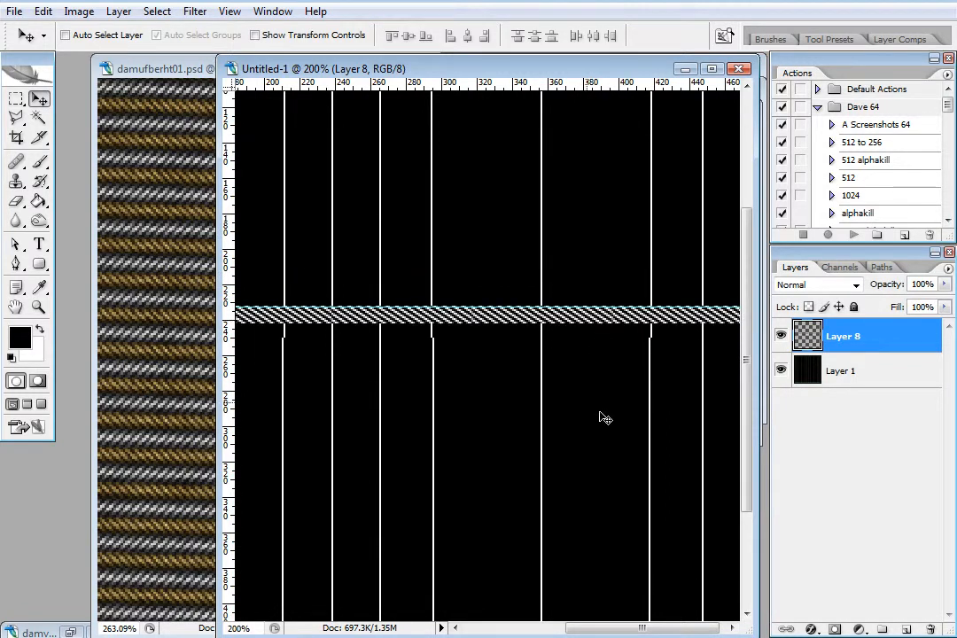
{"action": "left_click_drag", "start_coordinate": [656, 631], "coordinate": [679, 635]}
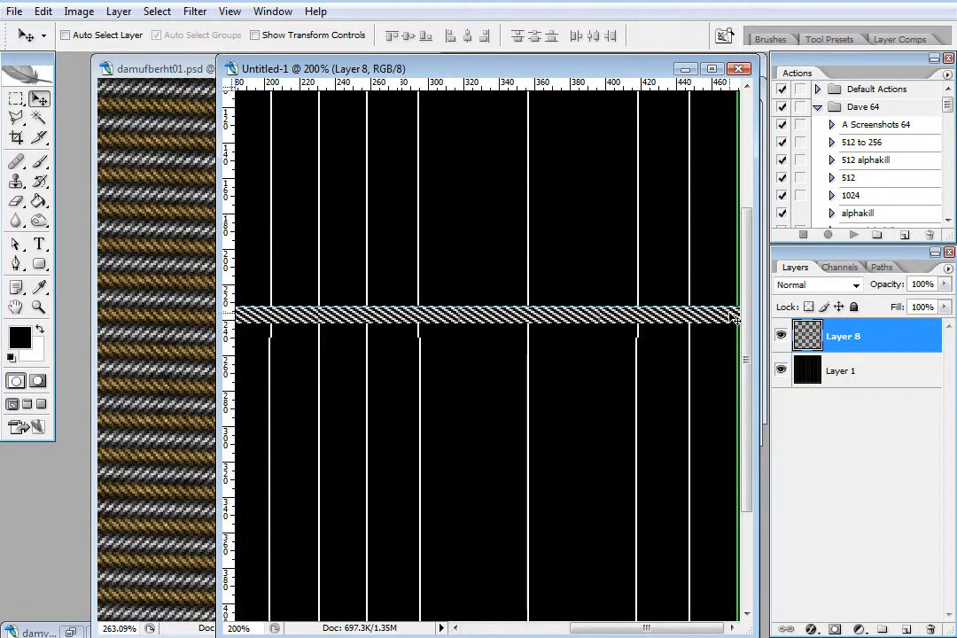
{"action": "key", "text": "ctrl+t"}
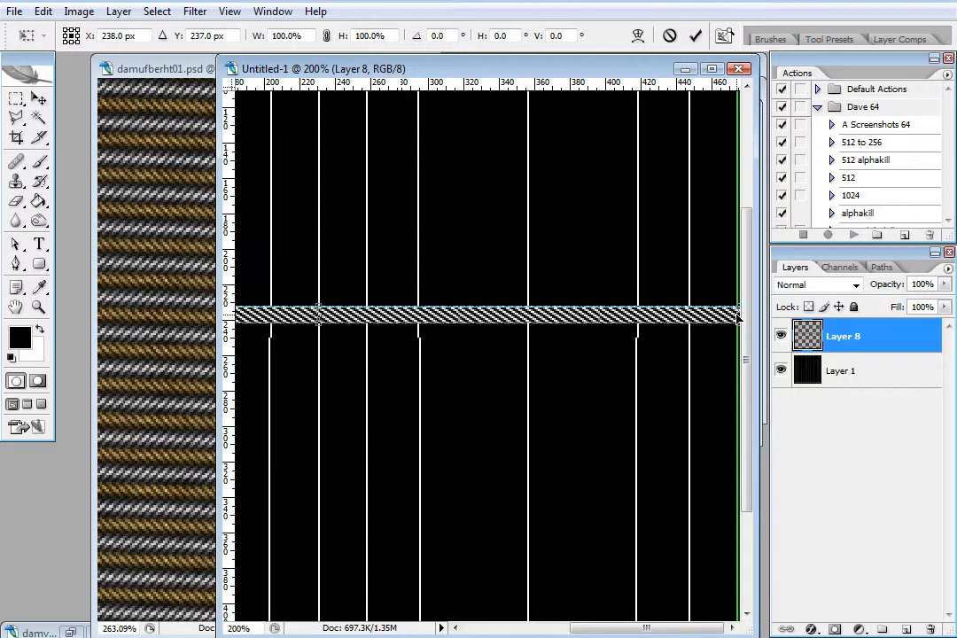
{"action": "key", "text": "Return"}
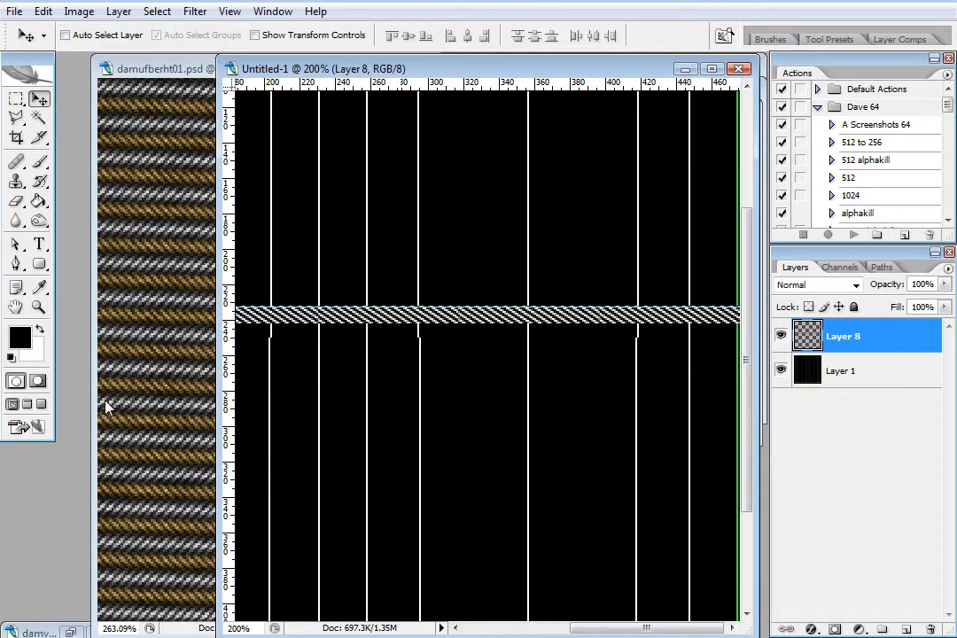
- Shift the strip down by one pixel so that its top edge lies just below the guide
{"action": "left_click", "coordinate": [39, 308]}
{"action": "left_click_drag", "start_coordinate": [650, 277], "coordinate": [744, 368]}
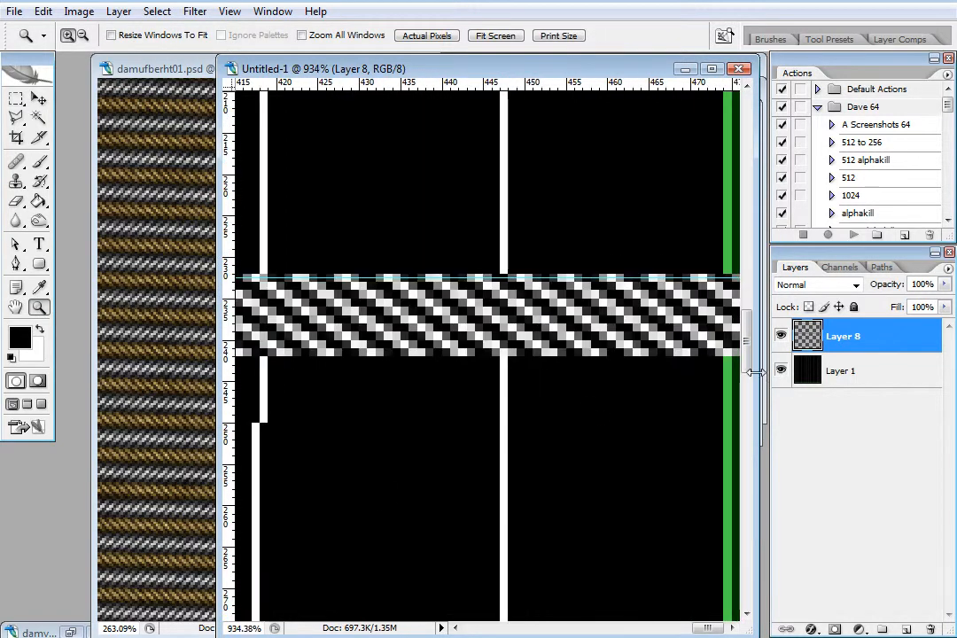
{"action": "key", "text": "v"}
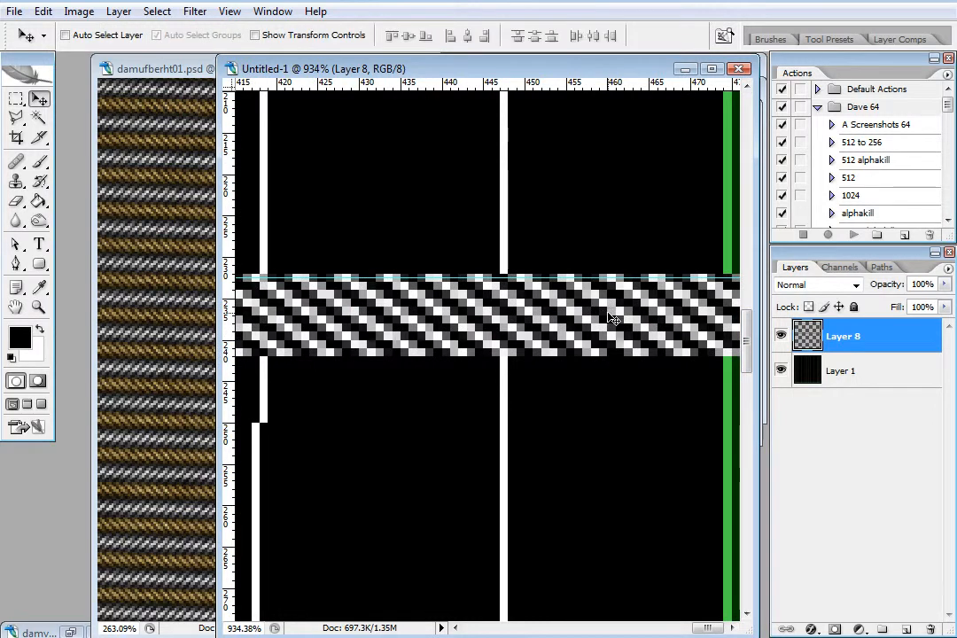
{"action": "left_click_drag", "start_coordinate": [608, 313], "coordinate": [608, 322]}
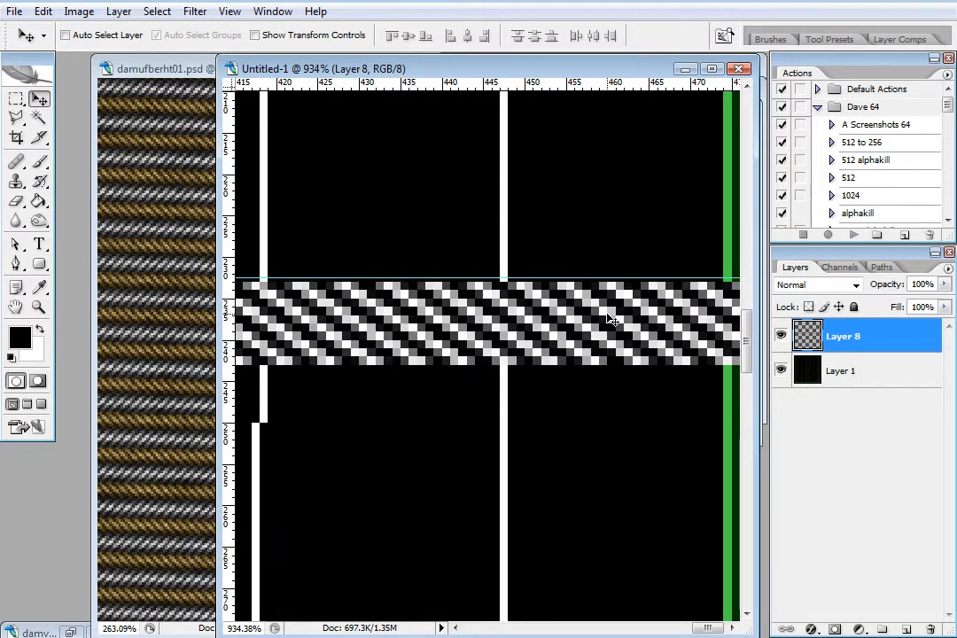
{"action": "key", "text": "Up"}
{"action": "key", "text": "Down"}
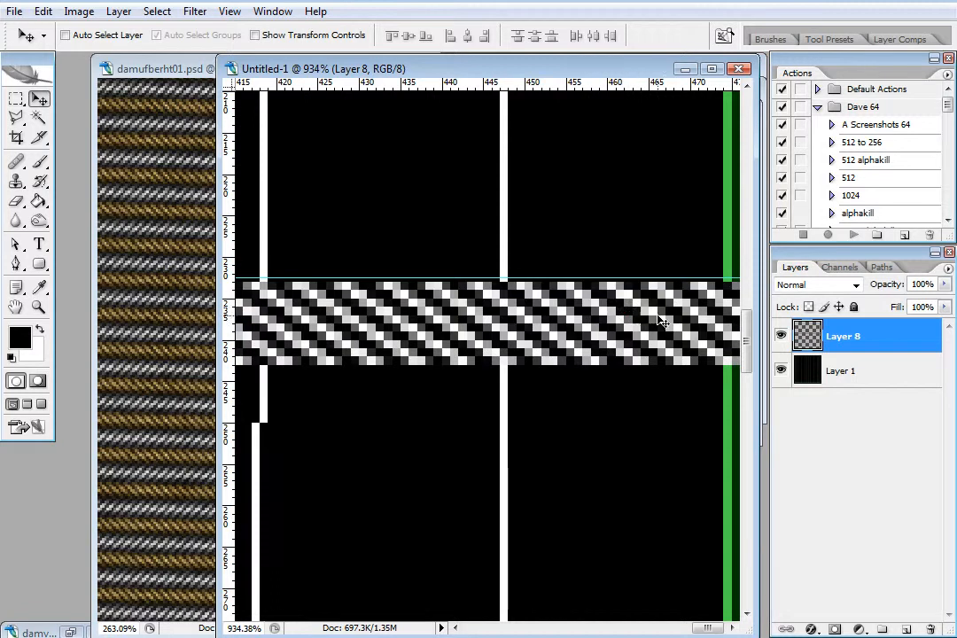
- Free Transform the strip up to Y 227.5 px so that its bottom edge rests on the guide
{"action": "key", "text": "ctrl+t"}
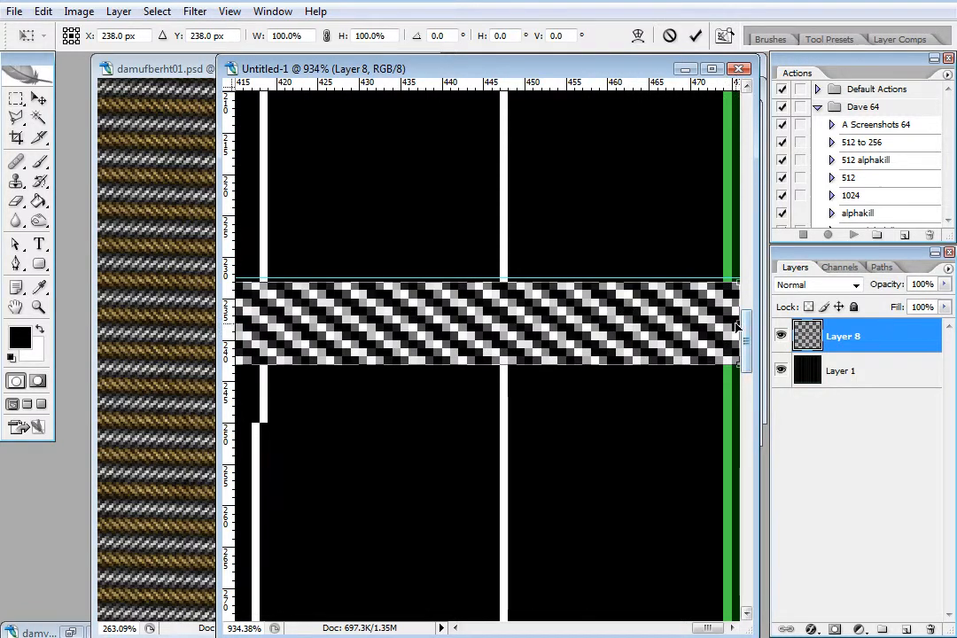
{"action": "left_click_drag", "start_coordinate": [742, 330], "coordinate": [729, 255]}
{"action": "mouse_move", "coordinate": [726, 239]}
{"action": "left_mouse_down"}
{"action": "mouse_move", "coordinate": [723, 215]}
{"action": "mouse_move", "coordinate": [723, 230]}
{"action": "left_mouse_up"}
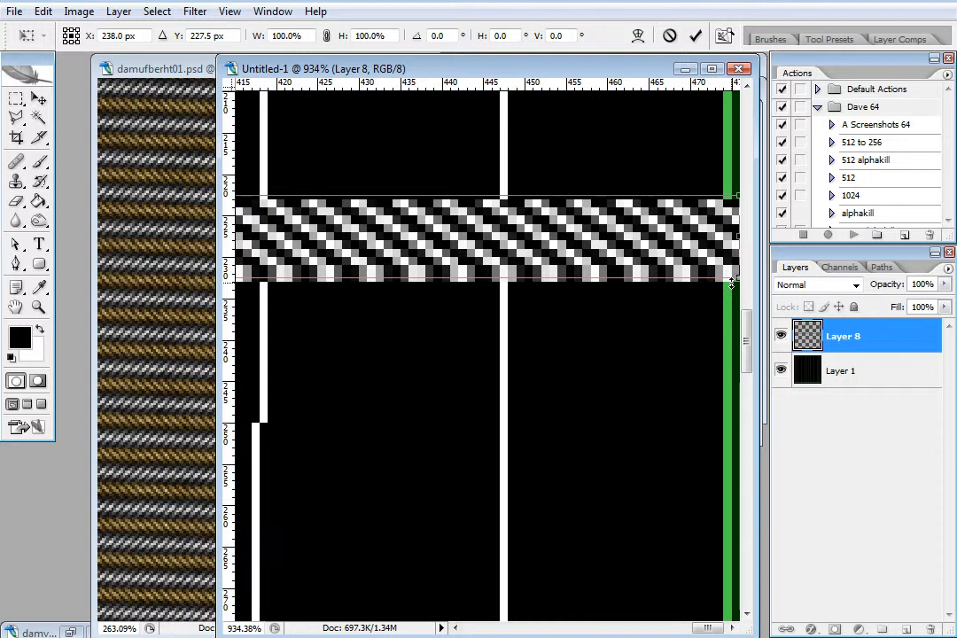
{"action": "key", "text": "Return"}
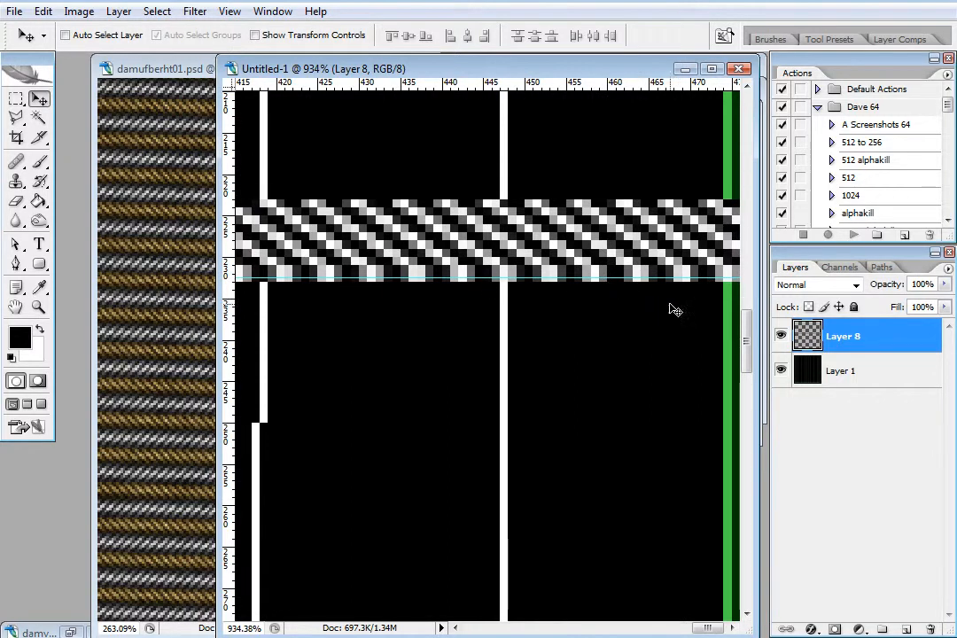
- Remove the horizontal guide from the canvas
{"action": "left_click", "coordinate": [781, 370]}
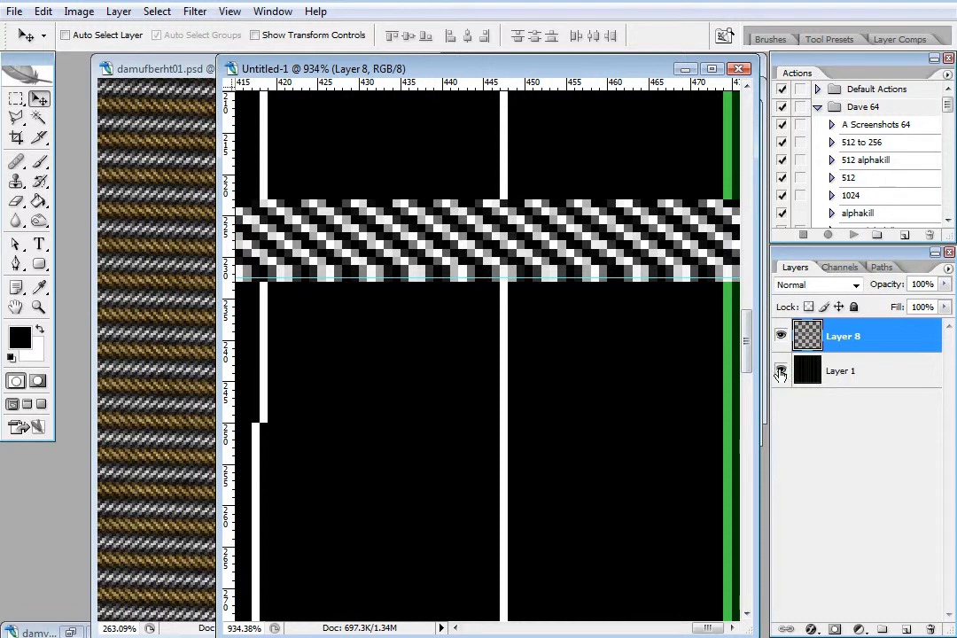
{"action": "left_click", "coordinate": [38, 306]}
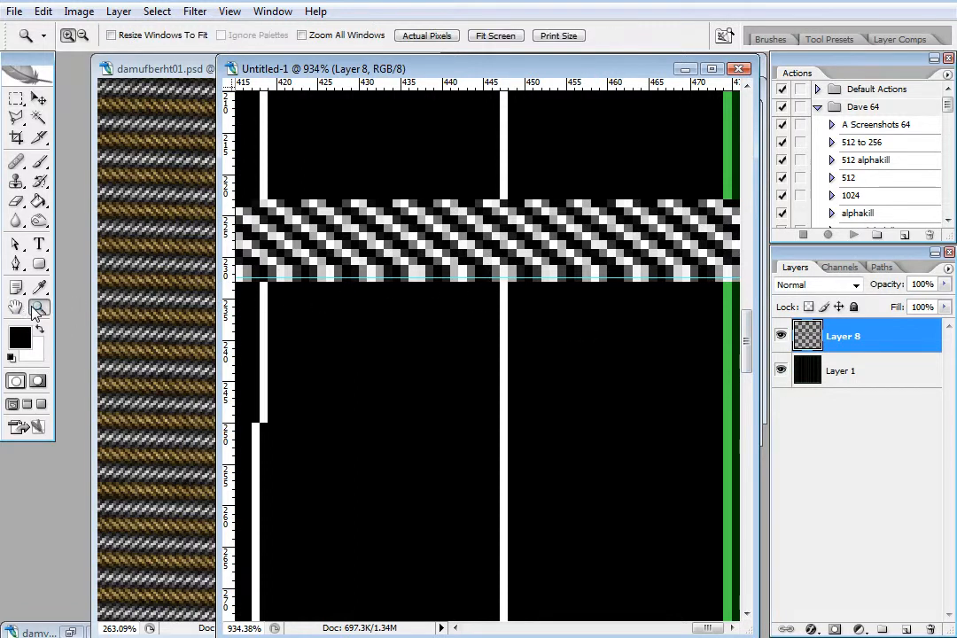
{"action": "right_click", "coordinate": [388, 308]}
{"action": "left_click", "coordinate": [457, 321]}
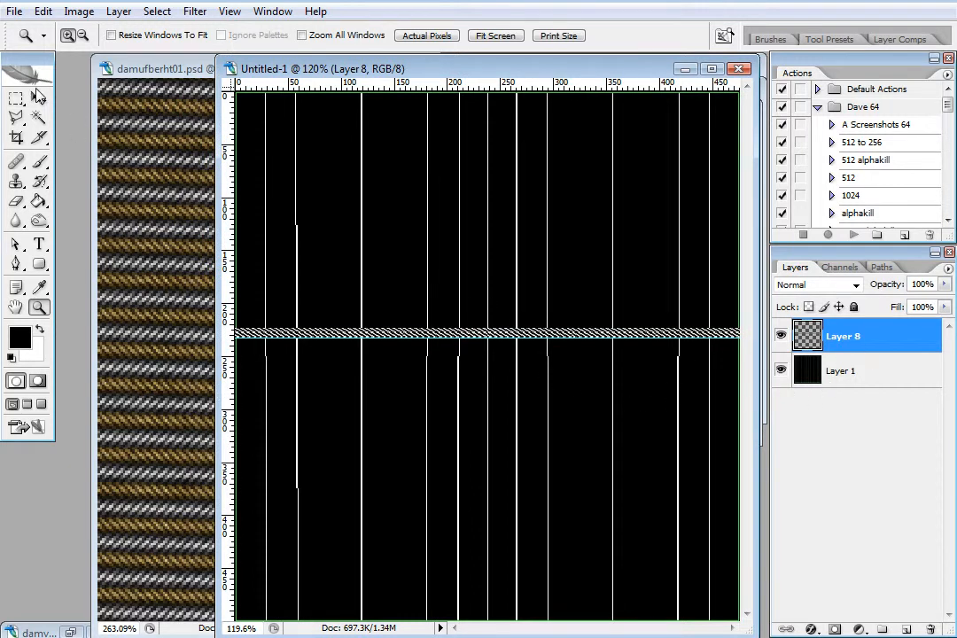
{"action": "left_click", "coordinate": [39, 99]}
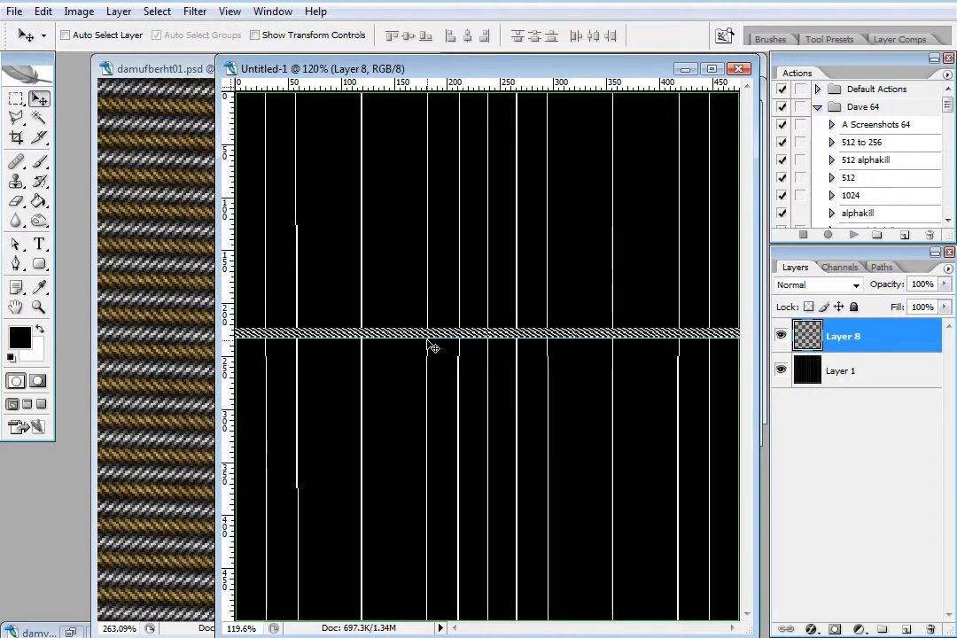
{"action": "left_click_drag", "start_coordinate": [429, 338], "coordinate": [438, 71]}
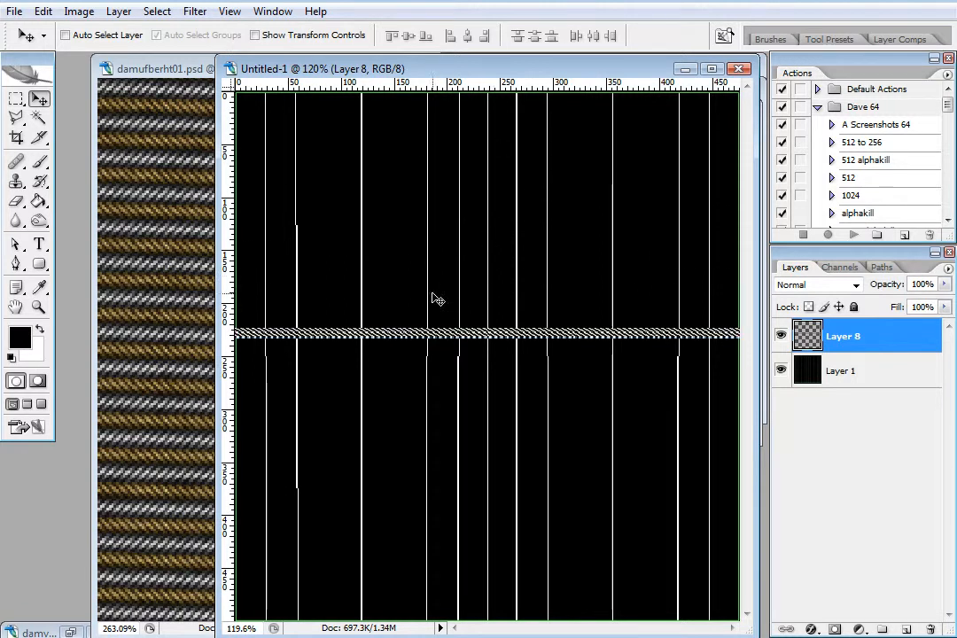
- With the Polygonal Lasso at 0 px feather, select the lower half of the strip's oversized bottom row and cut it away
{"action": "left_click", "coordinate": [39, 308]}
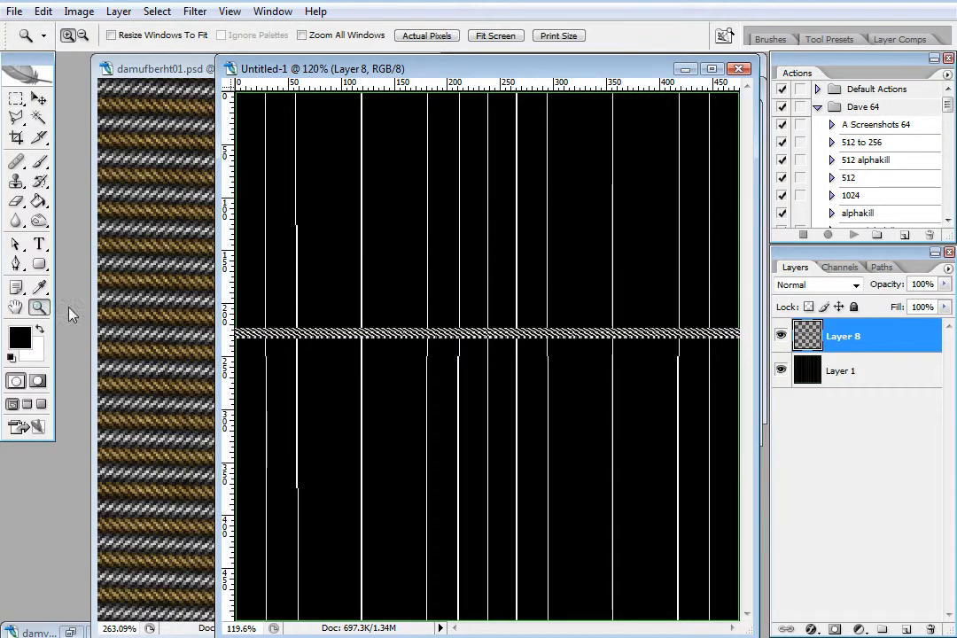
{"action": "left_click", "coordinate": [301, 326]}
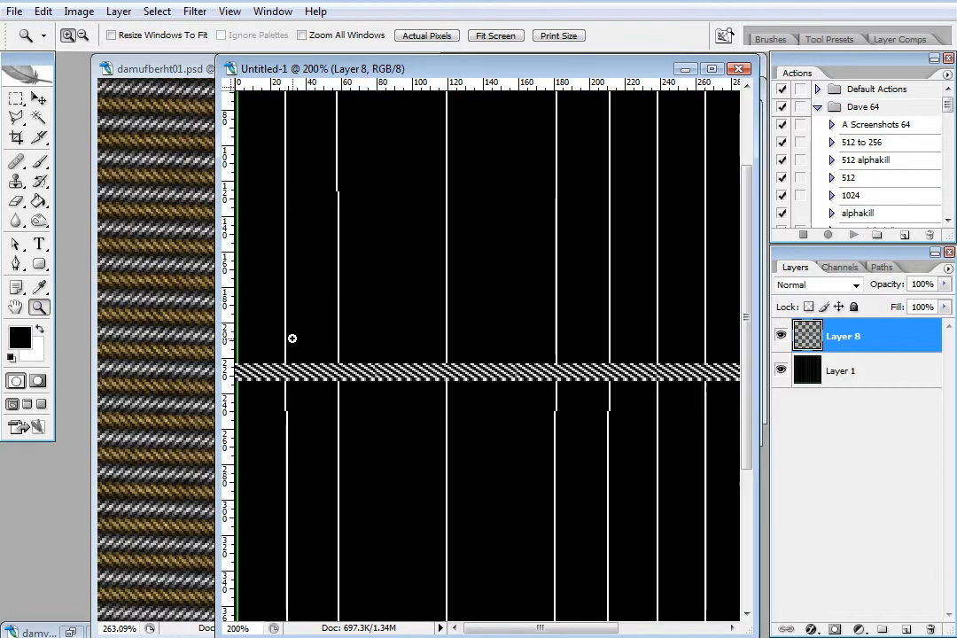
{"action": "left_click", "coordinate": [312, 356]}
{"action": "left_click", "coordinate": [317, 359]}
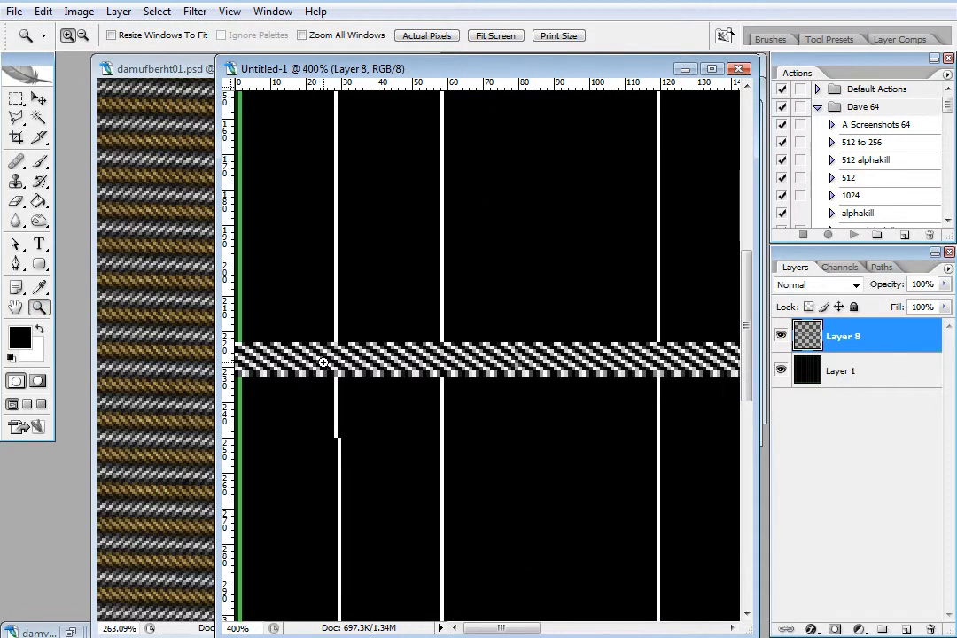
{"action": "left_click", "coordinate": [320, 376]}
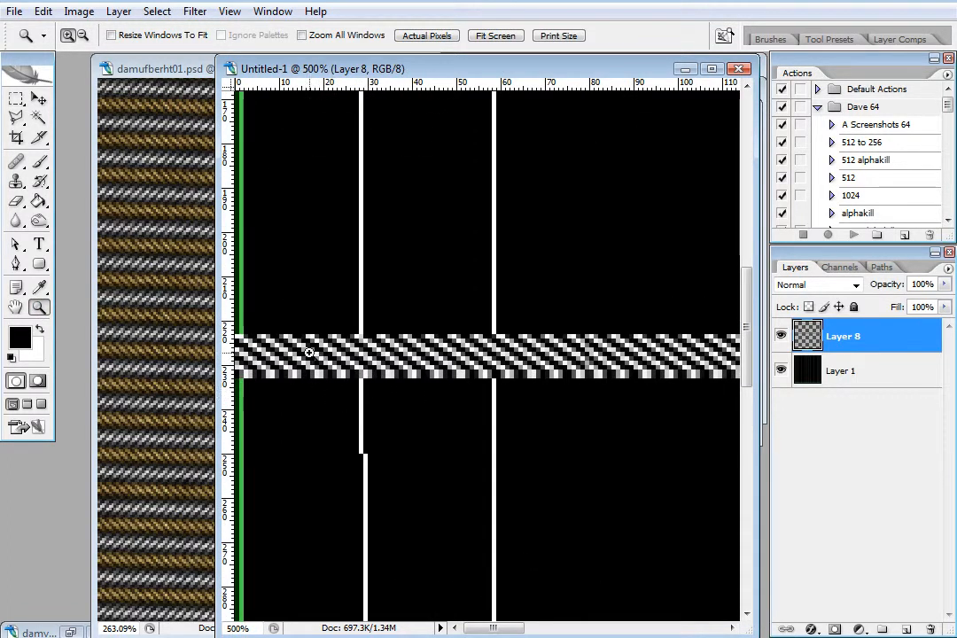
{"action": "left_click", "coordinate": [293, 342]}
{"action": "left_click", "coordinate": [297, 372]}
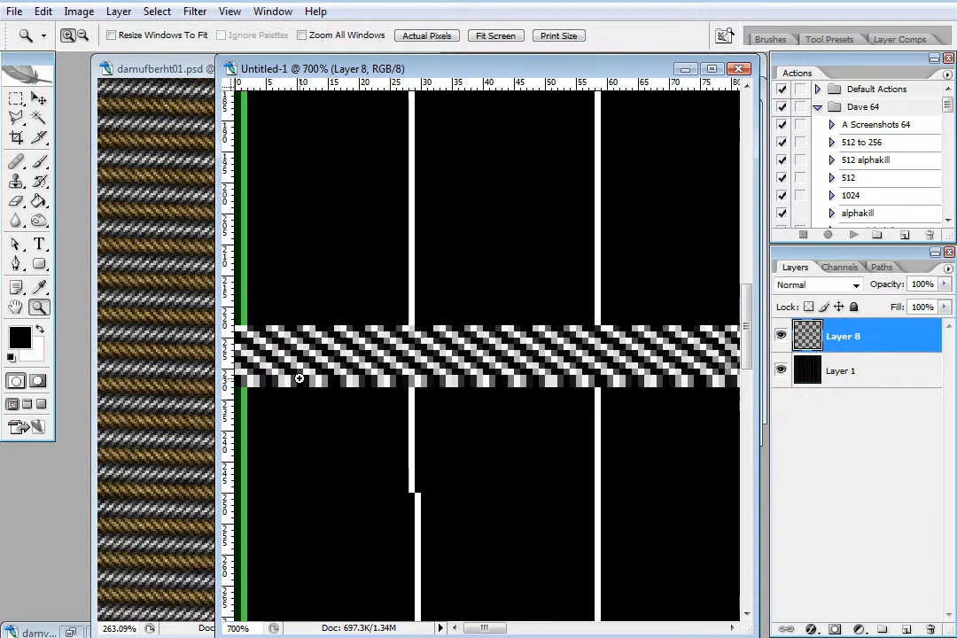
{"action": "left_click", "coordinate": [312, 368]}
{"action": "left_click", "coordinate": [316, 349]}
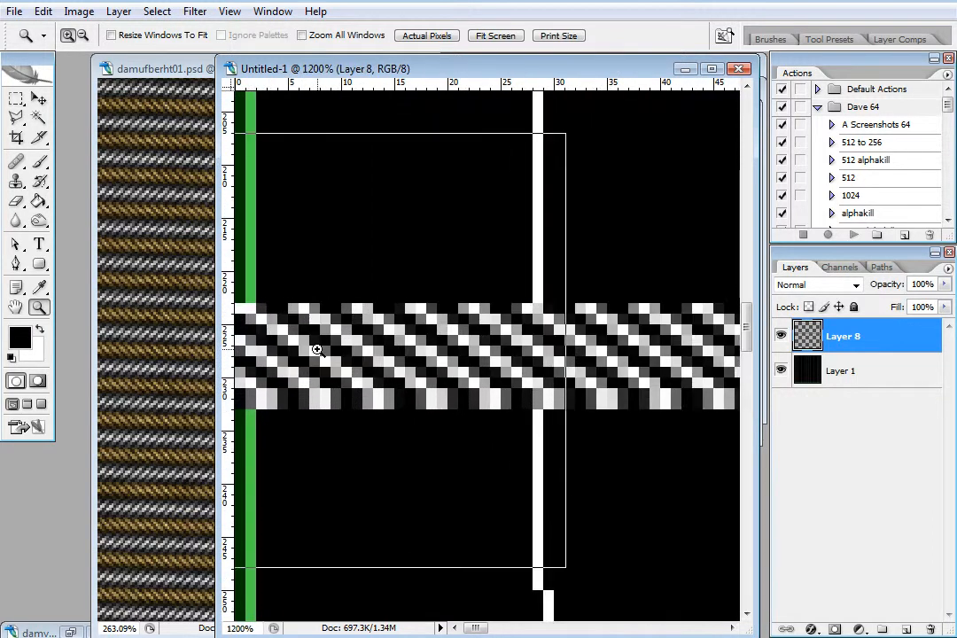
{"action": "left_click", "coordinate": [317, 349]}
{"action": "left_click", "coordinate": [16, 117]}
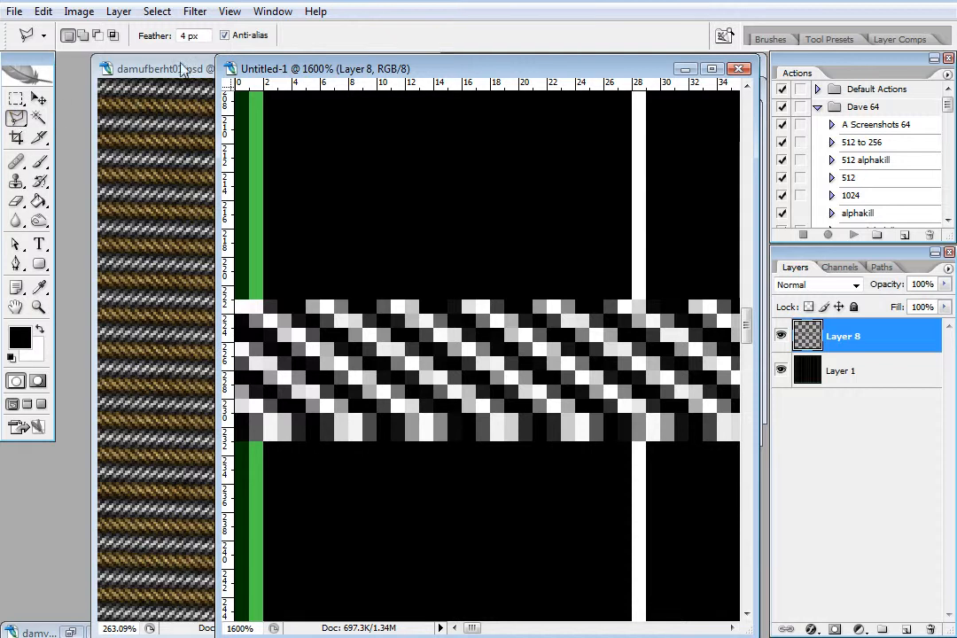
{"action": "left_click", "coordinate": [167, 36]}
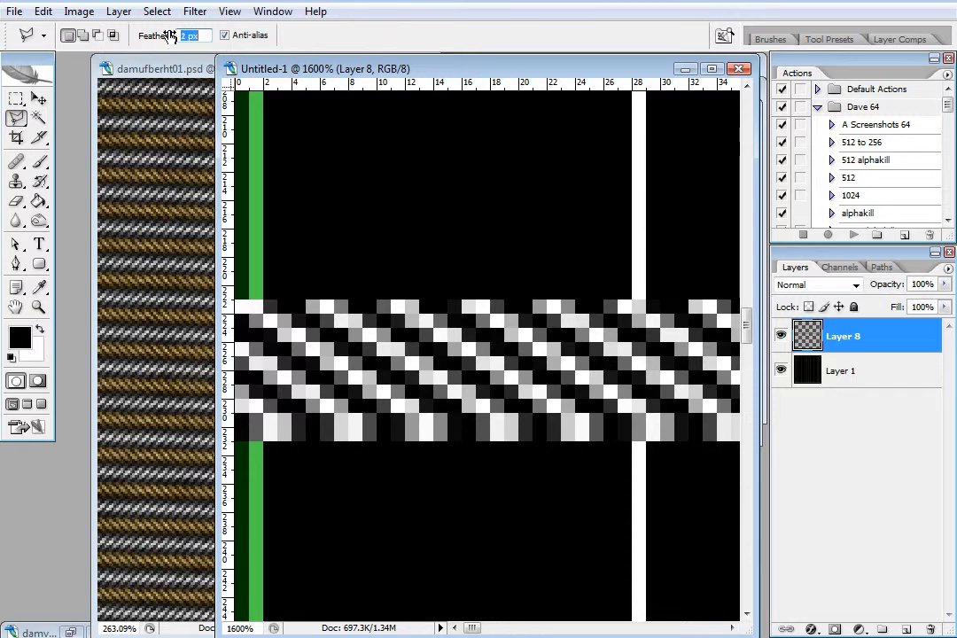
{"action": "left_click", "coordinate": [424, 74]}
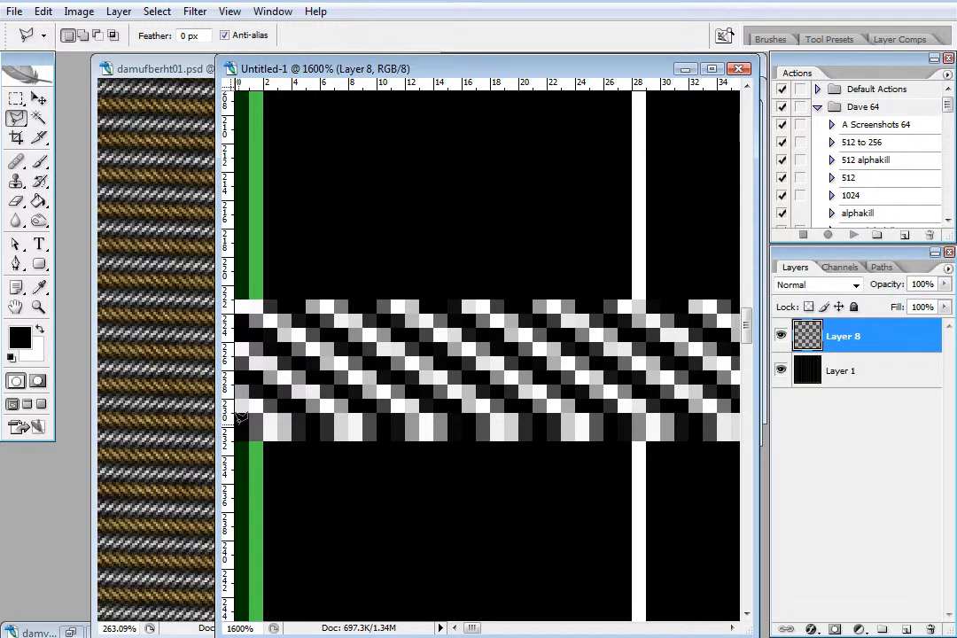
{"action": "mouse_move", "coordinate": [242, 419]}
{"action": "left_mouse_down"}
{"action": "mouse_move", "coordinate": [942, 455]}
{"action": "mouse_move", "coordinate": [771, 416]}
{"action": "mouse_move", "coordinate": [763, 492]}
{"action": "mouse_move", "coordinate": [226, 512]}
{"action": "mouse_move", "coordinate": [226, 489]}
{"action": "left_mouse_up"}
{"action": "left_click_drag", "start_coordinate": [188, 406], "coordinate": [188, 432]}
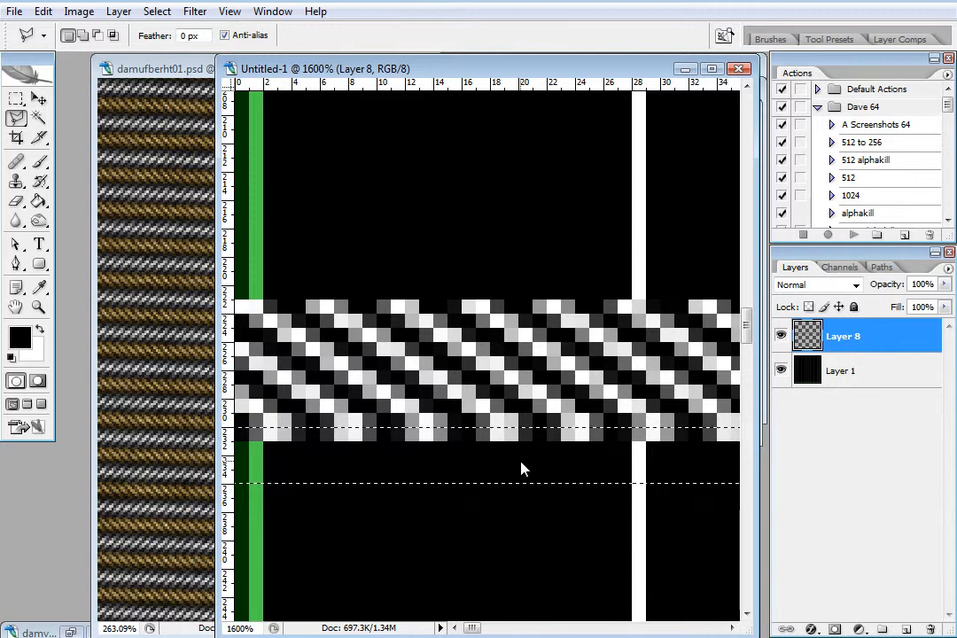
{"action": "key", "text": "ctrl+x"}
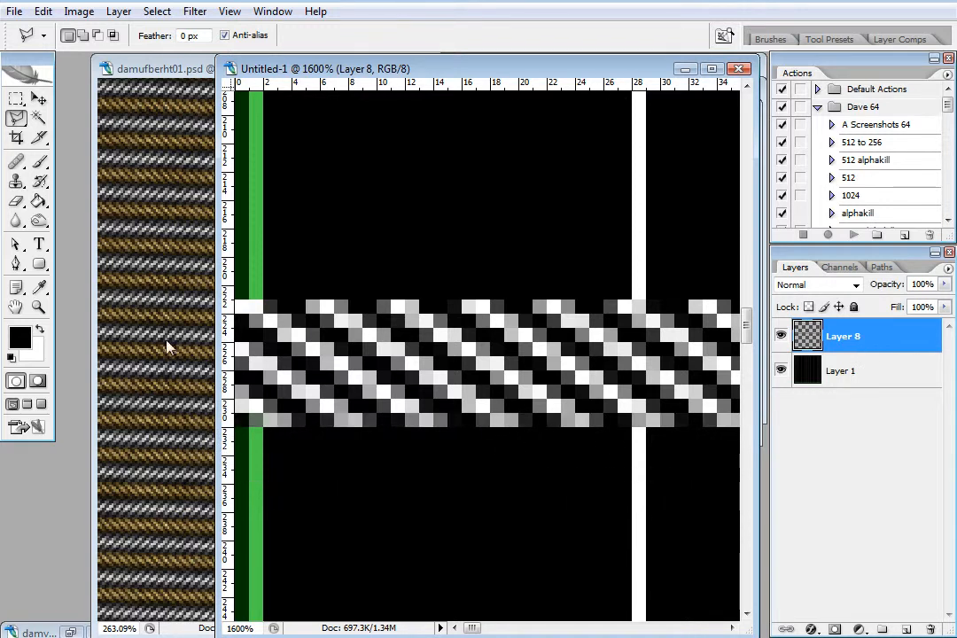
- Duplicate the trimmed strip and place the copy directly above the original, edge to edge
{"action": "left_click", "coordinate": [39, 307]}
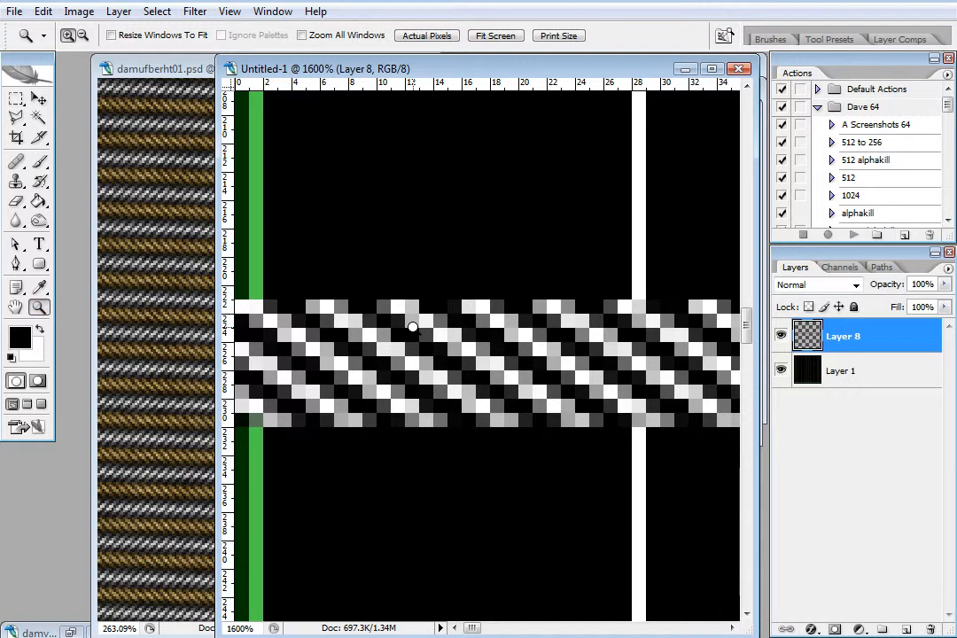
{"action": "right_click", "coordinate": [429, 328]}
{"action": "left_click", "coordinate": [461, 347]}
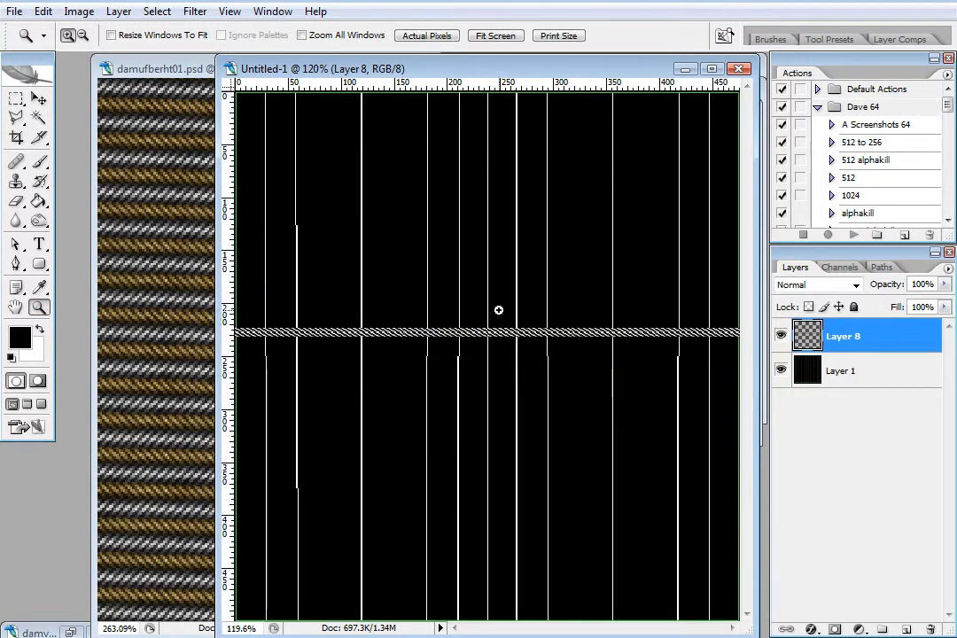
{"action": "left_click_drag", "start_coordinate": [335, 298], "coordinate": [416, 373]}
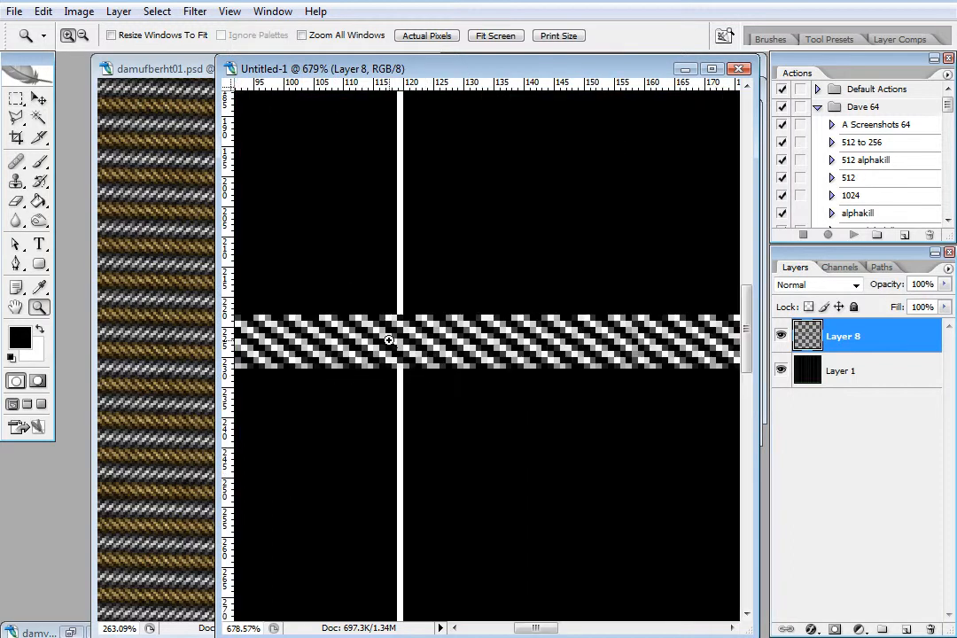
{"action": "key", "text": "v"}
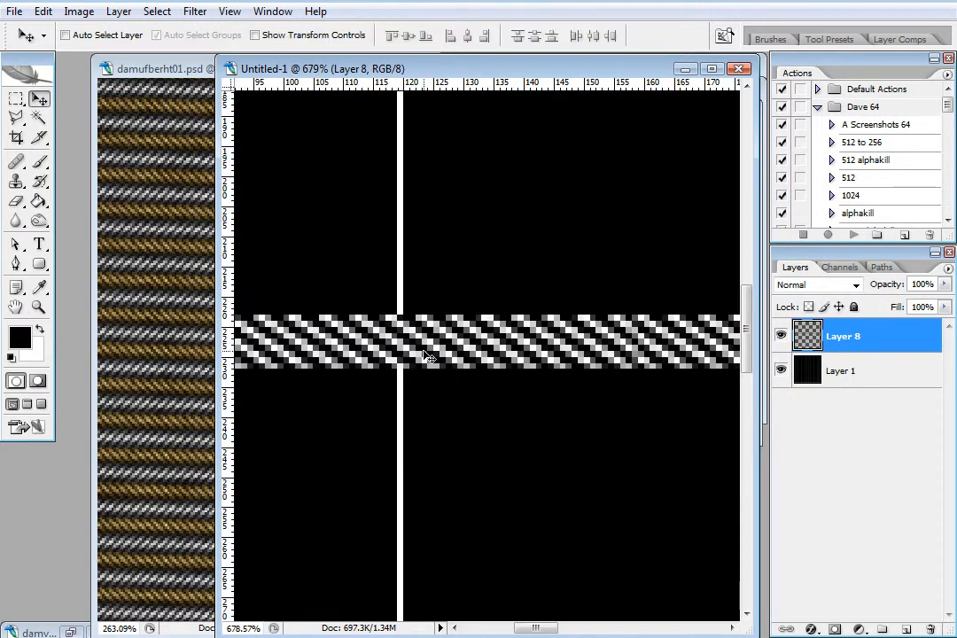
{"action": "left_click_drag", "start_coordinate": [434, 353], "coordinate": [457, 304], "text": "alt"}
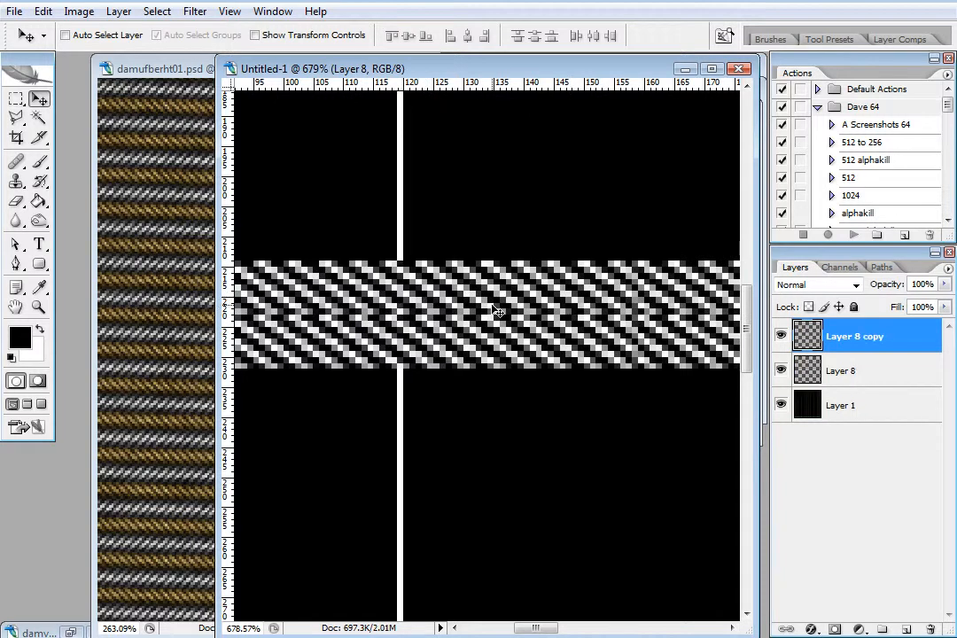
- Rotate the upper strip copy 180° and flip it horizontally so that its stripes slant opposite to the lower strip's
{"action": "left_click", "coordinate": [44, 11]}
{"action": "mouse_move", "coordinate": [125, 310]}
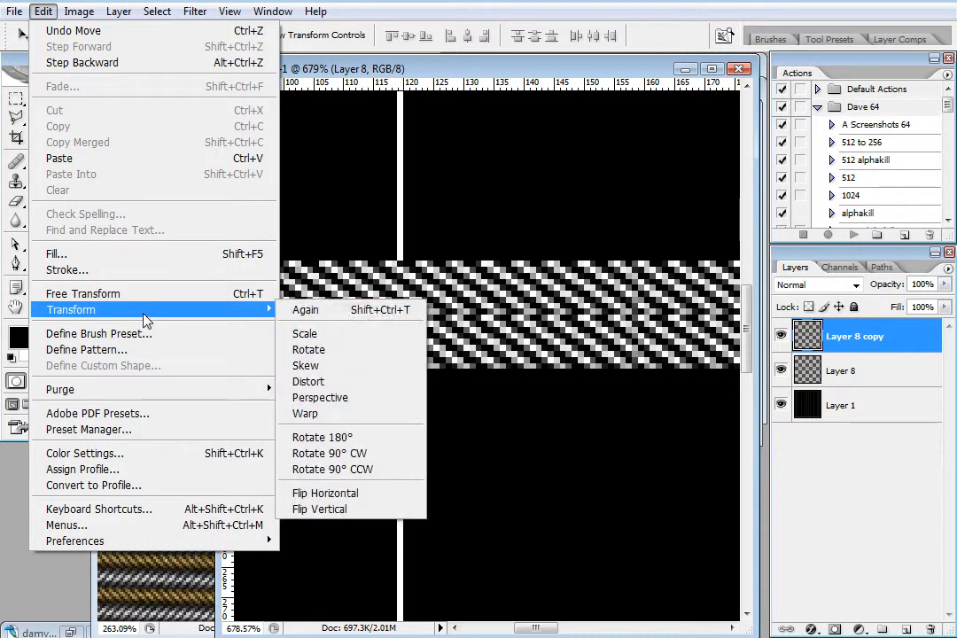
{"action": "left_click", "coordinate": [367, 438]}
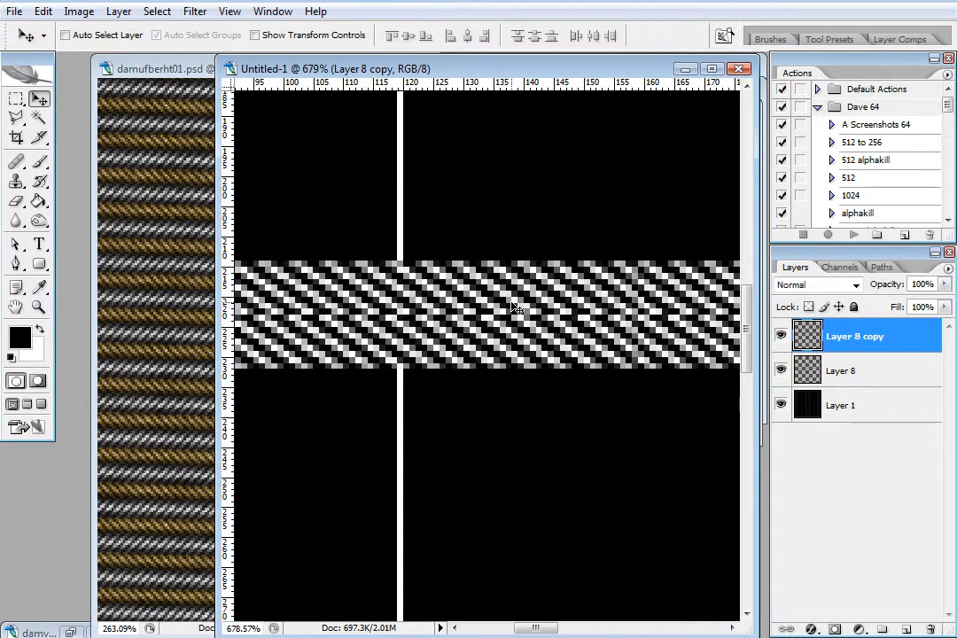
{"action": "left_click", "coordinate": [43, 11]}
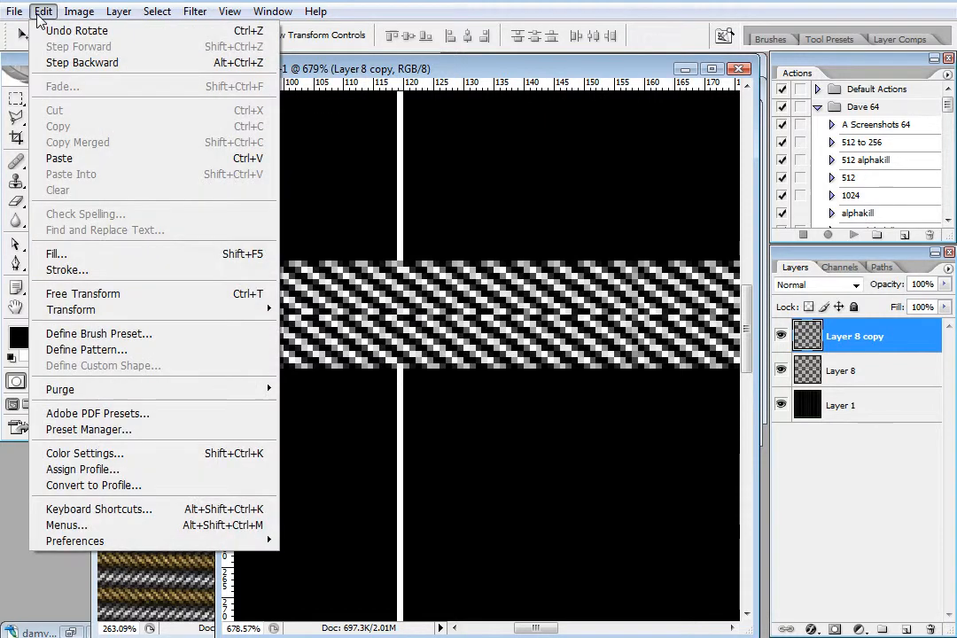
{"action": "mouse_move", "coordinate": [146, 314]}
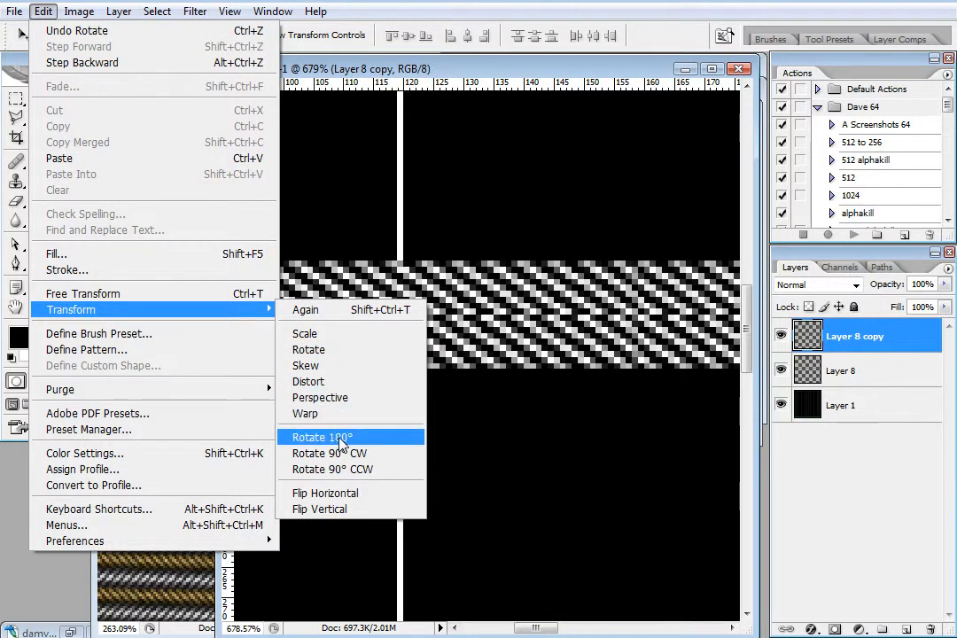
{"action": "left_click", "coordinate": [368, 494]}
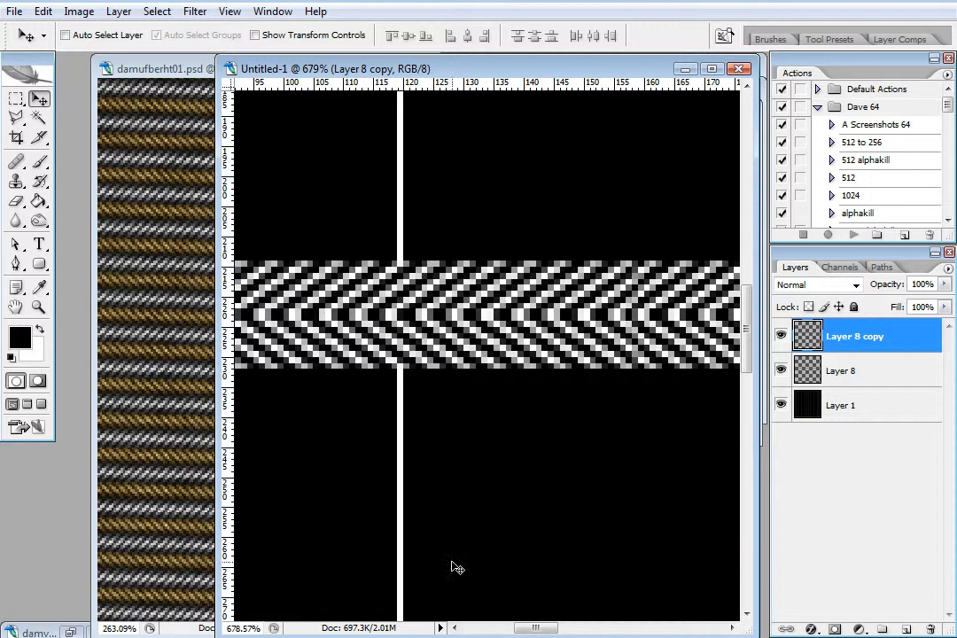
- Reposition the flipped strip directly above the original, shifted slightly left so that the stripes of both strips meet in chevrons
{"action": "mouse_move", "coordinate": [535, 627]}
{"action": "left_mouse_down"}
{"action": "mouse_move", "coordinate": [475, 629]}
{"action": "mouse_move", "coordinate": [607, 631]}
{"action": "mouse_move", "coordinate": [545, 630]}
{"action": "left_mouse_up"}
{"action": "left_click_drag", "start_coordinate": [667, 292], "coordinate": [662, 264]}
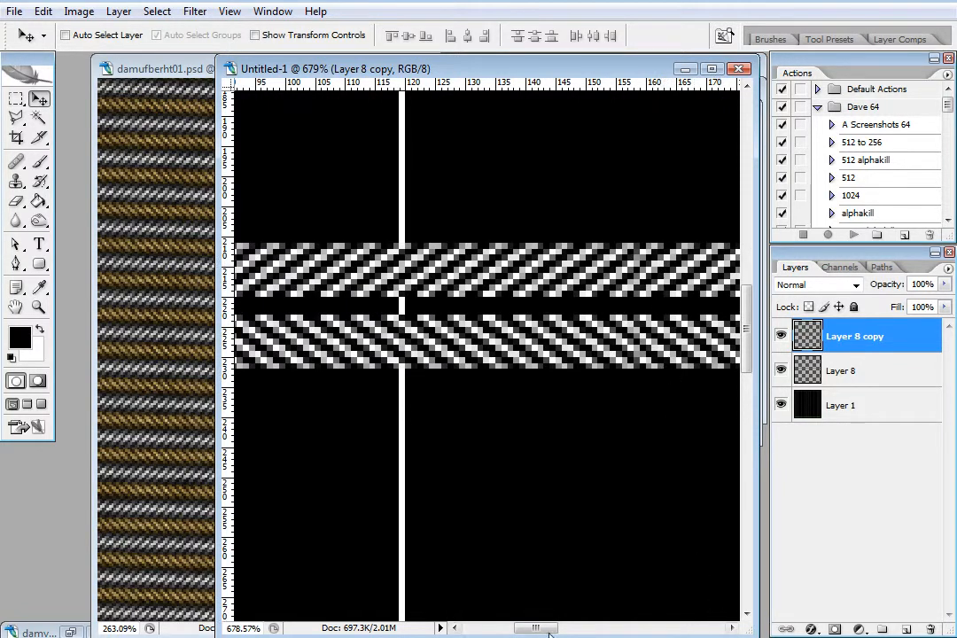
{"action": "left_click_drag", "start_coordinate": [539, 629], "coordinate": [704, 631]}
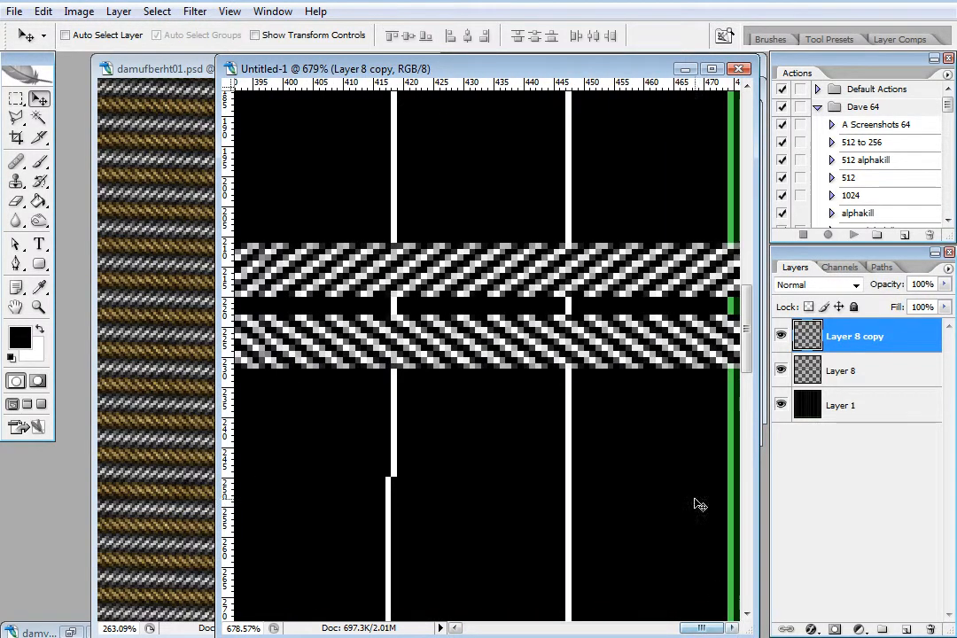
{"action": "left_click_drag", "start_coordinate": [618, 261], "coordinate": [620, 281]}
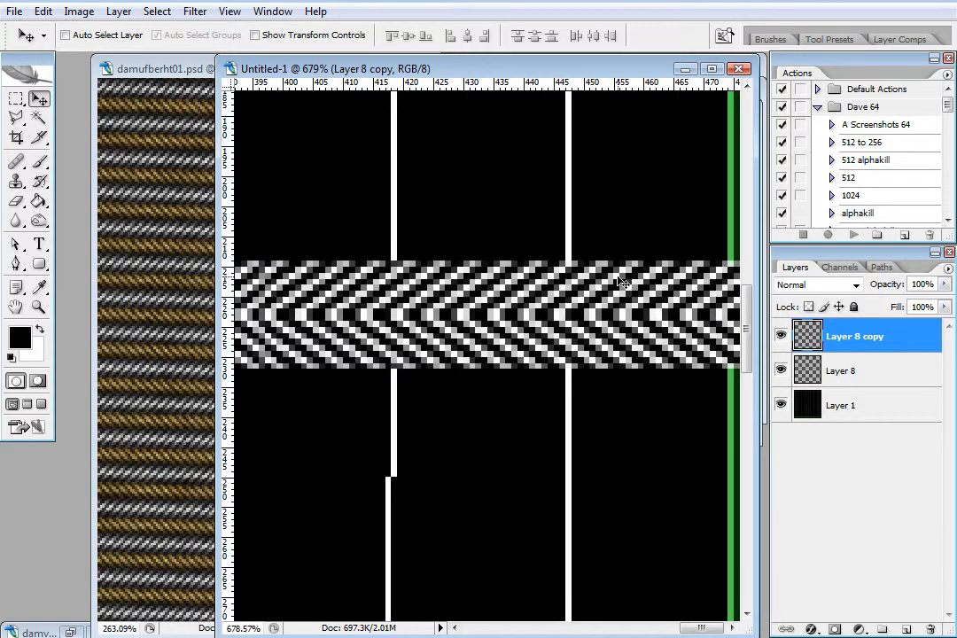
{"action": "left_click_drag", "start_coordinate": [671, 300], "coordinate": [658, 299]}
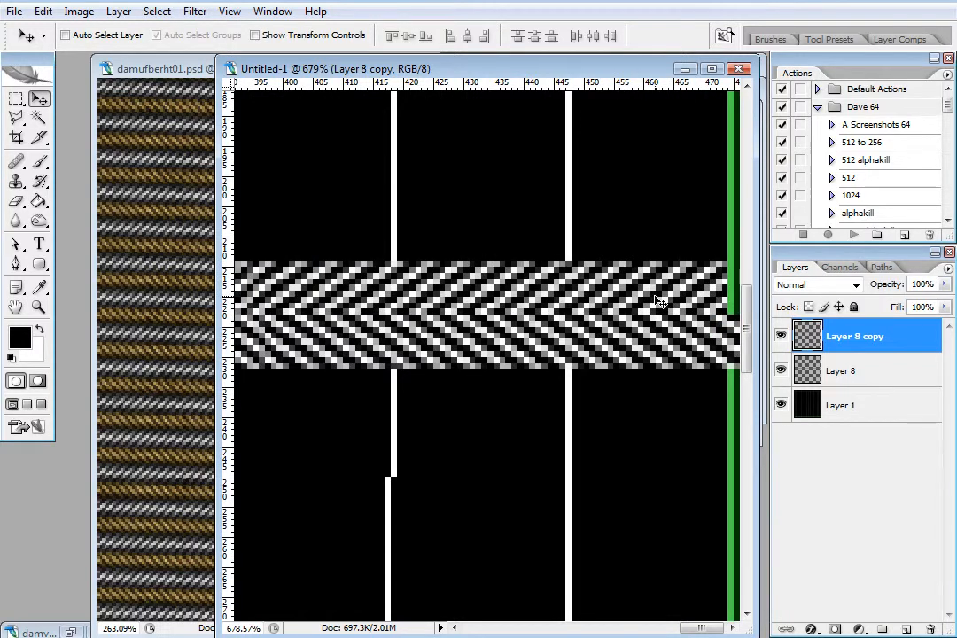
- Duplicate the flipped strip to fill the gap at the canvas's right edge and merge the duplicate down into Layer 8 copy
{"action": "left_click_drag", "start_coordinate": [364, 295], "coordinate": [589, 278]}
{"action": "left_click_drag", "start_coordinate": [461, 295], "coordinate": [641, 294]}
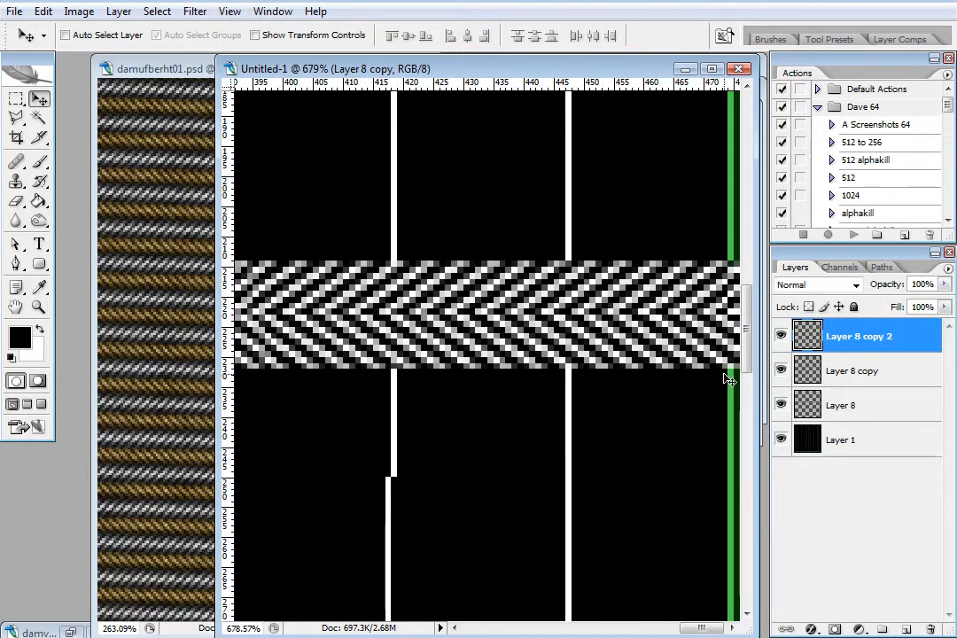
{"action": "key", "text": "ctrl+z"}
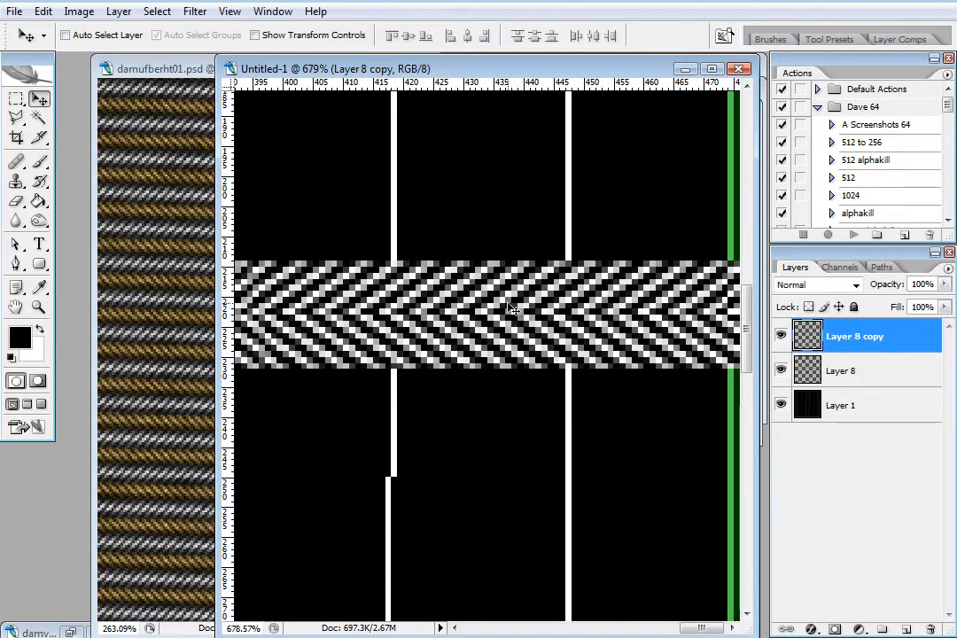
- Colorize the upper strip gold with Hue/Saturation, using hue 36 and saturation 71
{"action": "key", "text": "ctrl+u"}
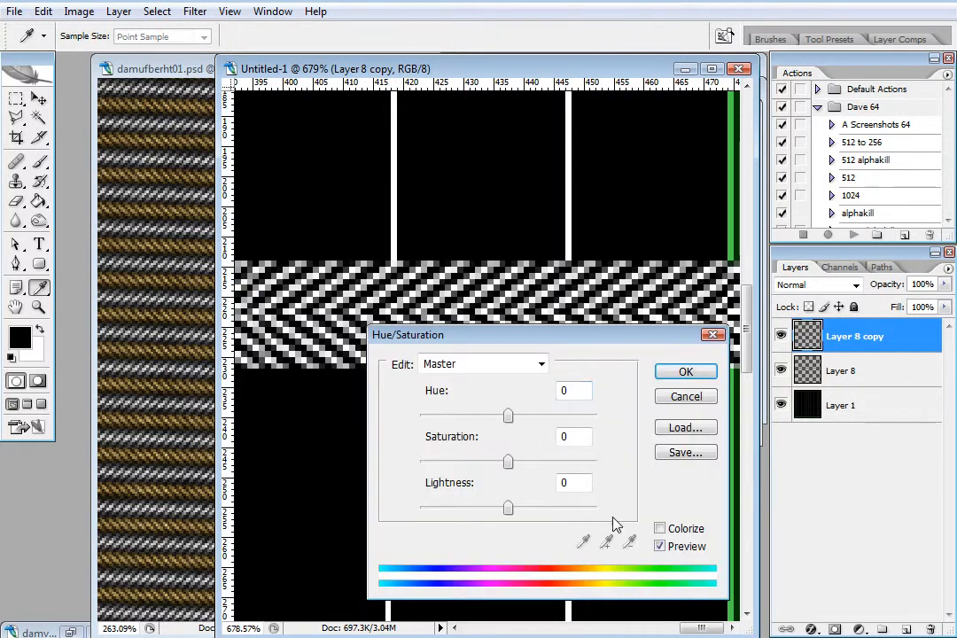
{"action": "left_click", "coordinate": [660, 529]}
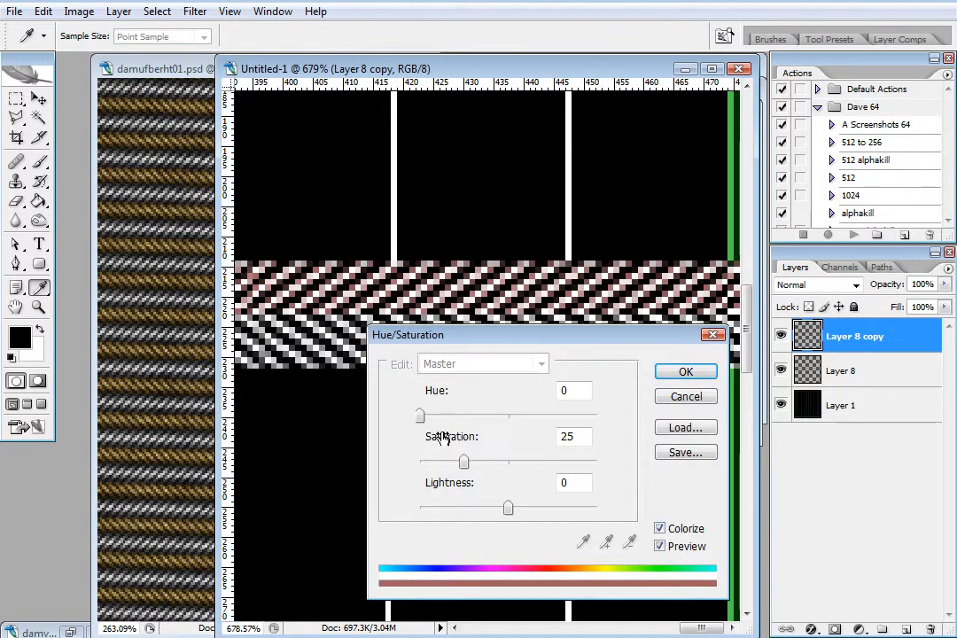
{"action": "left_click_drag", "start_coordinate": [426, 420], "coordinate": [434, 422]}
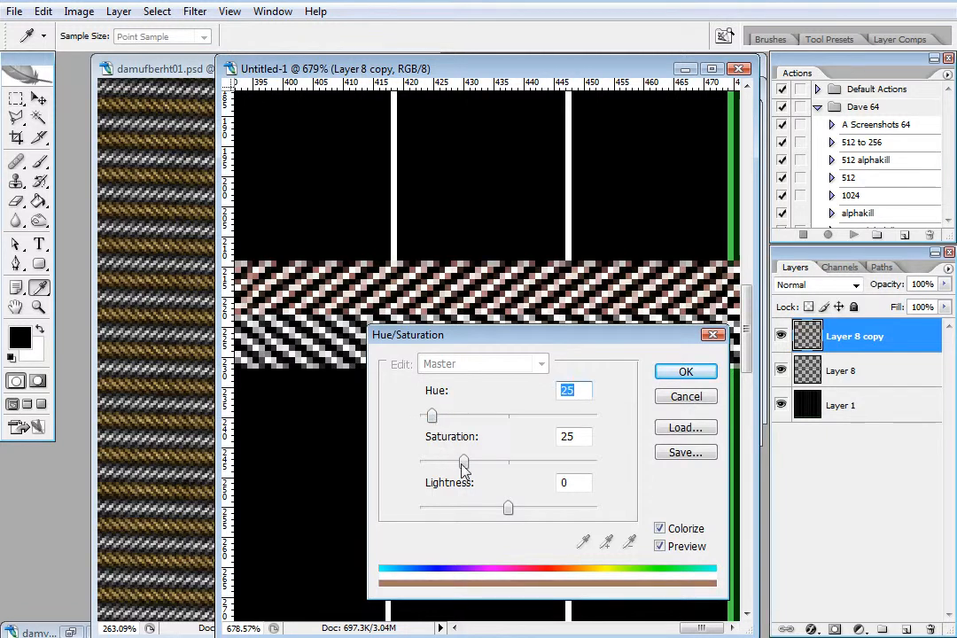
{"action": "left_click_drag", "start_coordinate": [471, 468], "coordinate": [549, 470]}
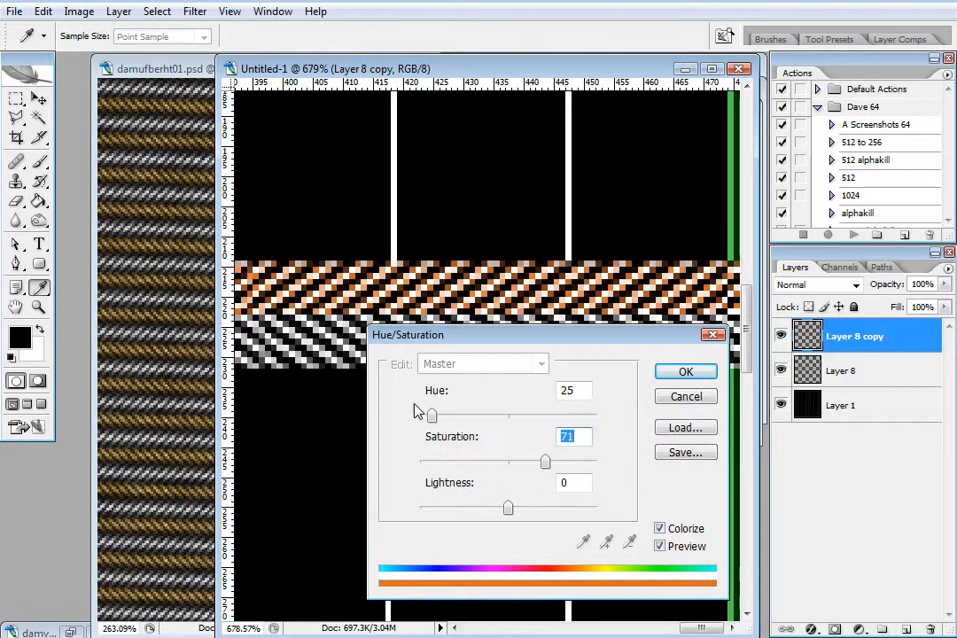
{"action": "double_click", "coordinate": [578, 391]}
{"action": "type", "text": "36"}
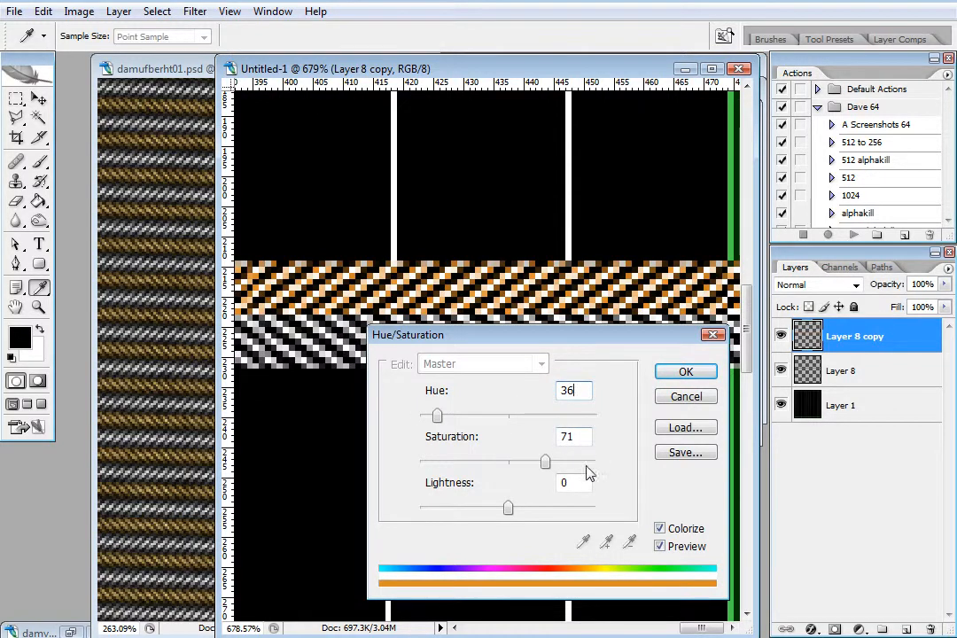
{"action": "left_click", "coordinate": [686, 372]}
{"action": "key", "text": "v"}
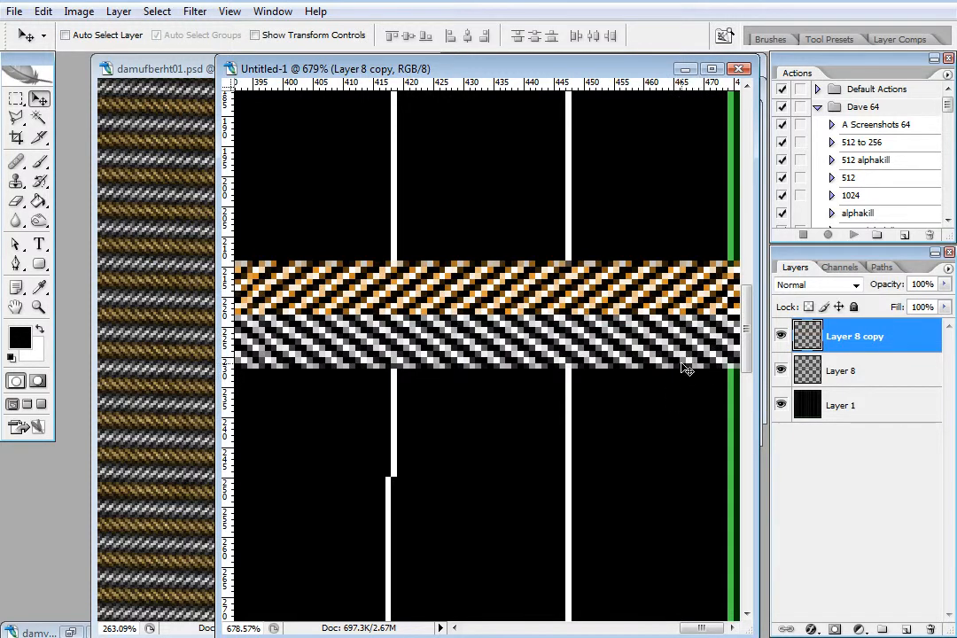
- Apply a layer style to Layer 8 copy that darkens the gold strip's upper and lower edges
{"action": "double_click", "coordinate": [906, 339]}
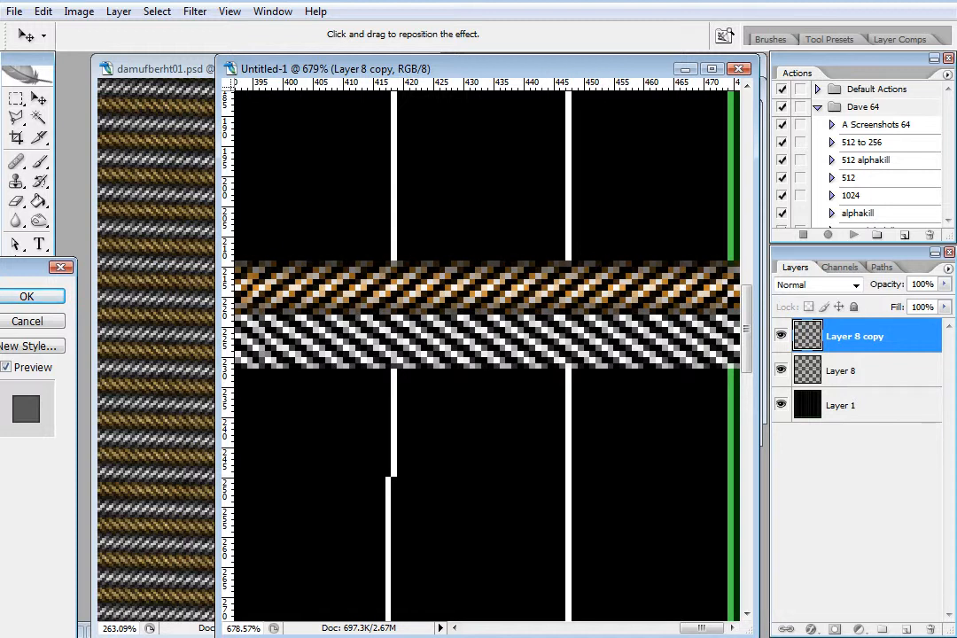
{"action": "left_click", "coordinate": [35, 306]}
- Move Layer 8 above Layer 8 copy and give the grey strip a layer style that darkens its upper and lower edges
{"action": "left_click_drag", "start_coordinate": [880, 364], "coordinate": [880, 328]}
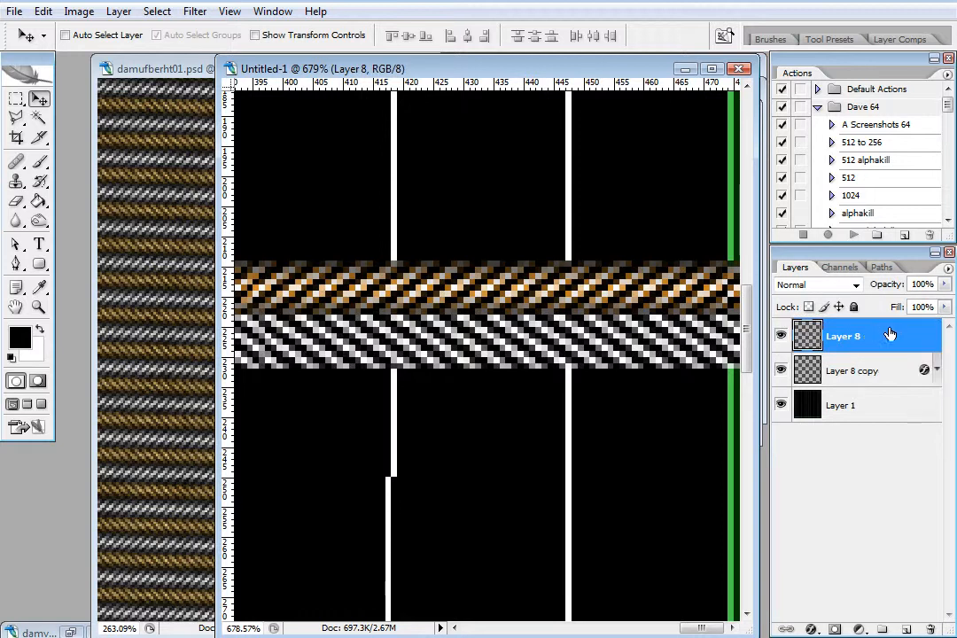
{"action": "double_click", "coordinate": [890, 335]}
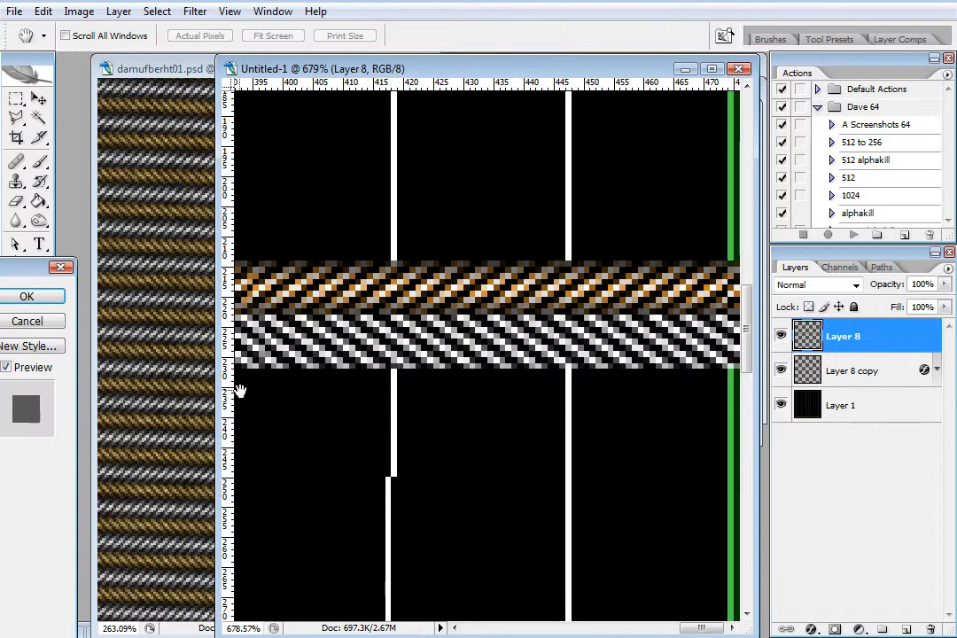
{"action": "left_click", "coordinate": [0, 345]}
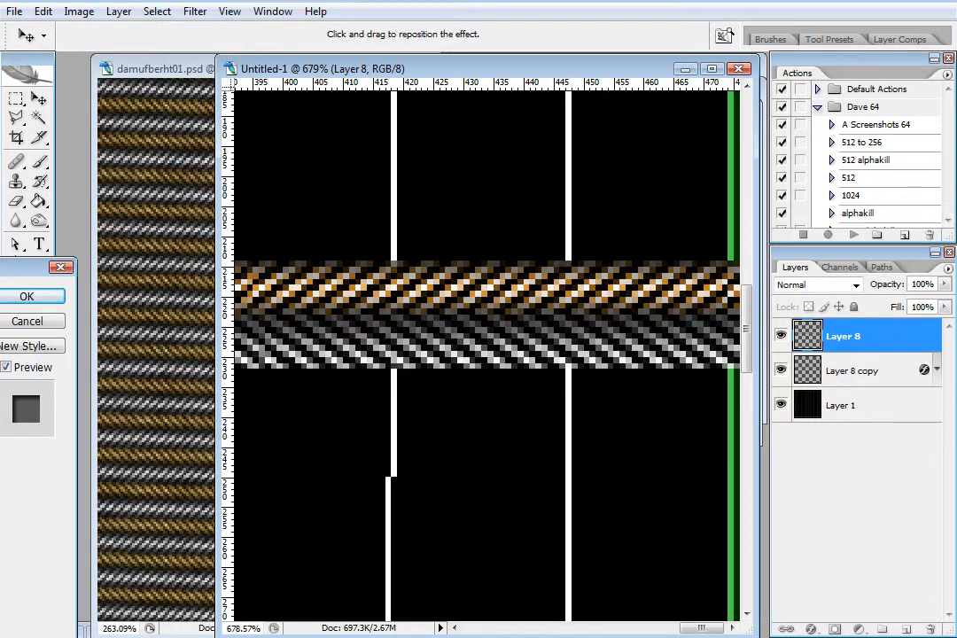
{"action": "left_click_drag", "start_coordinate": [4, 383], "coordinate": [0, 383]}
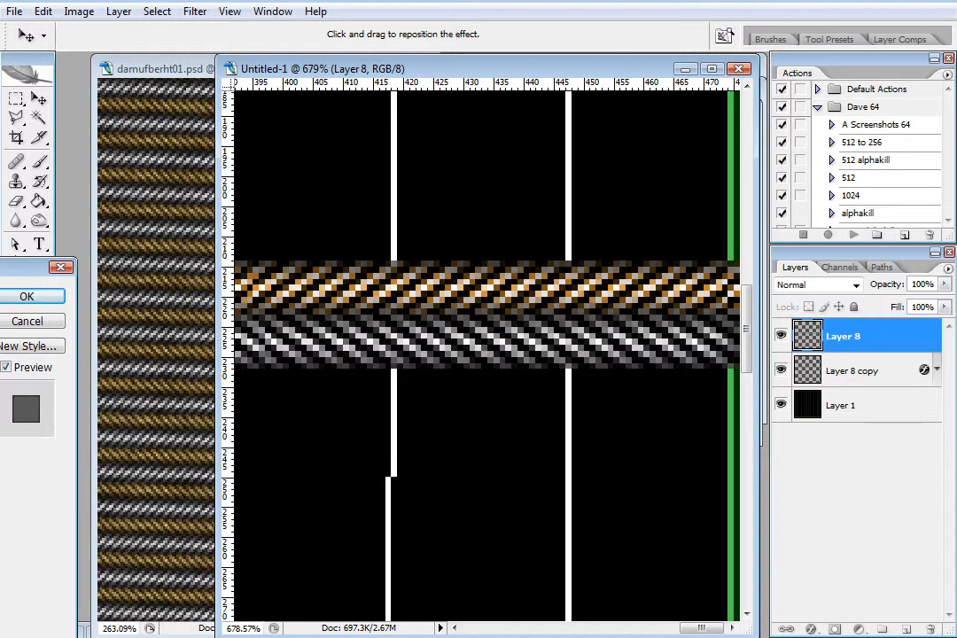
{"action": "left_click", "coordinate": [27, 296]}
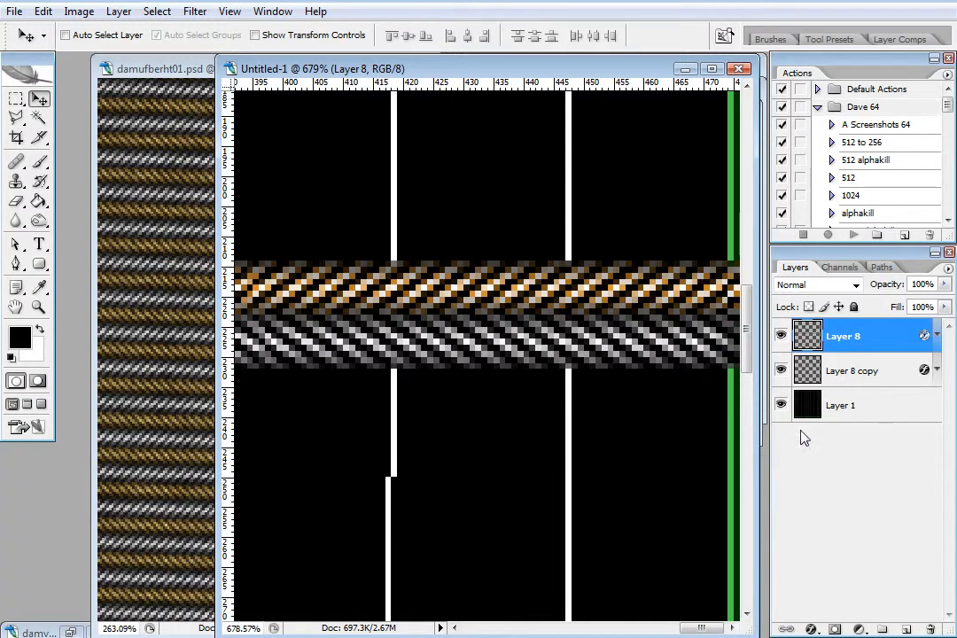
- Hide Layer 1 and merge the gold and grey strips into a single layer
{"action": "left_click", "coordinate": [781, 406]}
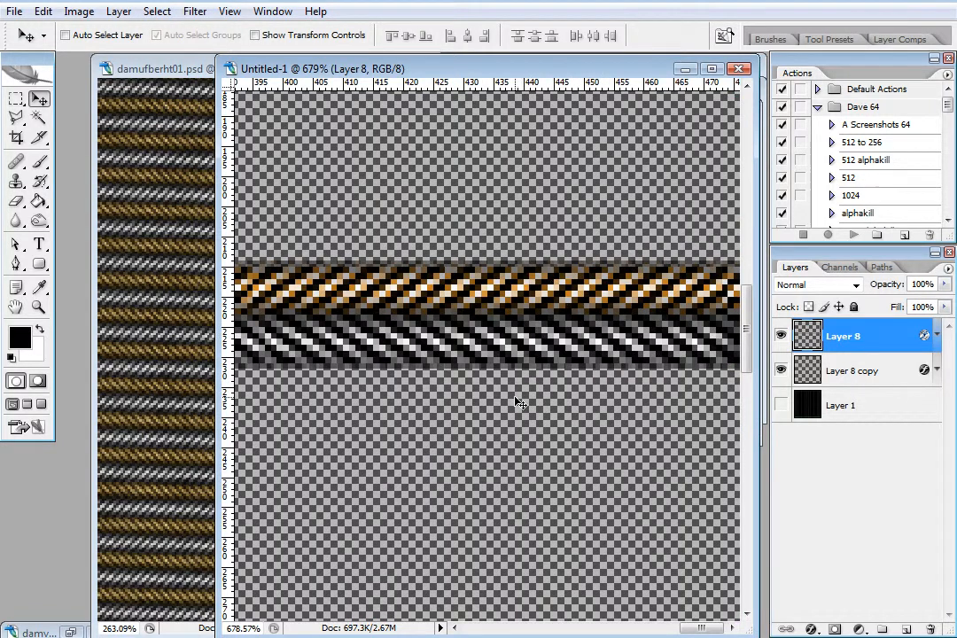
{"action": "key", "text": "ctrl+e"}
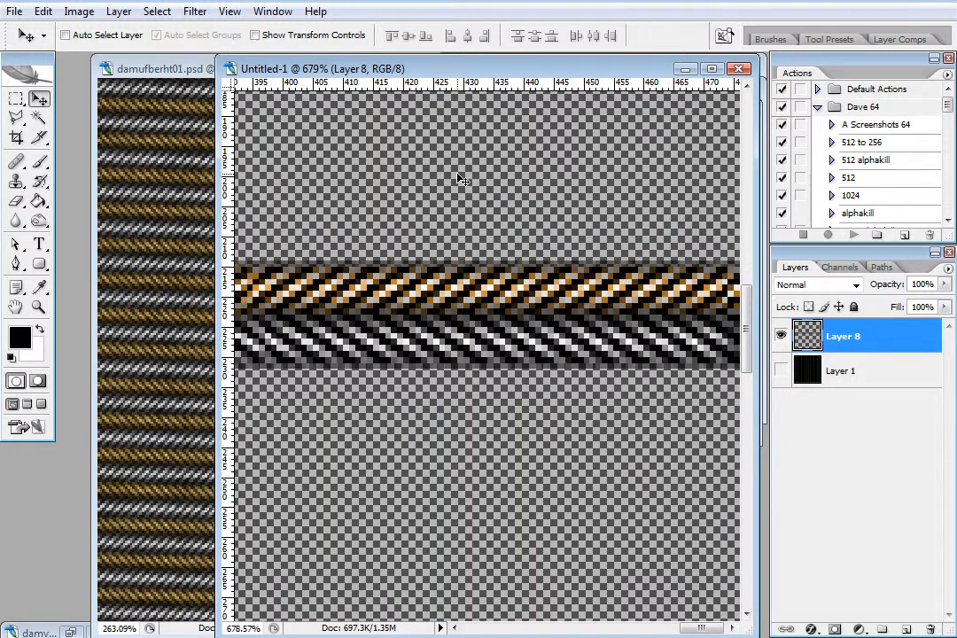
- Free Transform the merged gold and grey band to a width of 104%, keeping the height at 100%
{"action": "key", "text": "ctrl+t"}
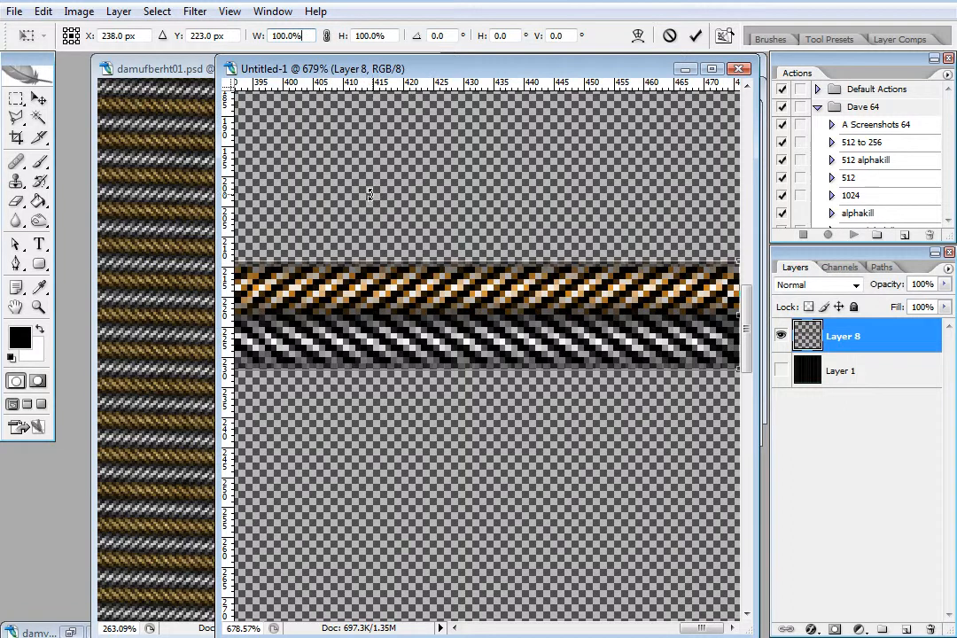
{"action": "key", "text": "Up"}
{"action": "key", "text": "Up"}
{"action": "key", "text": "Up"}
{"action": "key", "text": "Up"}
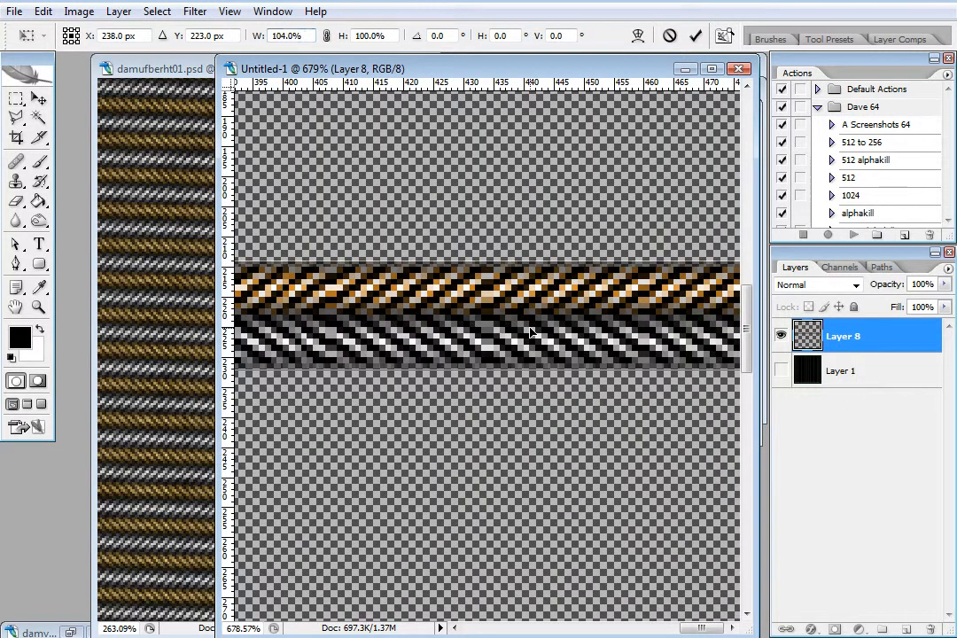
{"action": "key", "text": "Return"}
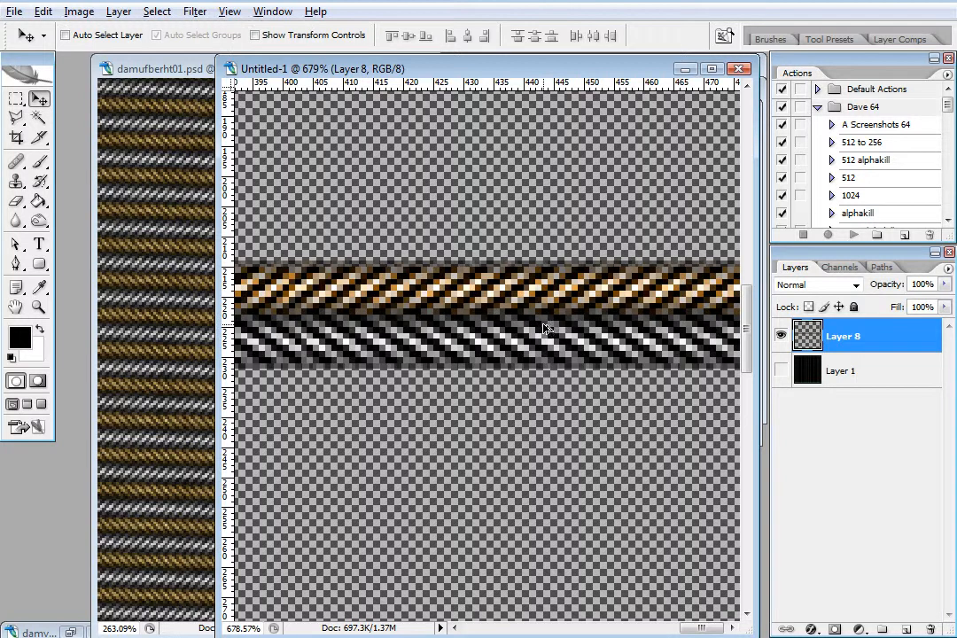
- Stack two copies of the gold and grey band below the original, edge to edge, and merge all visible bands into one layer
{"action": "left_click_drag", "start_coordinate": [552, 317], "coordinate": [556, 420]}
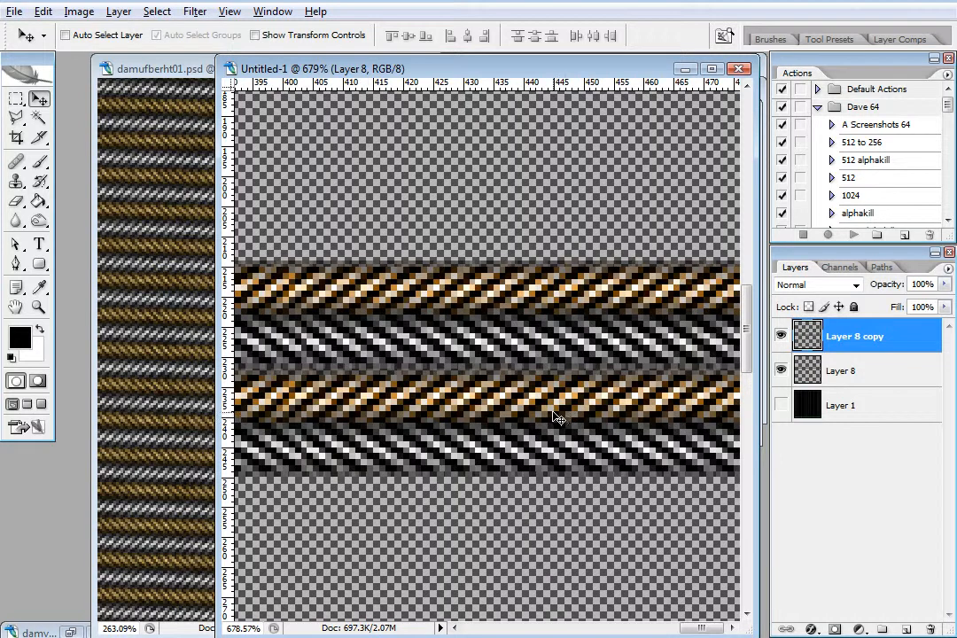
{"action": "left_click_drag", "start_coordinate": [558, 420], "coordinate": [553, 512]}
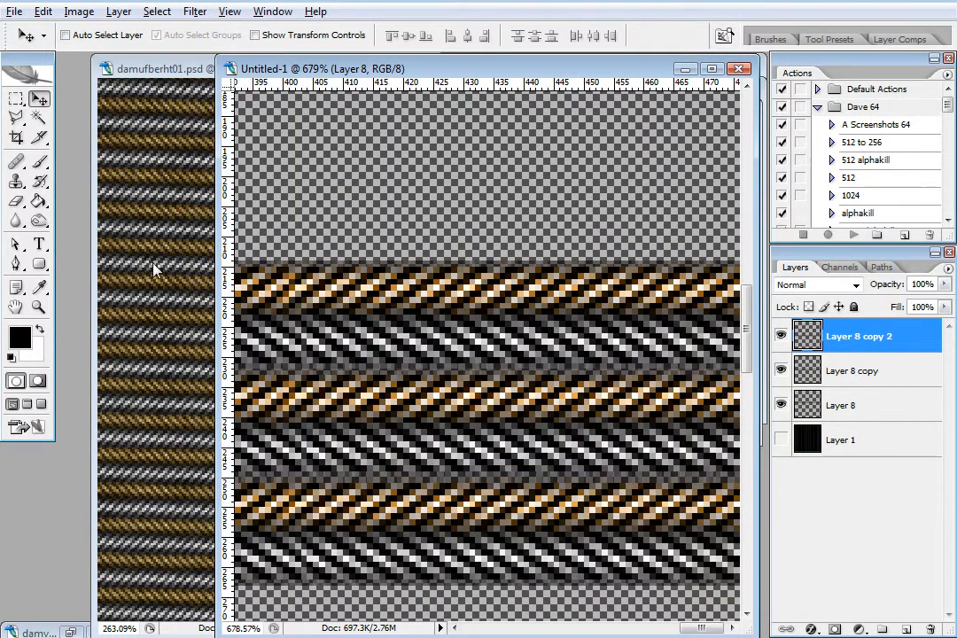
{"action": "left_click", "coordinate": [38, 307]}
{"action": "right_click", "coordinate": [536, 300]}
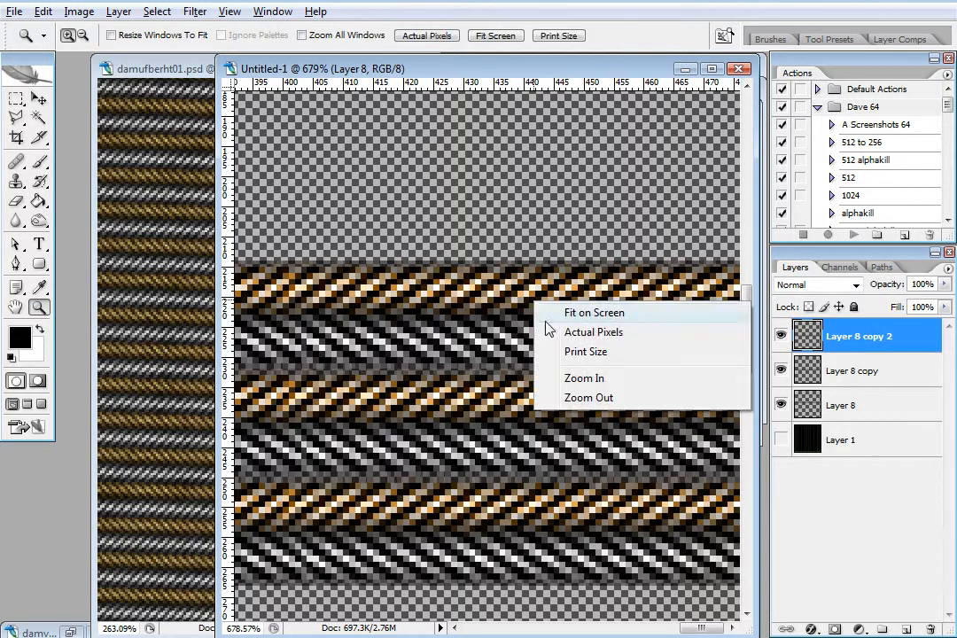
{"action": "left_click", "coordinate": [585, 333]}
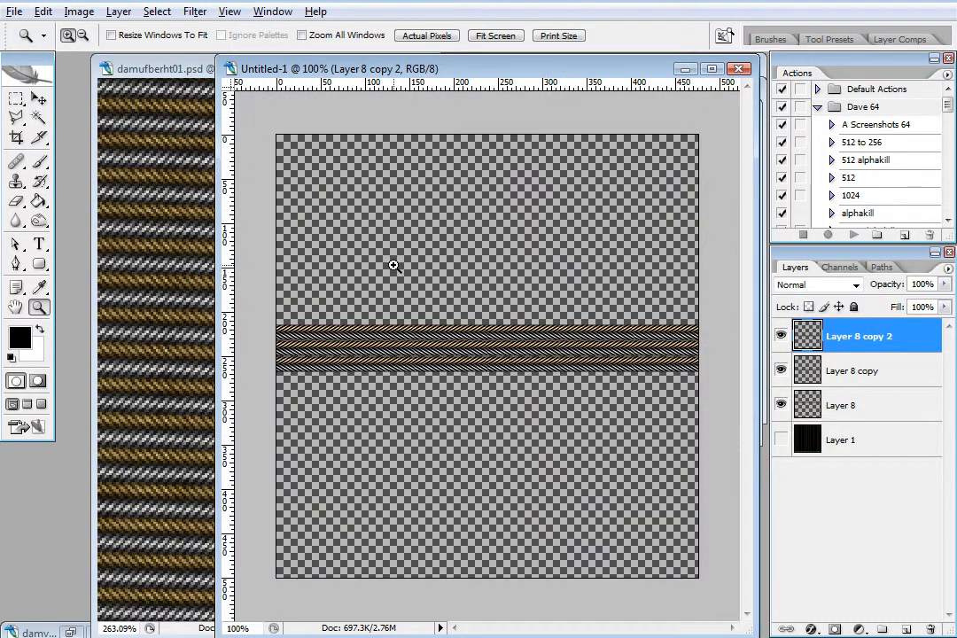
{"action": "left_click_drag", "start_coordinate": [394, 267], "coordinate": [550, 423]}
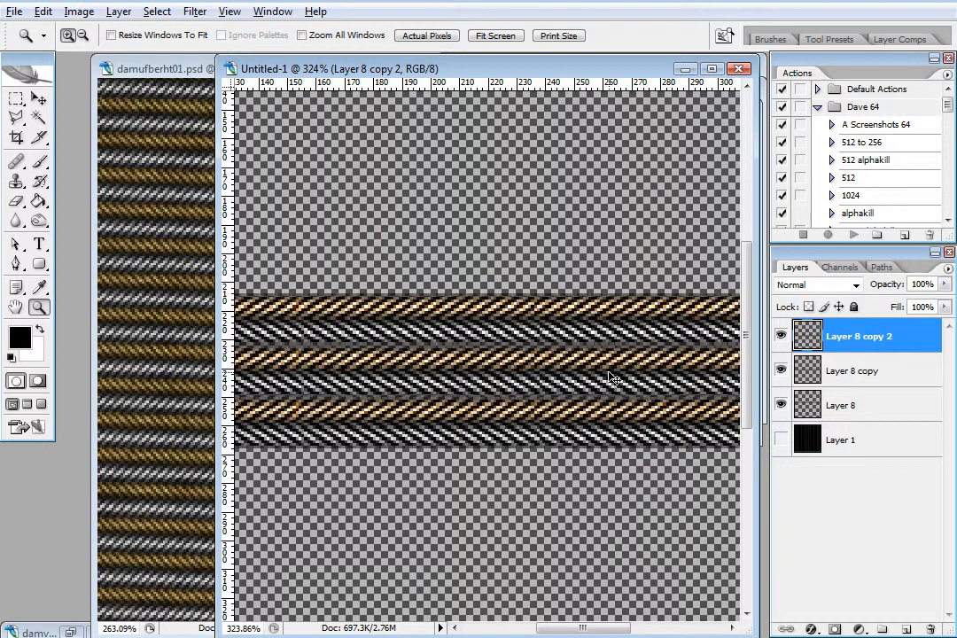
{"action": "key", "text": "ctrl+shift+e"}
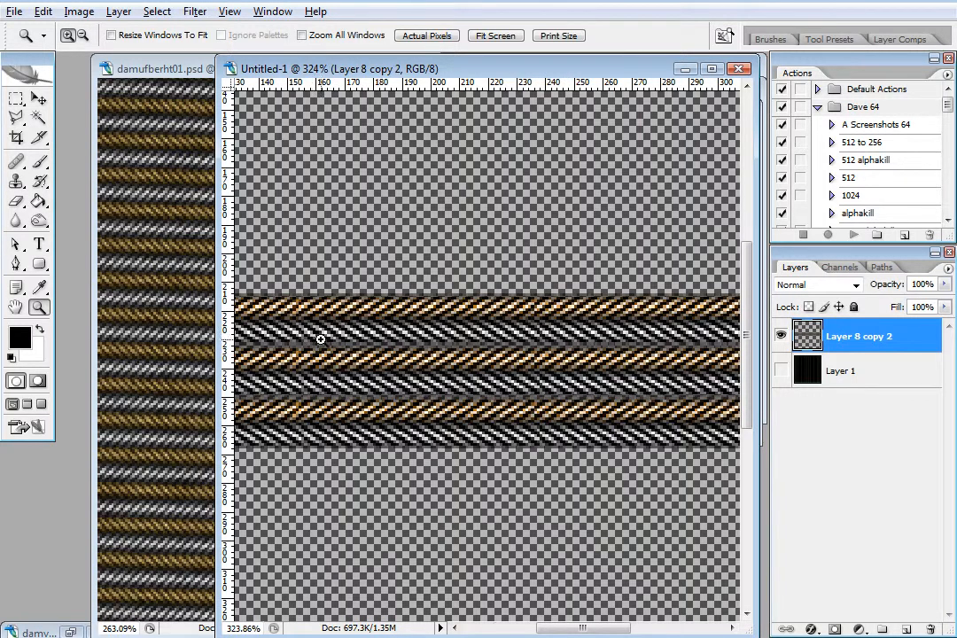
- Duplicate the merged gold and grey band layer twice in place and merge the visible copies to strengthen the pattern
{"action": "right_click", "coordinate": [898, 344]}
{"action": "left_click", "coordinate": [931, 3]}
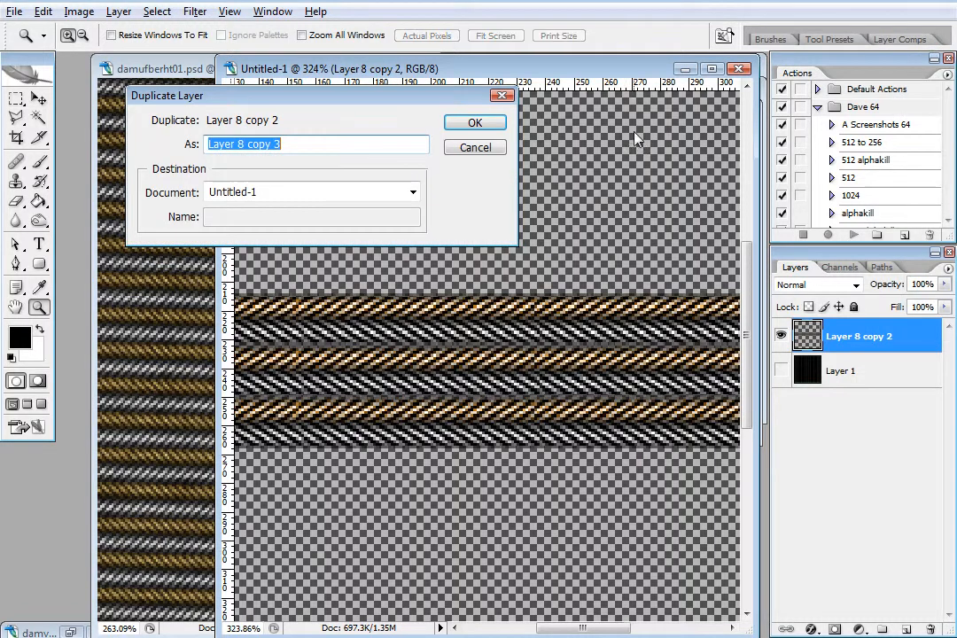
{"action": "left_click", "coordinate": [460, 121]}
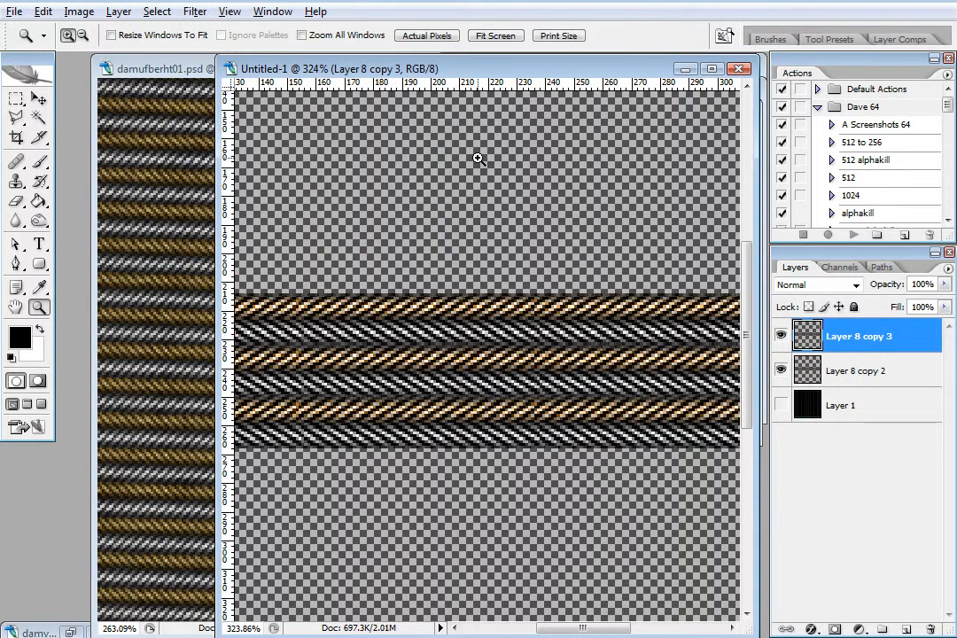
{"action": "right_click", "coordinate": [851, 337]}
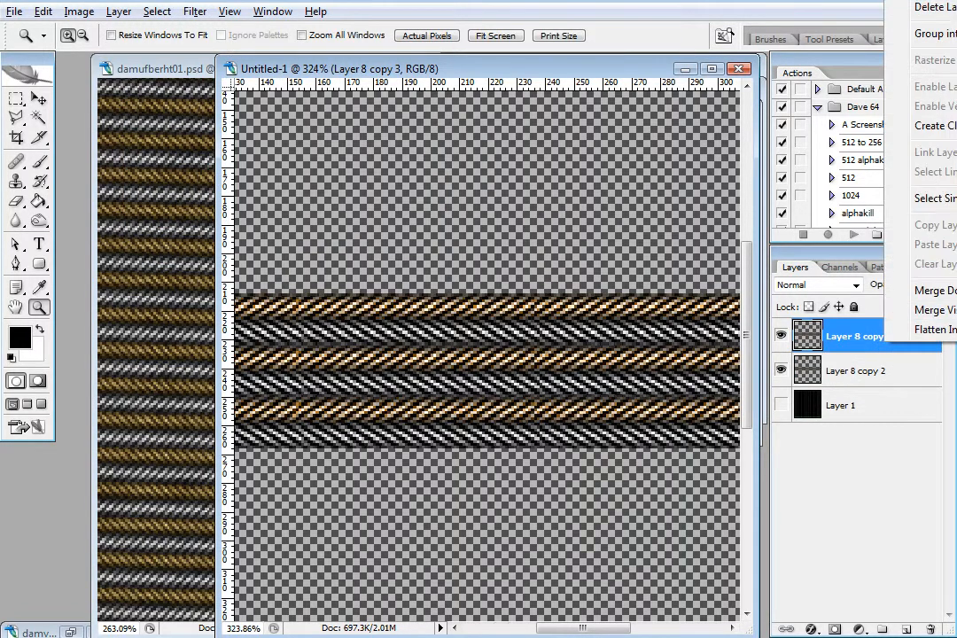
{"action": "left_click", "coordinate": [938, 4]}
{"action": "left_click", "coordinate": [475, 124]}
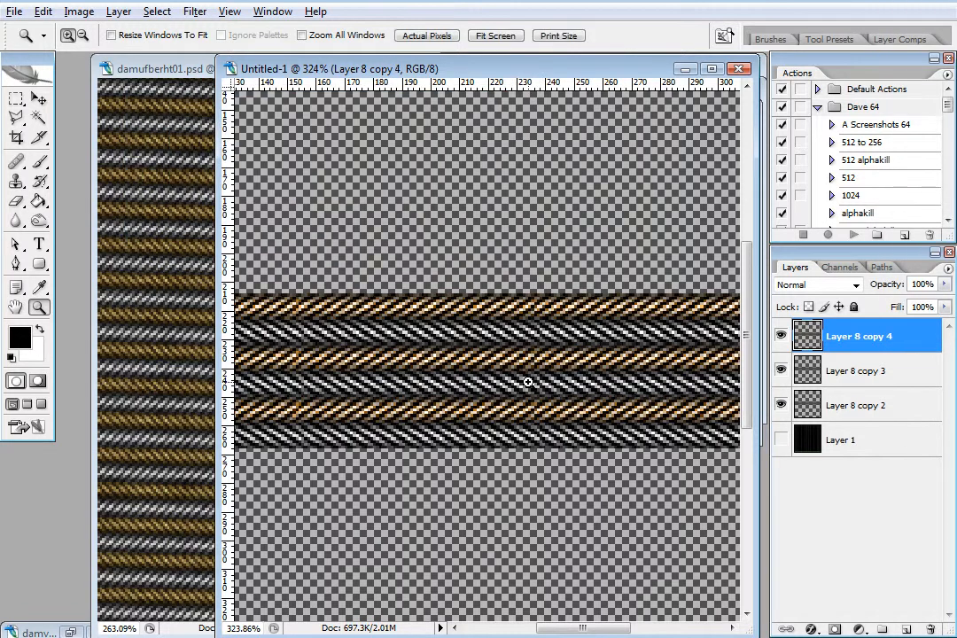
{"action": "key", "text": "ctrl+shift+e"}
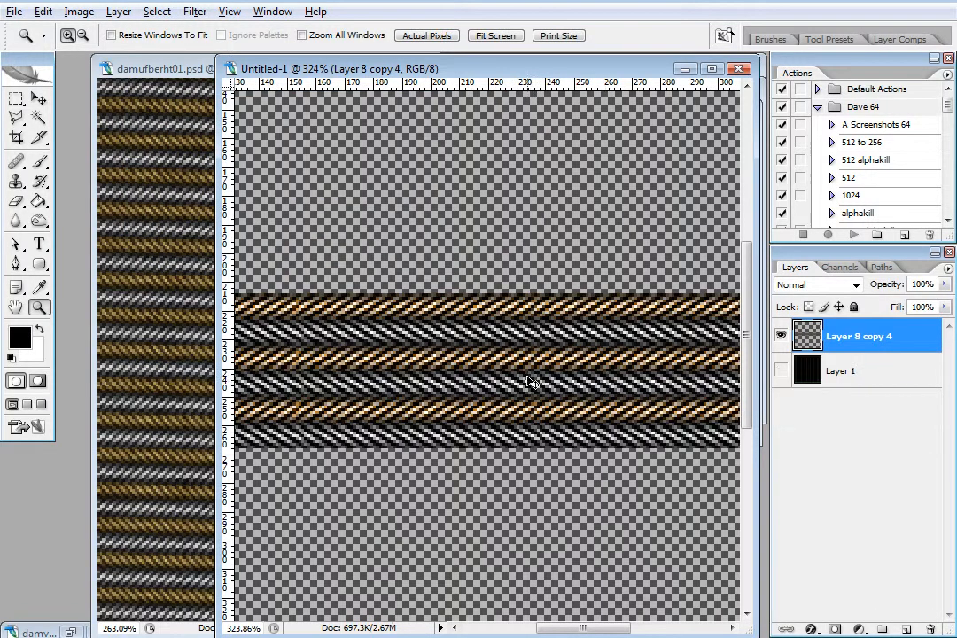
{"action": "left_click", "coordinate": [448, 339]}
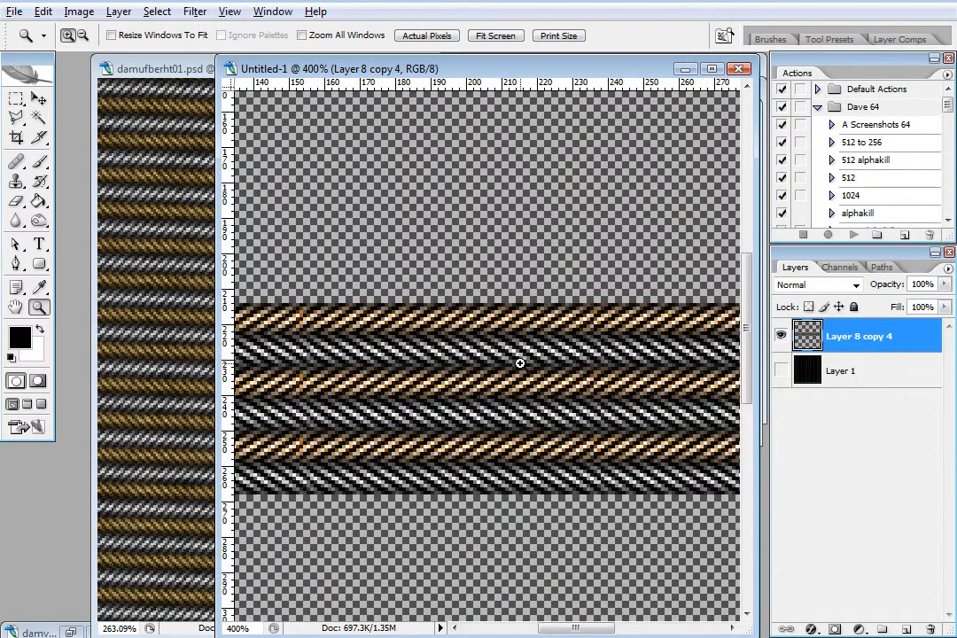
- Switch to damufberht01.psd and examine the braided trim and the ornamental handle plate along their full length
{"action": "left_click", "coordinate": [182, 71]}
{"action": "right_click", "coordinate": [261, 297]}
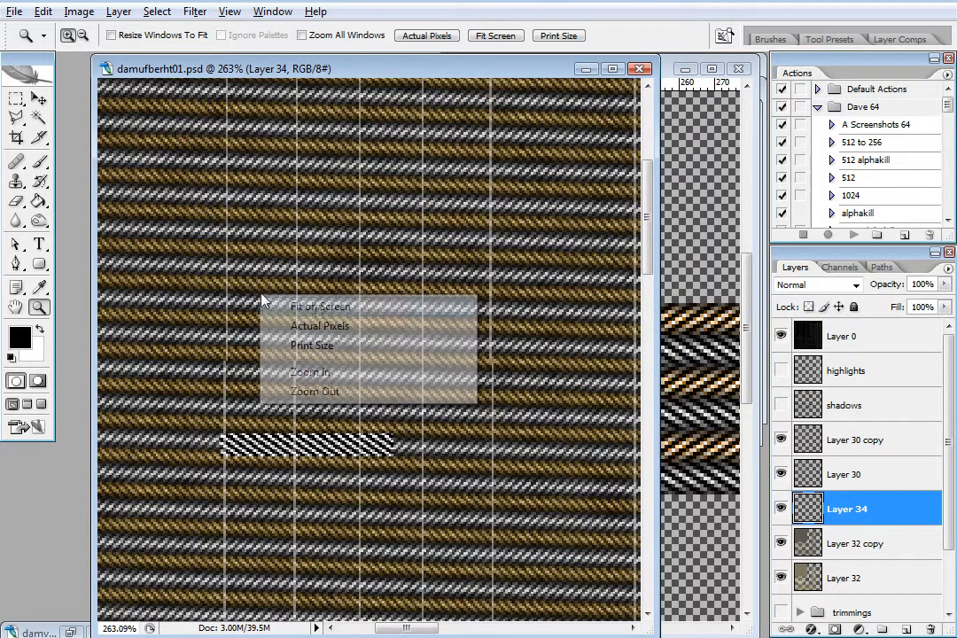
{"action": "left_click", "coordinate": [342, 308]}
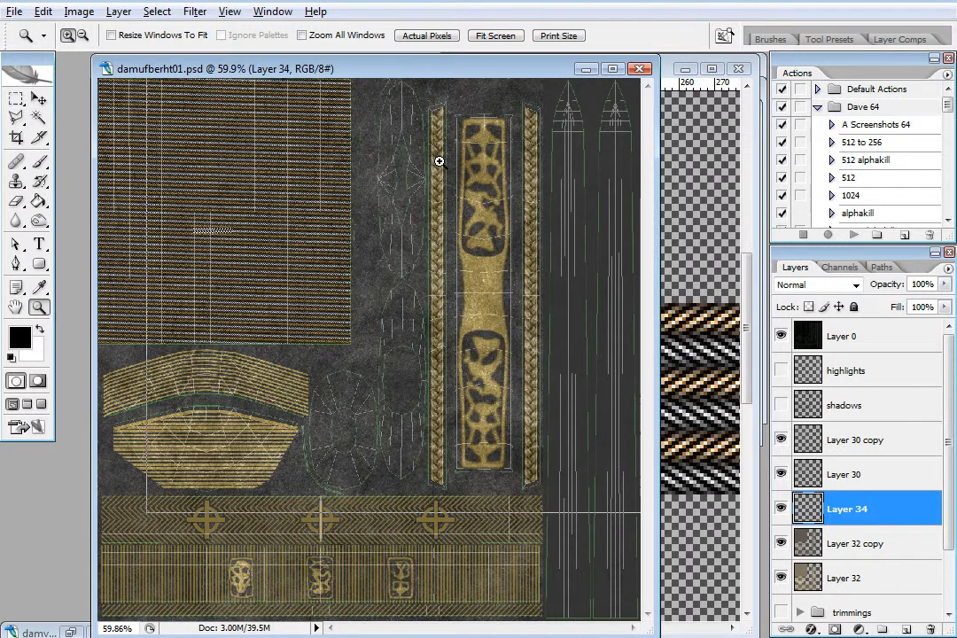
{"action": "left_click", "coordinate": [427, 176]}
{"action": "left_click", "coordinate": [368, 192]}
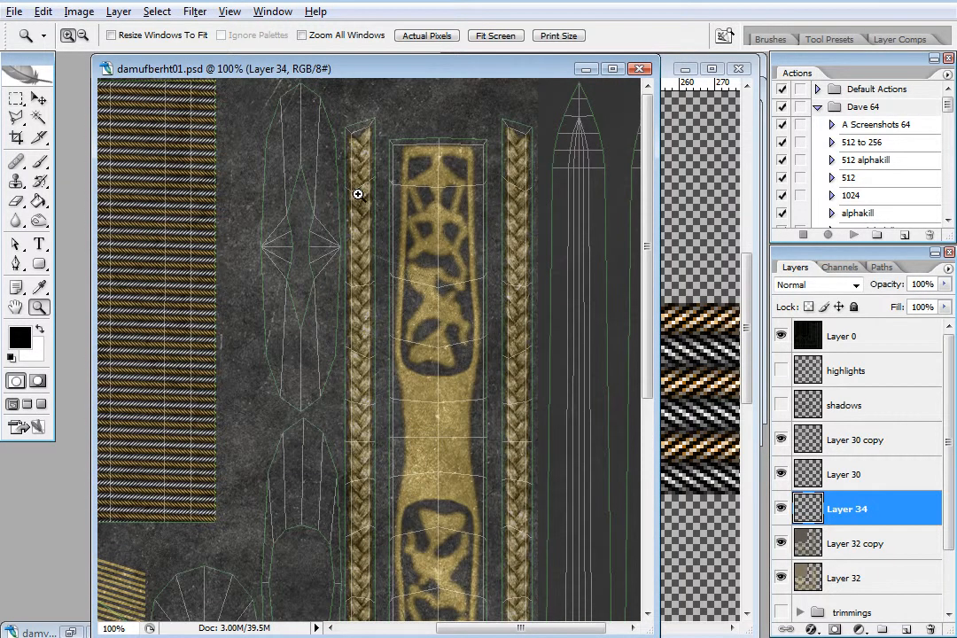
{"action": "left_click", "coordinate": [359, 193]}
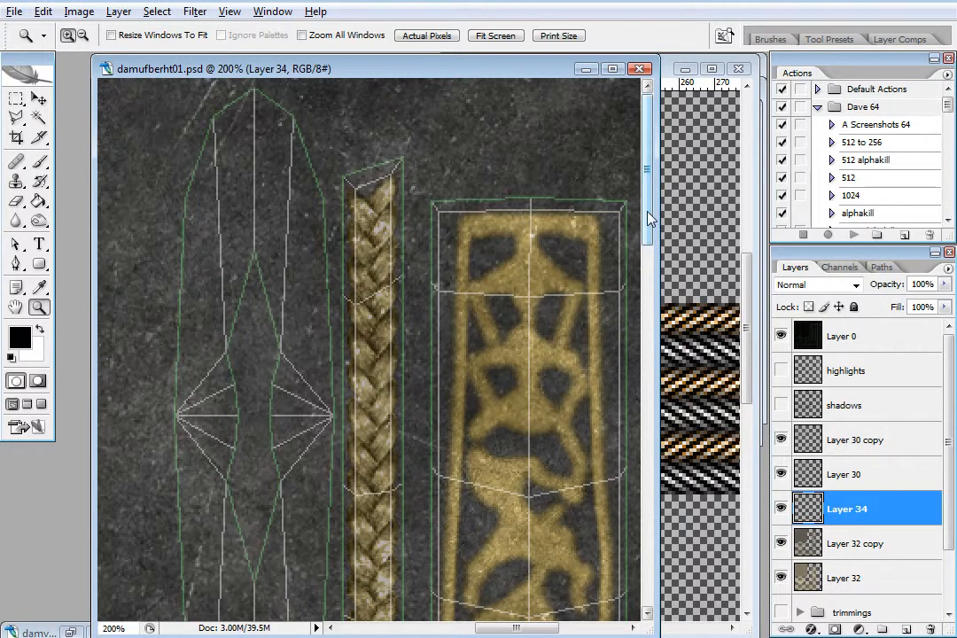
{"action": "left_click_drag", "start_coordinate": [652, 217], "coordinate": [651, 266]}
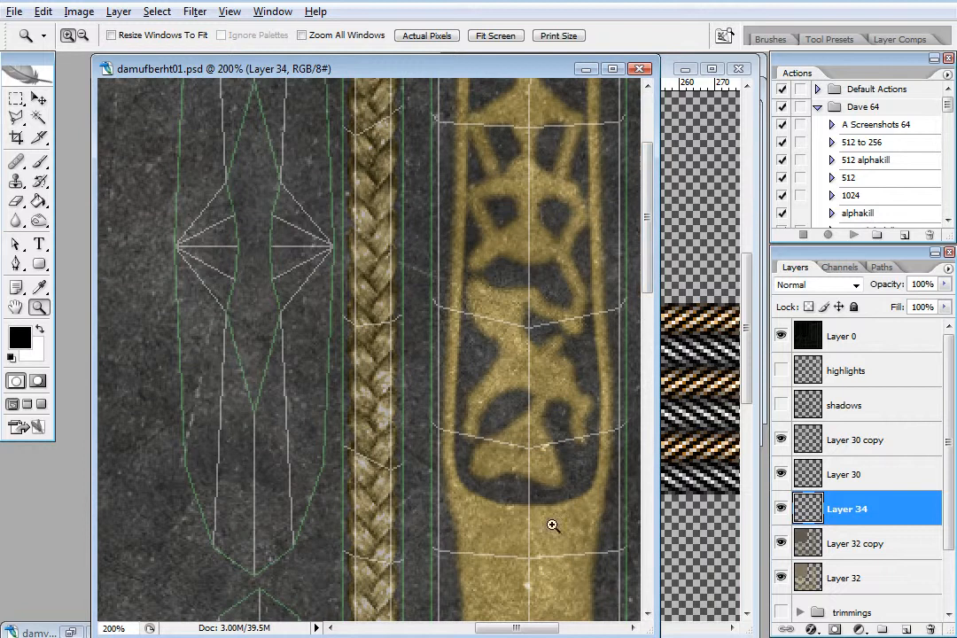
{"action": "left_click_drag", "start_coordinate": [647, 221], "coordinate": [648, 435]}
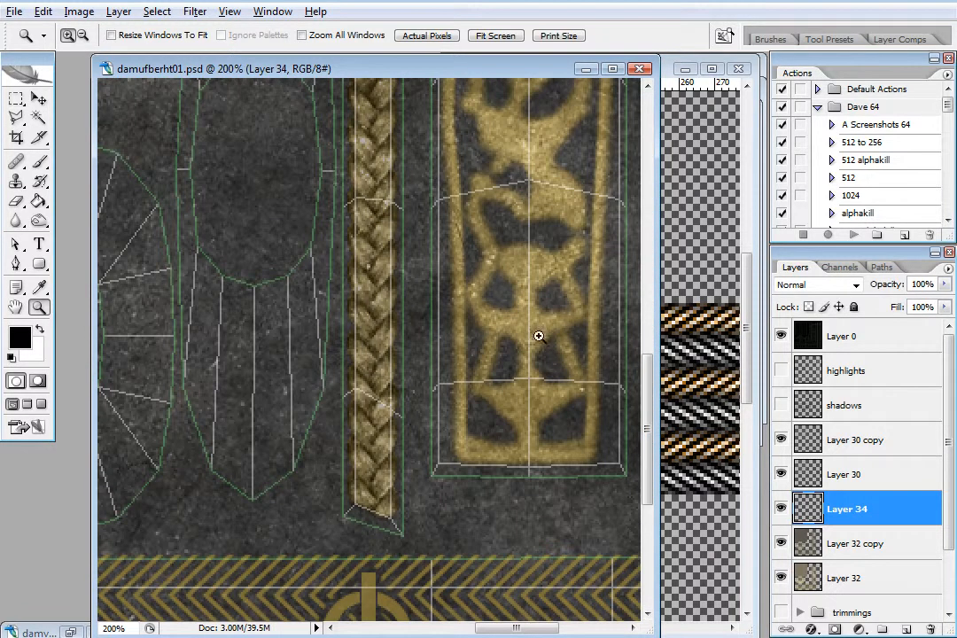
- Examine the chevron and striped bands along the lower part of the texture and the full UV layout
{"action": "left_click_drag", "start_coordinate": [652, 406], "coordinate": [650, 518]}
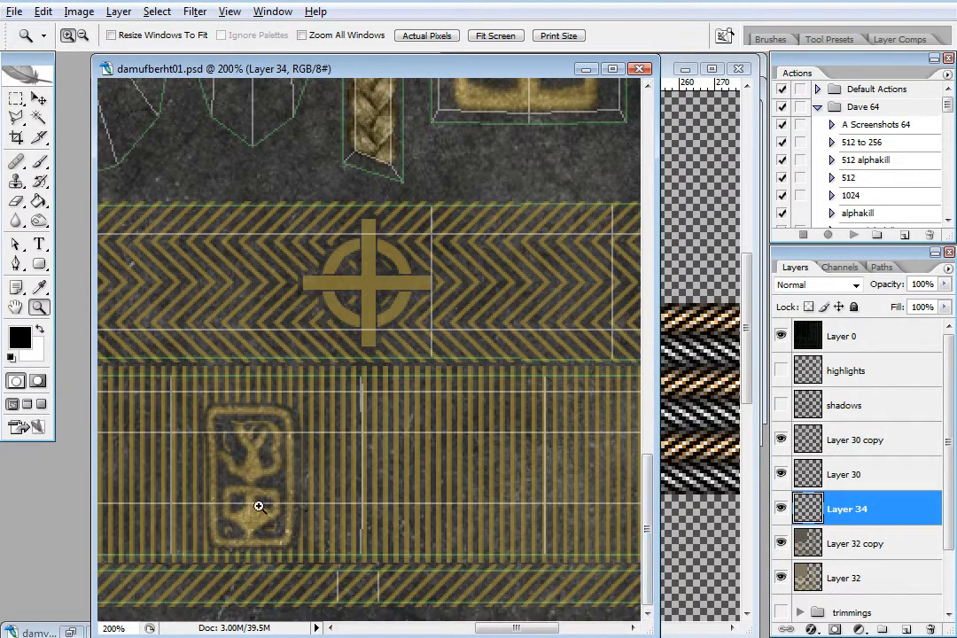
{"action": "right_click", "coordinate": [372, 420]}
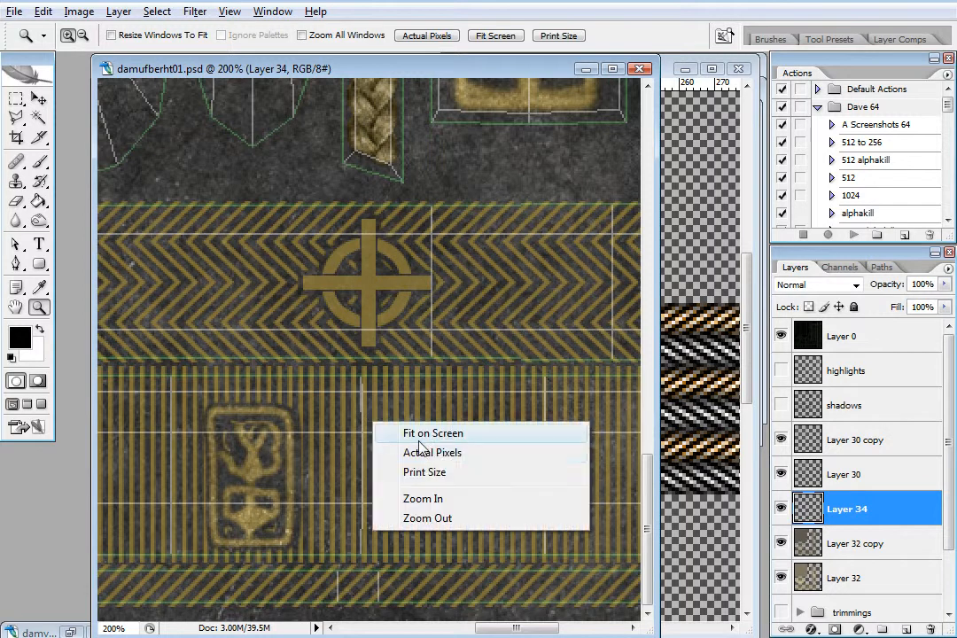
{"action": "left_click", "coordinate": [434, 452]}
{"action": "right_click", "coordinate": [394, 344]}
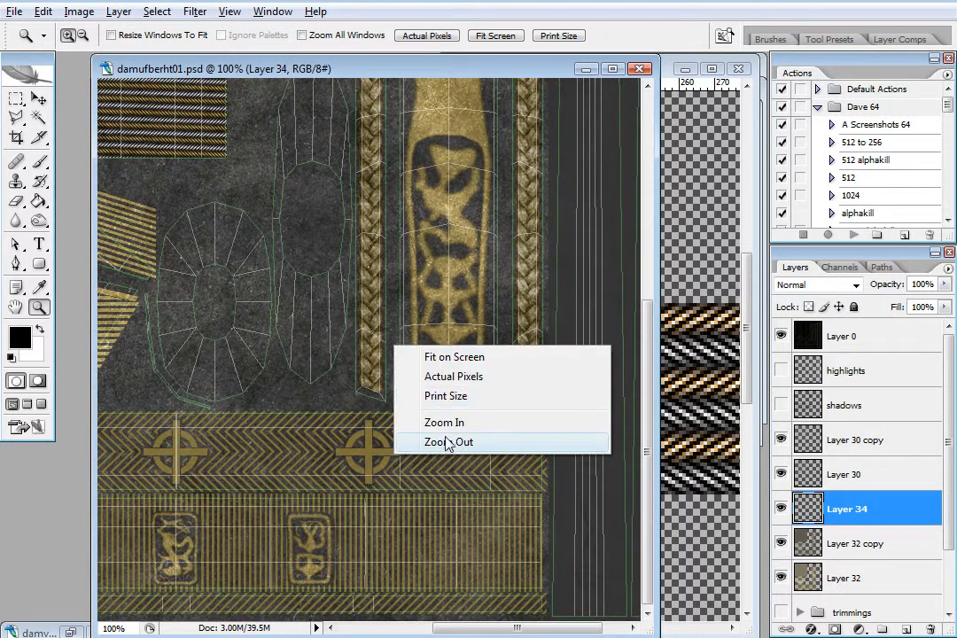
{"action": "left_click", "coordinate": [444, 441]}
{"action": "right_click", "coordinate": [375, 213]}
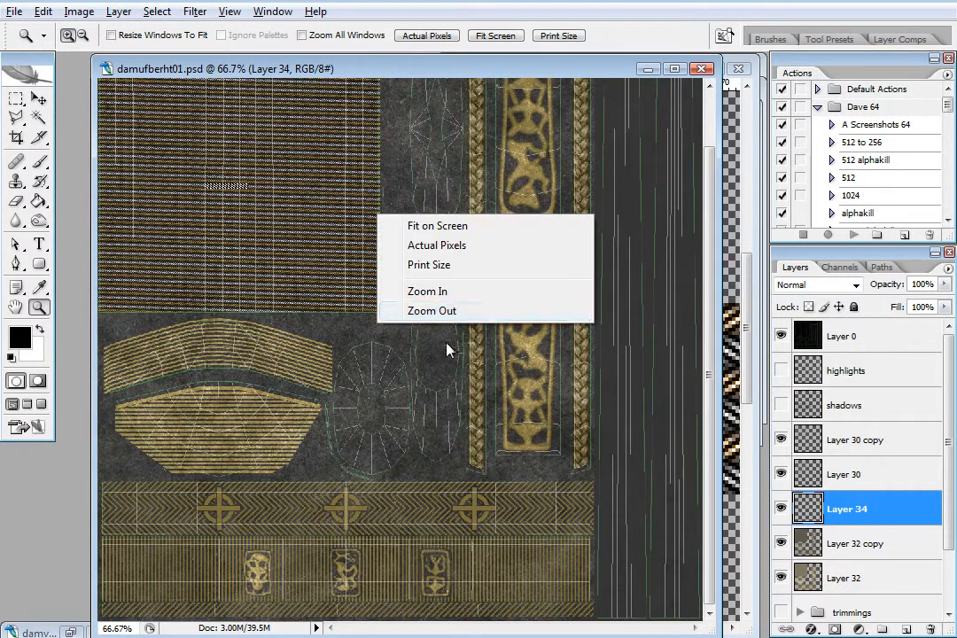
{"action": "left_click", "coordinate": [462, 228]}
{"action": "right_click", "coordinate": [357, 210]}
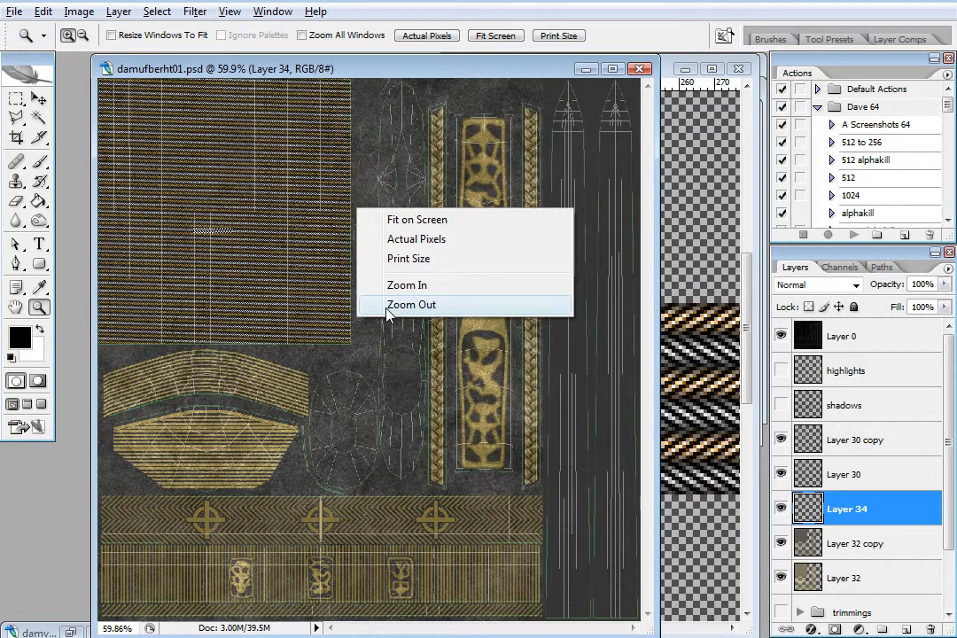
{"action": "left_click", "coordinate": [410, 305]}
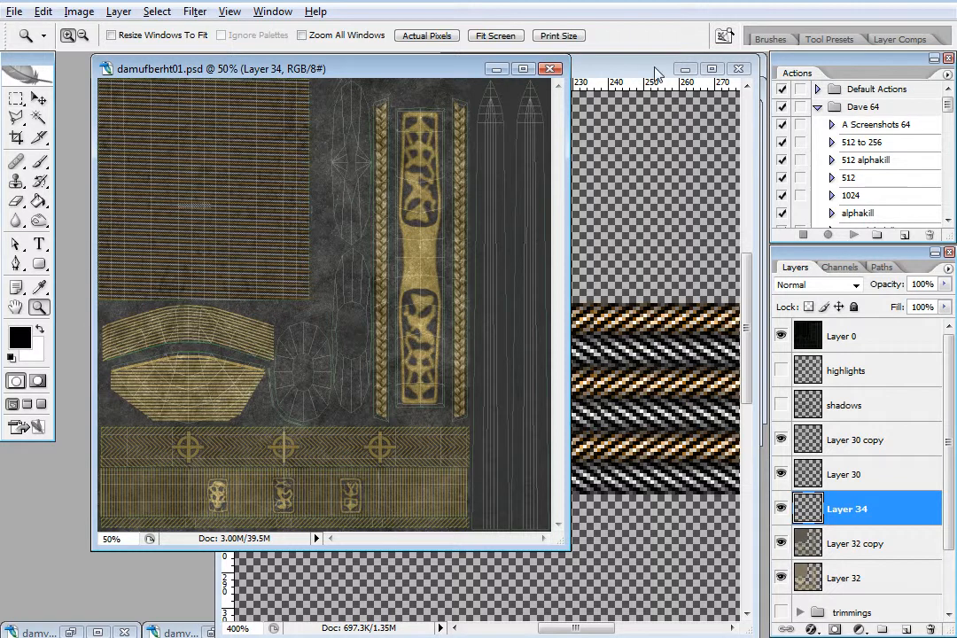
- Close Untitled-1 without saving and bring damufberht01_n.psd to the front
{"action": "left_click", "coordinate": [739, 68]}
{"action": "left_click", "coordinate": [481, 281]}
{"action": "left_click", "coordinate": [654, 117]}
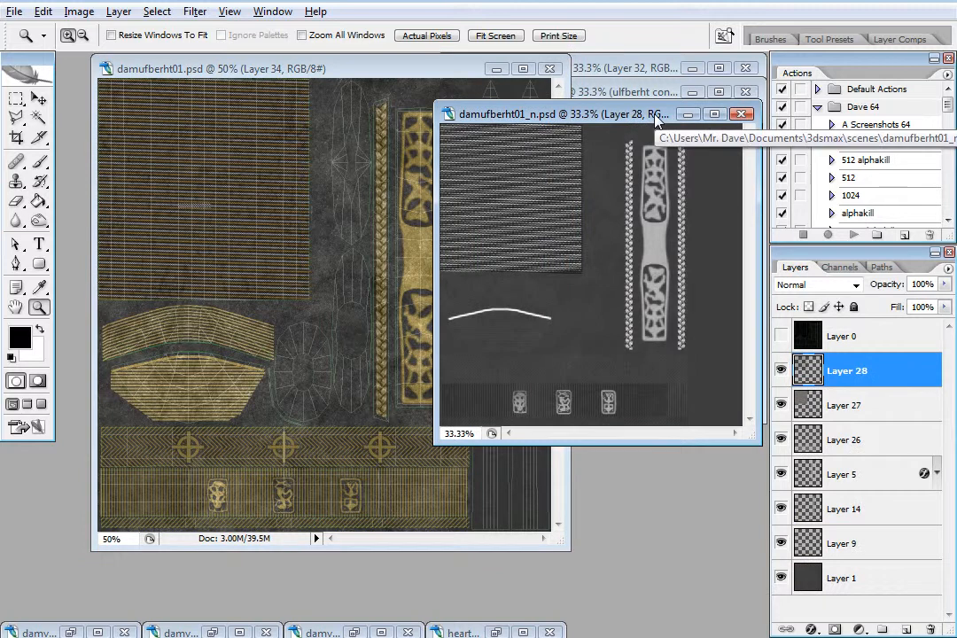
- Examine the twisted-wire pattern up close in damufberht01_n.psd
{"action": "left_click_drag", "start_coordinate": [663, 118], "coordinate": [641, 175]}
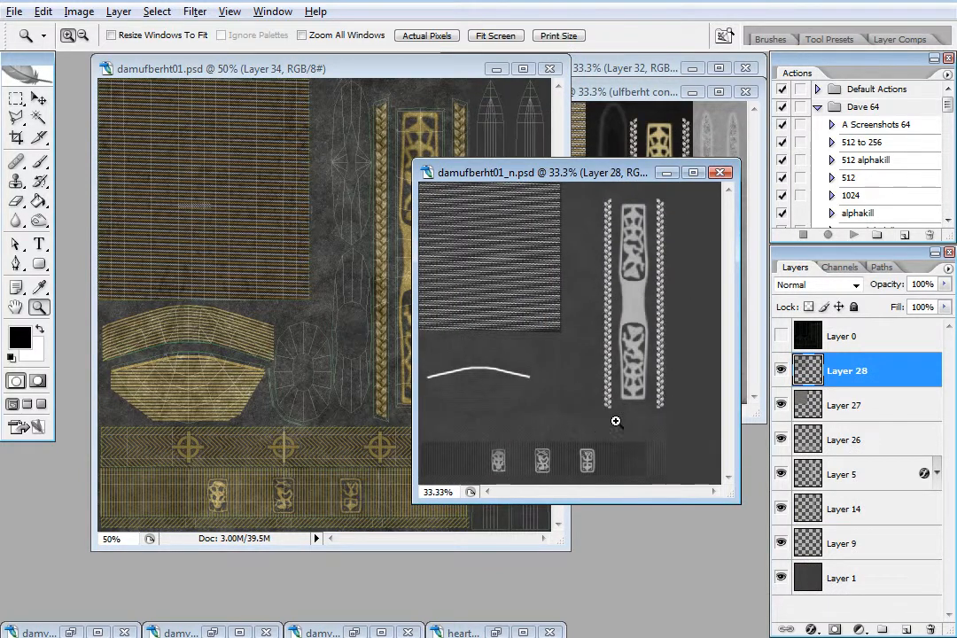
{"action": "left_click", "coordinate": [525, 253]}
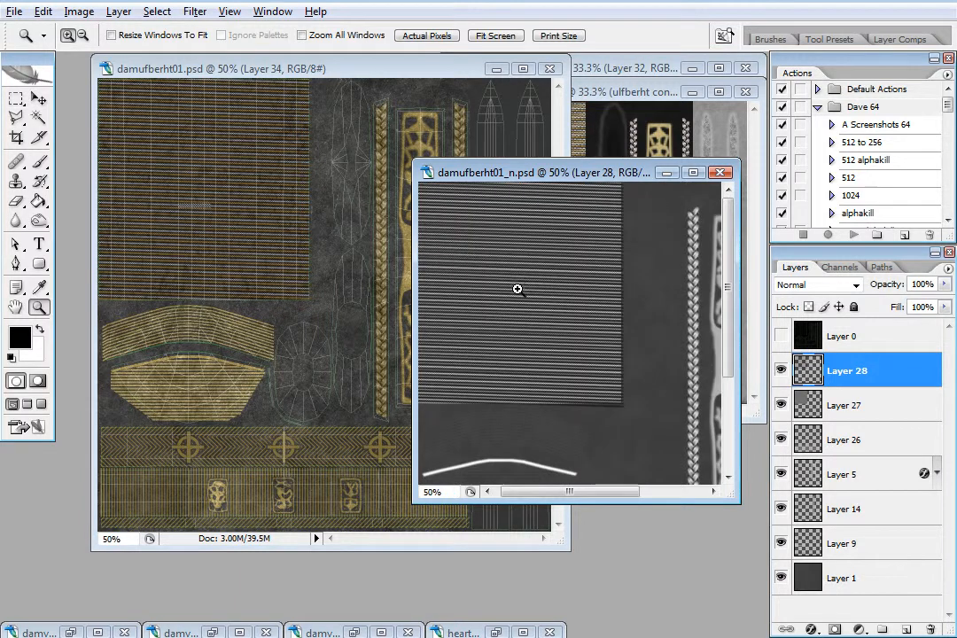
{"action": "left_click_drag", "start_coordinate": [475, 234], "coordinate": [532, 266]}
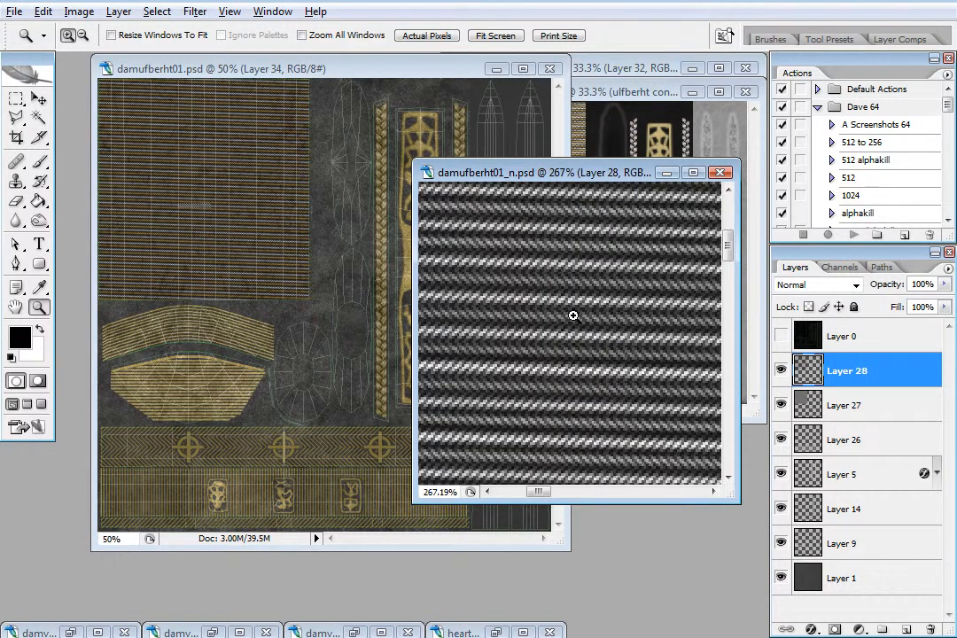
- Close damufberht01_n.psd and damufberht01.psd, discarding the changes to damufberht01.psd
{"action": "left_click", "coordinate": [719, 172]}
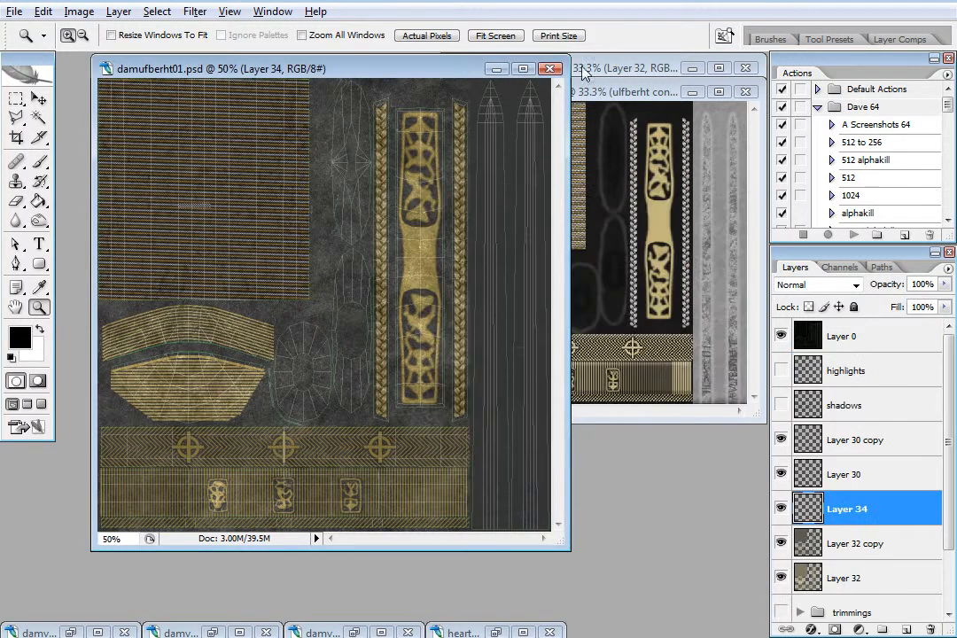
{"action": "left_click", "coordinate": [552, 69]}
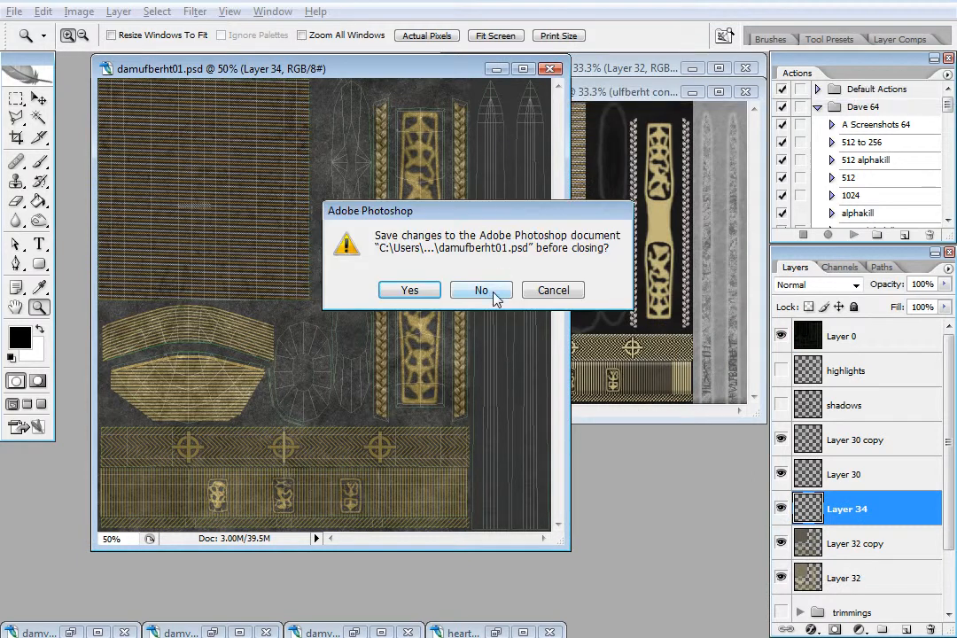
{"action": "left_click", "coordinate": [496, 292]}
- Place damufberht01_m.psd beside damufberht01_s.psd, lengthen the damufberht01_s.psd window and examine its blade inscriptions
{"action": "left_click_drag", "start_coordinate": [640, 92], "coordinate": [302, 72]}
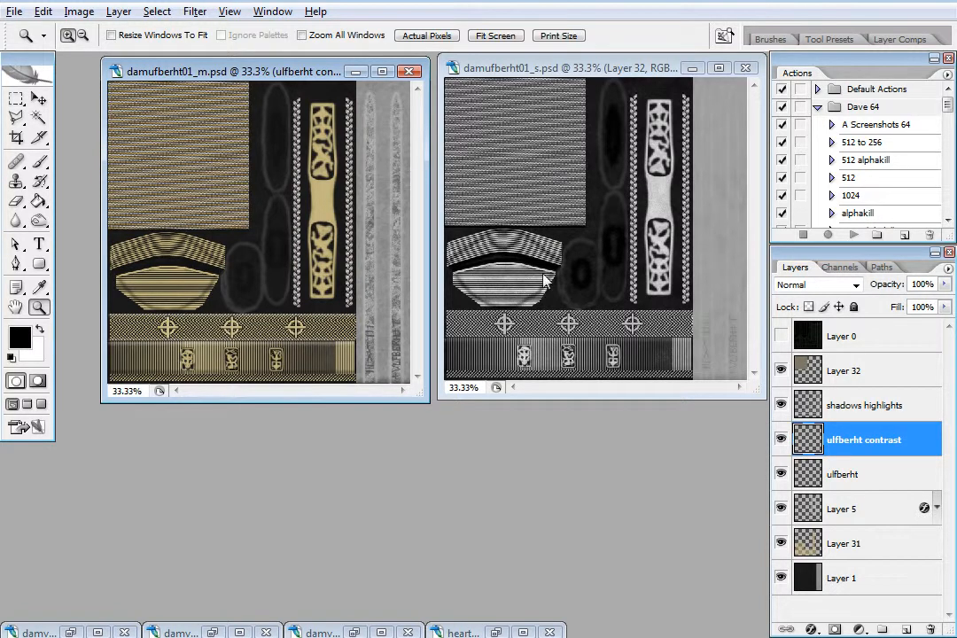
{"action": "left_click", "coordinate": [711, 314]}
{"action": "left_click_drag", "start_coordinate": [681, 290], "coordinate": [765, 400]}
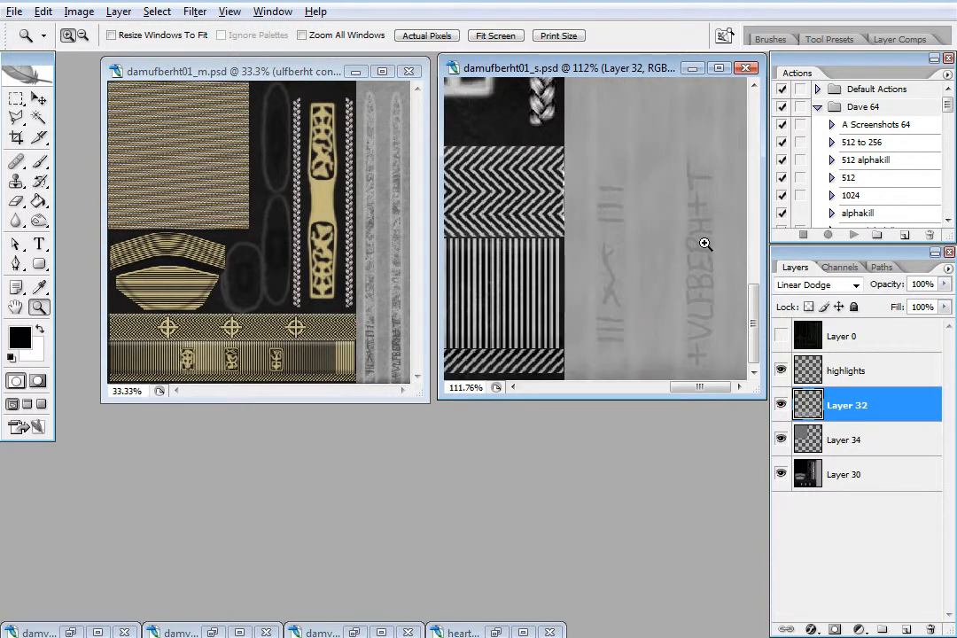
{"action": "left_click_drag", "start_coordinate": [636, 400], "coordinate": [616, 583]}
{"action": "left_click", "coordinate": [711, 455]}
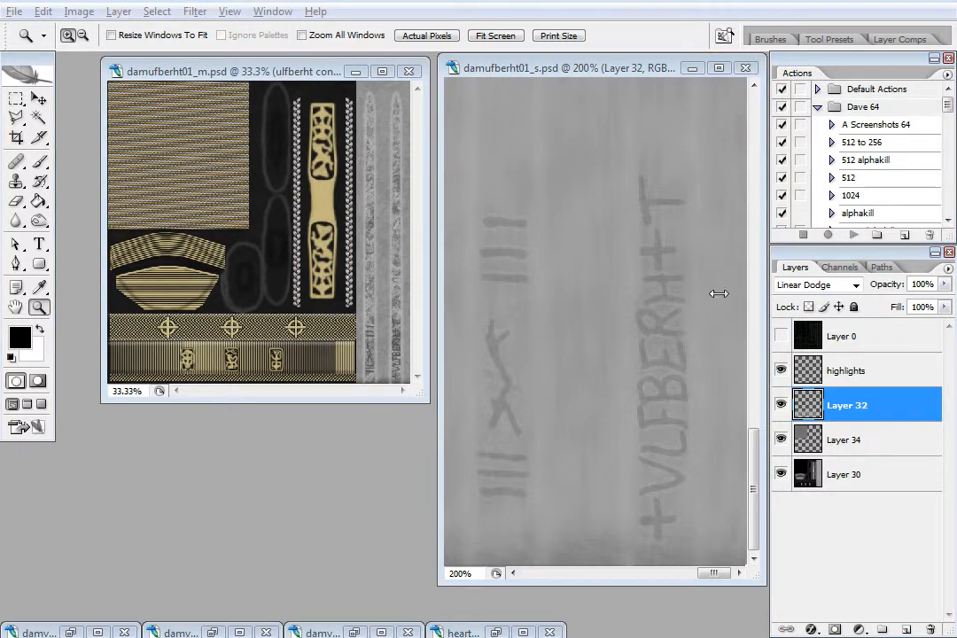
{"action": "left_click", "coordinate": [611, 71]}
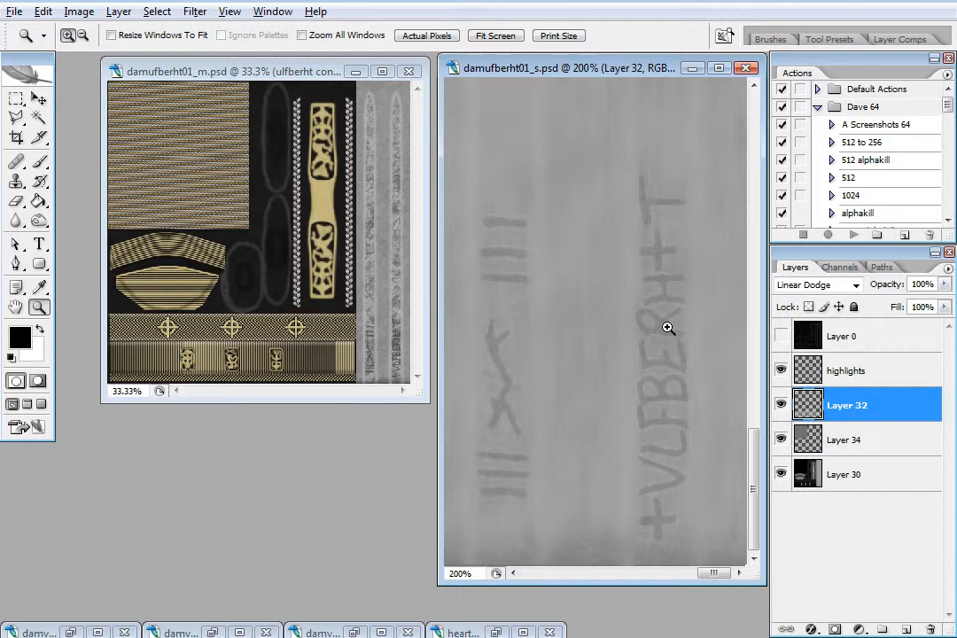
{"action": "right_click", "coordinate": [581, 353]}
{"action": "left_click", "coordinate": [321, 270]}
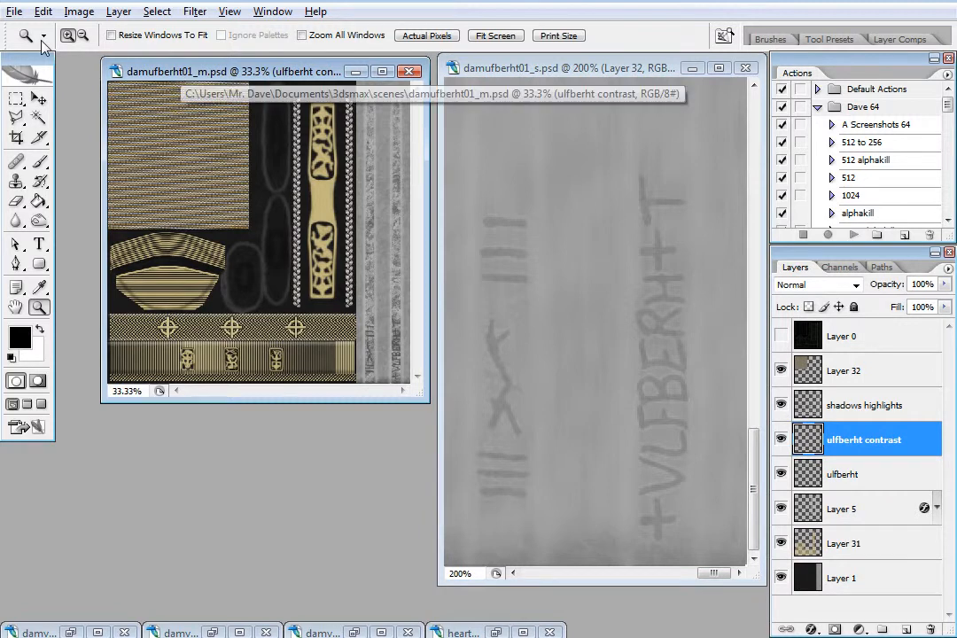
{"action": "left_click", "coordinate": [16, 12]}
{"action": "mouse_move", "coordinate": [102, 95]}
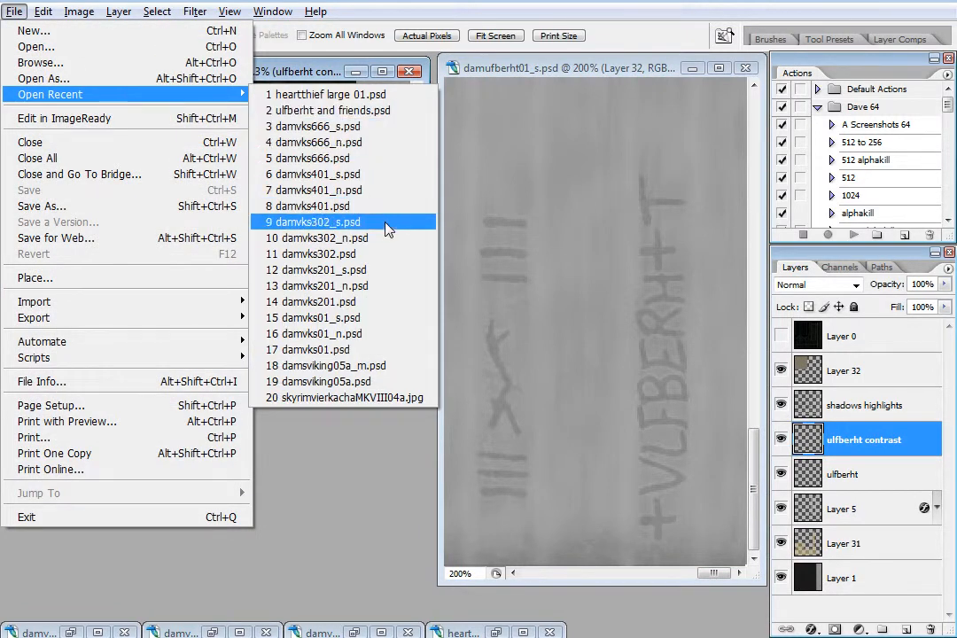
{"action": "left_click", "coordinate": [359, 506]}
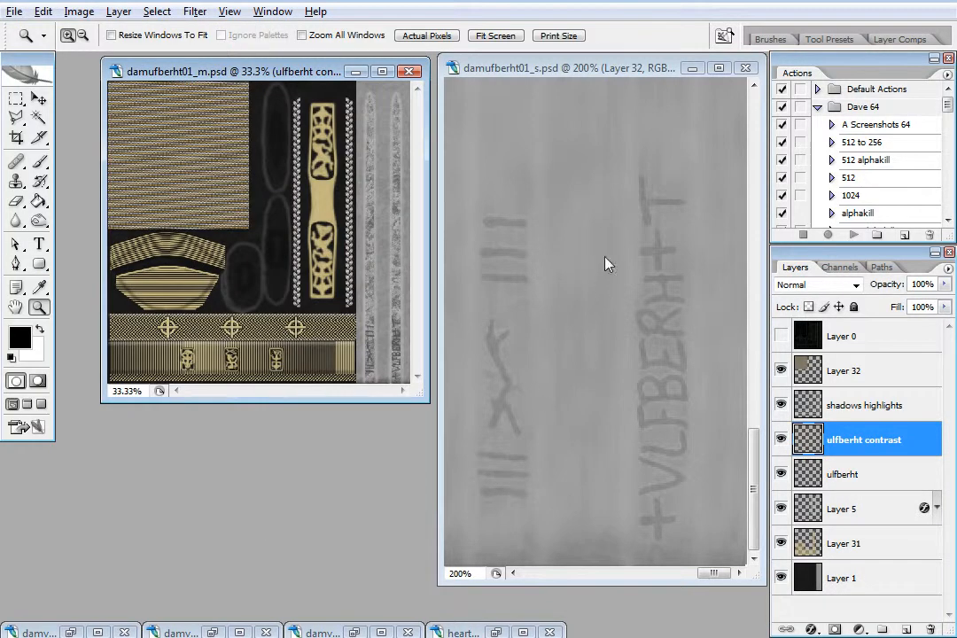
{"action": "left_click", "coordinate": [697, 345]}
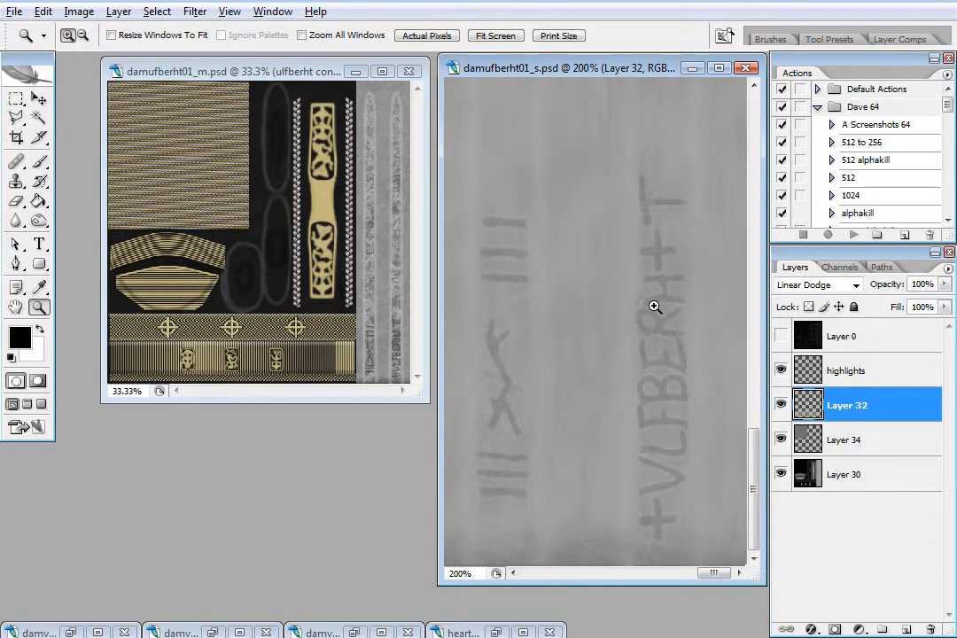
- Close damufberht01_s.psd and enlarge the damufberht01_m.psd window around its texture
{"action": "left_click_drag", "start_coordinate": [722, 576], "coordinate": [703, 582]}
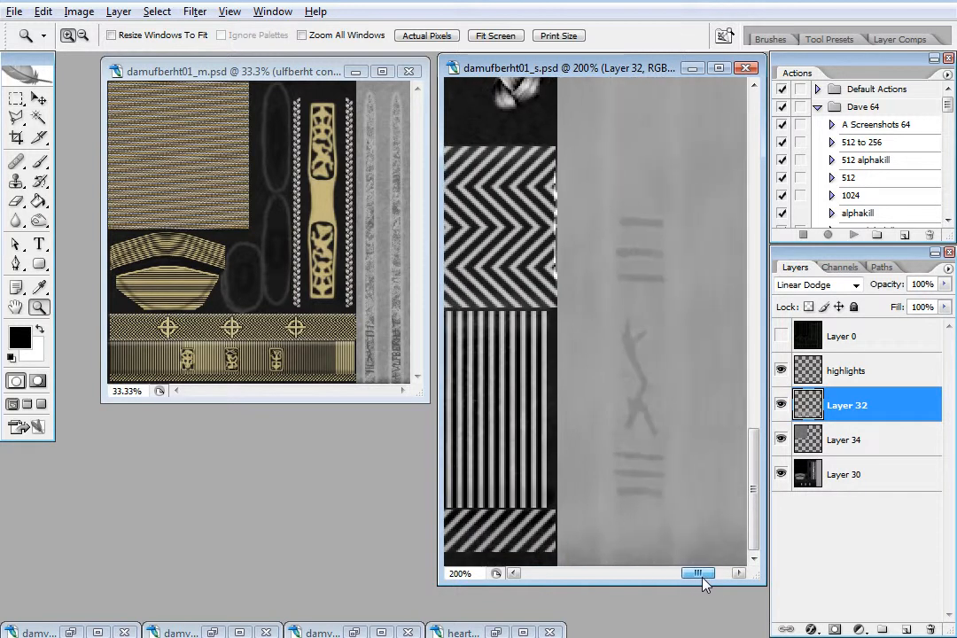
{"action": "key", "text": "ctrl+w"}
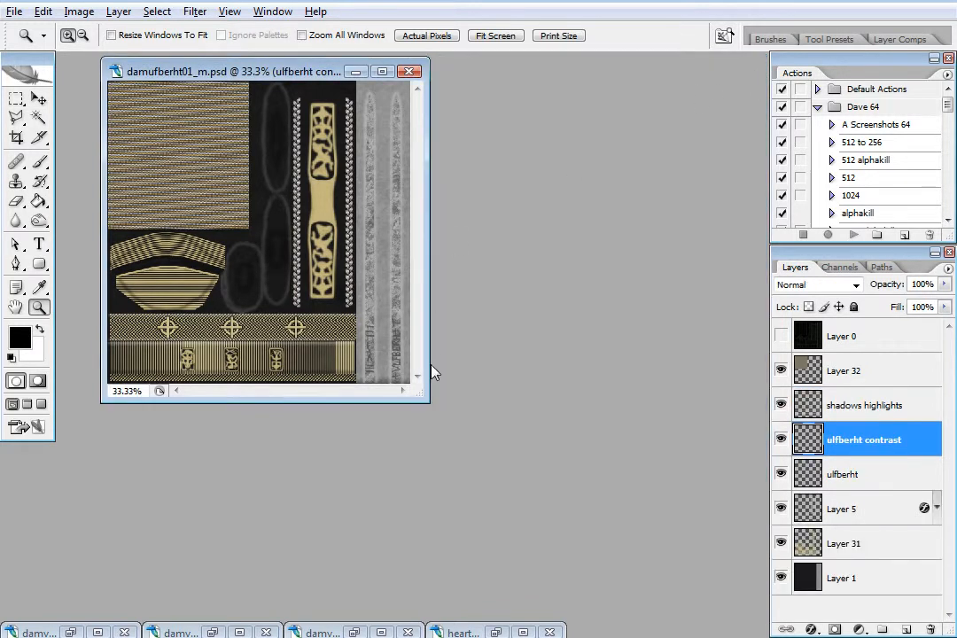
{"action": "left_click_drag", "start_coordinate": [428, 402], "coordinate": [759, 563]}
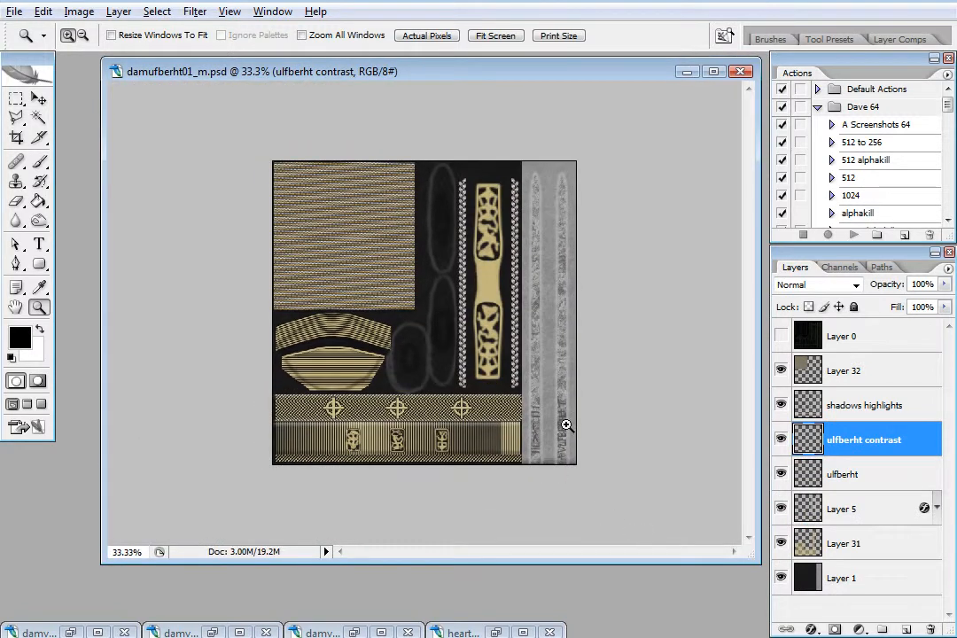
- Examine the blade inscriptions in damufberht01_m.psd up close and close the file
{"action": "left_click", "coordinate": [566, 425]}
{"action": "left_click", "coordinate": [630, 453]}
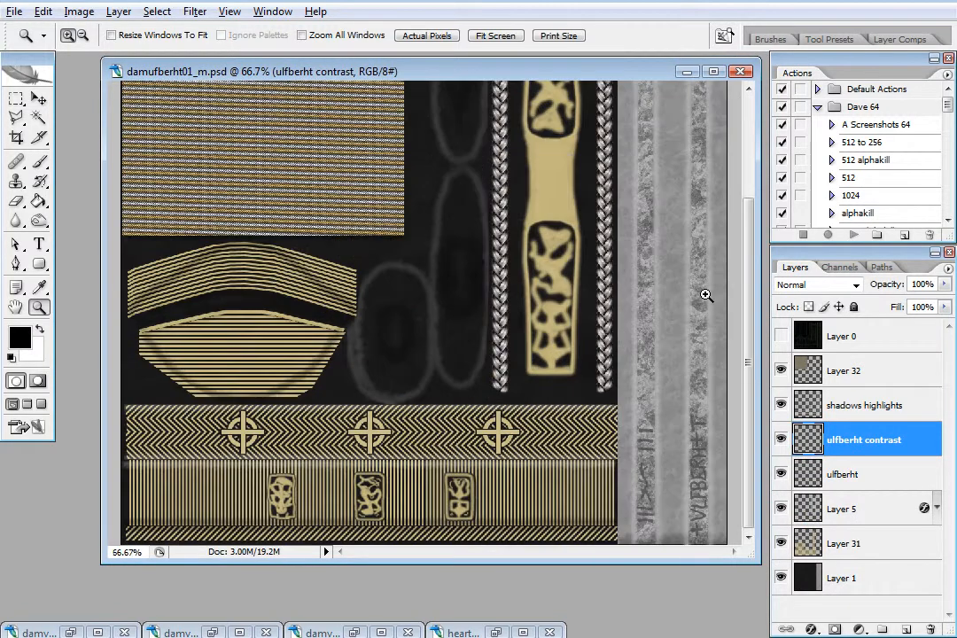
{"action": "left_click", "coordinate": [709, 312]}
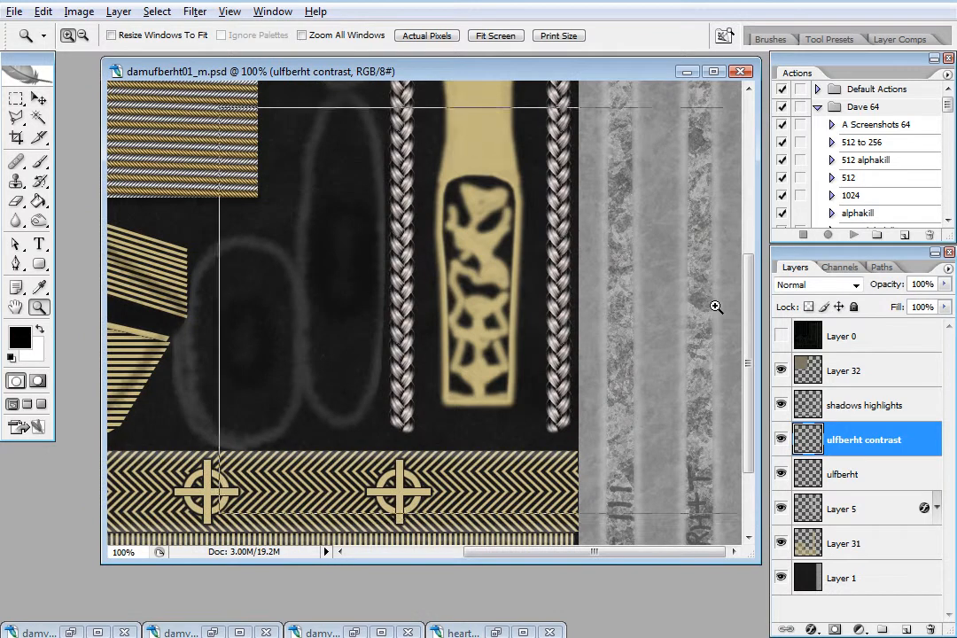
{"action": "left_click", "coordinate": [711, 306]}
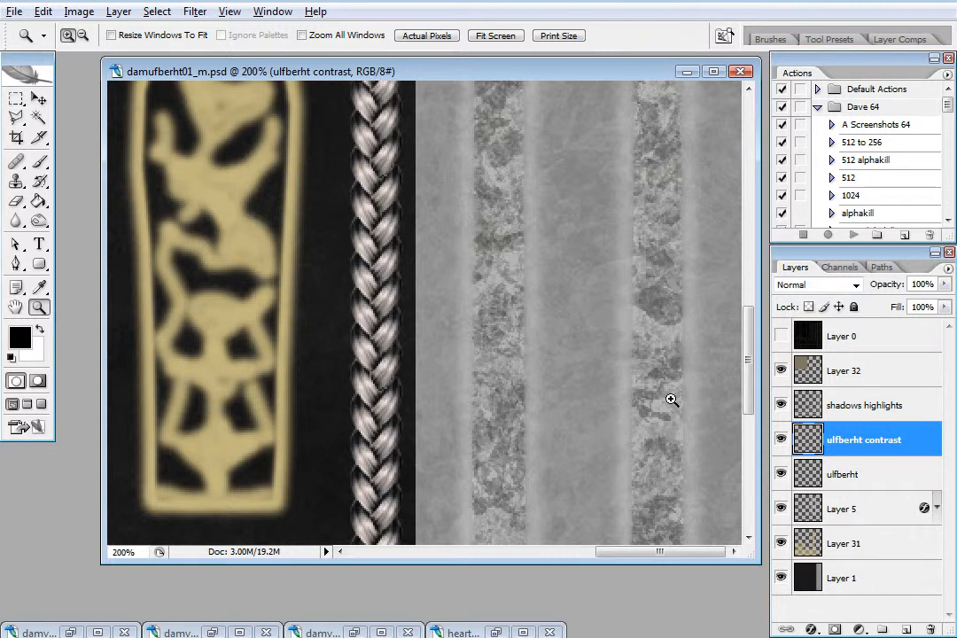
{"action": "scroll", "coordinate": [634, 289], "scroll_direction": "down", "scroll_amount": 5}
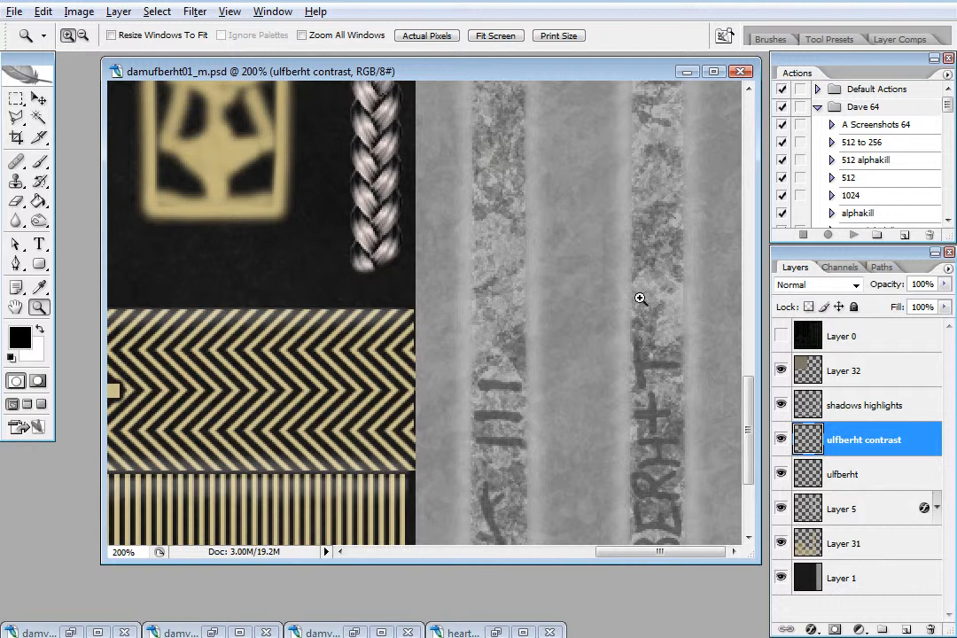
{"action": "left_click_drag", "start_coordinate": [751, 415], "coordinate": [749, 474]}
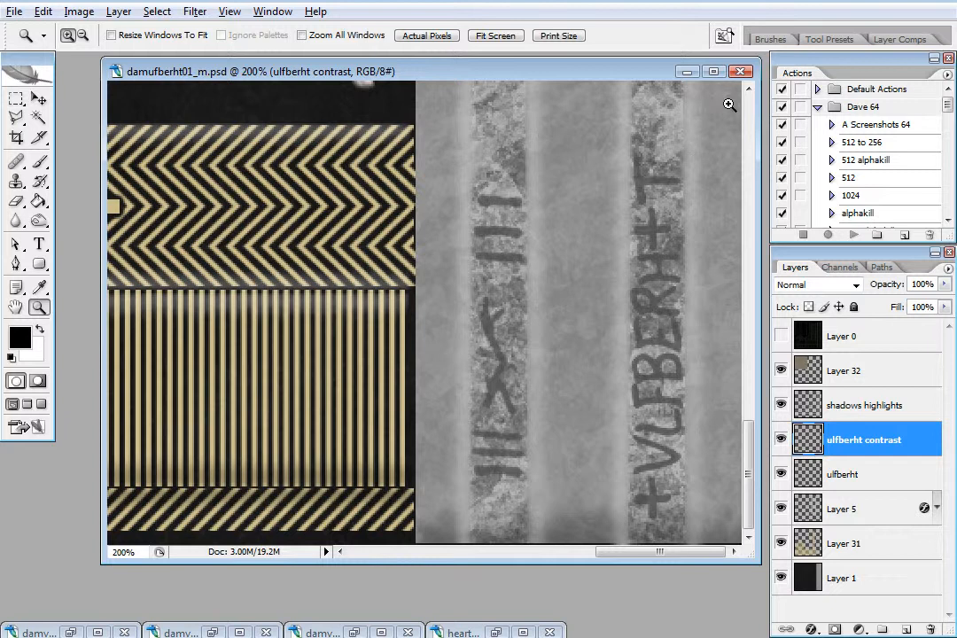
{"action": "left_click", "coordinate": [740, 71]}
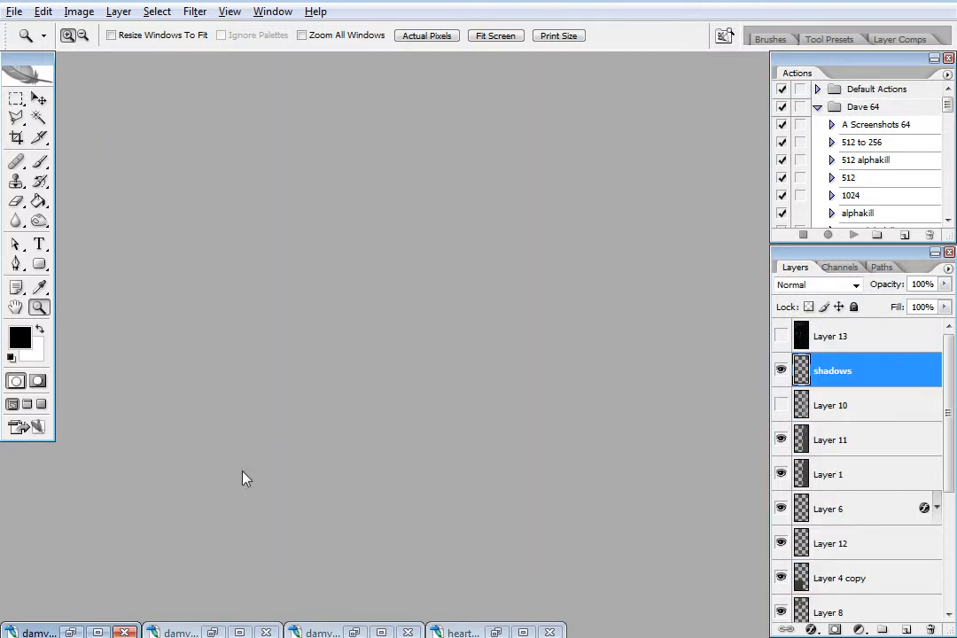
- Restore damvks666.psd, damvks666_n.psd and damvks666_s.psd and arrange their windows side by side
{"action": "left_click", "coordinate": [70, 632]}
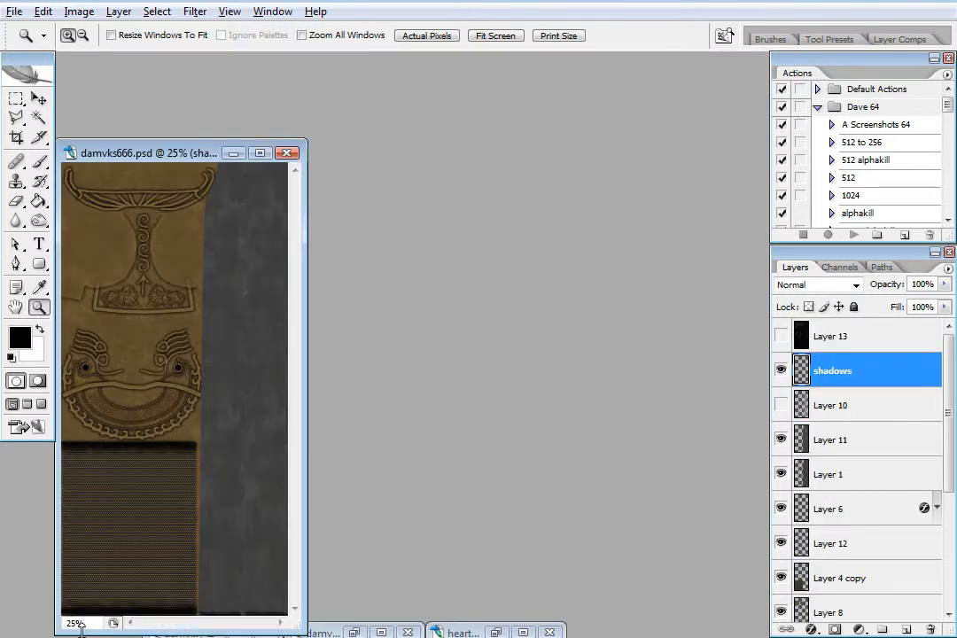
{"action": "left_click_drag", "start_coordinate": [191, 165], "coordinate": [200, 73]}
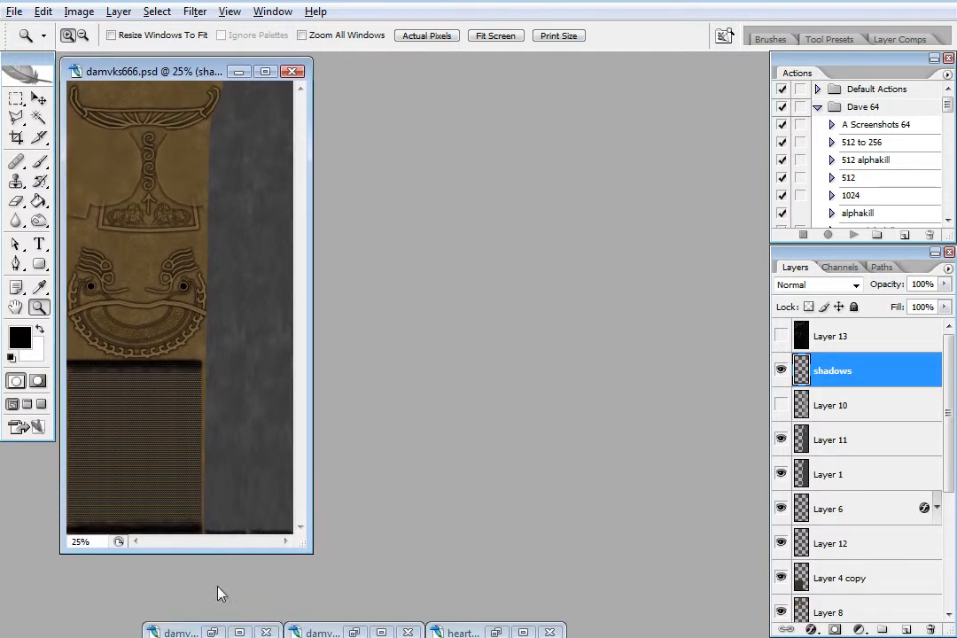
{"action": "left_click", "coordinate": [213, 632]}
{"action": "left_click_drag", "start_coordinate": [428, 152], "coordinate": [435, 70]}
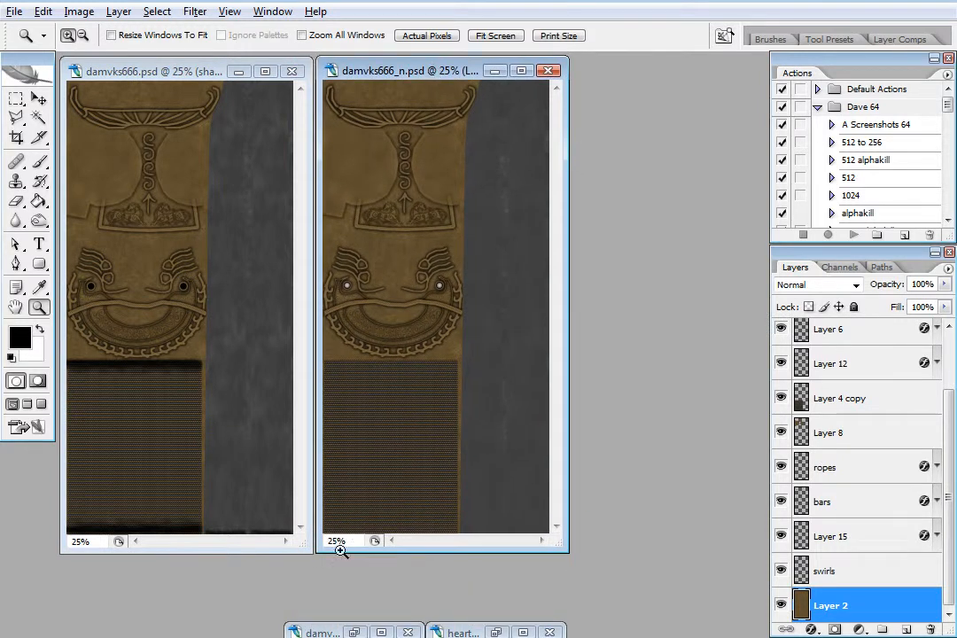
{"action": "left_click", "coordinate": [346, 625]}
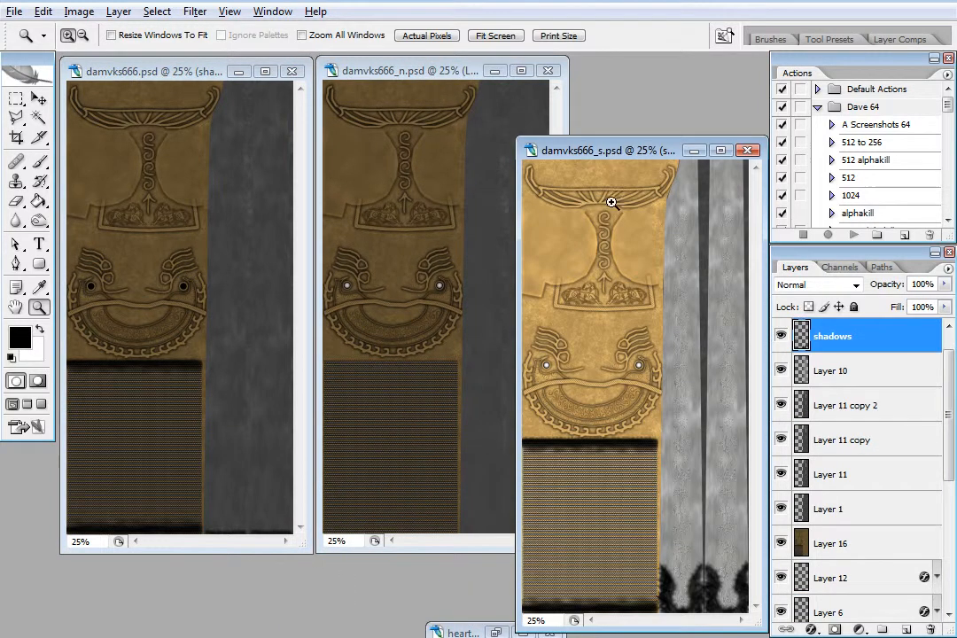
{"action": "left_click_drag", "start_coordinate": [632, 158], "coordinate": [631, 75]}
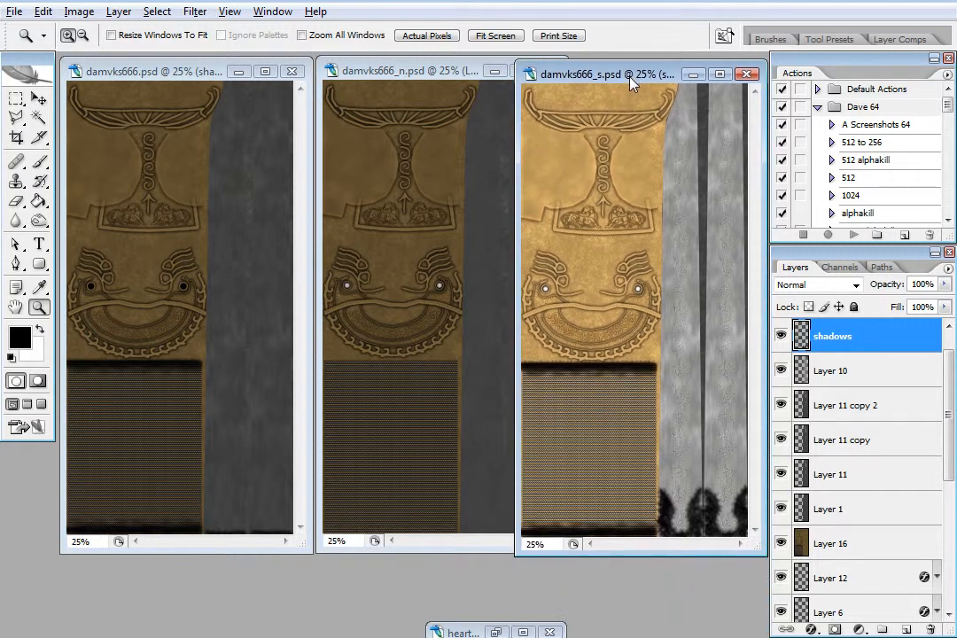
- Examine the twisted-wire grip and the face ornament above it in damvks666.psd up close
{"action": "left_click", "coordinate": [190, 71]}
{"action": "right_click", "coordinate": [151, 326]}
{"action": "left_click", "coordinate": [212, 410]}
{"action": "right_click", "coordinate": [213, 493]}
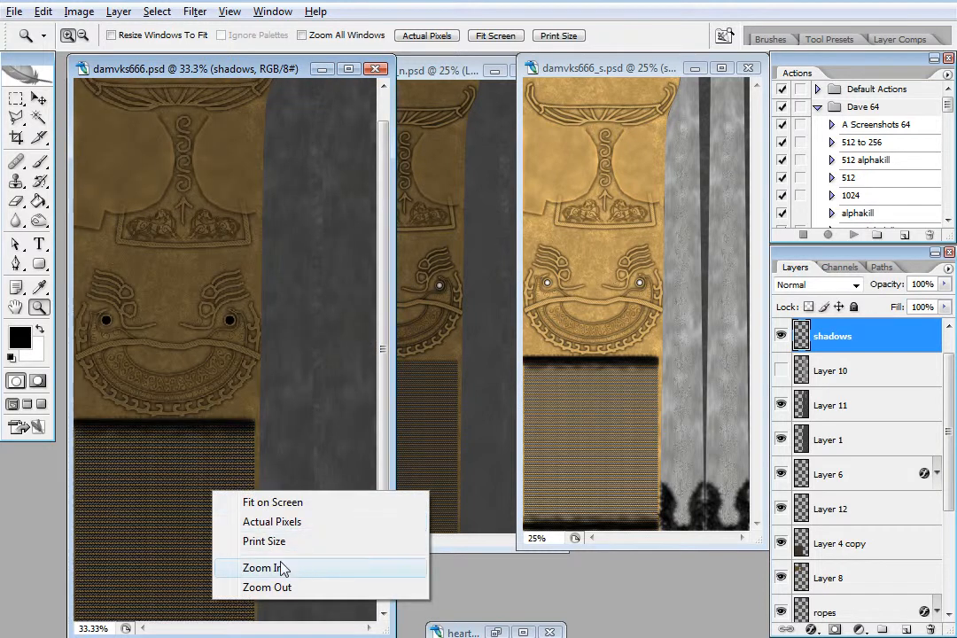
{"action": "left_click", "coordinate": [282, 568]}
{"action": "left_click_drag", "start_coordinate": [535, 348], "coordinate": [534, 506]}
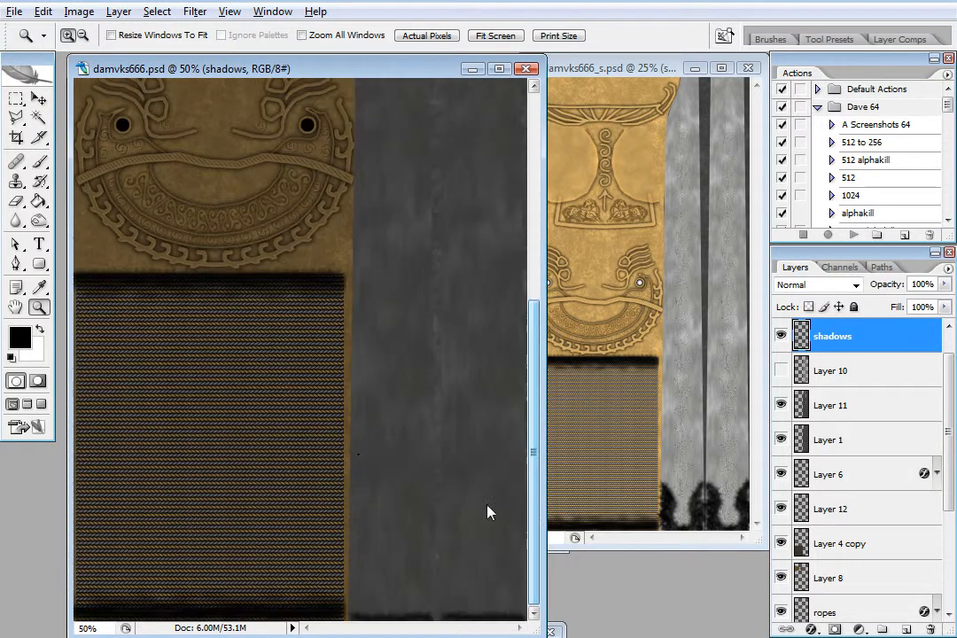
{"action": "left_click", "coordinate": [206, 325]}
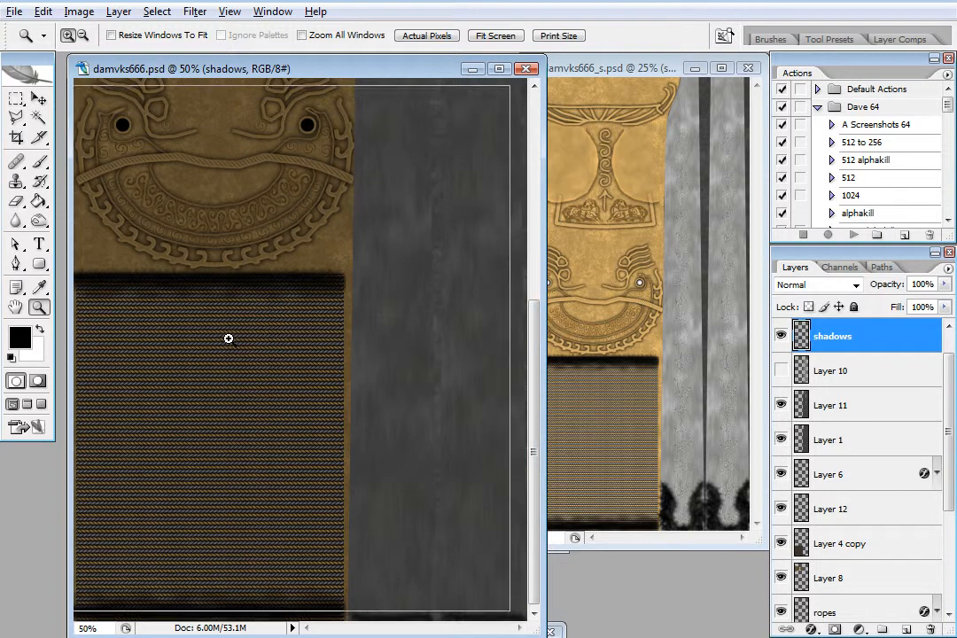
{"action": "left_click", "coordinate": [343, 331]}
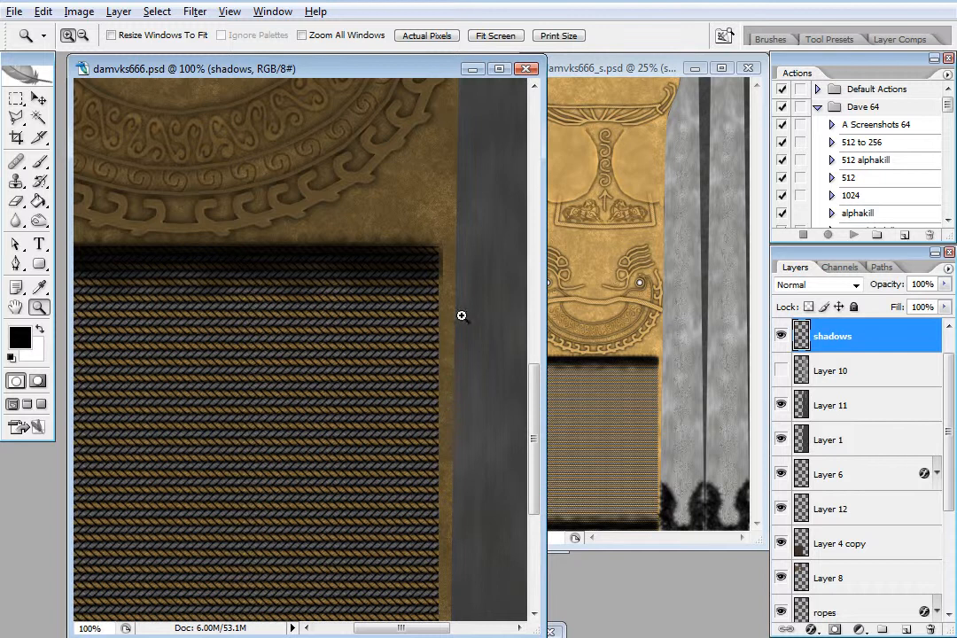
{"action": "left_click_drag", "start_coordinate": [532, 379], "coordinate": [435, 222]}
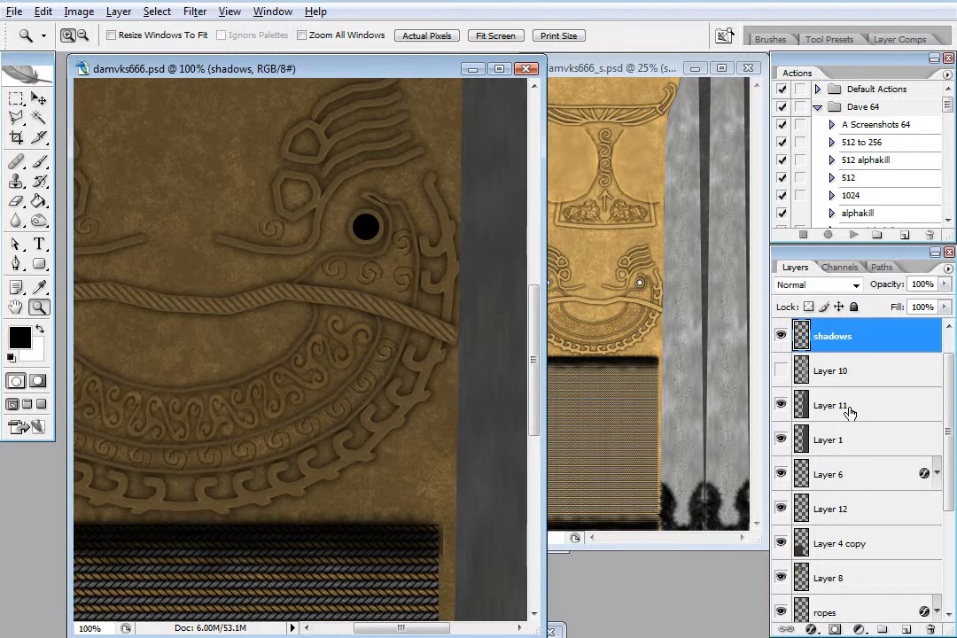
- Compare the curved ornament band in damvks666.psd with the swirls layer hidden and shown
{"action": "left_click_drag", "start_coordinate": [951, 406], "coordinate": [950, 498]}
{"action": "left_click", "coordinate": [780, 538]}
{"action": "left_click", "coordinate": [780, 537]}
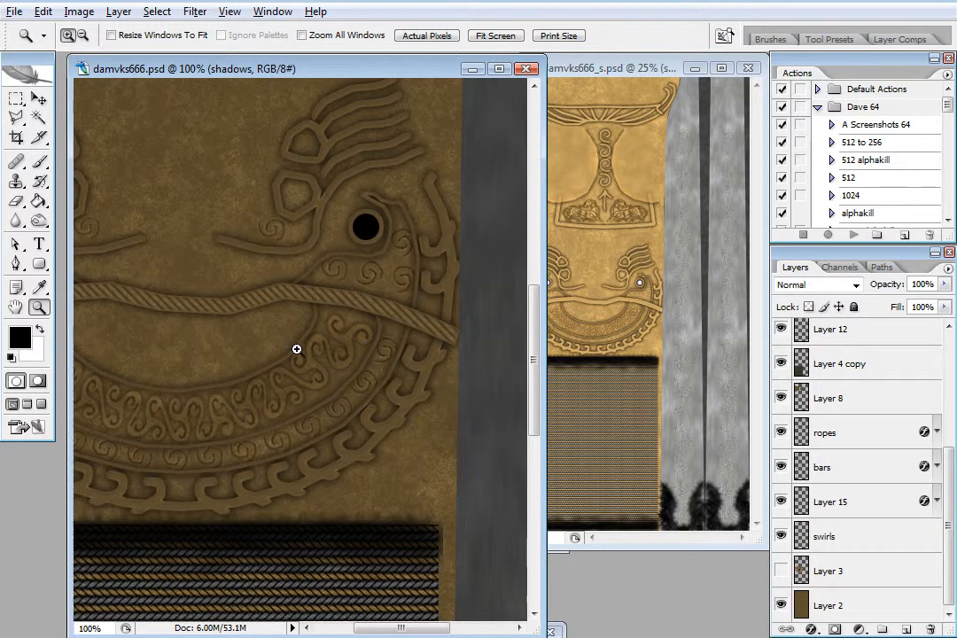
{"action": "left_click_drag", "start_coordinate": [288, 342], "coordinate": [423, 440]}
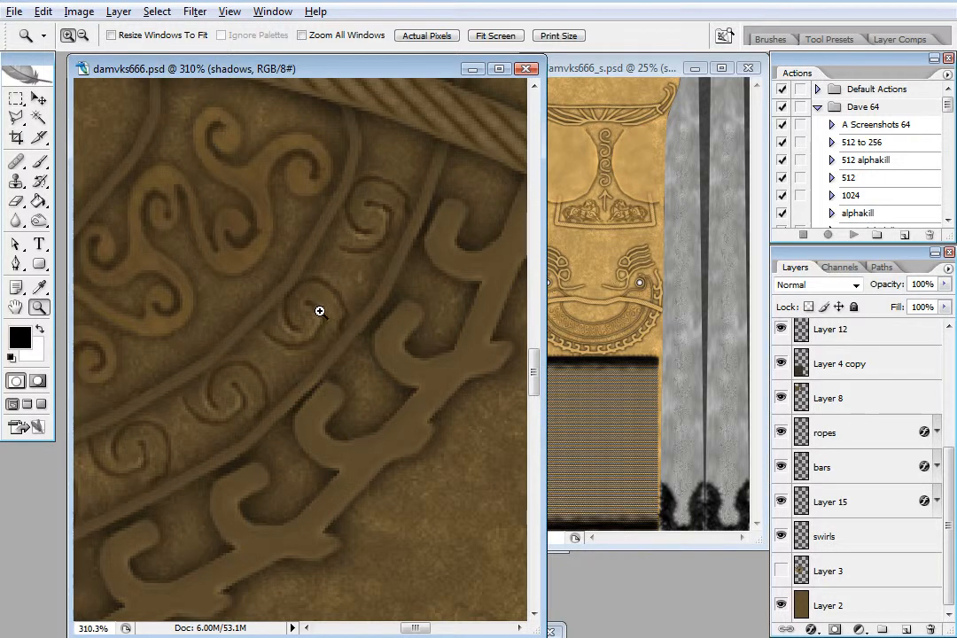
{"action": "left_click", "coordinate": [782, 536]}
{"action": "left_click", "coordinate": [781, 536]}
- Compare the larger spiral ornaments with Layer 15 hidden and shown, examining them up close
{"action": "left_click", "coordinate": [781, 501]}
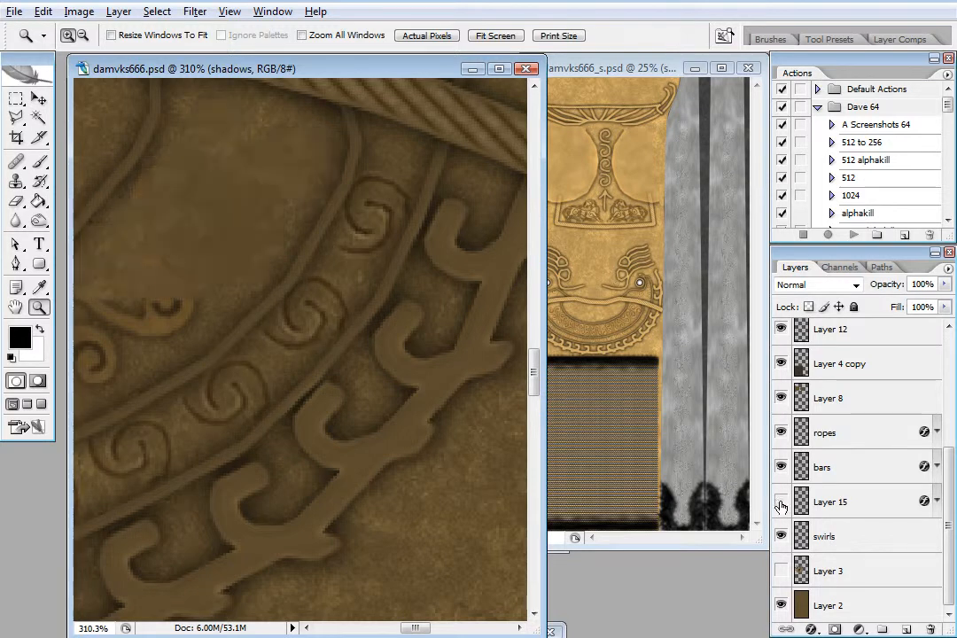
{"action": "left_click", "coordinate": [781, 501]}
{"action": "left_click", "coordinate": [252, 243]}
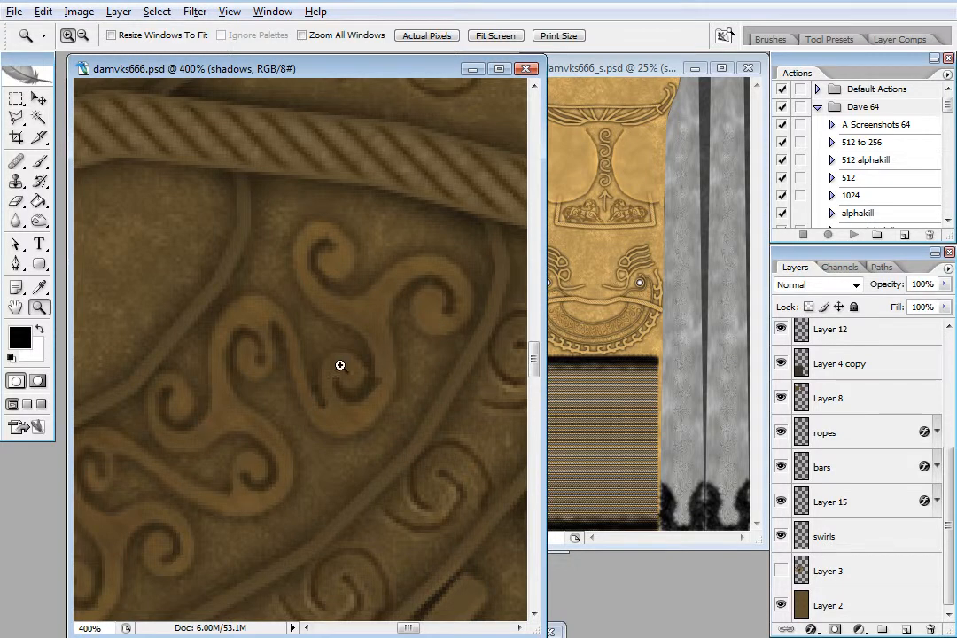
{"action": "left_click", "coordinate": [781, 502]}
{"action": "left_click", "coordinate": [781, 502]}
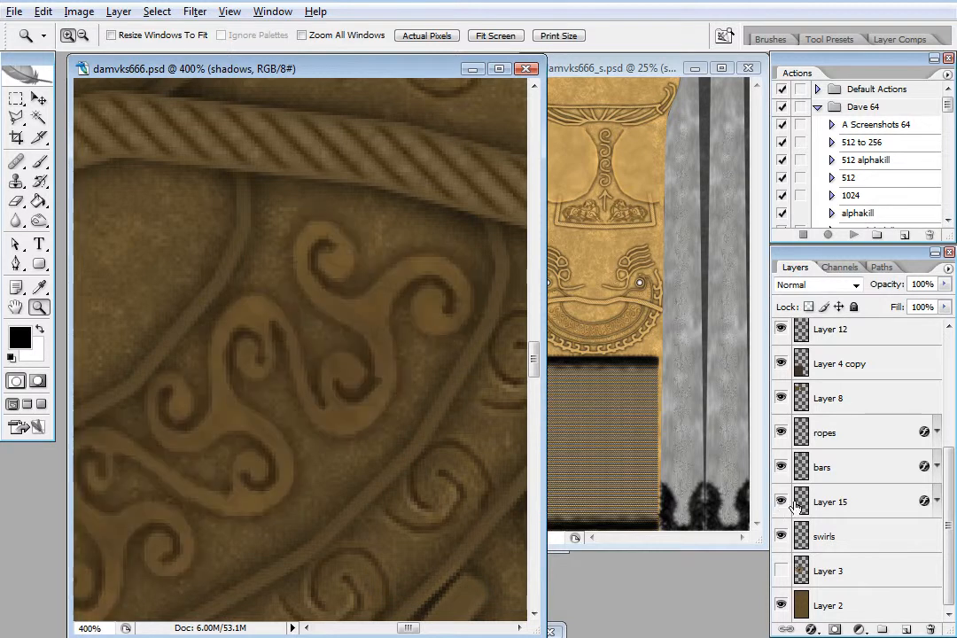
- Open Layer 15's layer style, compare the spirals with Inner Shadow off and on, and dismiss the dialog without applying changes
{"action": "left_click", "coordinate": [891, 505]}
{"action": "double_click", "coordinate": [891, 504]}
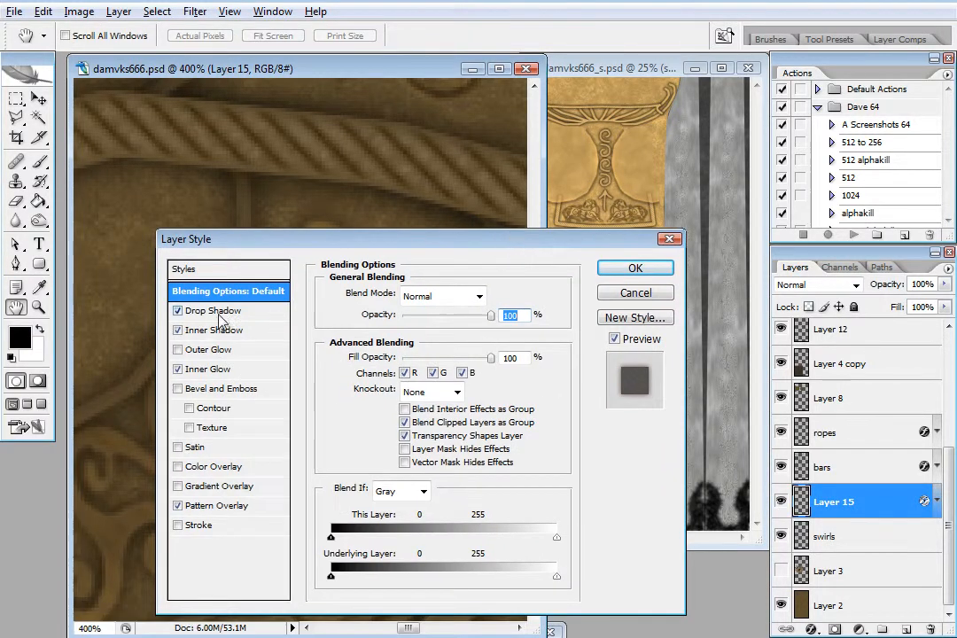
{"action": "left_click_drag", "start_coordinate": [345, 249], "coordinate": [553, 216]}
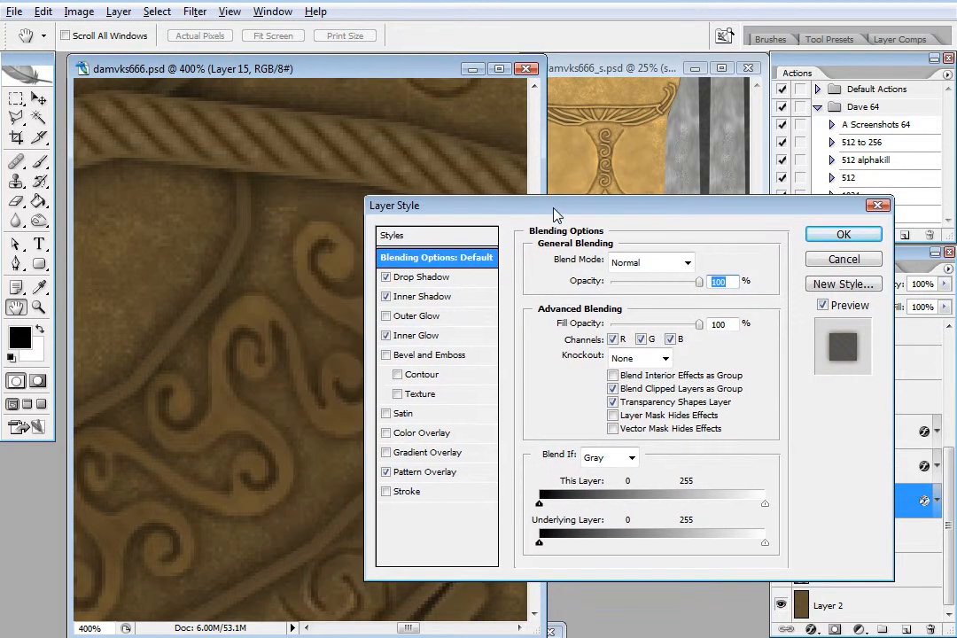
{"action": "left_click", "coordinate": [386, 297]}
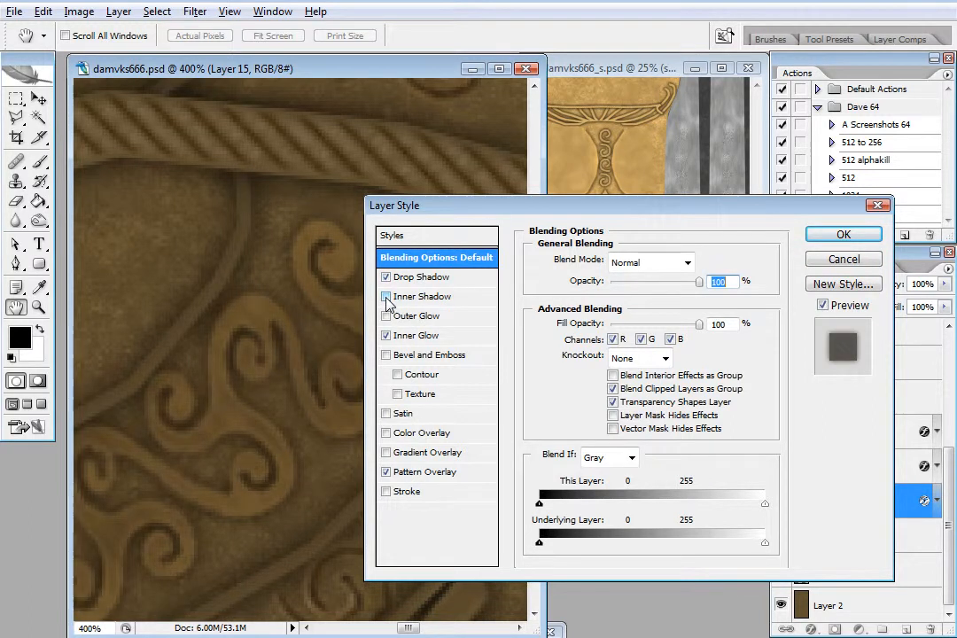
{"action": "left_click", "coordinate": [387, 298]}
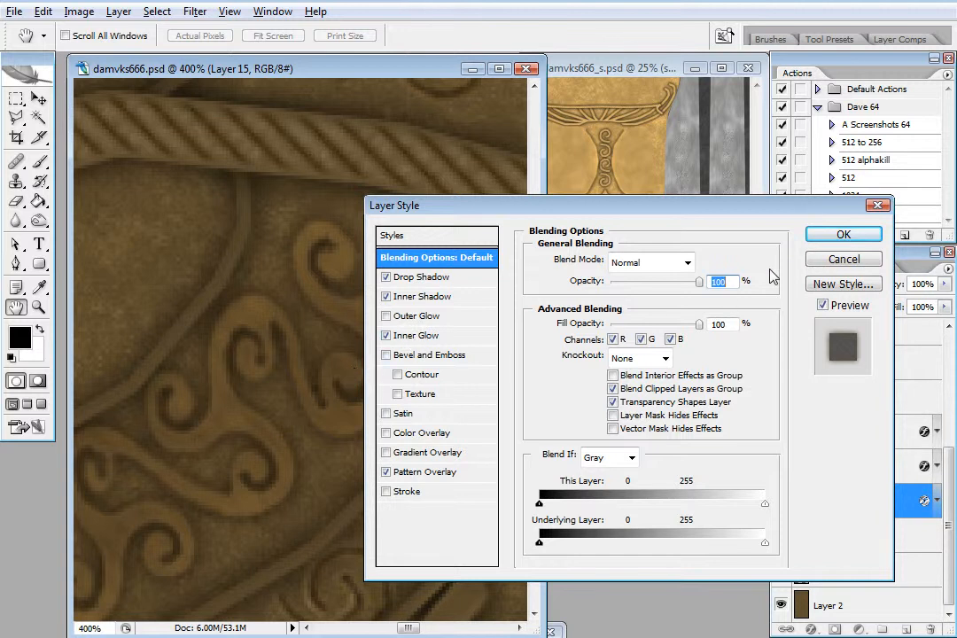
{"action": "left_click", "coordinate": [878, 205]}
{"action": "key", "text": "z"}
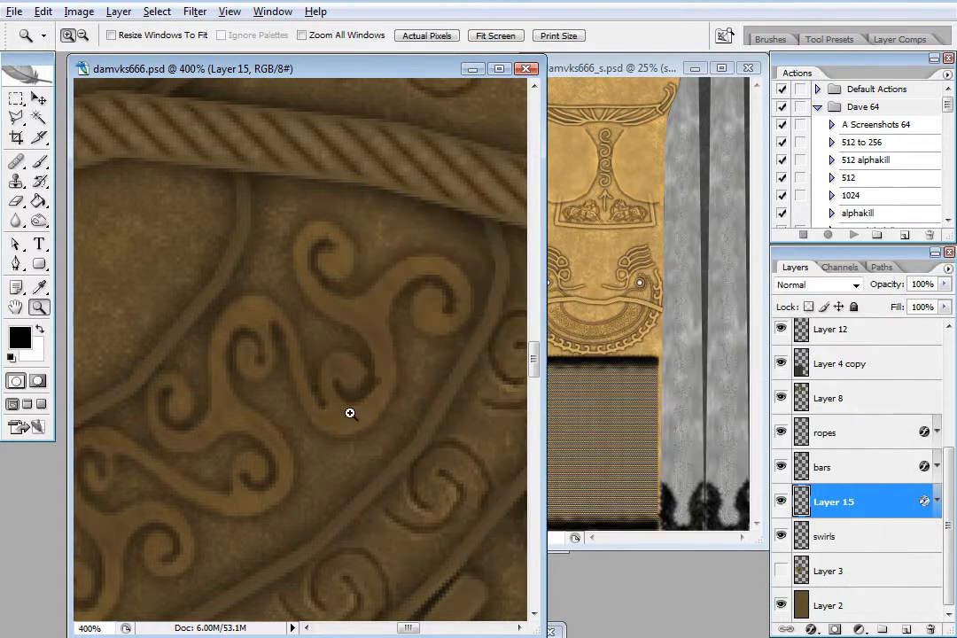
- Inspect one of Layer 15's spirals at pixel level and fit the whole damvks666.psd image on screen
{"action": "left_click_drag", "start_coordinate": [312, 371], "coordinate": [331, 384]}
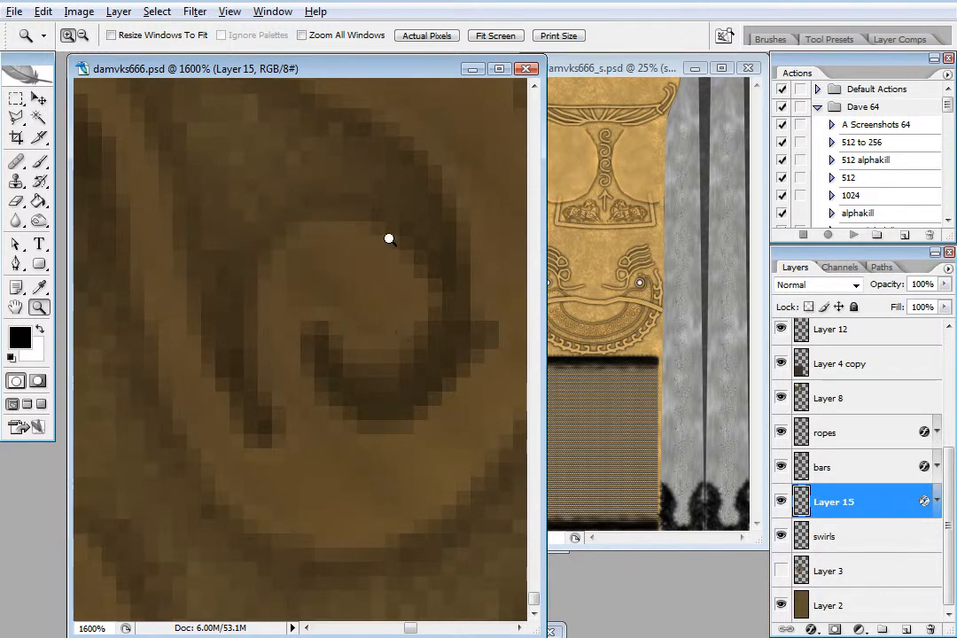
{"action": "right_click", "coordinate": [362, 313]}
{"action": "left_click", "coordinate": [420, 323]}
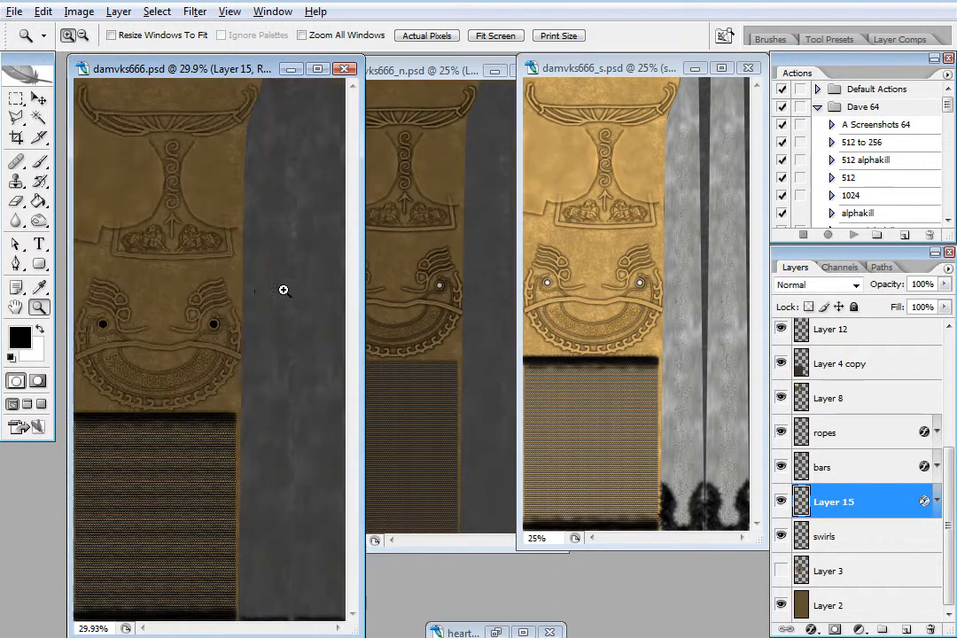
- Widen the damvks666_n.psd window and examine its face, eye and hammer ornaments at 100%
{"action": "left_click", "coordinate": [440, 78]}
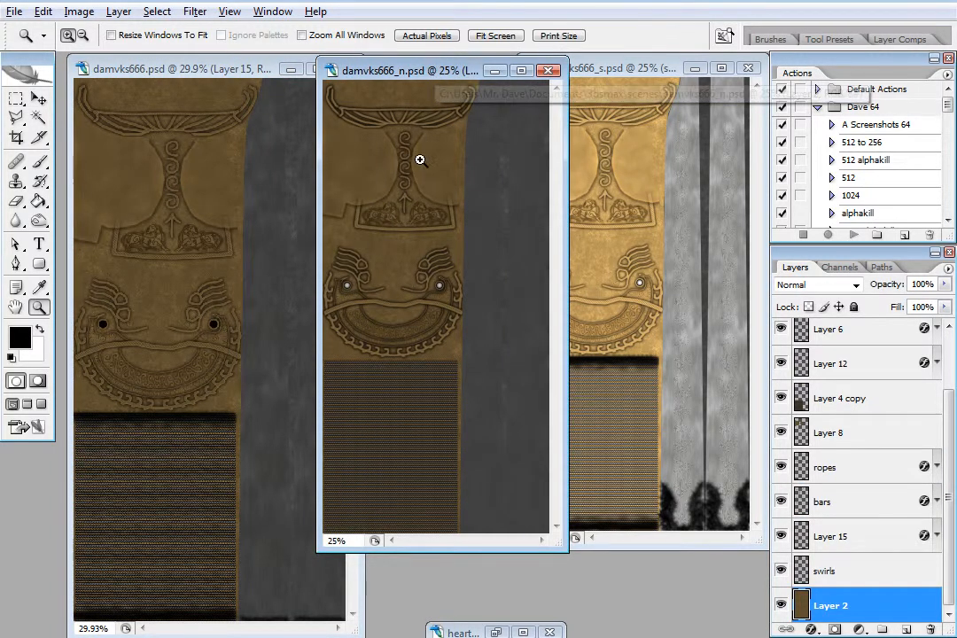
{"action": "left_click", "coordinate": [397, 309]}
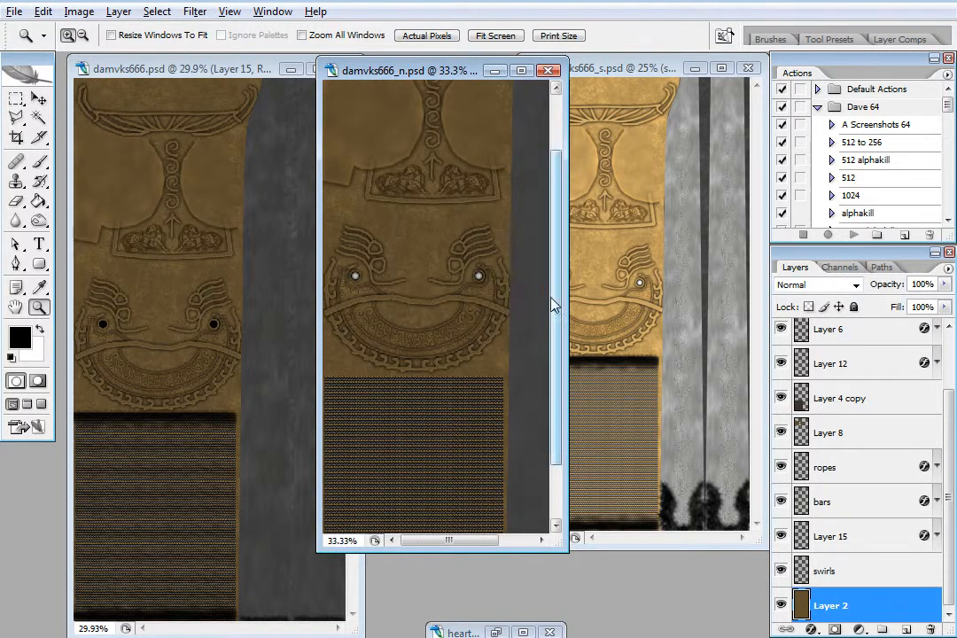
{"action": "left_click_drag", "start_coordinate": [567, 287], "coordinate": [728, 289]}
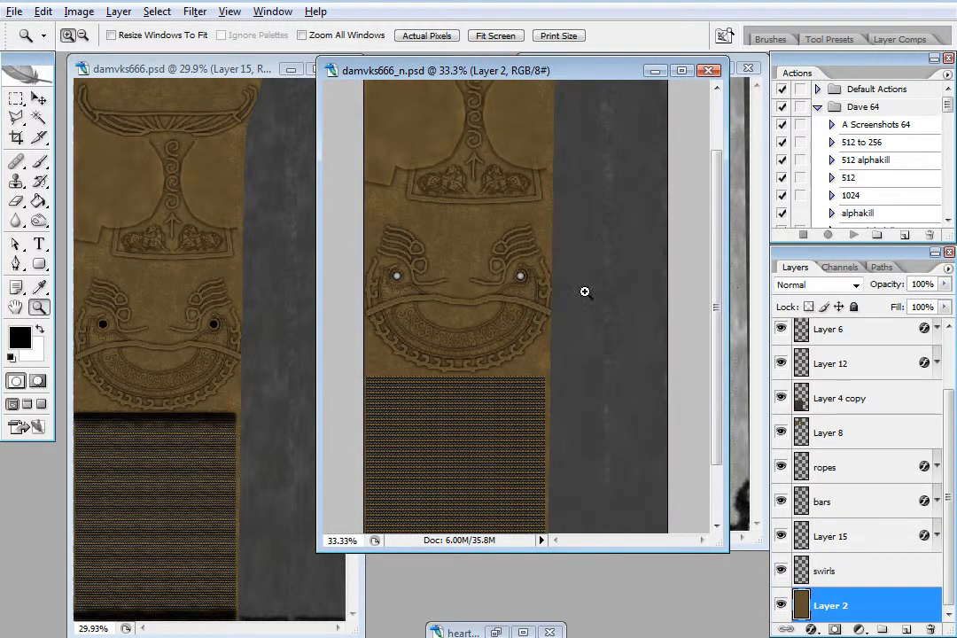
{"action": "left_click", "coordinate": [511, 281]}
{"action": "left_click", "coordinate": [529, 297]}
{"action": "left_click", "coordinate": [529, 302]}
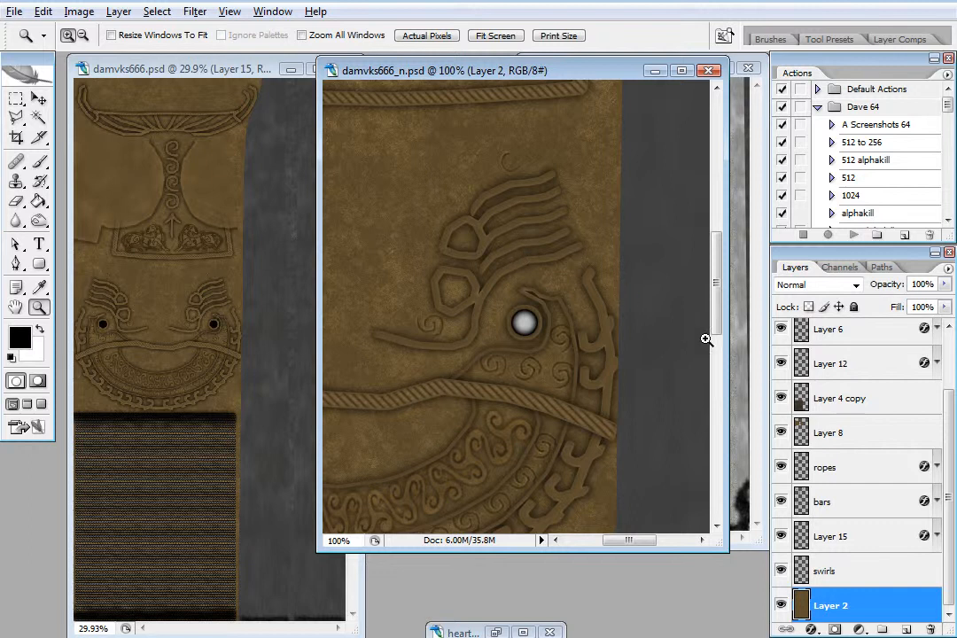
{"action": "left_click_drag", "start_coordinate": [720, 315], "coordinate": [735, 244]}
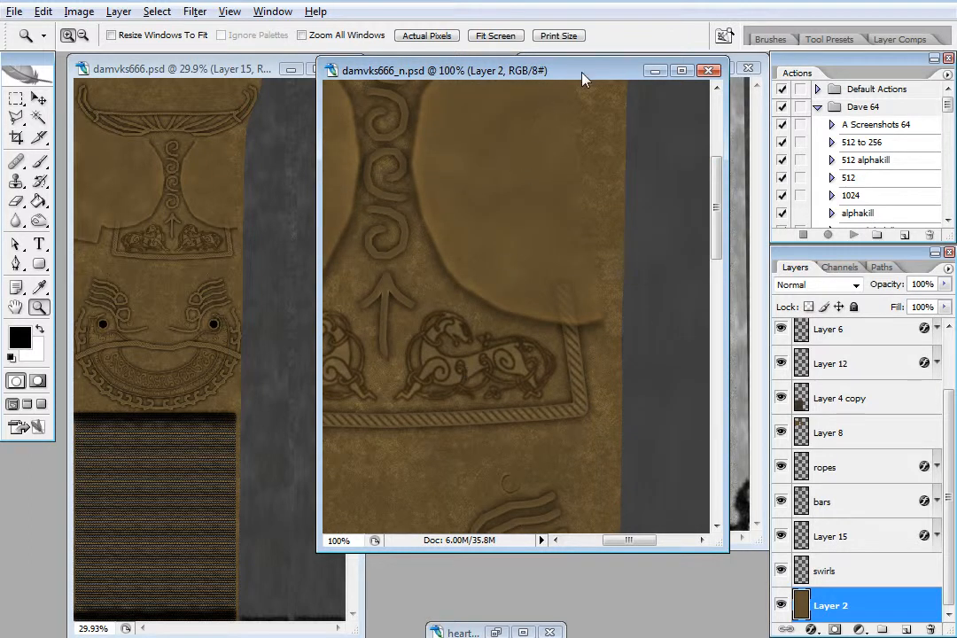
- Set the damvks666_n.psd and damvks666_s.psd windows side by side, enlarge the specular window and examine its blade at 50%
{"action": "left_click_drag", "start_coordinate": [582, 80], "coordinate": [350, 117]}
{"action": "left_click_drag", "start_coordinate": [642, 75], "coordinate": [531, 86]}
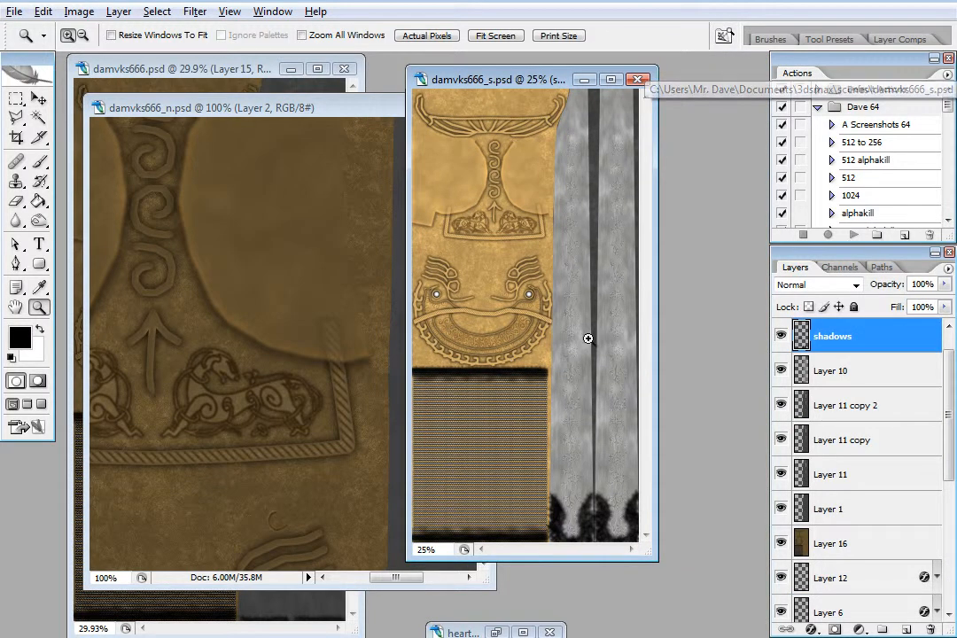
{"action": "left_click", "coordinate": [601, 517]}
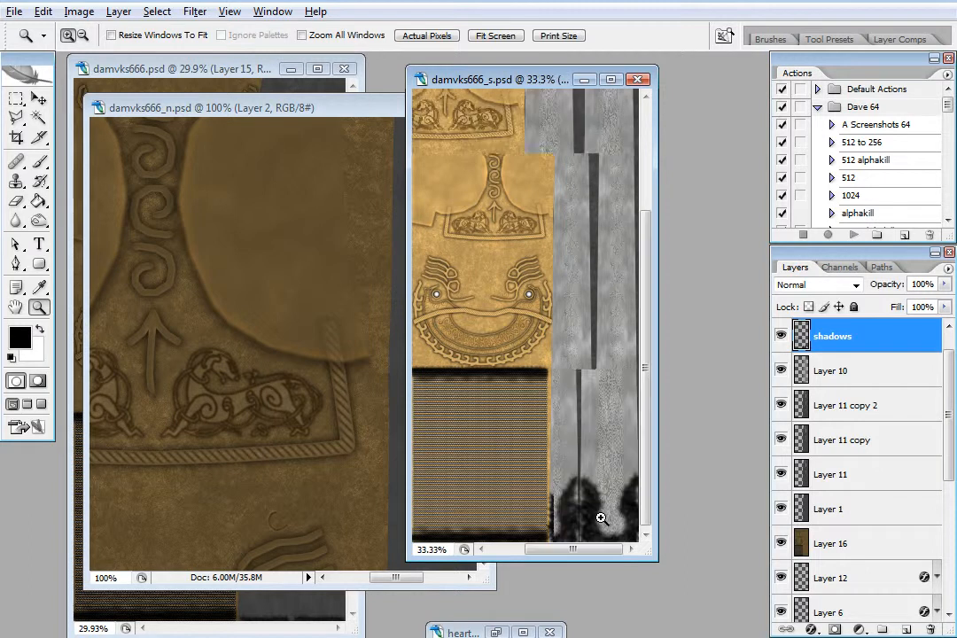
{"action": "left_click", "coordinate": [600, 498]}
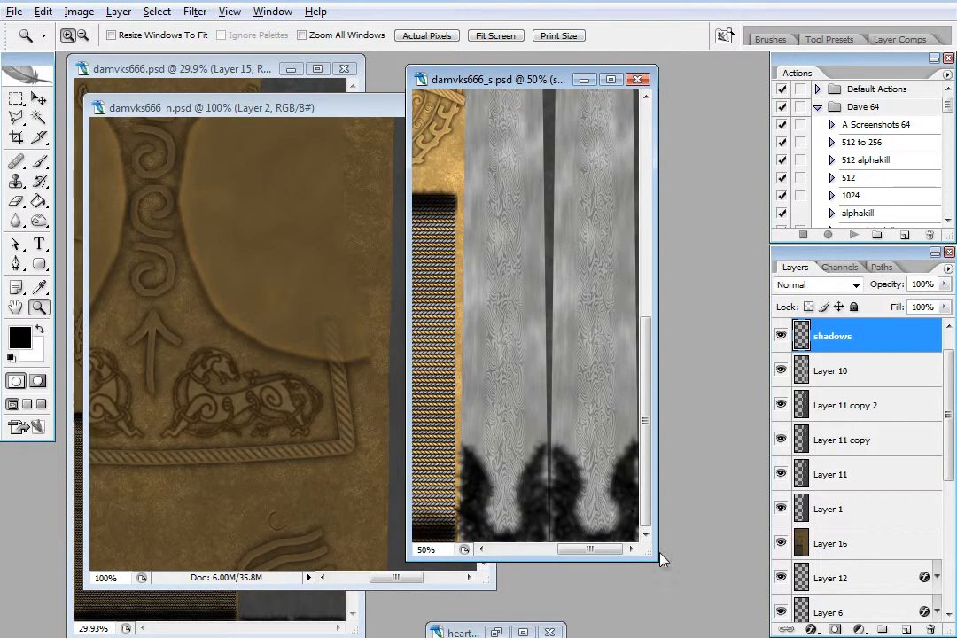
{"action": "left_click_drag", "start_coordinate": [661, 558], "coordinate": [738, 606]}
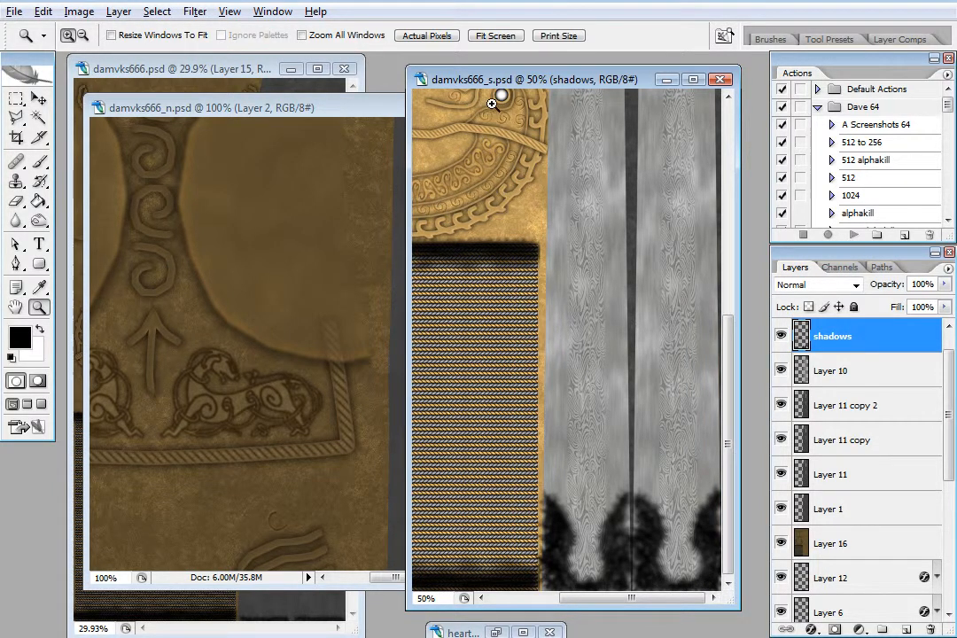
- Compare the damvks666 diffuse, normal and specular files, examining the specular blade's wavy pattern and dark base at 100%
{"action": "left_click", "coordinate": [191, 64]}
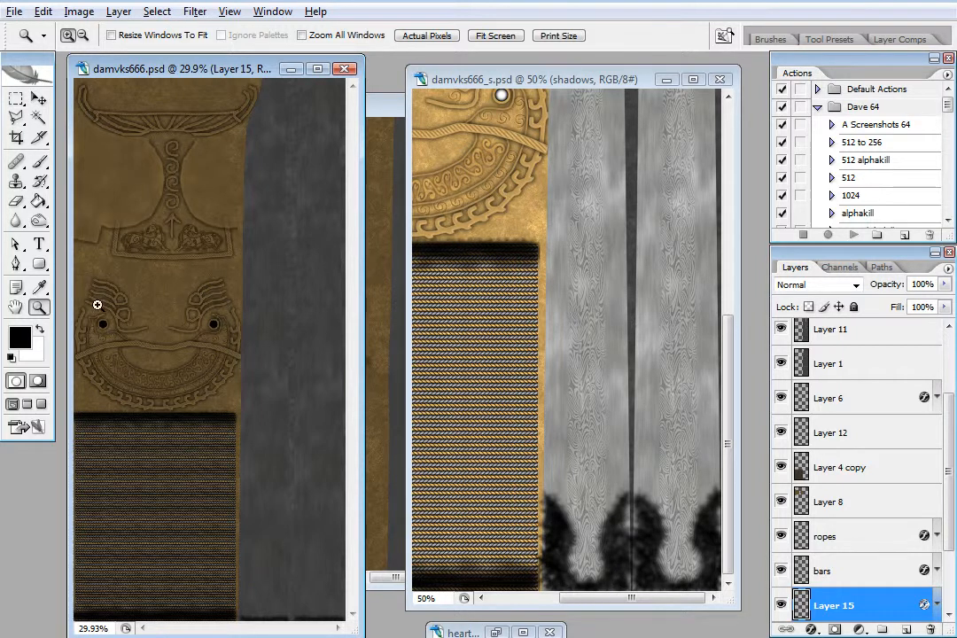
{"action": "left_click", "coordinate": [380, 109]}
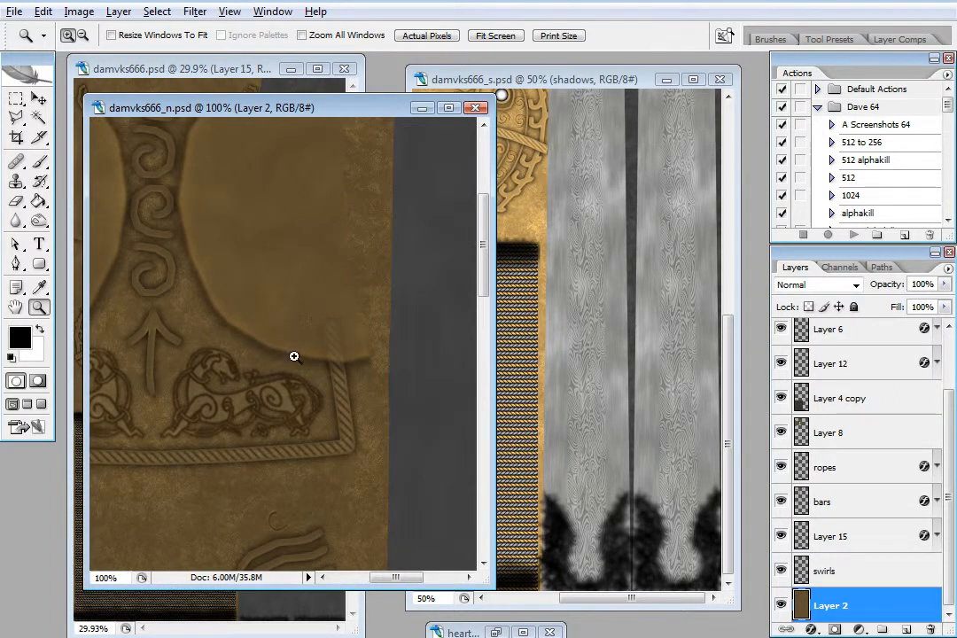
{"action": "left_click", "coordinate": [567, 79]}
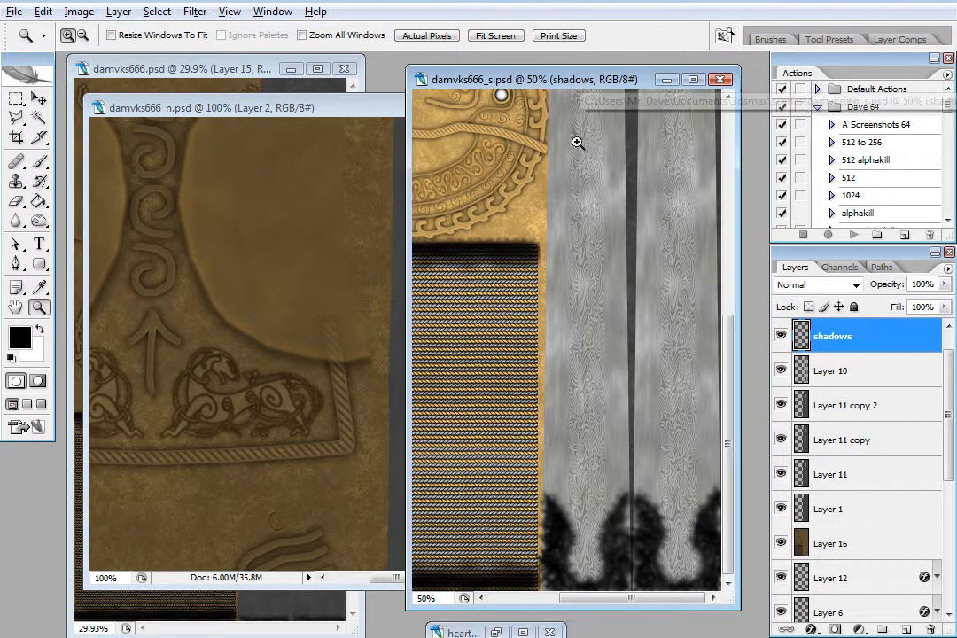
{"action": "left_click", "coordinate": [686, 489]}
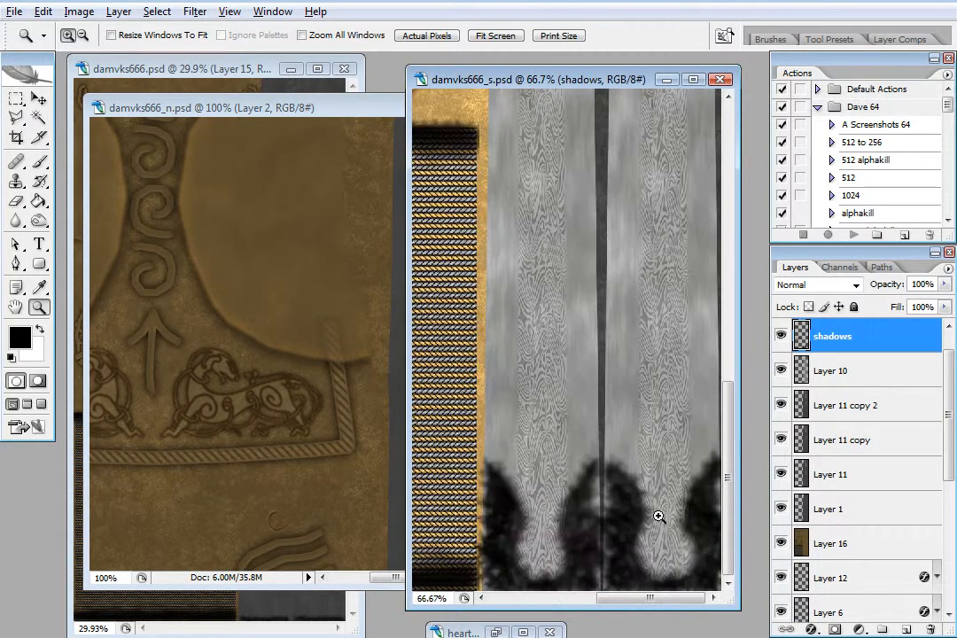
{"action": "left_click", "coordinate": [663, 434]}
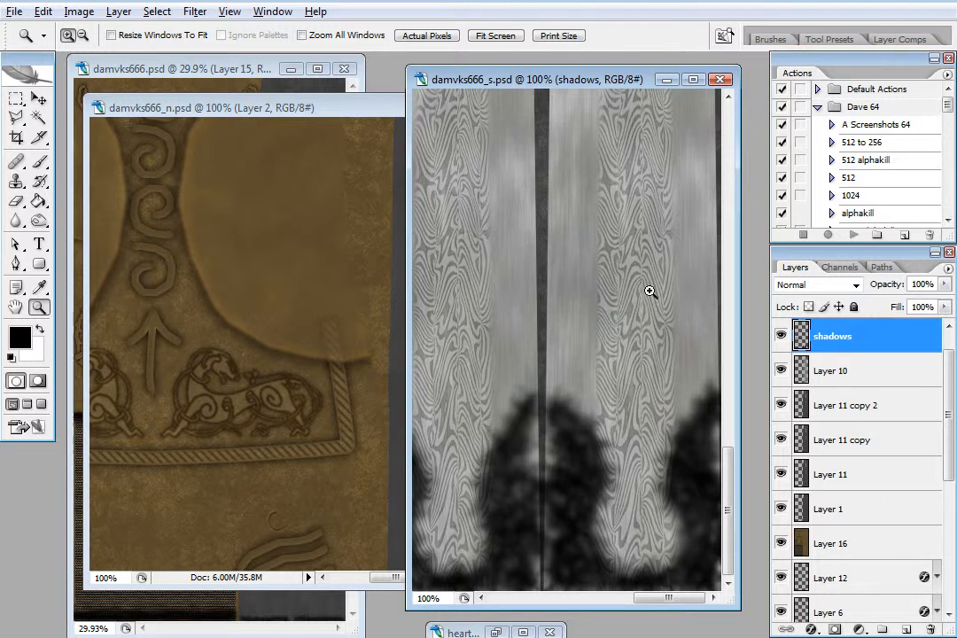
- Examine the plain grey blade area of damvks666.psd at 66.67% beside the specular file
{"action": "left_click", "coordinate": [236, 78]}
{"action": "left_click", "coordinate": [301, 388]}
{"action": "left_click", "coordinate": [296, 372]}
{"action": "left_click", "coordinate": [283, 367]}
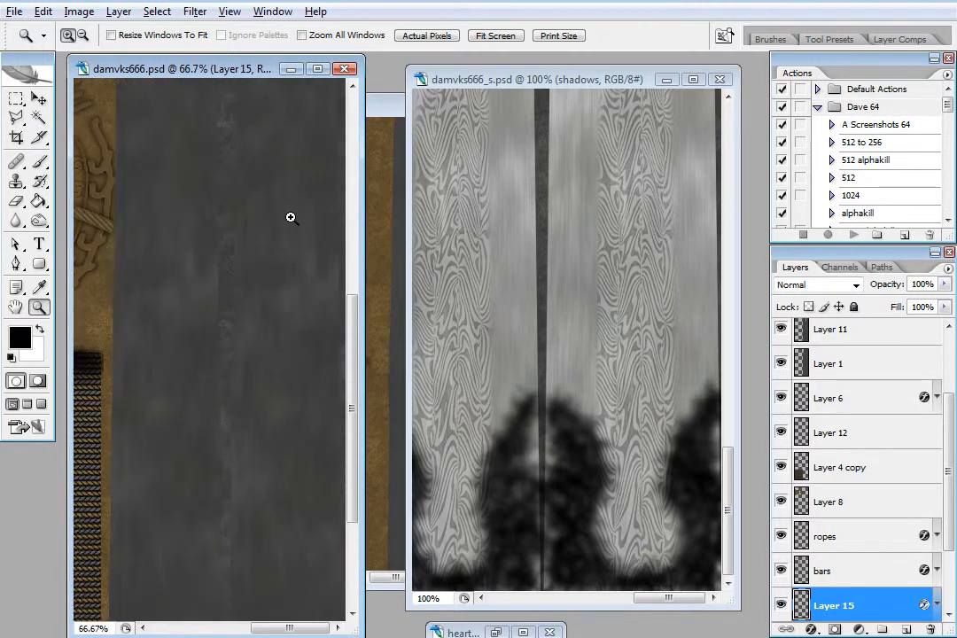
- Examine the blade area of damvks666_n.psd at 200% and compare it with the blade in damvks666_s.psd
{"action": "left_click", "coordinate": [380, 258]}
{"action": "left_click_drag", "start_coordinate": [380, 115], "coordinate": [348, 109]}
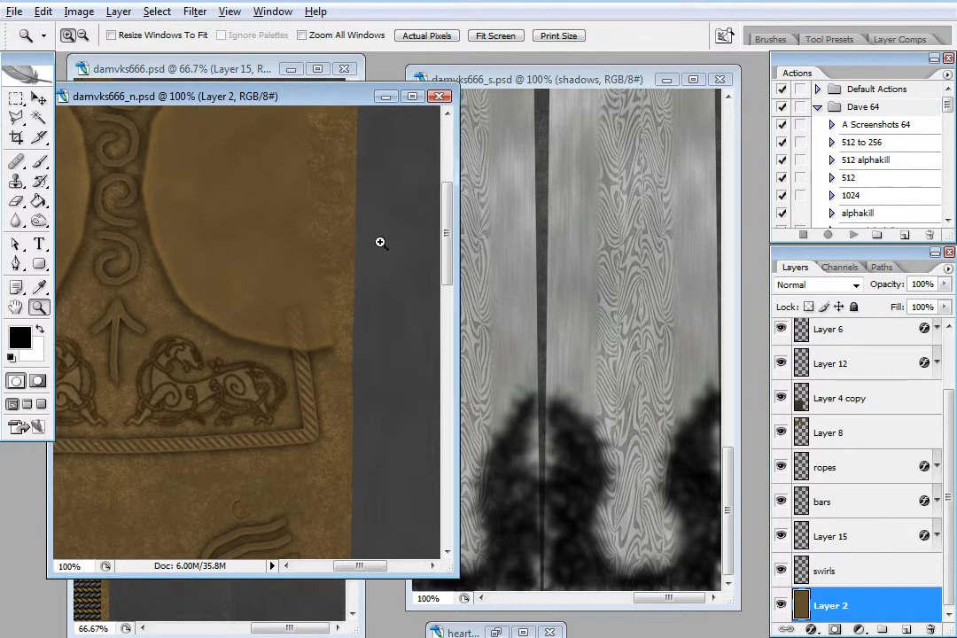
{"action": "left_click", "coordinate": [417, 297]}
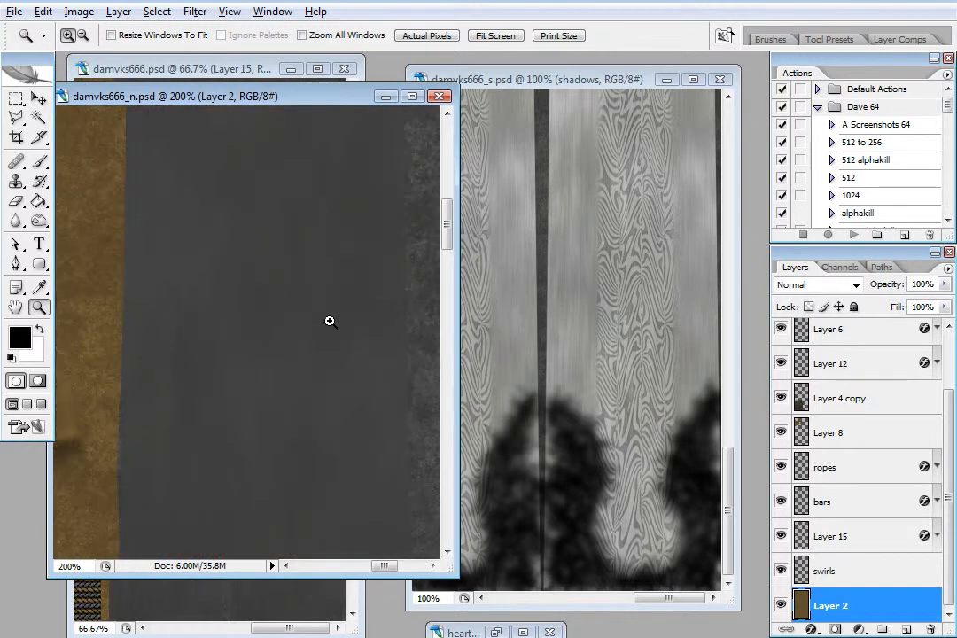
{"action": "left_click", "coordinate": [605, 81]}
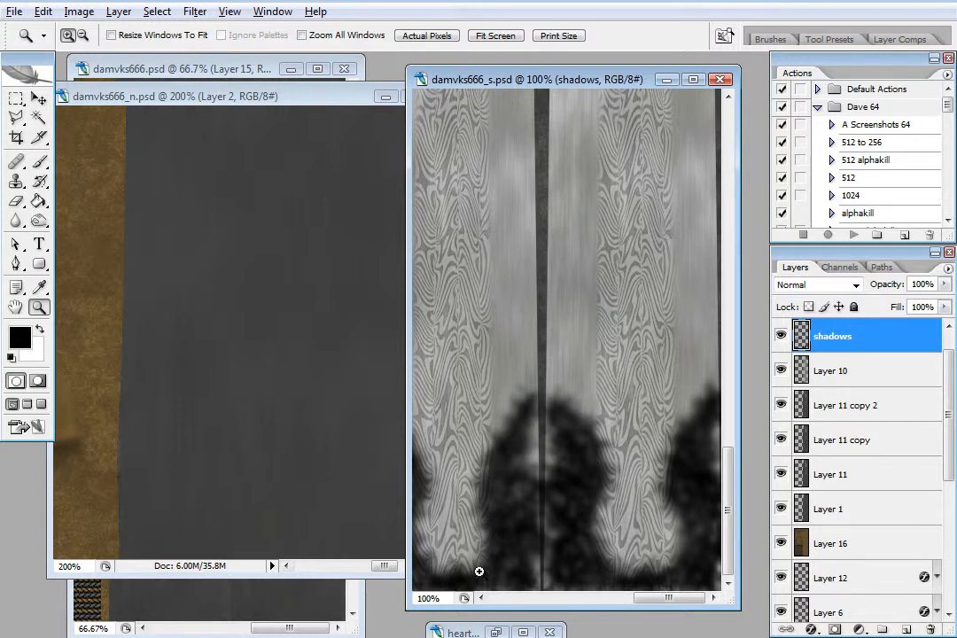
- Restore the heartthief large 01.psd render and inspect the sword from pommel and grip through the guard to the blade tip
{"action": "left_click", "coordinate": [496, 632]}
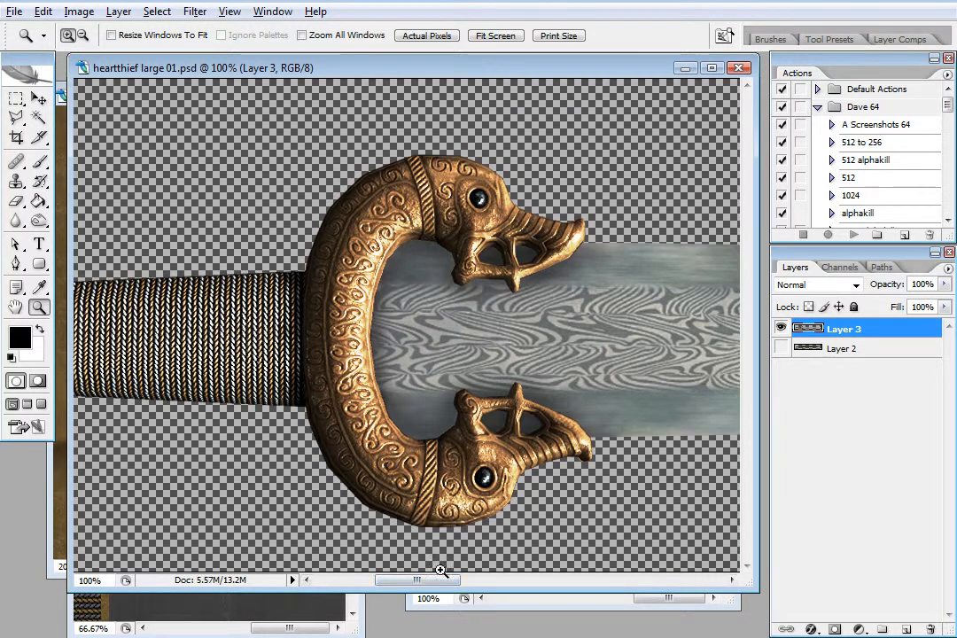
{"action": "left_click_drag", "start_coordinate": [441, 583], "coordinate": [388, 587]}
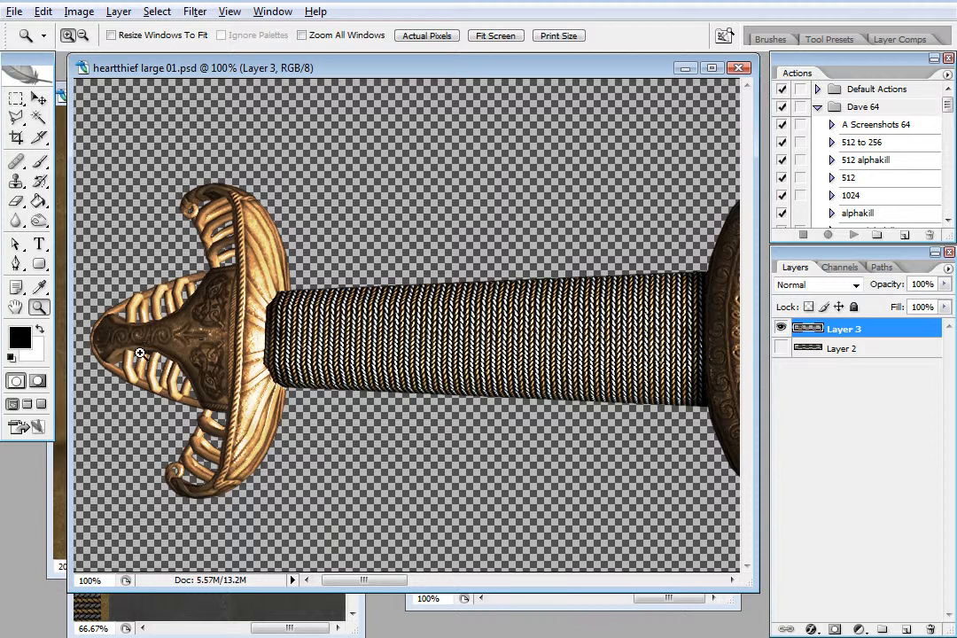
{"action": "left_click_drag", "start_coordinate": [387, 580], "coordinate": [431, 581]}
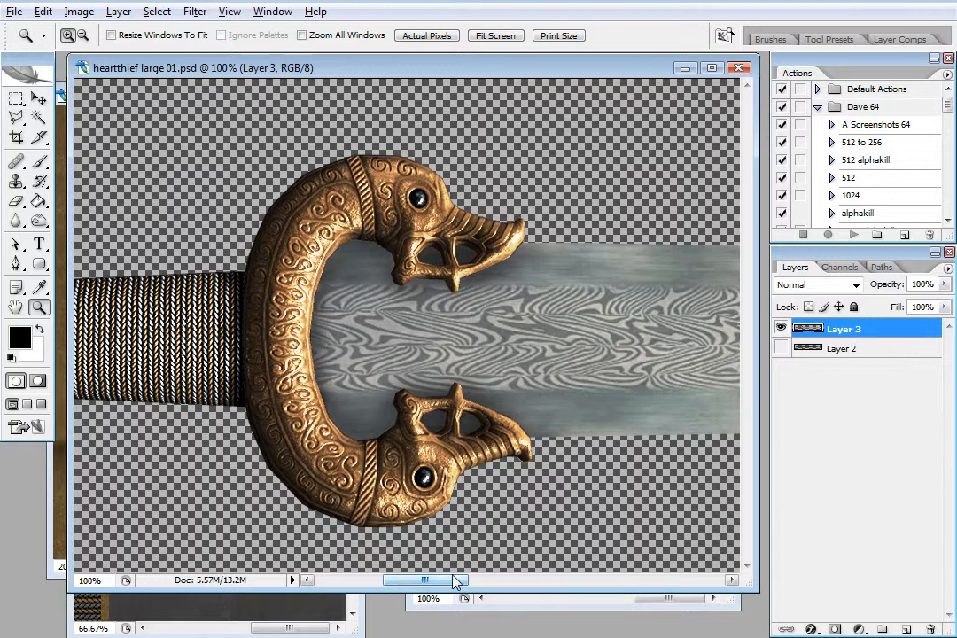
{"action": "left_click_drag", "start_coordinate": [453, 583], "coordinate": [500, 584]}
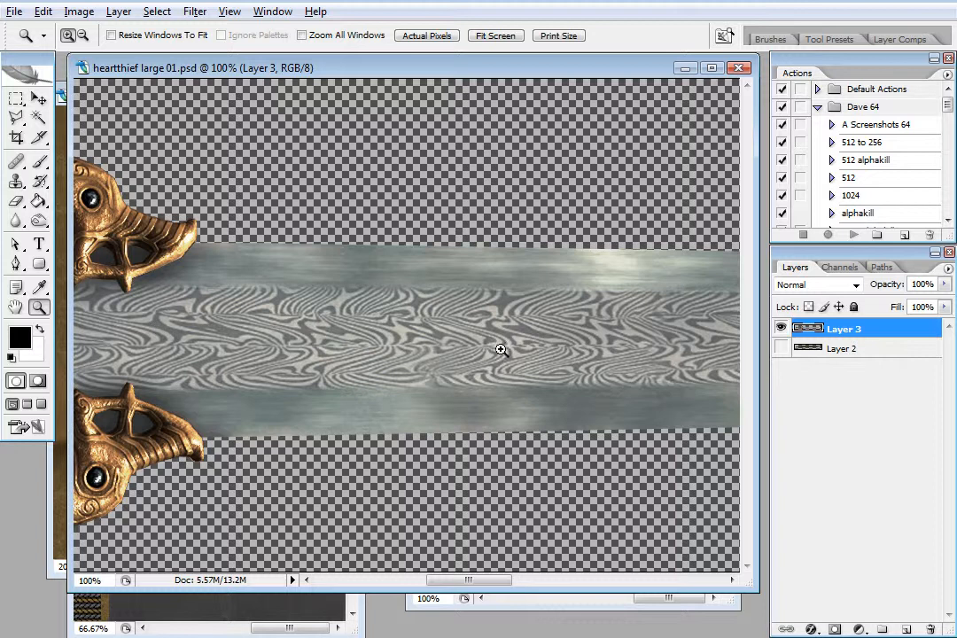
{"action": "mouse_move", "coordinate": [475, 585]}
{"action": "left_mouse_down"}
{"action": "mouse_move", "coordinate": [434, 578]}
{"action": "mouse_move", "coordinate": [467, 588]}
{"action": "left_mouse_up"}
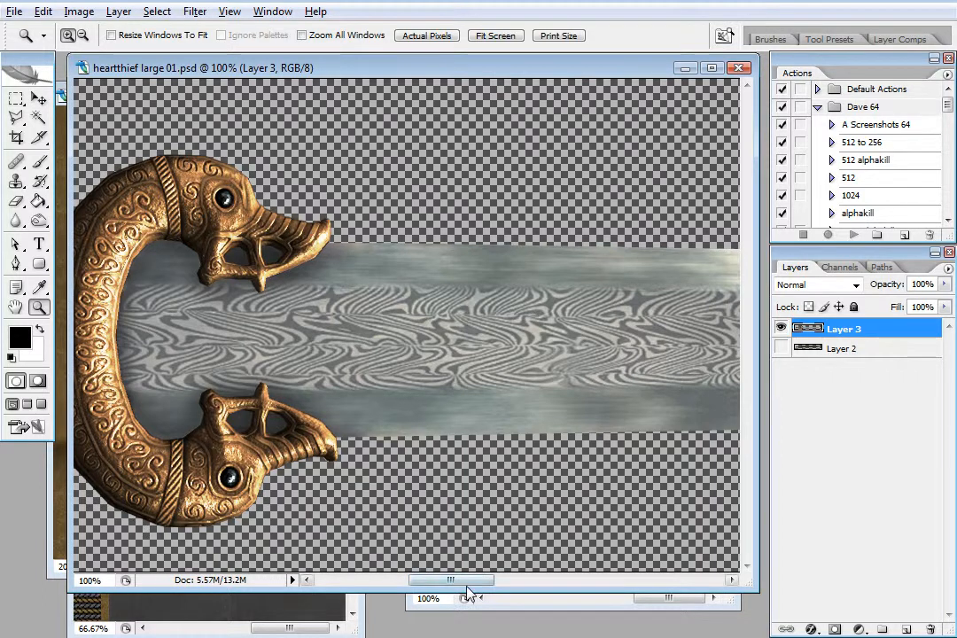
{"action": "left_click_drag", "start_coordinate": [470, 582], "coordinate": [671, 580]}
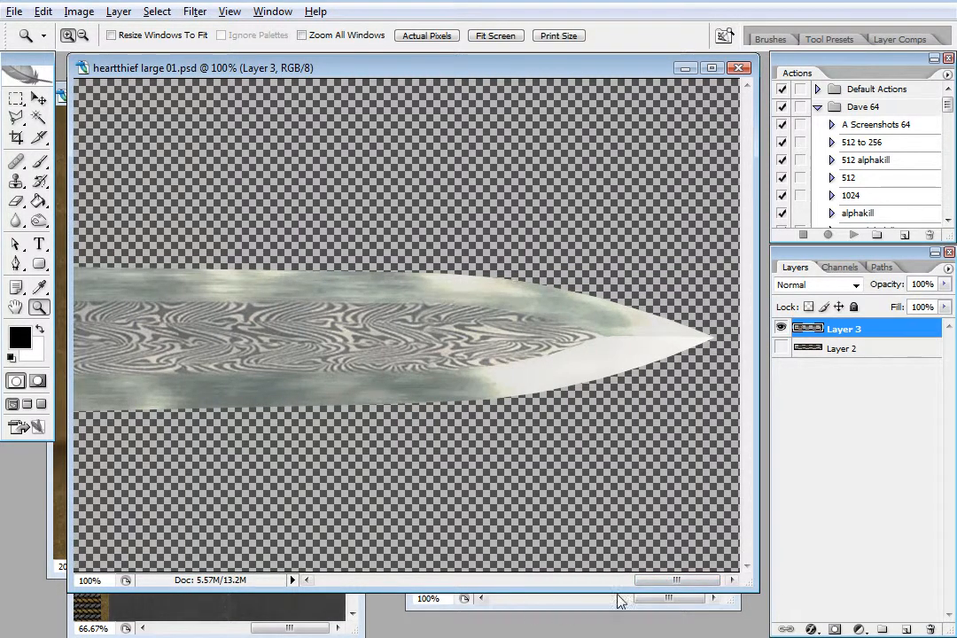
{"action": "left_click_drag", "start_coordinate": [673, 581], "coordinate": [425, 581]}
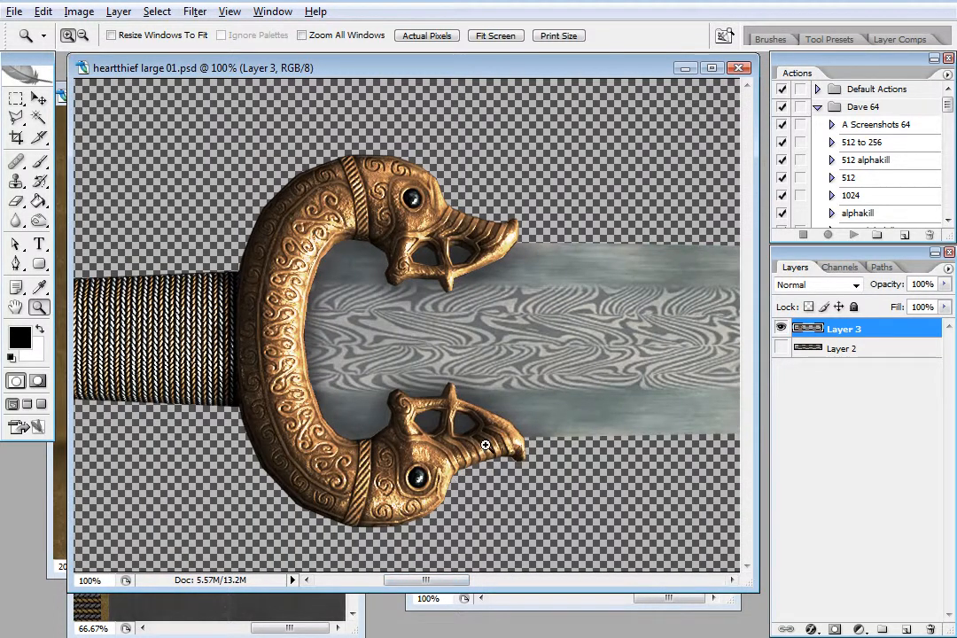